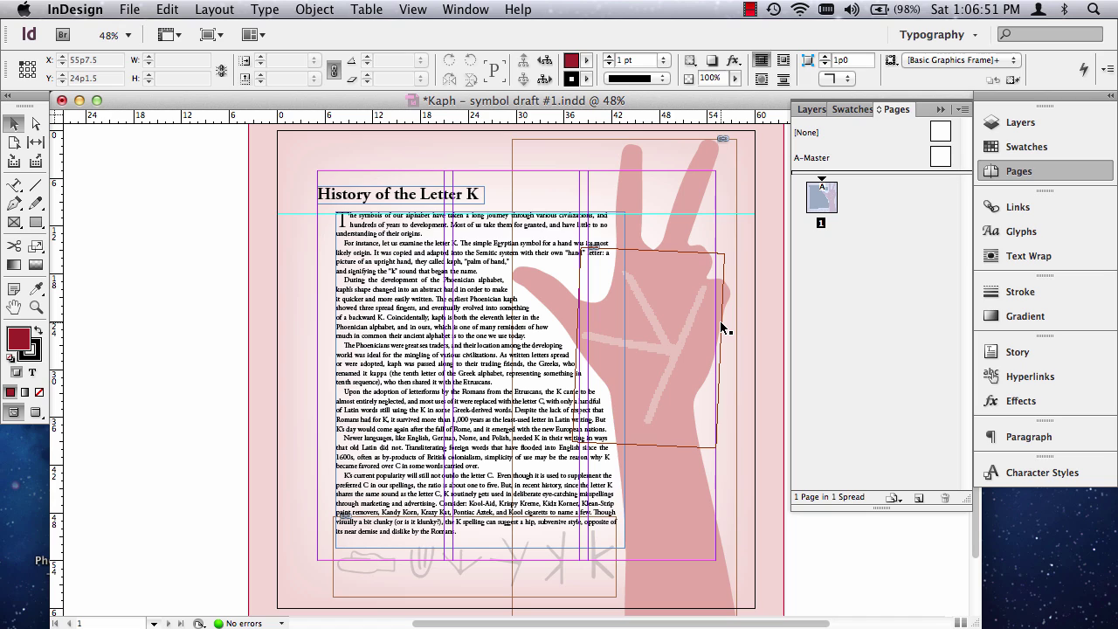
Postpone the iCloud account alert and add a second page to the document.
scroll(684, 396, "down", 2)
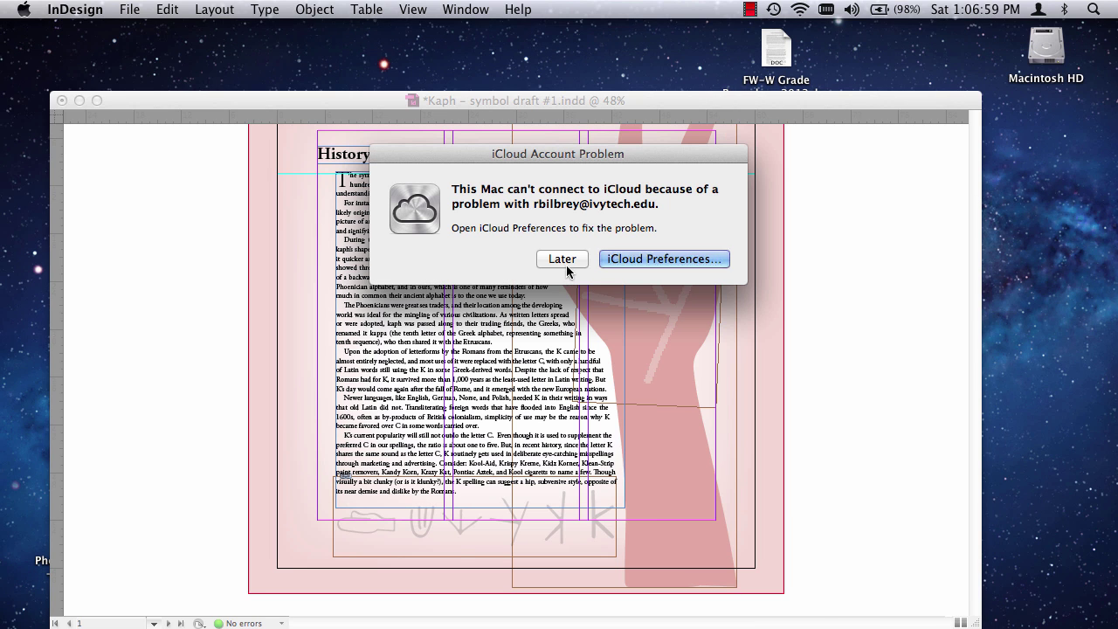
left_click(563, 259)
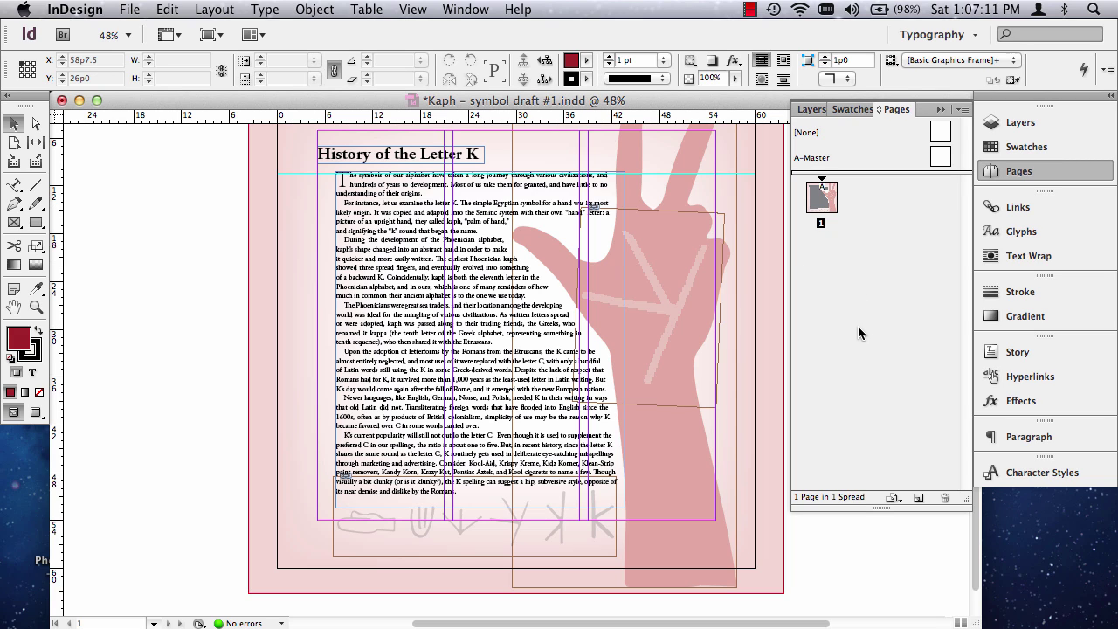
left_click(920, 498)
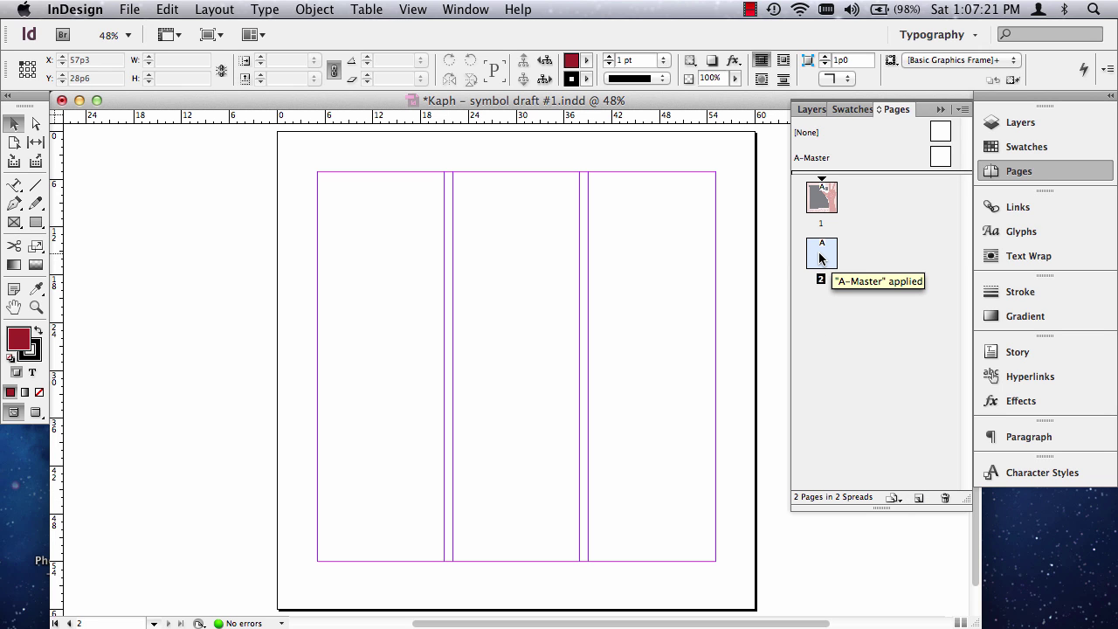
Compare page 1 with the blank page 2, checking both in preview and in normal view.
double_click(819, 202)
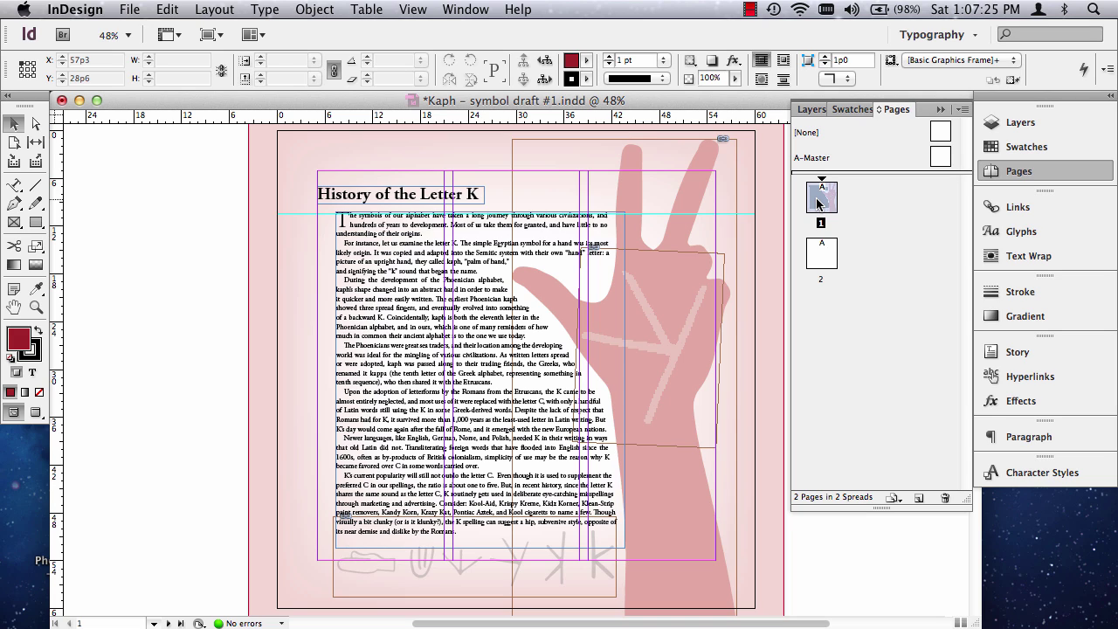
double_click(822, 258)
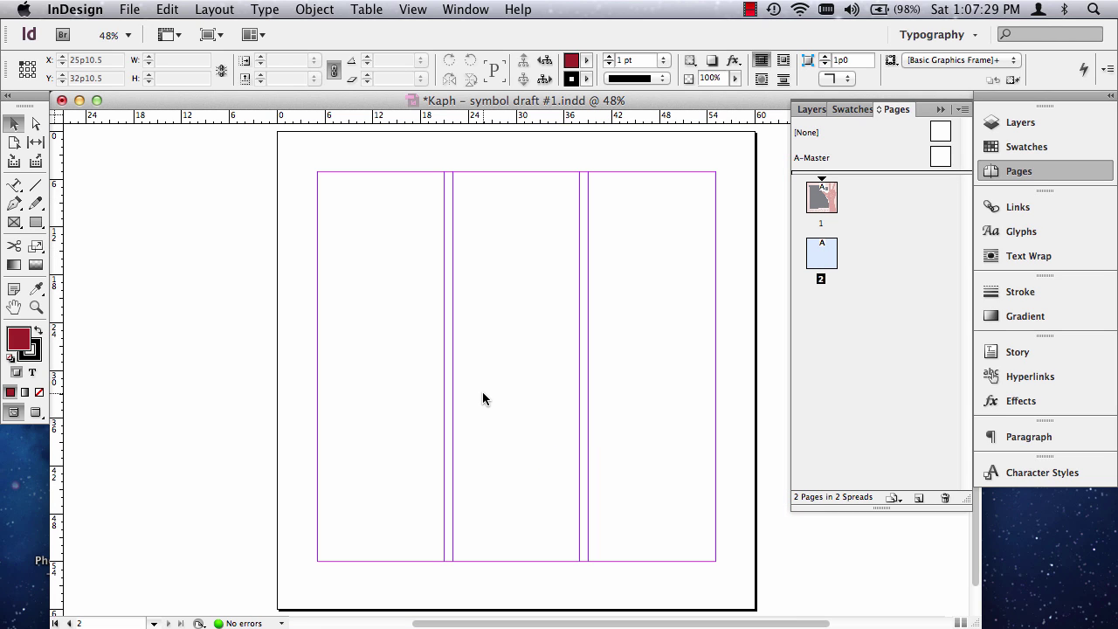
key("w")
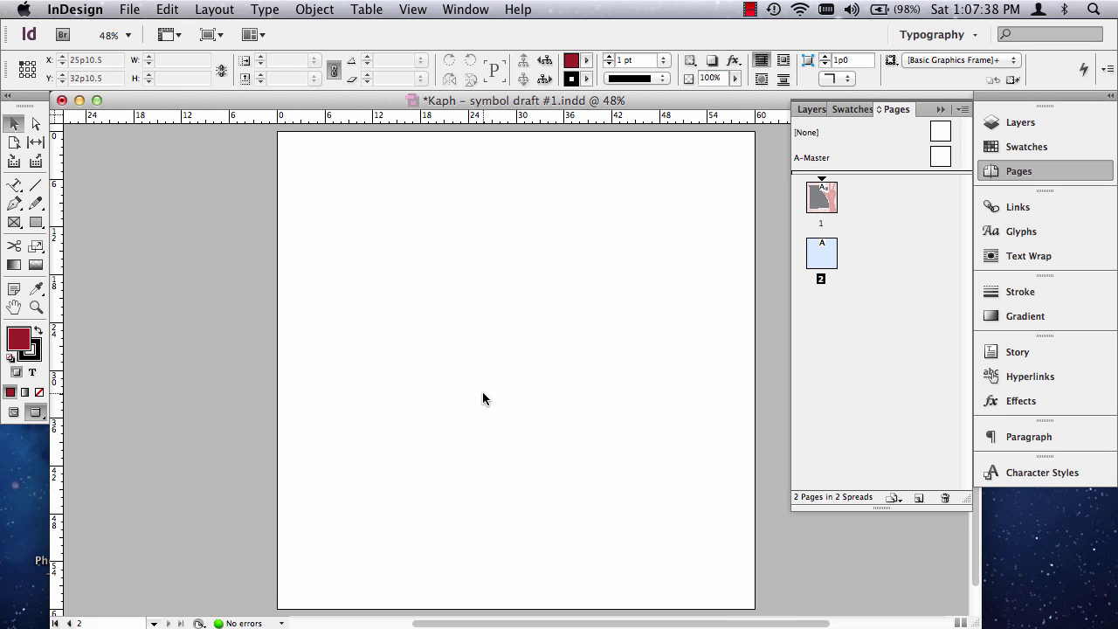
scroll(483, 397, "up", 10)
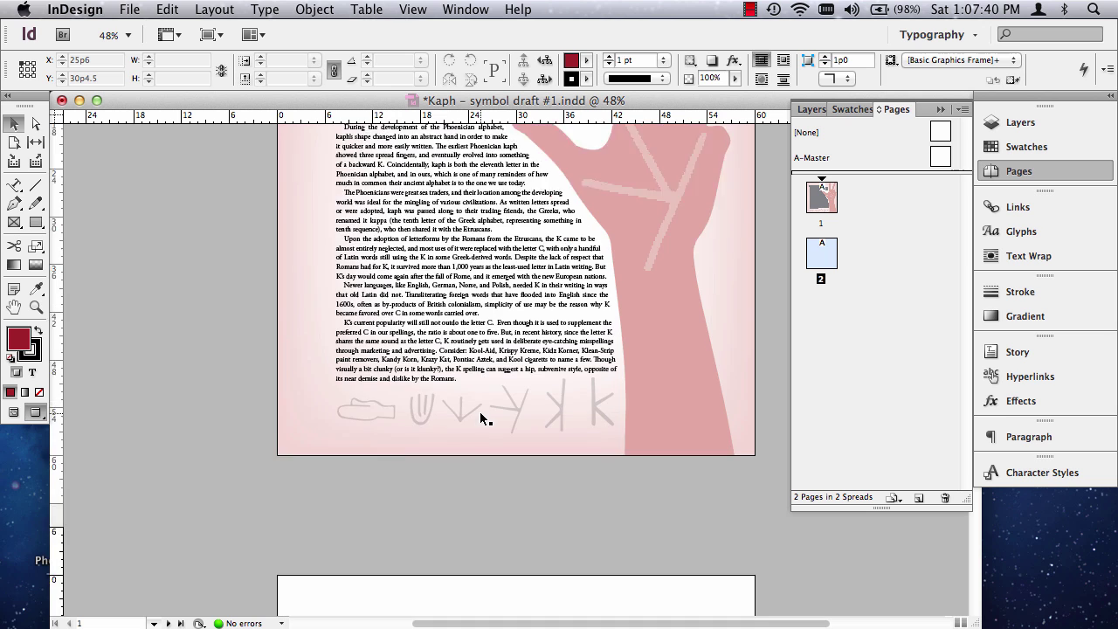
scroll(480, 411, "down", 5)
scroll(480, 411, "up", 5)
key("w")
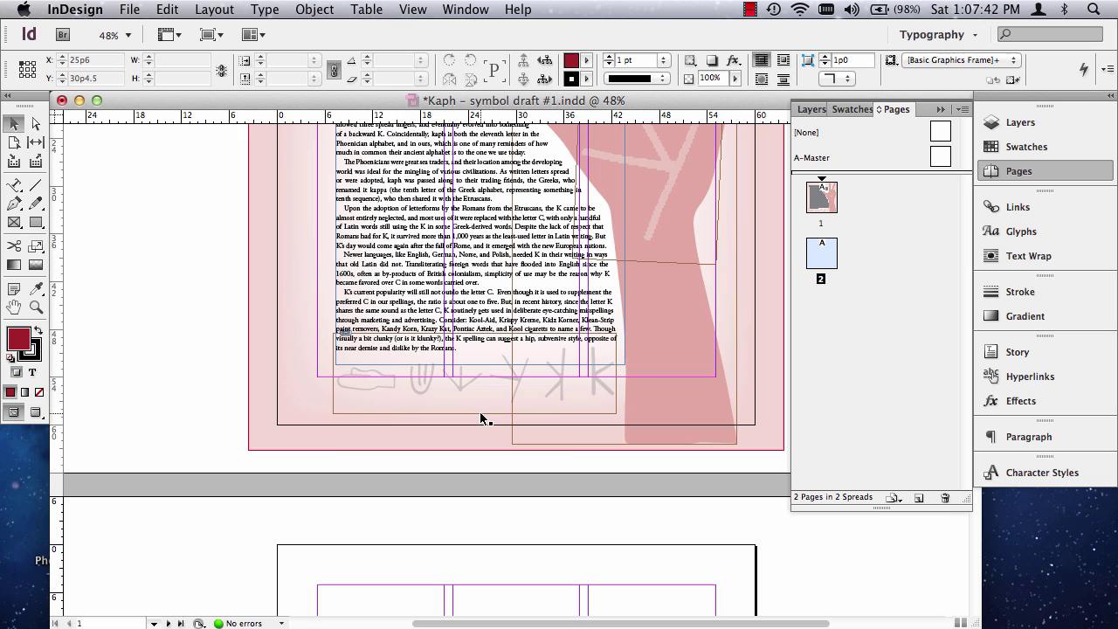
scroll(480, 418, "down", 5)
scroll(480, 419, "up", 8)
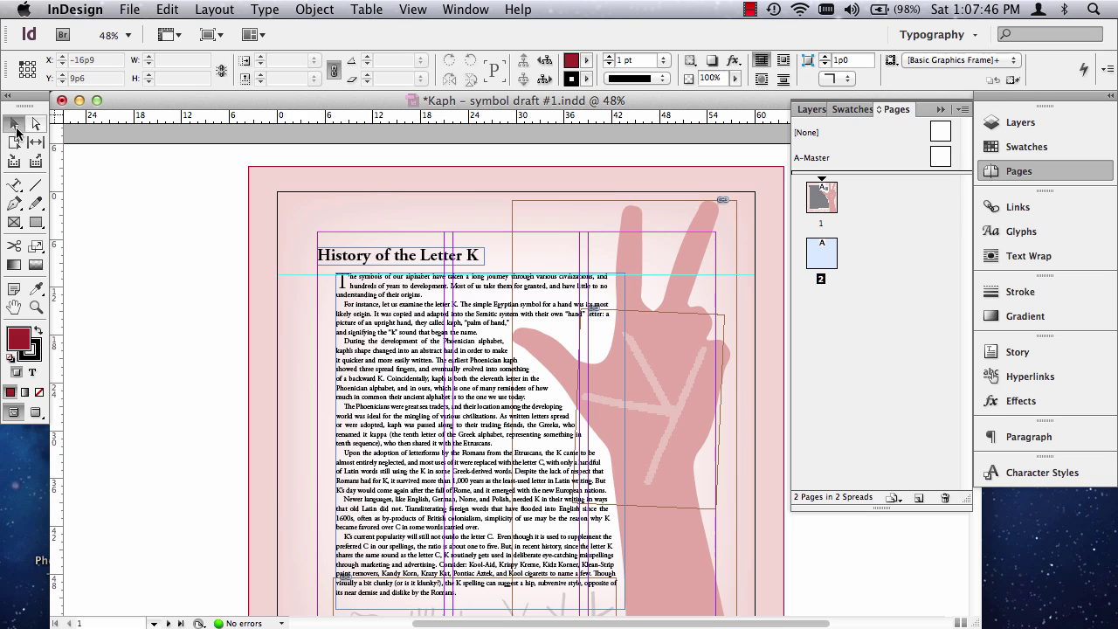
Copy the body text frame from page 1 onto page 2, placing its top-left corner at the margin corner, X 5p0, Y 5p0.
left_click(391, 334)
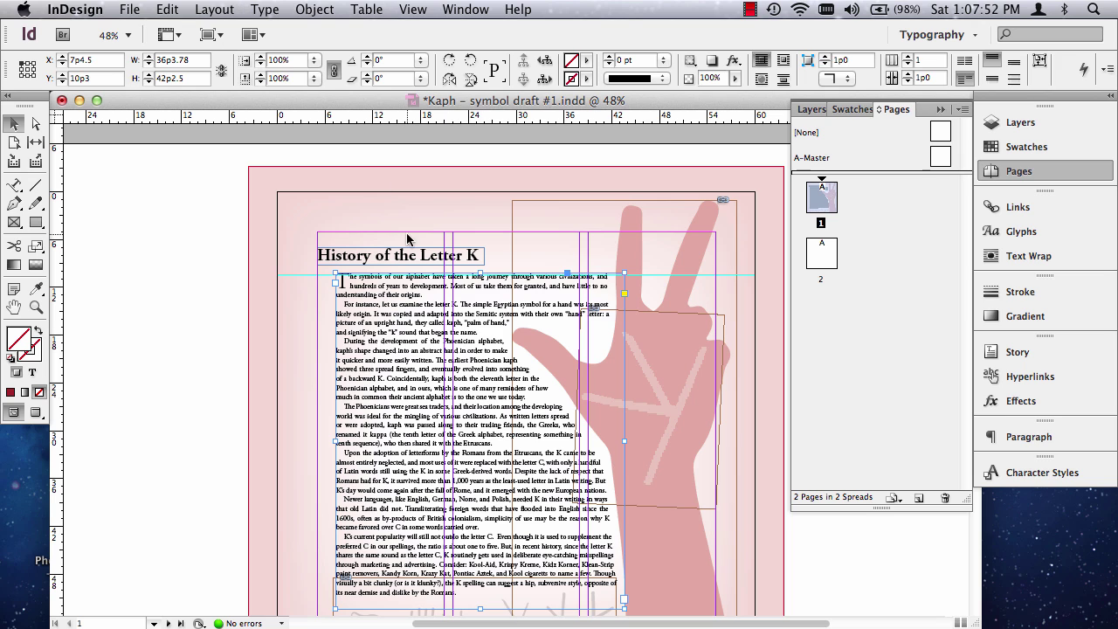
key("super+c")
key("shift+Page_Down")
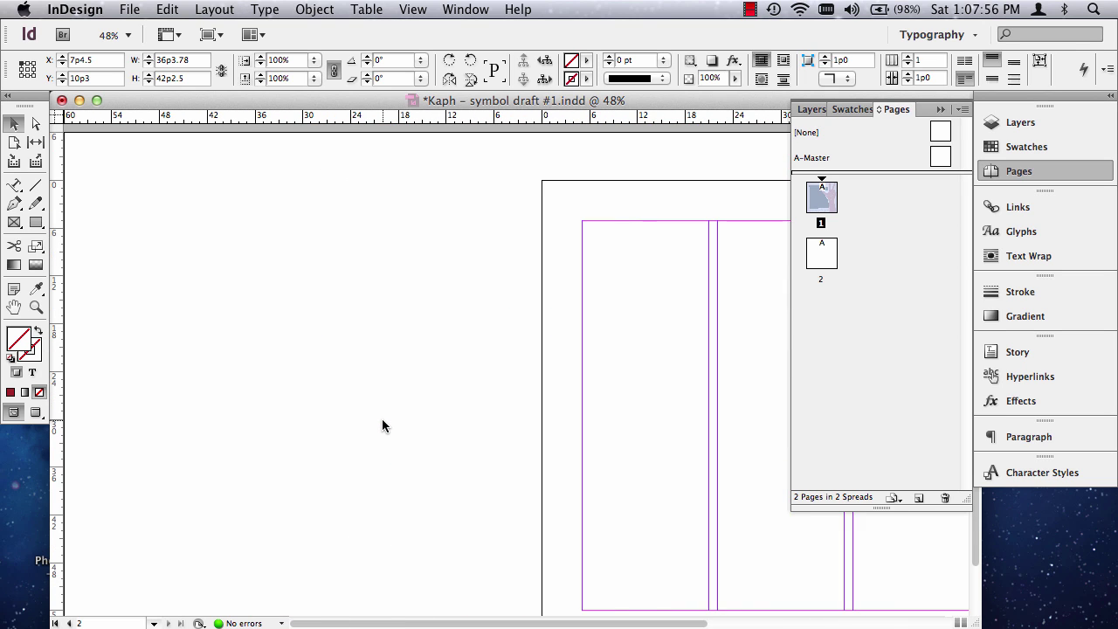
scroll(382, 426, "right", 5)
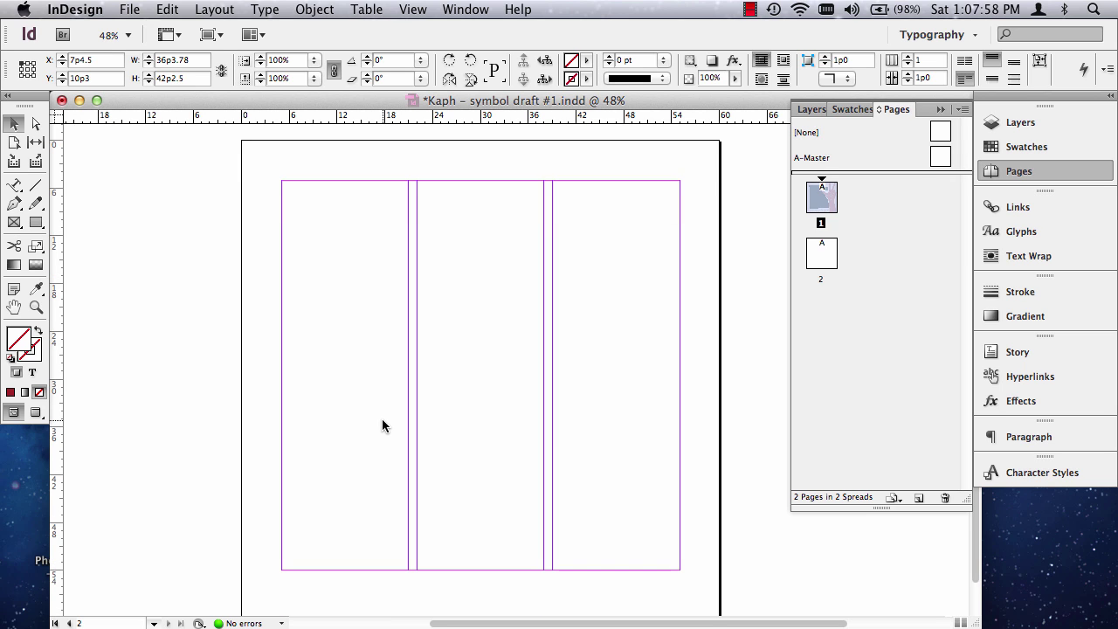
key("alt+shift+super+v")
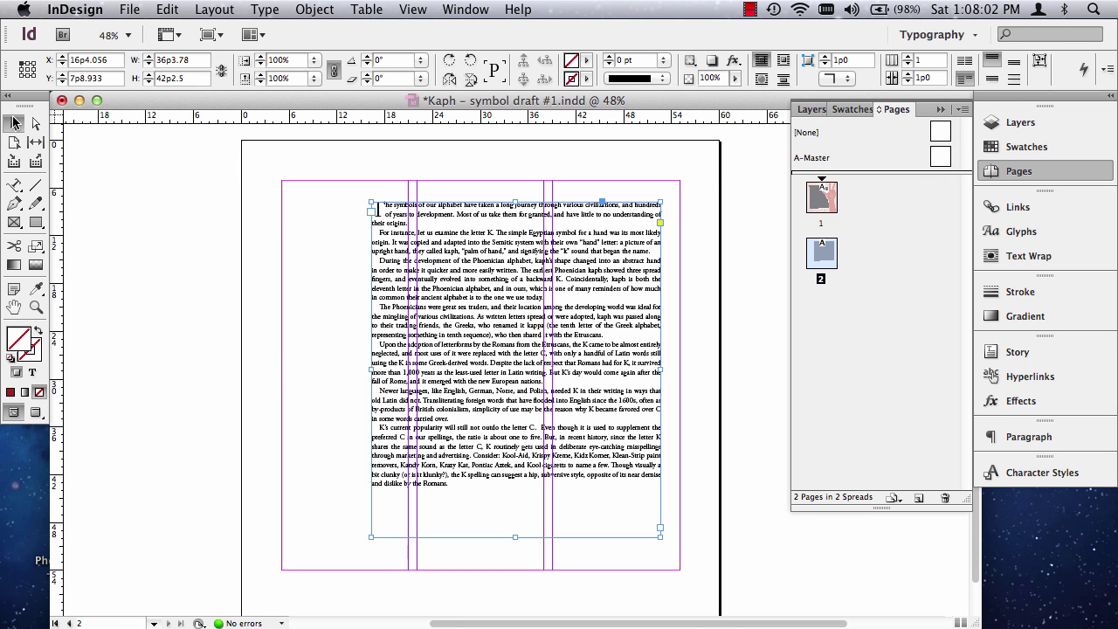
left_click_drag(468, 273, 378, 252)
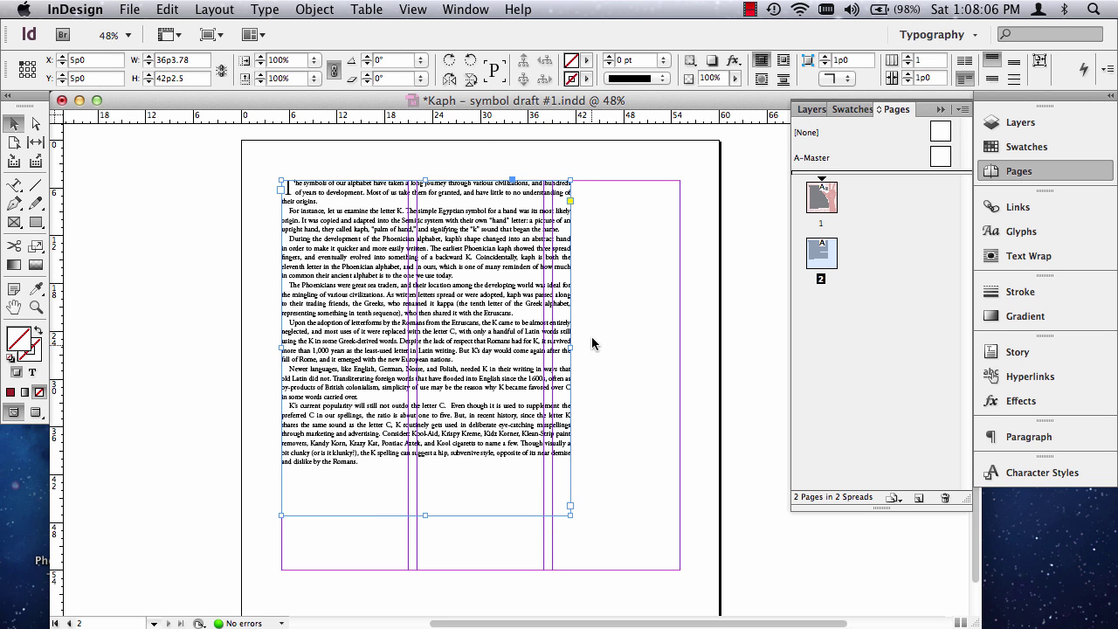
Fit the text frame across the first two column guides, 33p0 wide, starting at the left margin.
left_click_drag(563, 351, 535, 351)
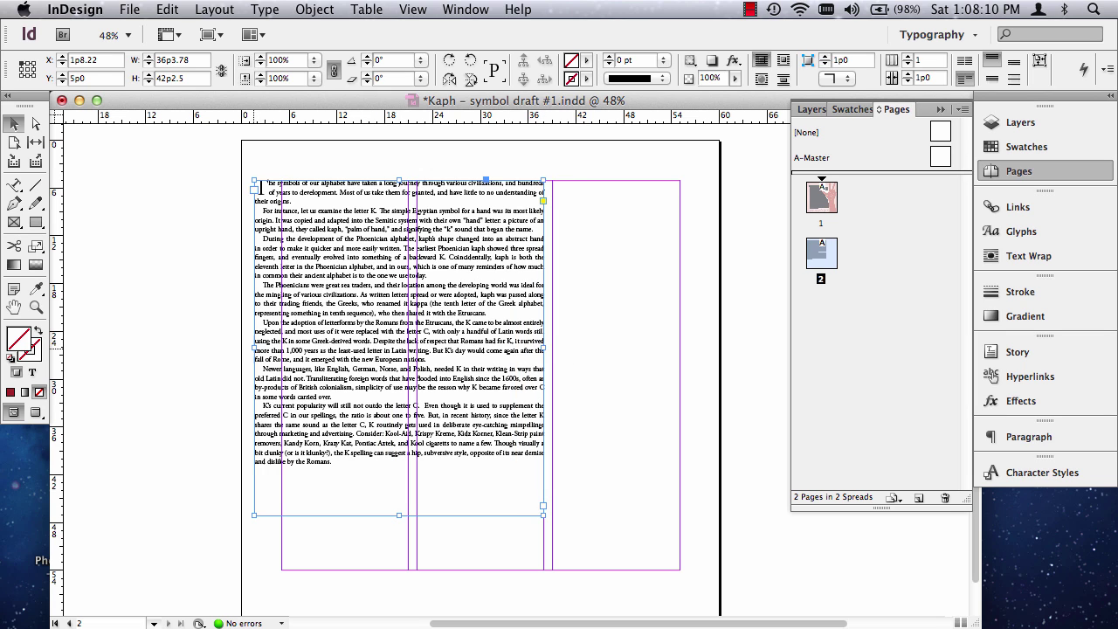
left_click_drag(254, 348, 282, 348)
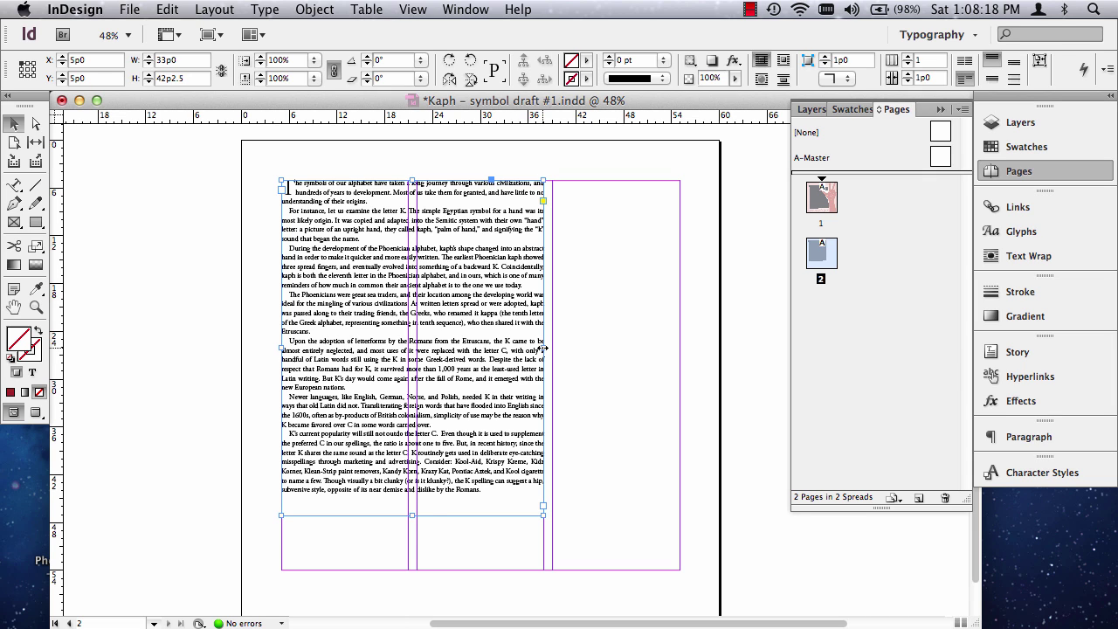
mouse_move(542, 349)
left_mouse_down()
mouse_move(516, 348)
mouse_move(543, 350)
left_mouse_up()
Try a two-column layout inside the text frame at heights of 39p0 and 41p6, and return it to one column.
left_click(911, 56)
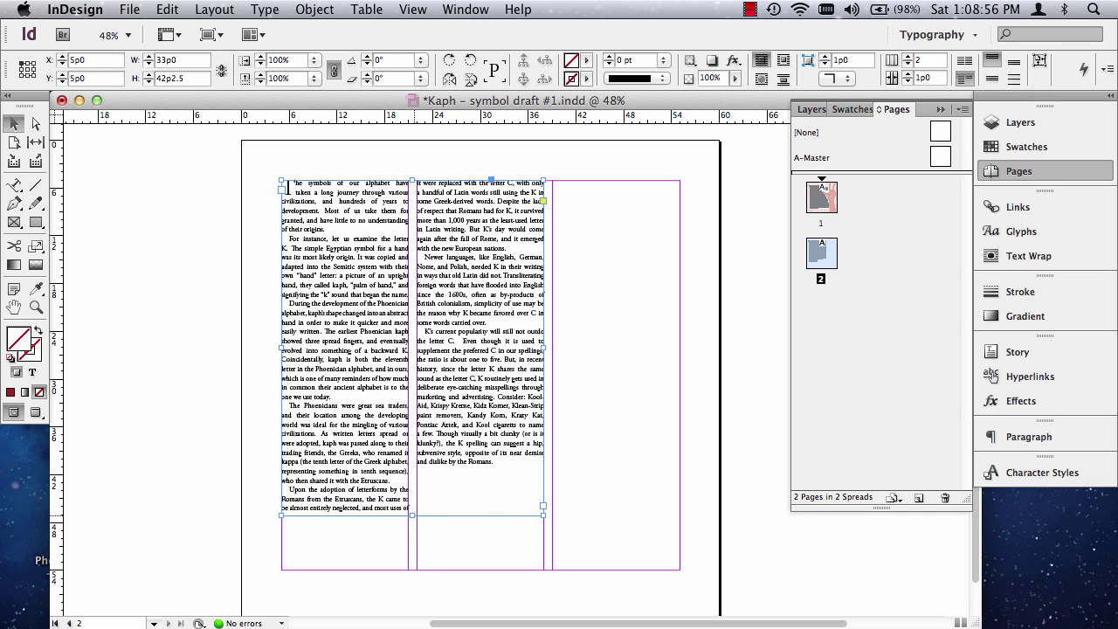
left_click_drag(413, 515, 413, 492)
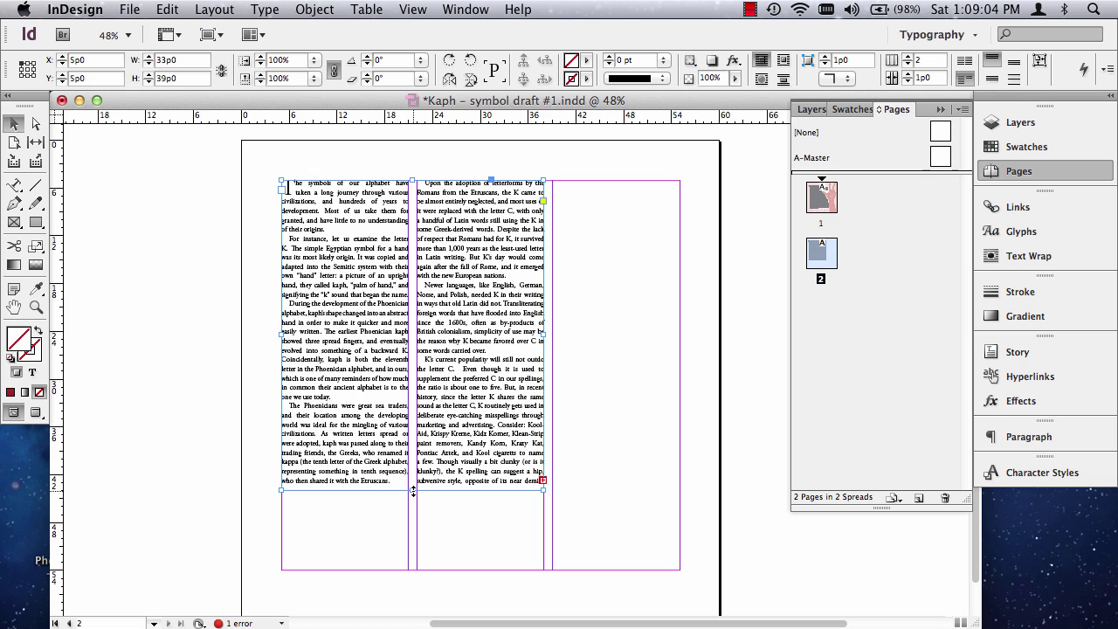
left_click_drag(412, 490, 413, 510)
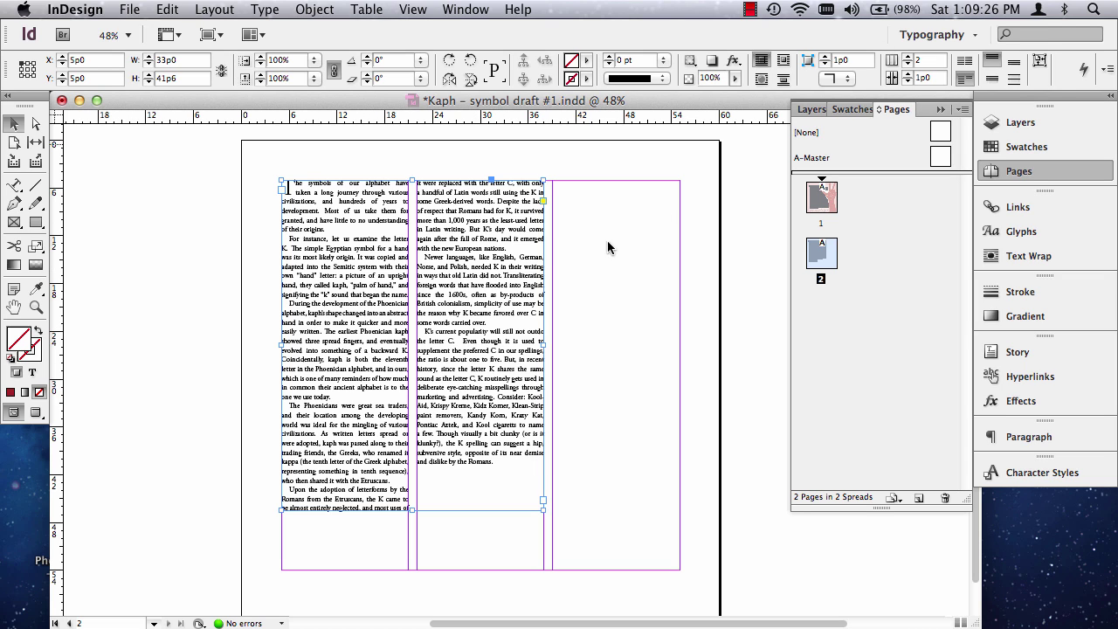
left_click(909, 65)
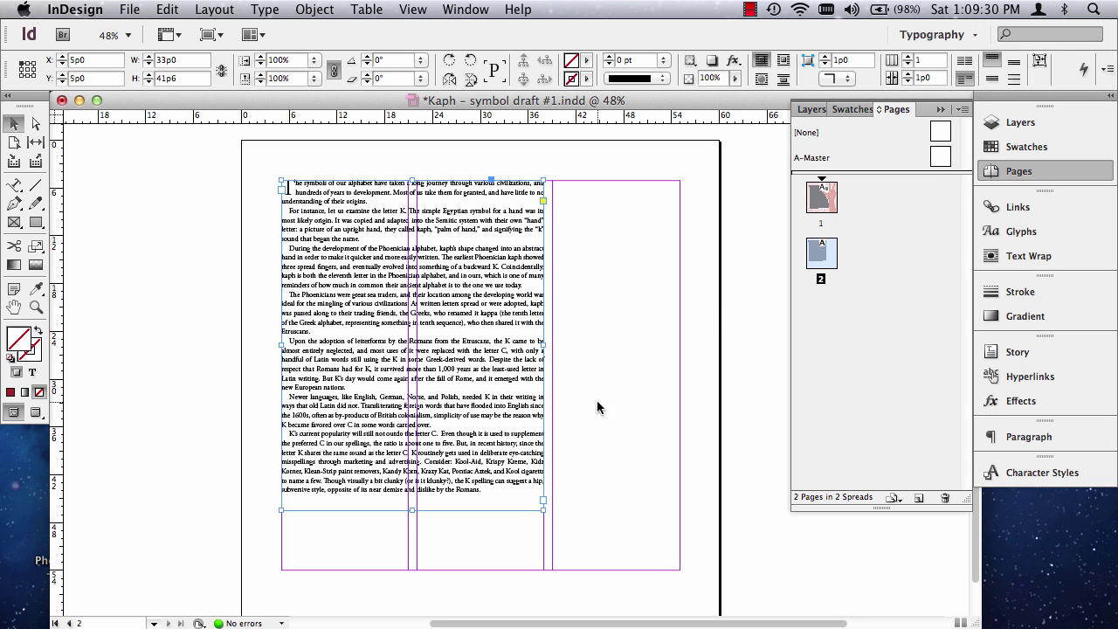
Narrow the text frame to the first column, 16p0 wide, and shorten it to 39p0 so it ends after a full paragraph.
left_click_drag(544, 345, 409, 347)
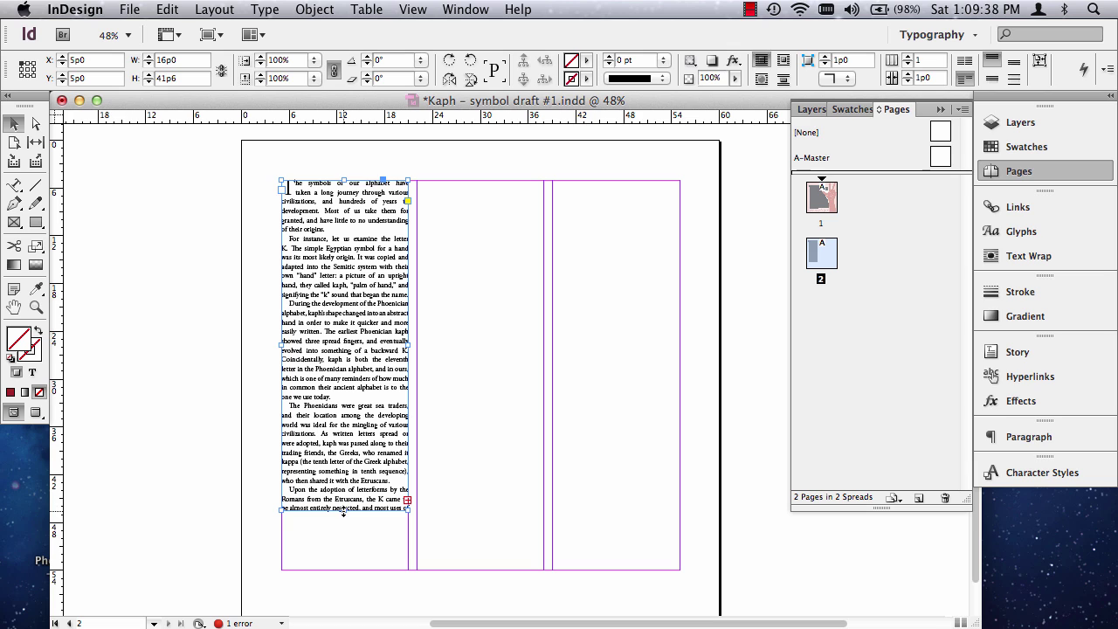
left_click_drag(343, 509, 344, 491)
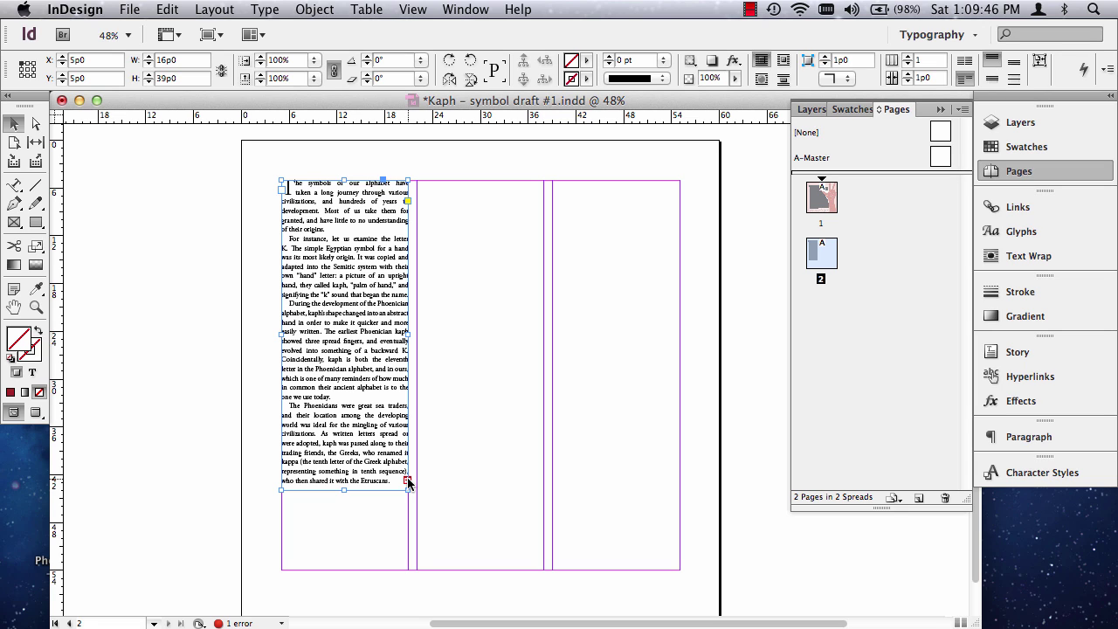
Flow the overset text into a linked frame in the second column, aligned with the top margin, 16p0 wide and 22p9 tall.
left_click(407, 481)
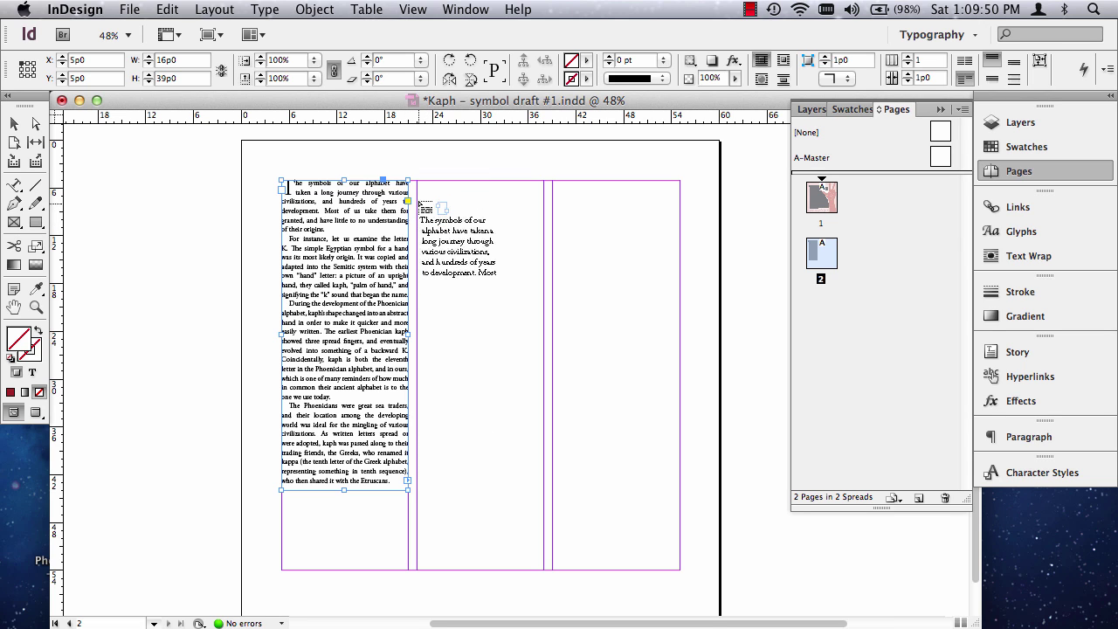
left_click_drag(416, 184, 544, 405)
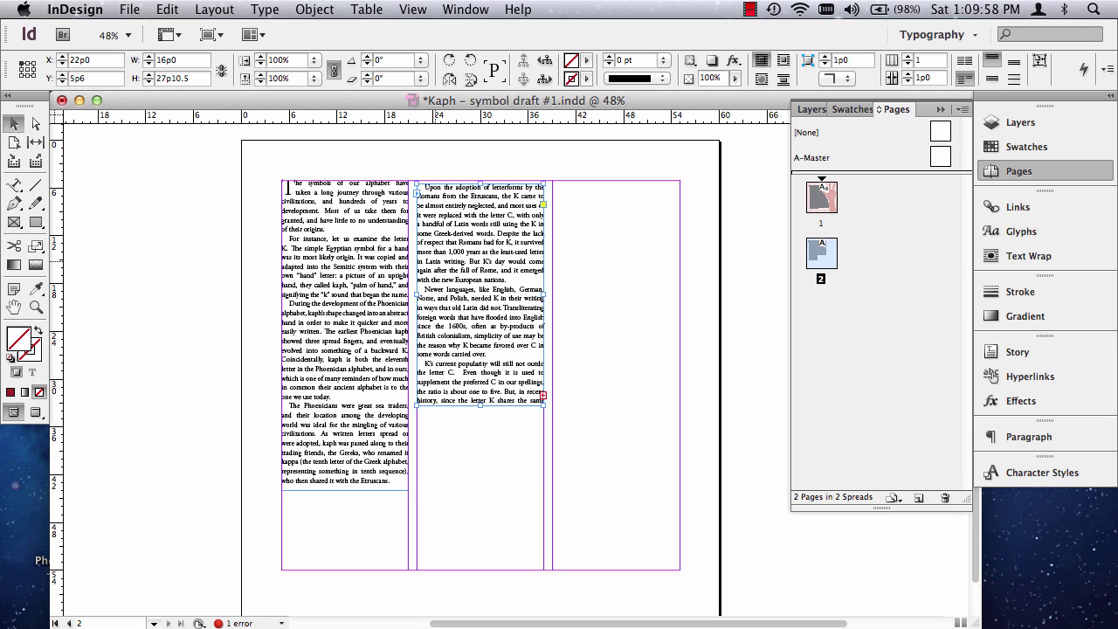
left_click_drag(481, 280, 481, 274)
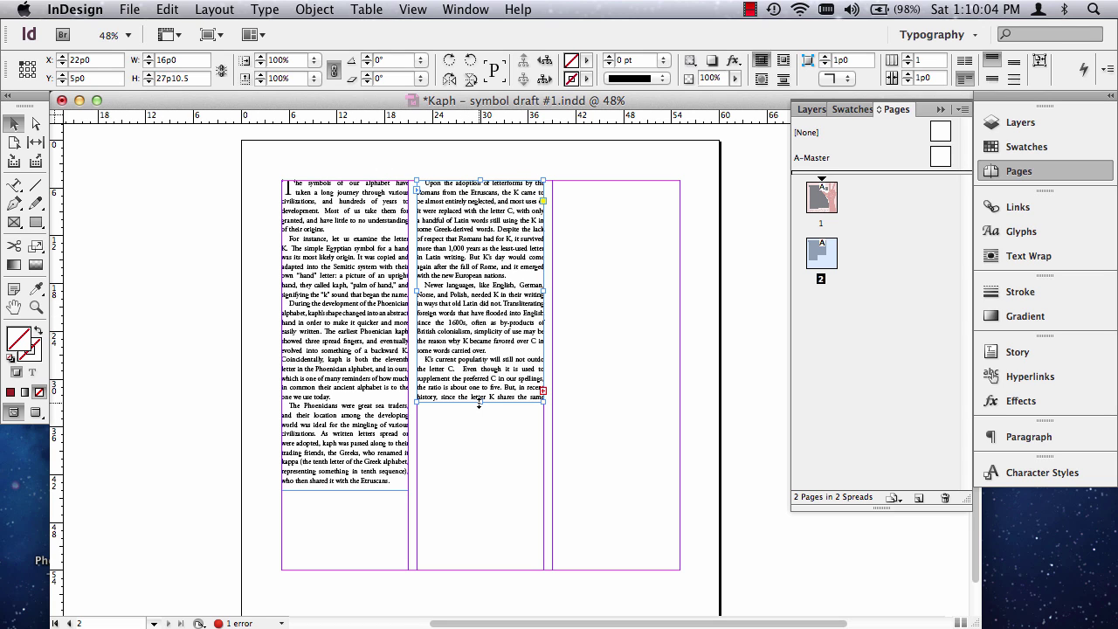
left_click_drag(479, 401, 489, 359)
left_click_drag(492, 365, 492, 365)
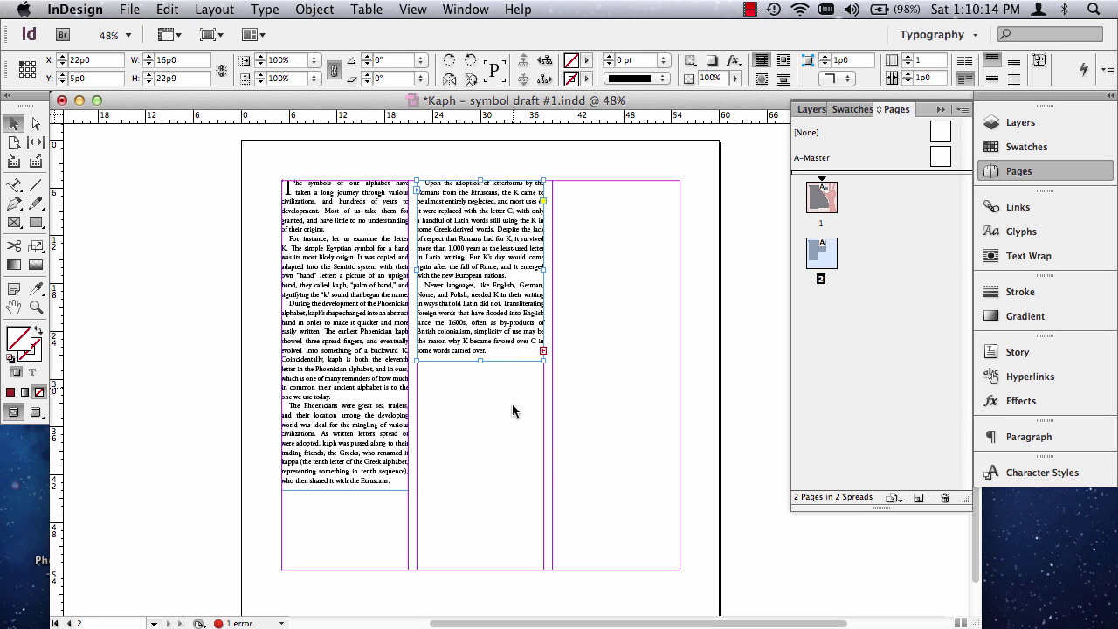
Flow the remaining text into a linked frame in the third column, 16p0 wide and about 17p9 tall, and preview the page.
left_click(543, 352)
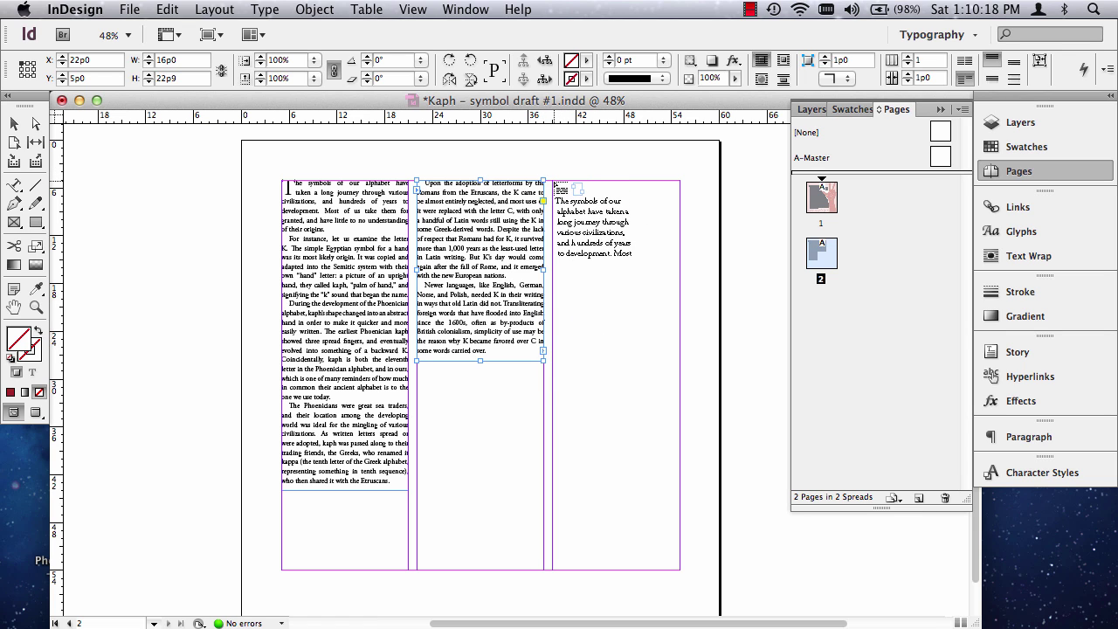
left_click_drag(552, 181, 680, 321)
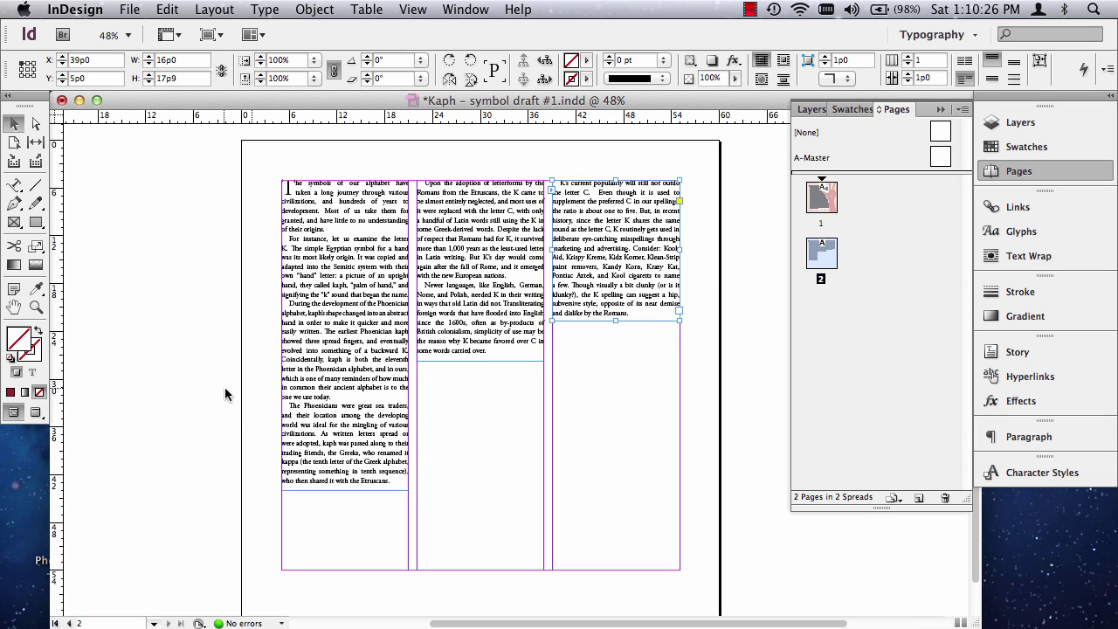
left_click(563, 370)
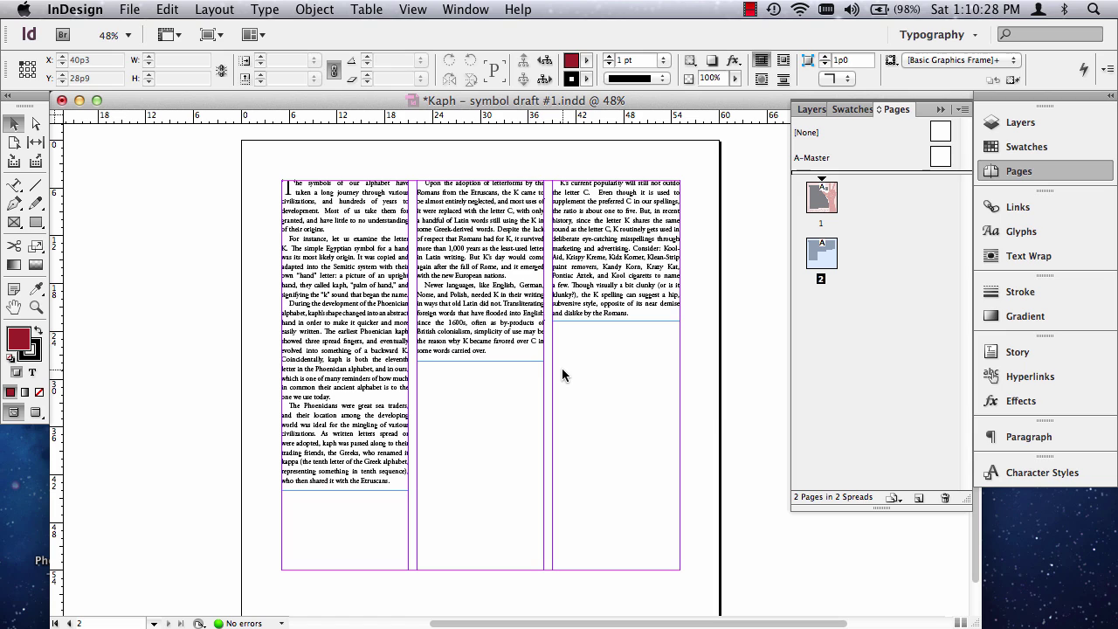
key("w")
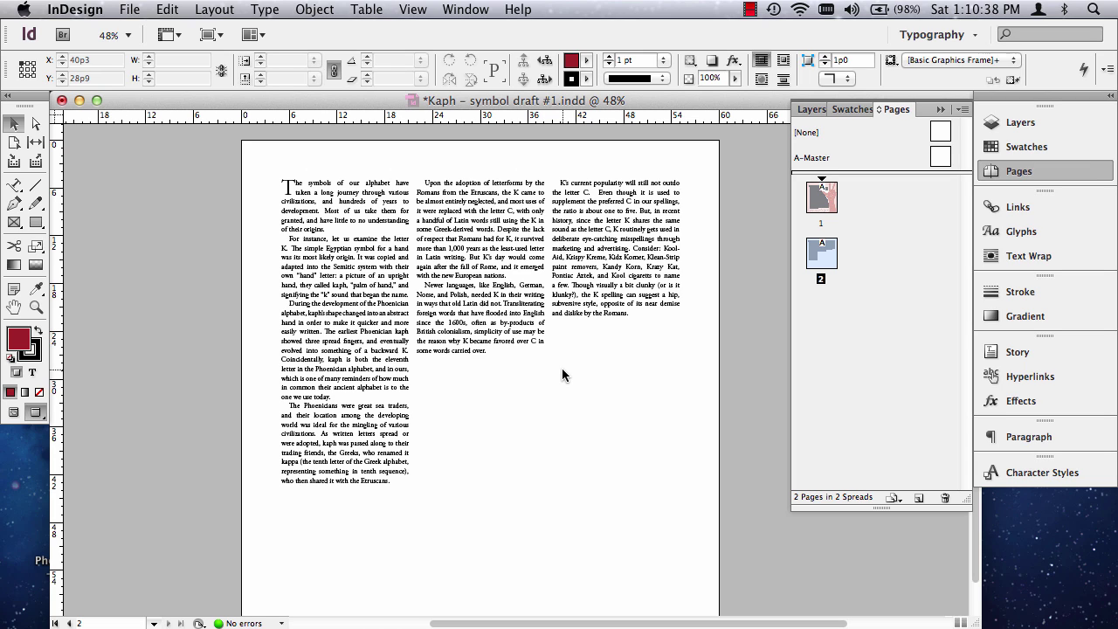
key("w")
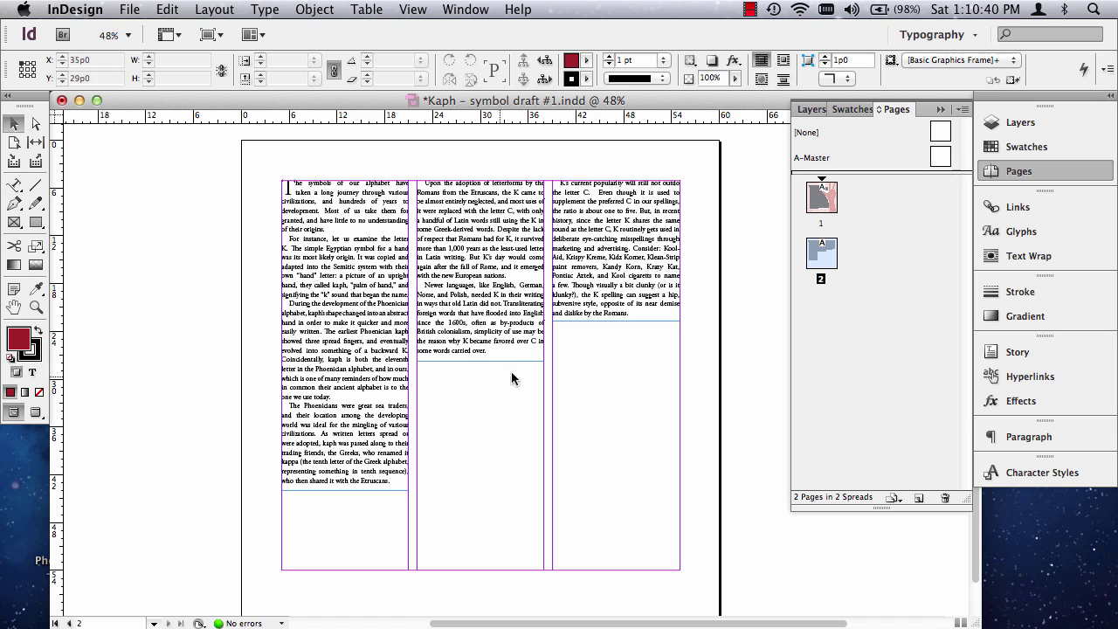
left_click(399, 479)
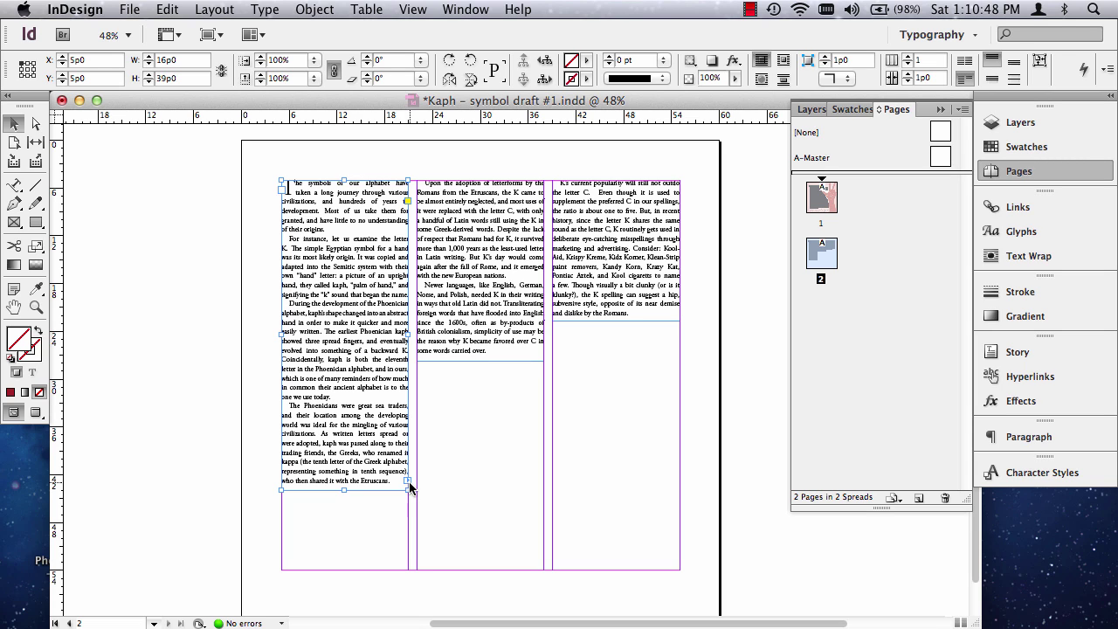
left_click(408, 481)
key("Escape")
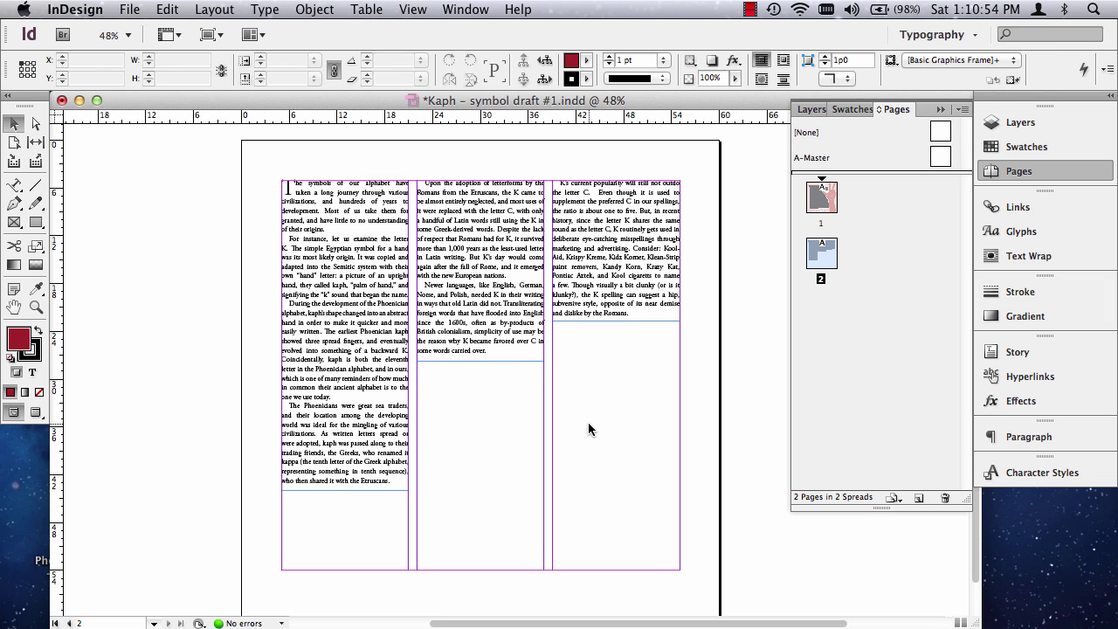
Move all three linked text frames together off page 2 onto the pasteboard beside its right edge, at about X 61p1.5, Y 15p1.5.
left_click_drag(220, 243, 651, 253)
left_click_drag(346, 257, 726, 305)
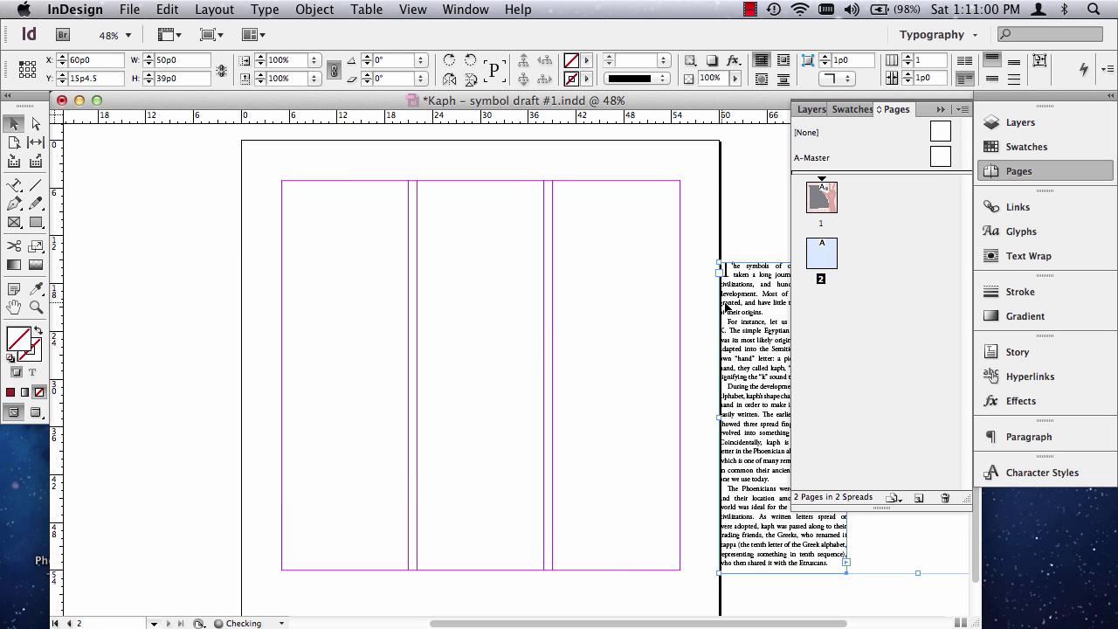
left_click_drag(759, 354, 767, 354)
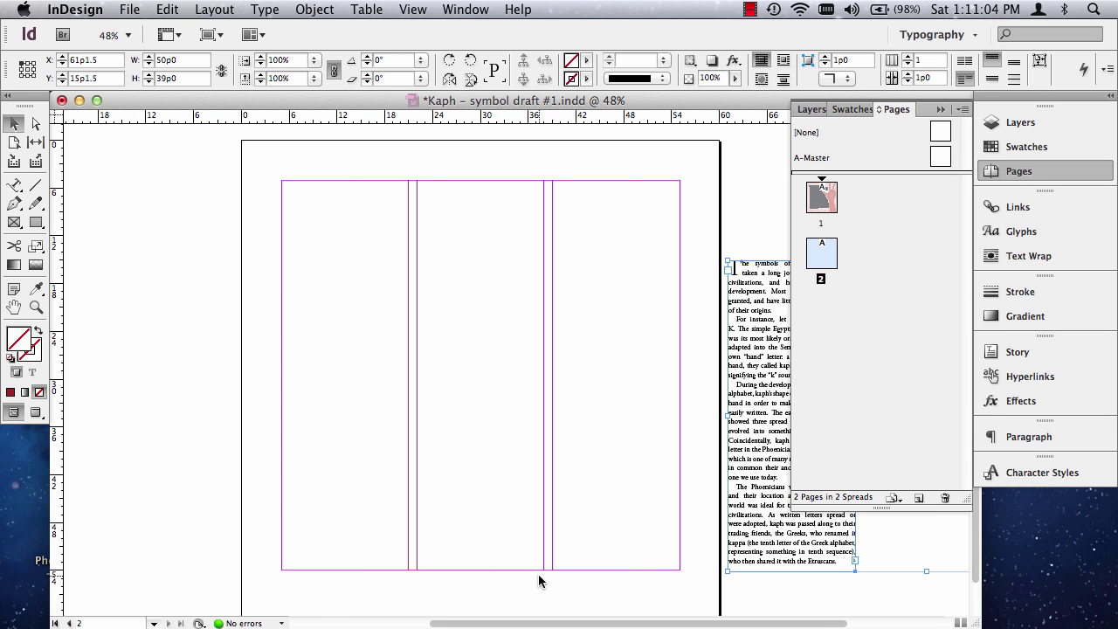
Move the three linked text frames slightly farther out on the pasteboard, to about X 63p1.5, Y 15p0.
left_click_drag(762, 355, 779, 353)
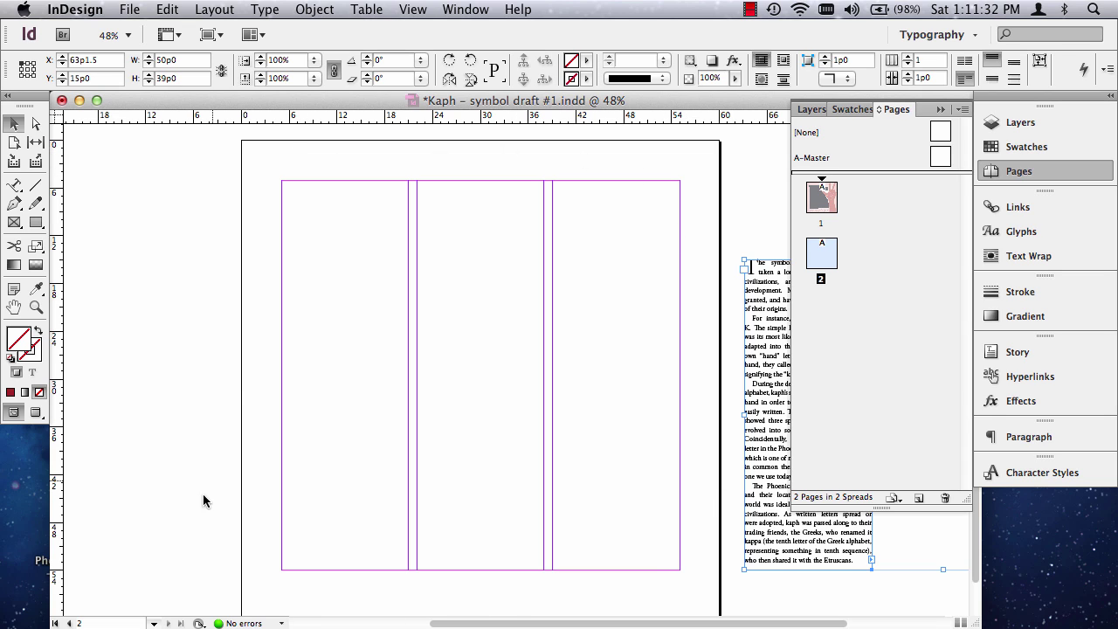
Draw the outer turn of a rectangular spiral with the Pen tool outside the margins, from about X 3p7.5, Y 2p9 to X 2p3, Y 5p0.
left_click(15, 205)
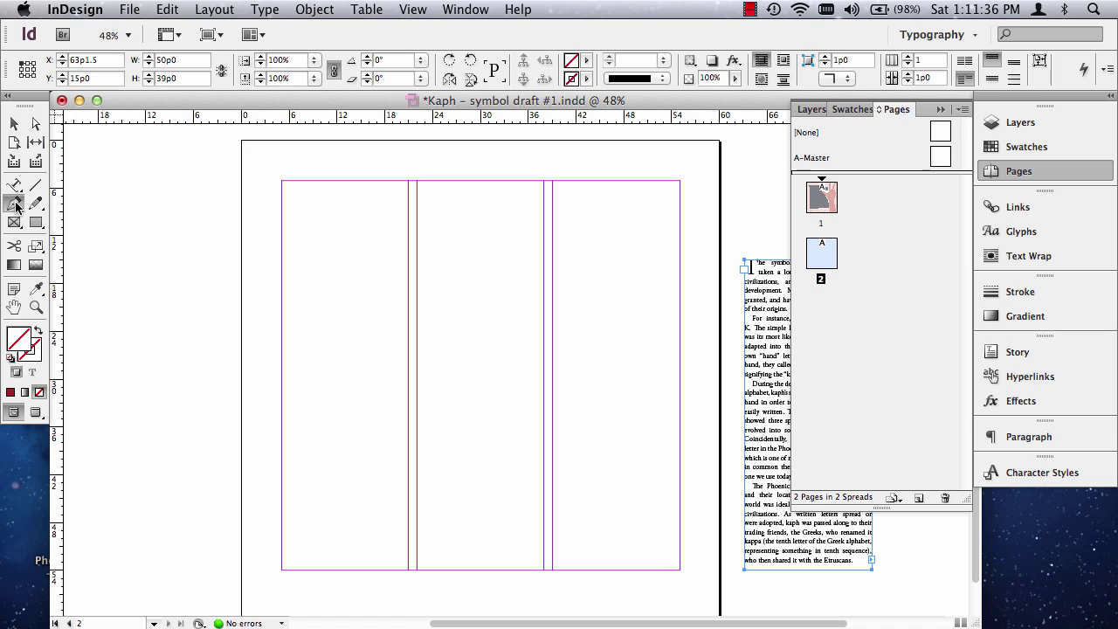
left_click(271, 167)
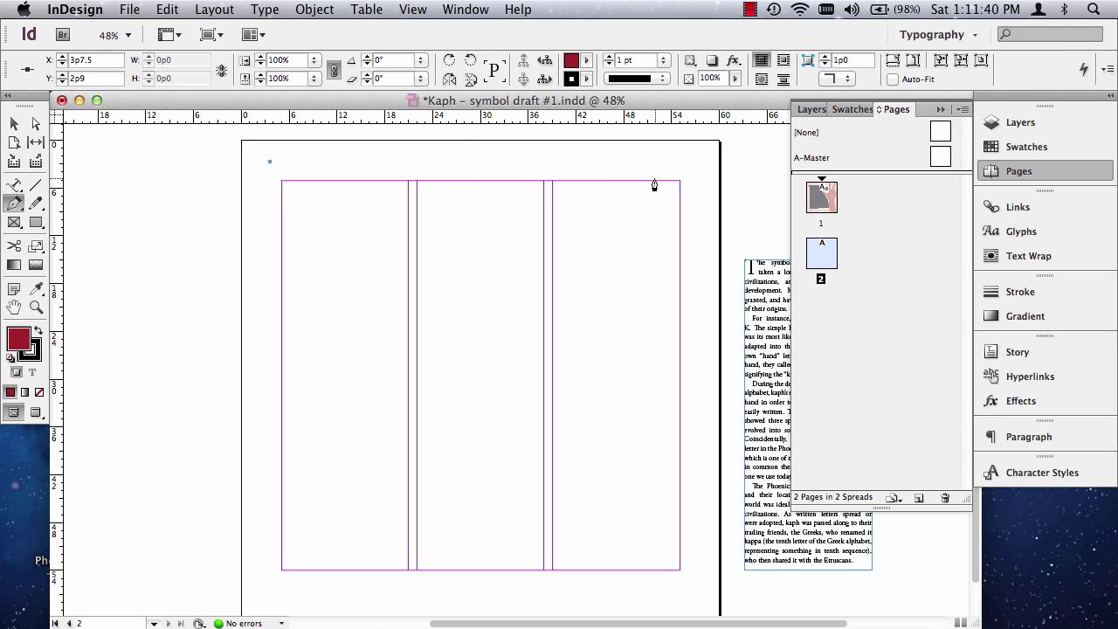
left_click(699, 161)
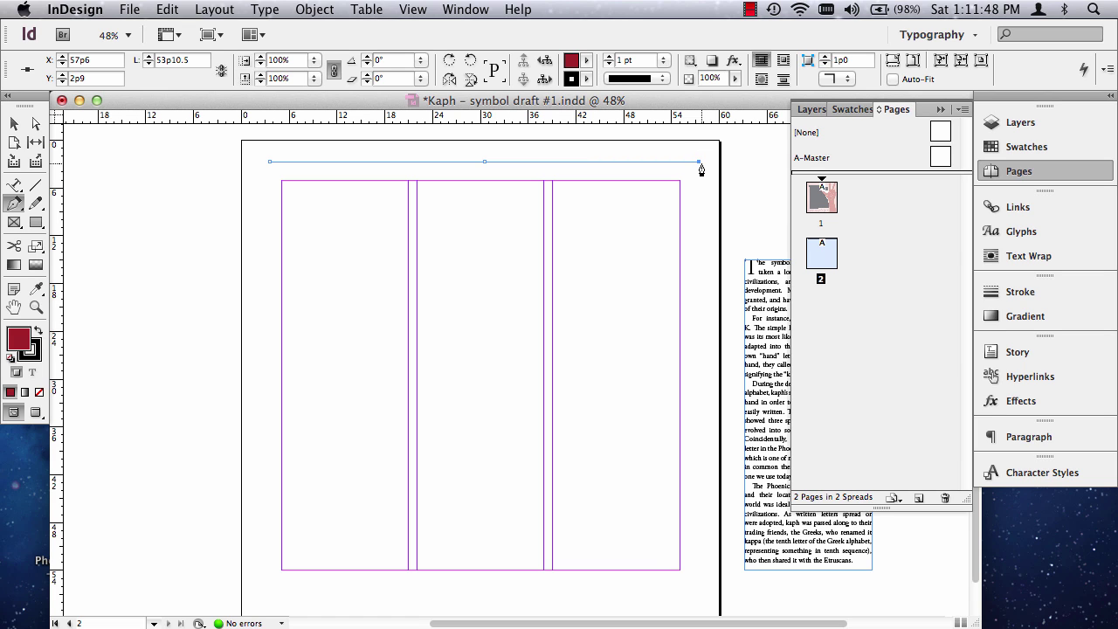
scroll(701, 170, "down", 3)
scroll(701, 169, "up", 3)
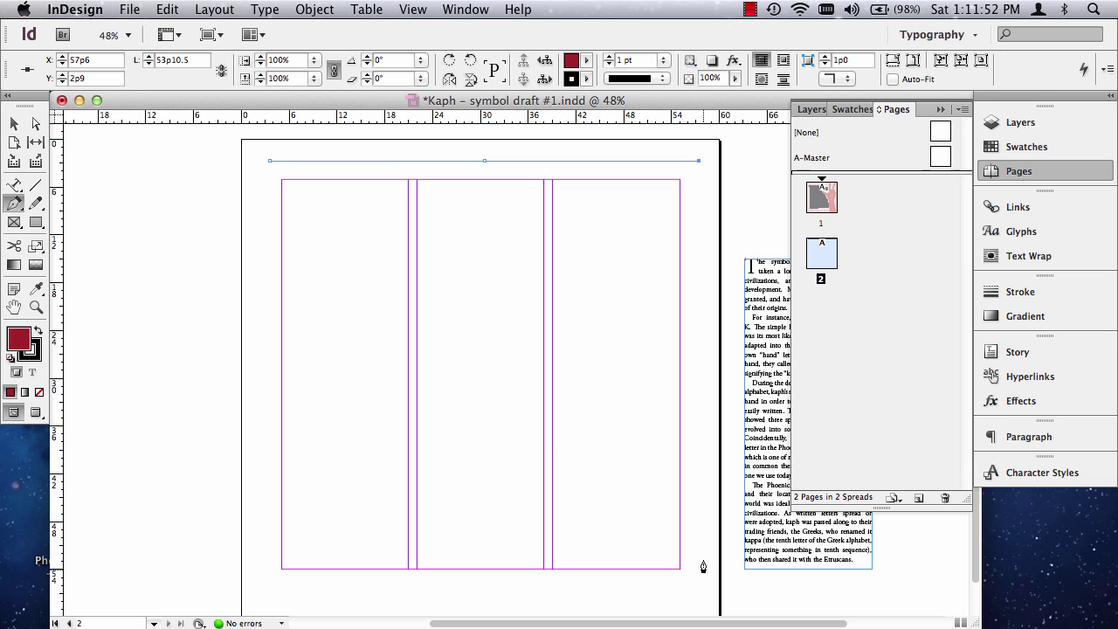
left_click(699, 597)
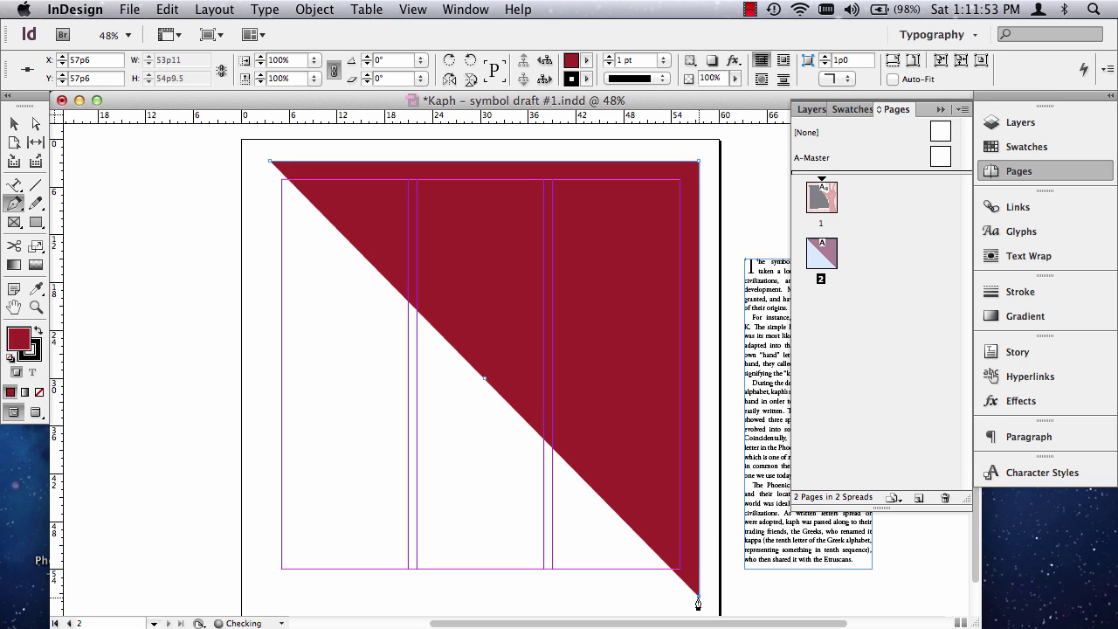
left_click(259, 598)
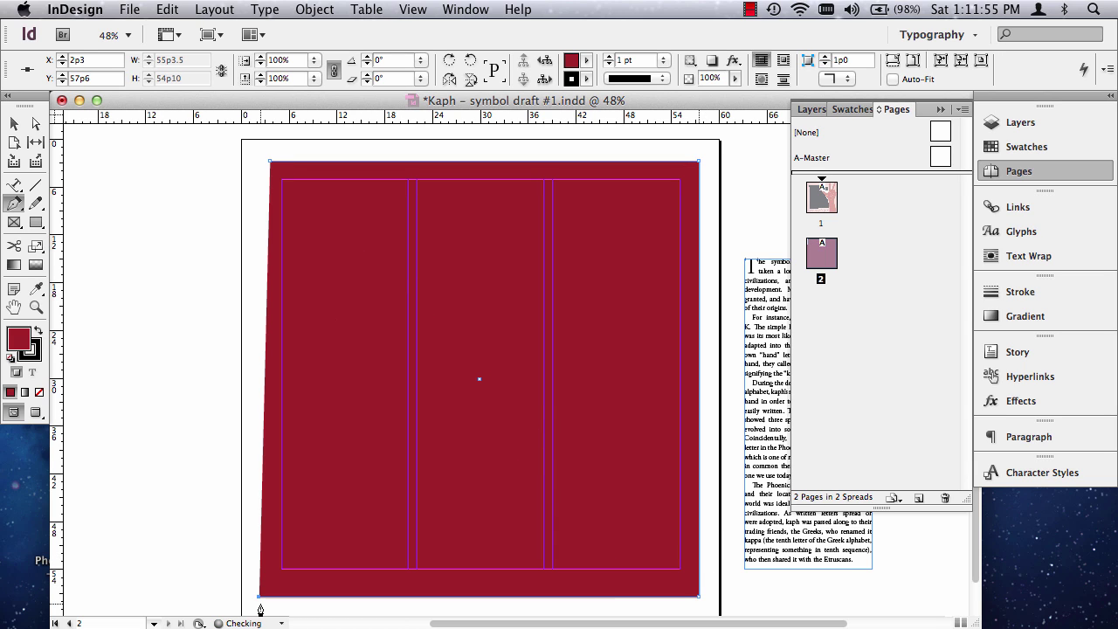
left_click(259, 180)
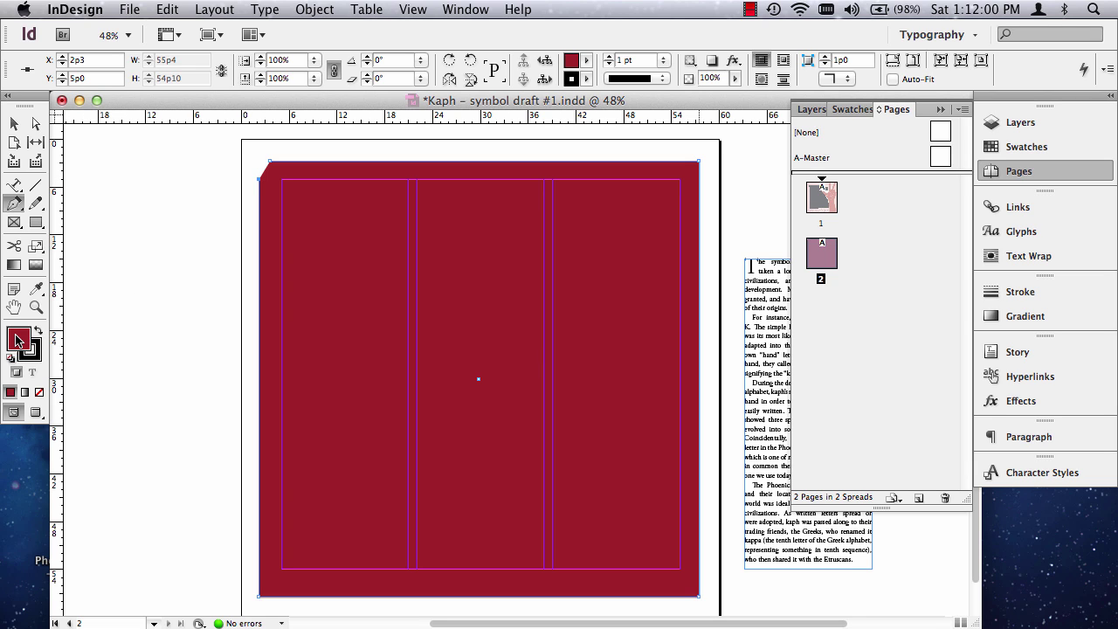
Remove both the fill and the stroke from the spiral path by setting them to None.
left_click(39, 392)
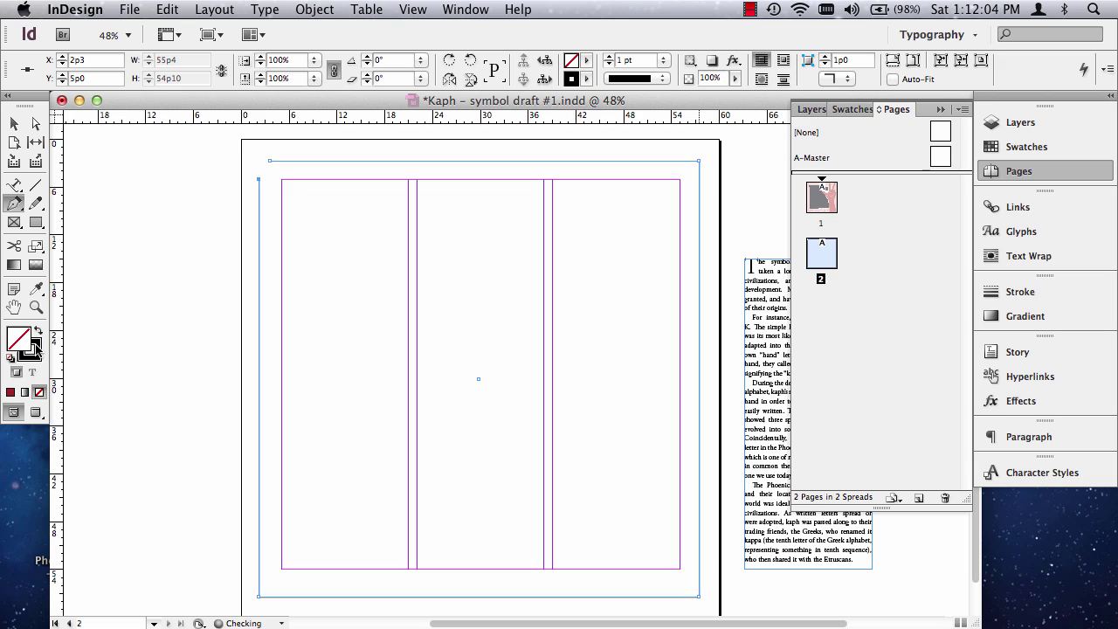
left_click(37, 352)
left_click(40, 392)
left_click(11, 342)
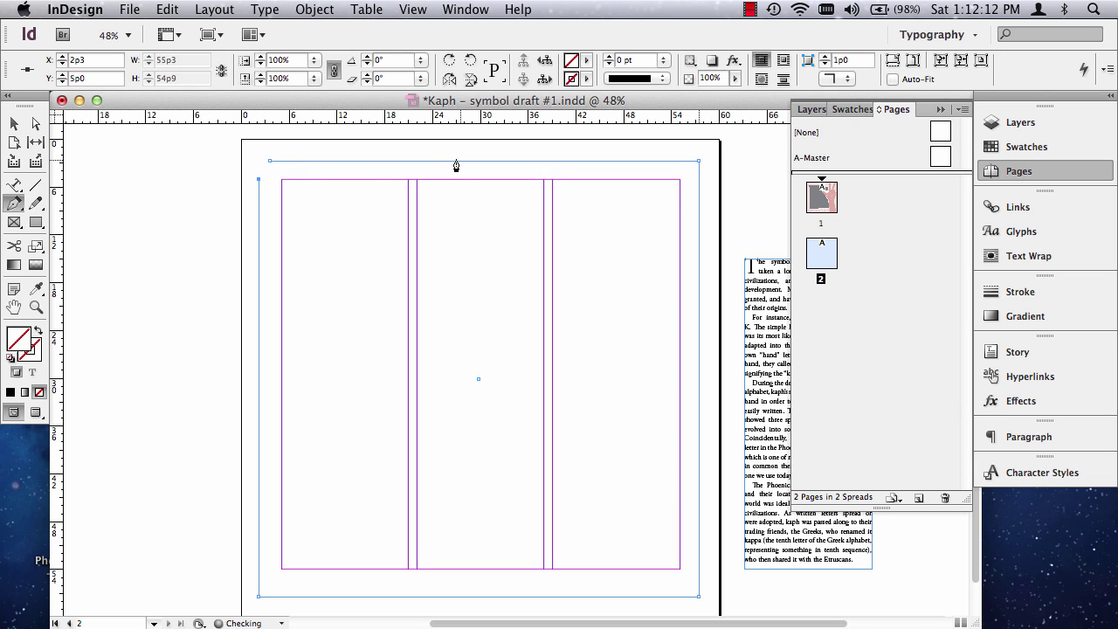
Continue the spiral path inward with two more rectangular turns, ending at about X 49p9, Y 11p4.5.
left_click(678, 179)
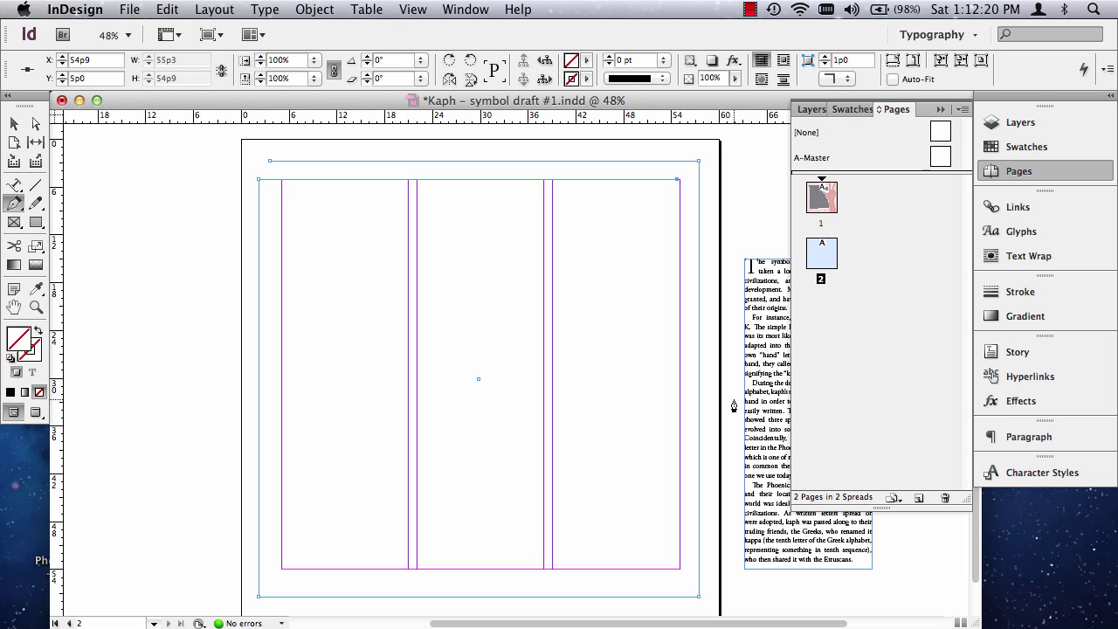
left_click(678, 569)
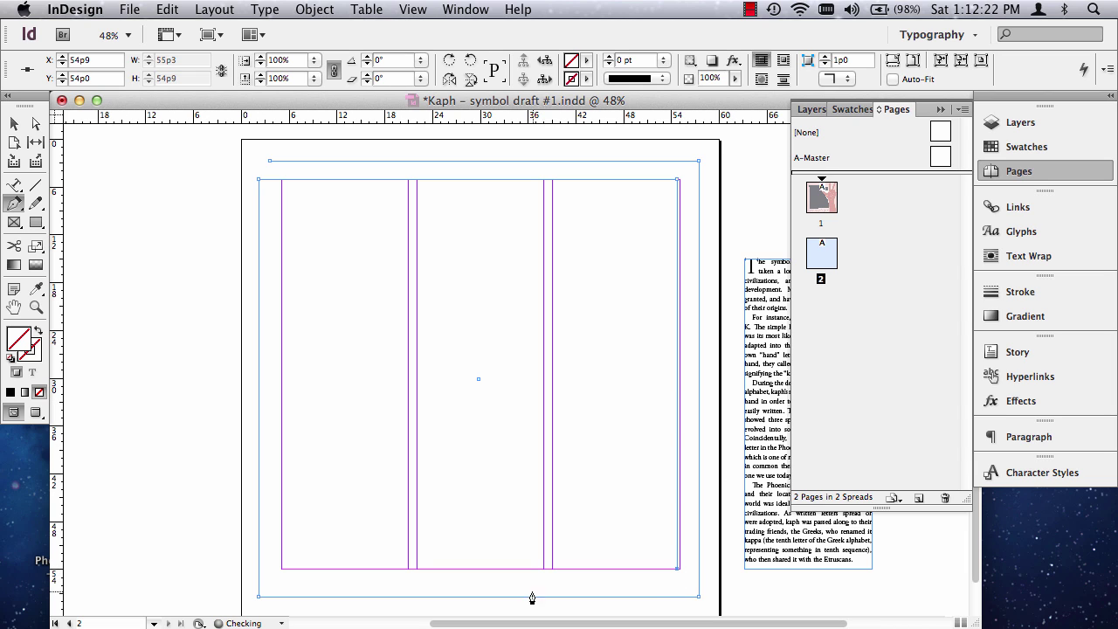
left_click(282, 569)
left_click(283, 204)
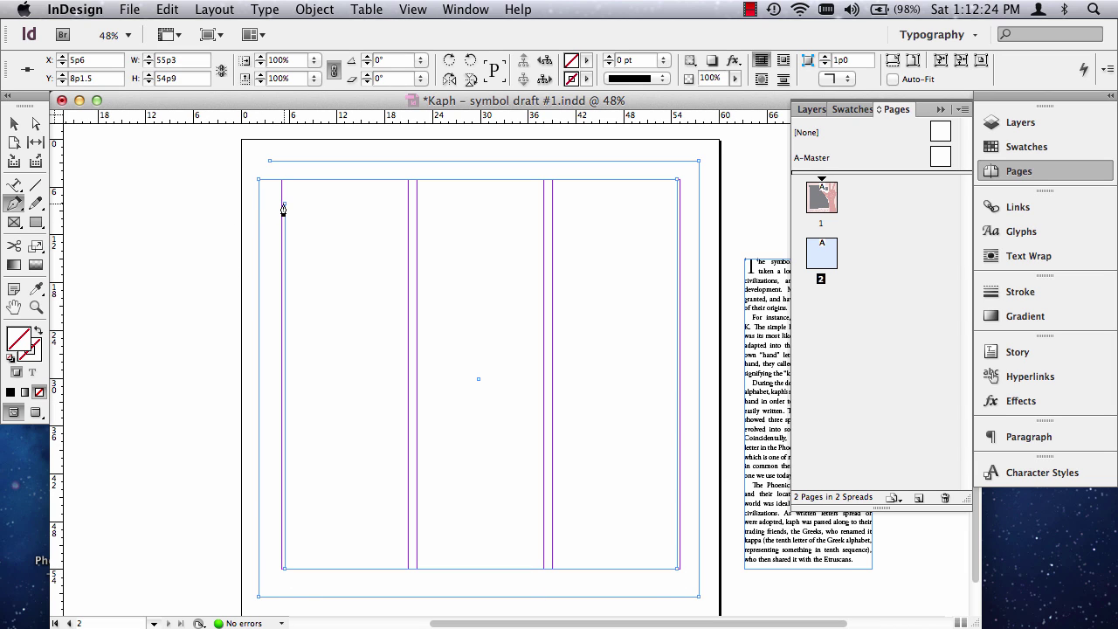
left_click(654, 203)
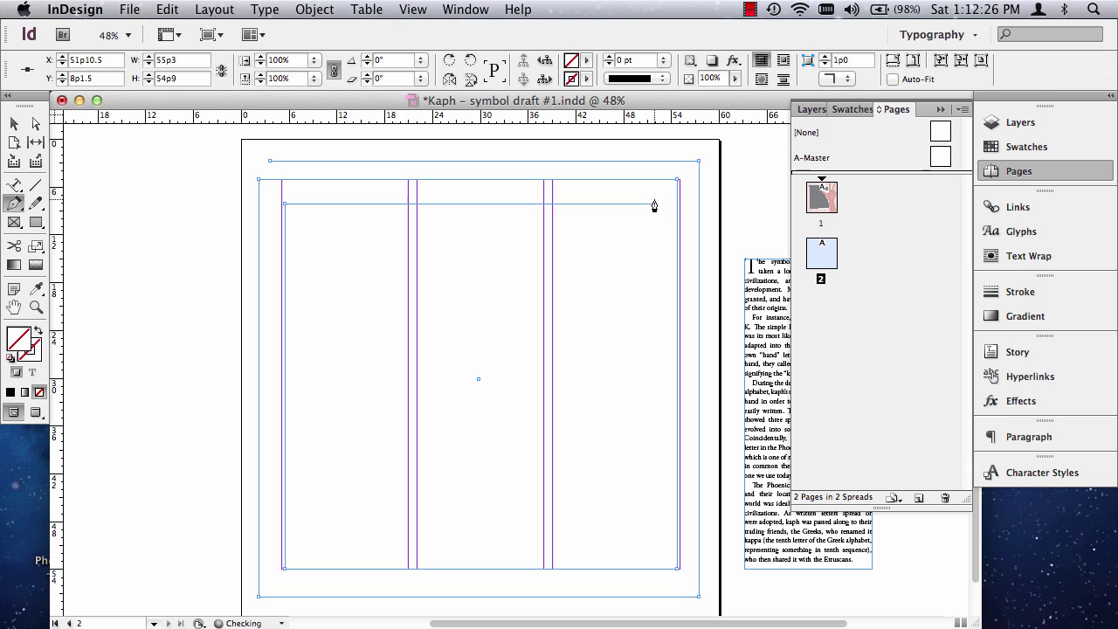
left_click(654, 537)
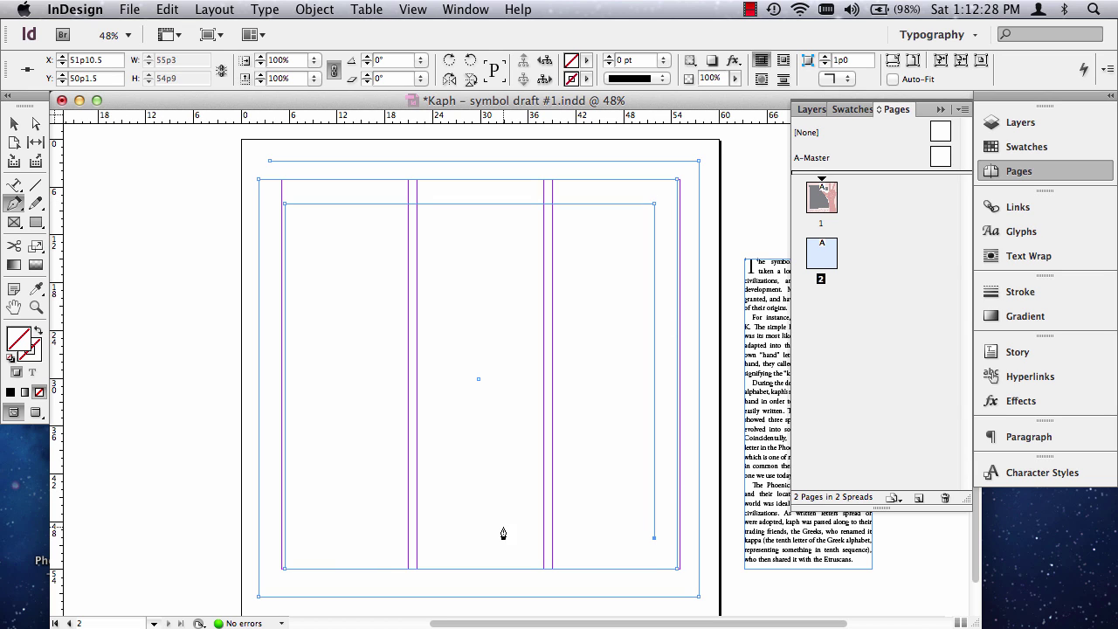
left_click(305, 538)
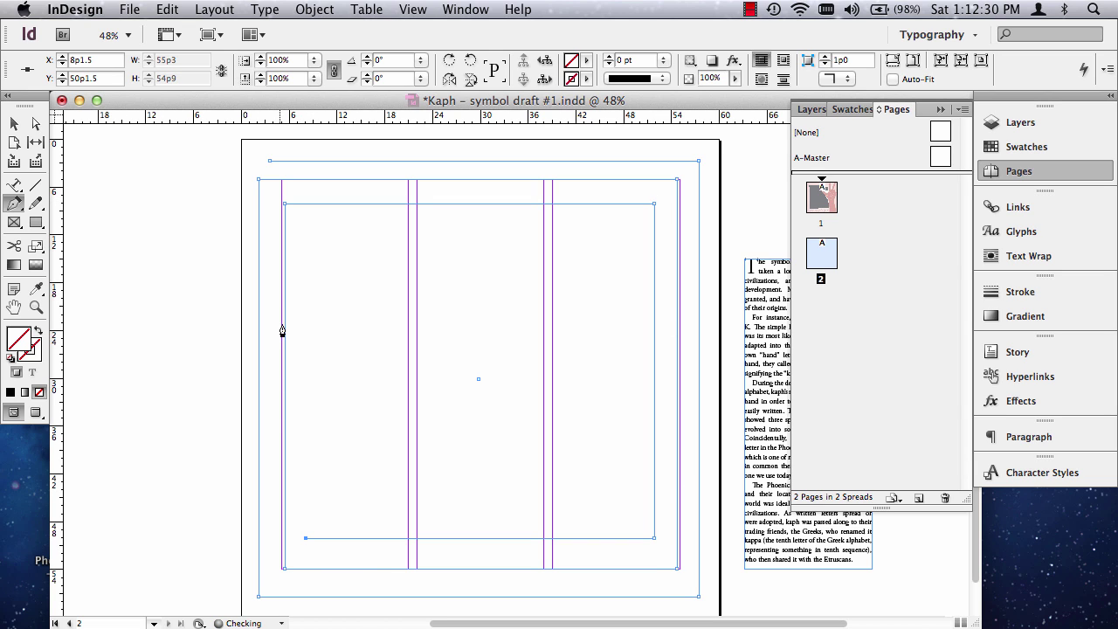
left_click(305, 230)
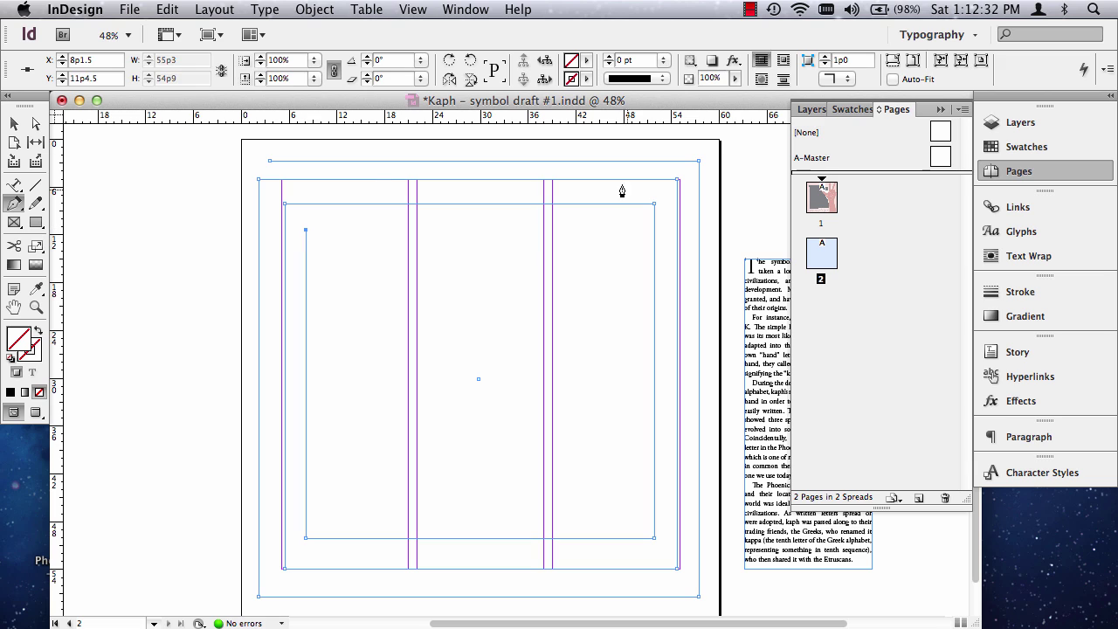
left_click(638, 229)
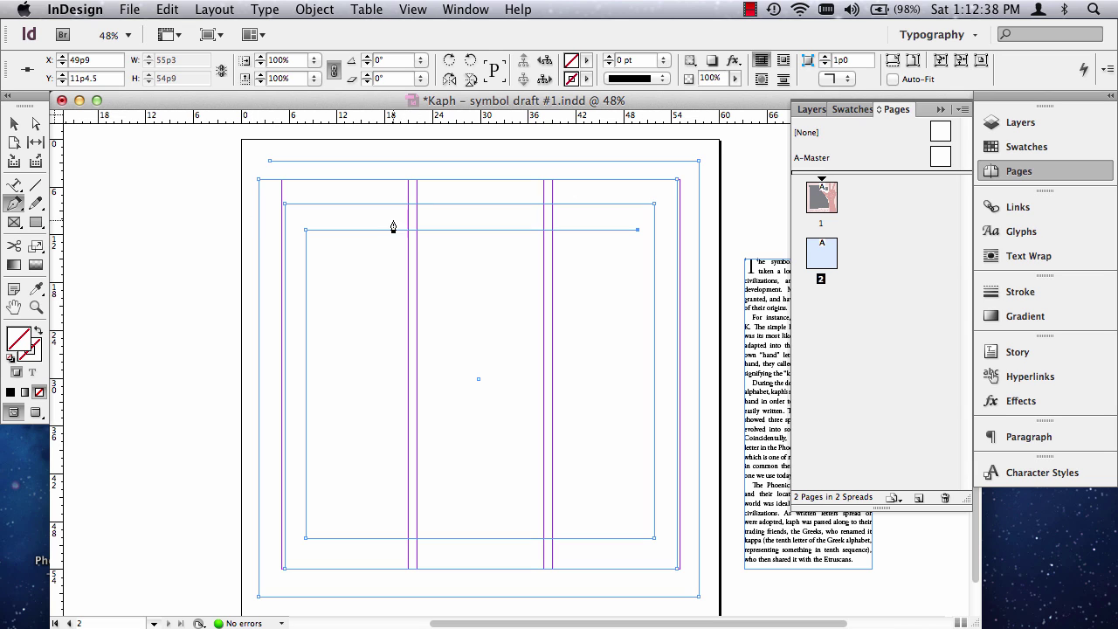
Turn the spiral into a text path with the Type on a Path tool, placing the insertion point at its outer start.
left_click(16, 185)
left_click(52, 185)
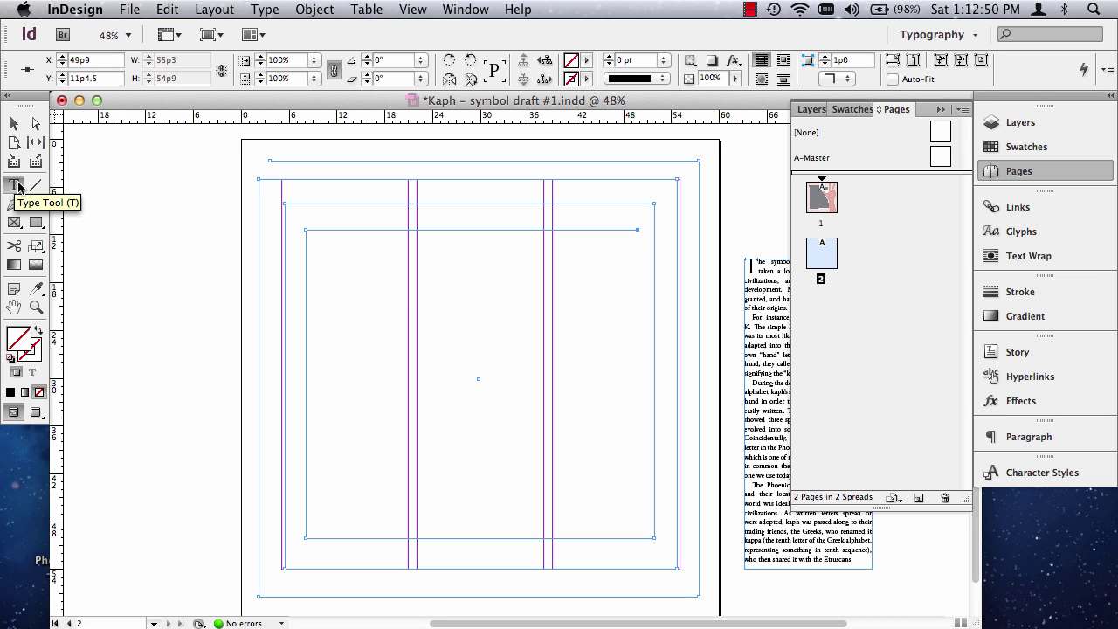
left_click(19, 187)
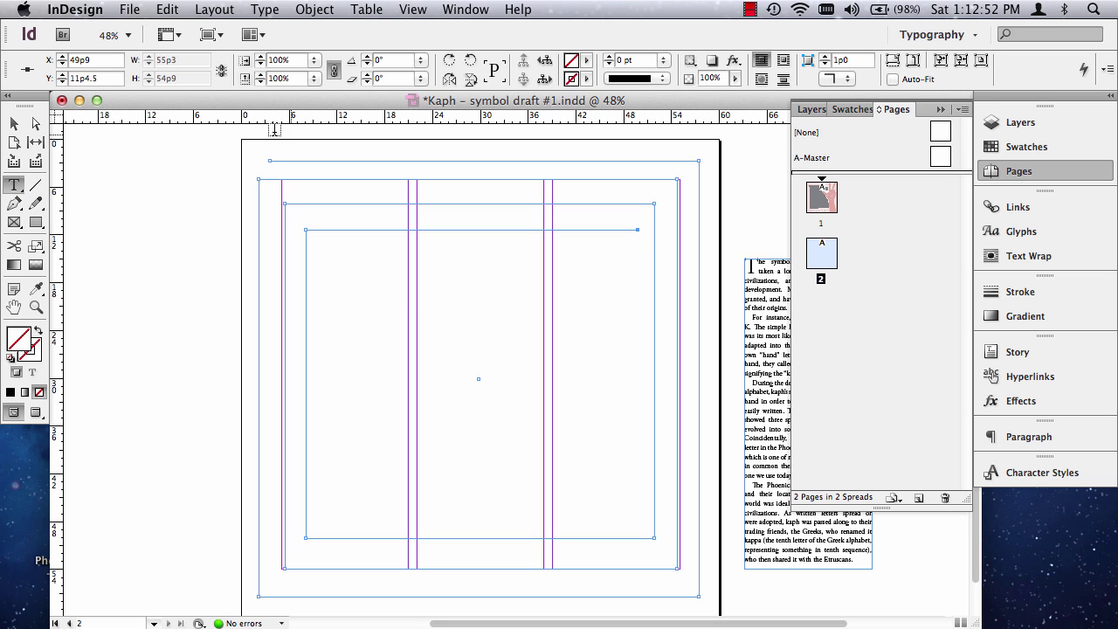
left_click(15, 188)
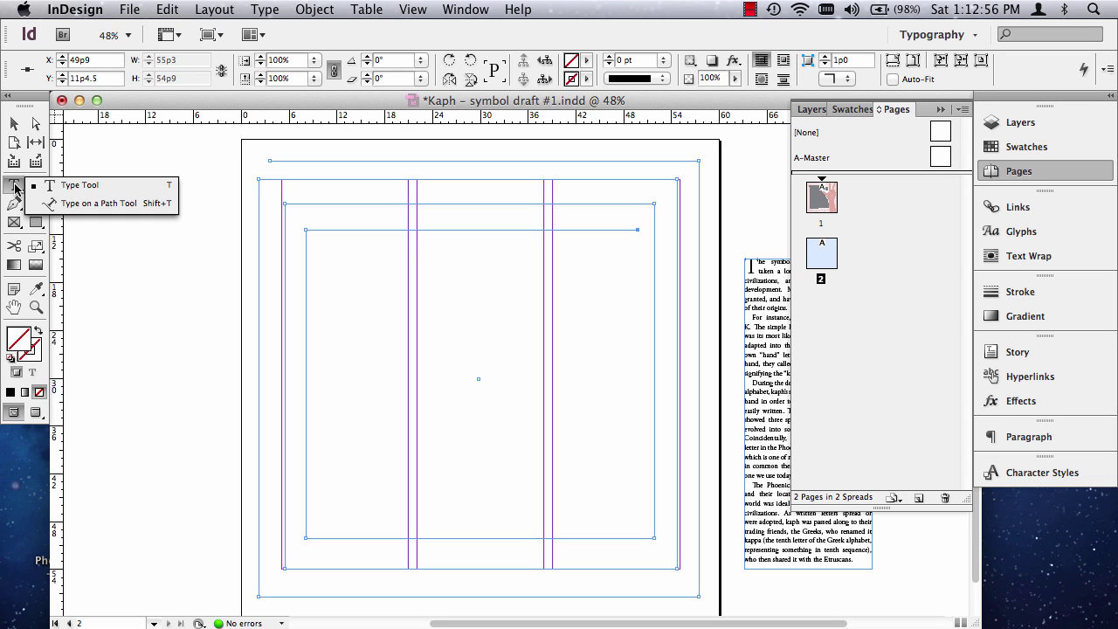
left_click(70, 208)
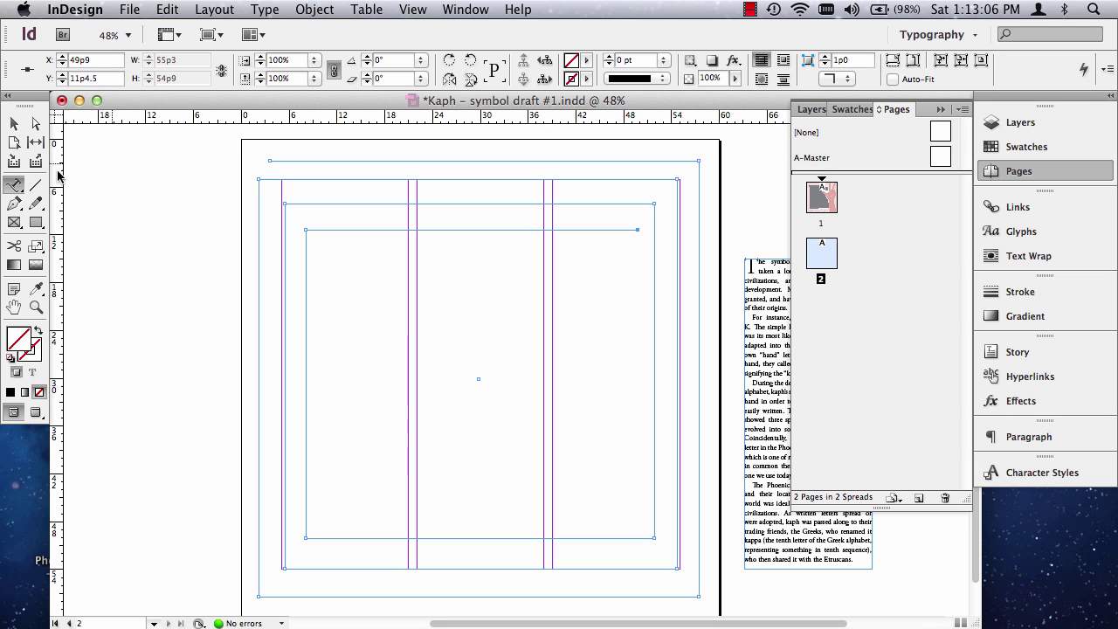
left_click(277, 160)
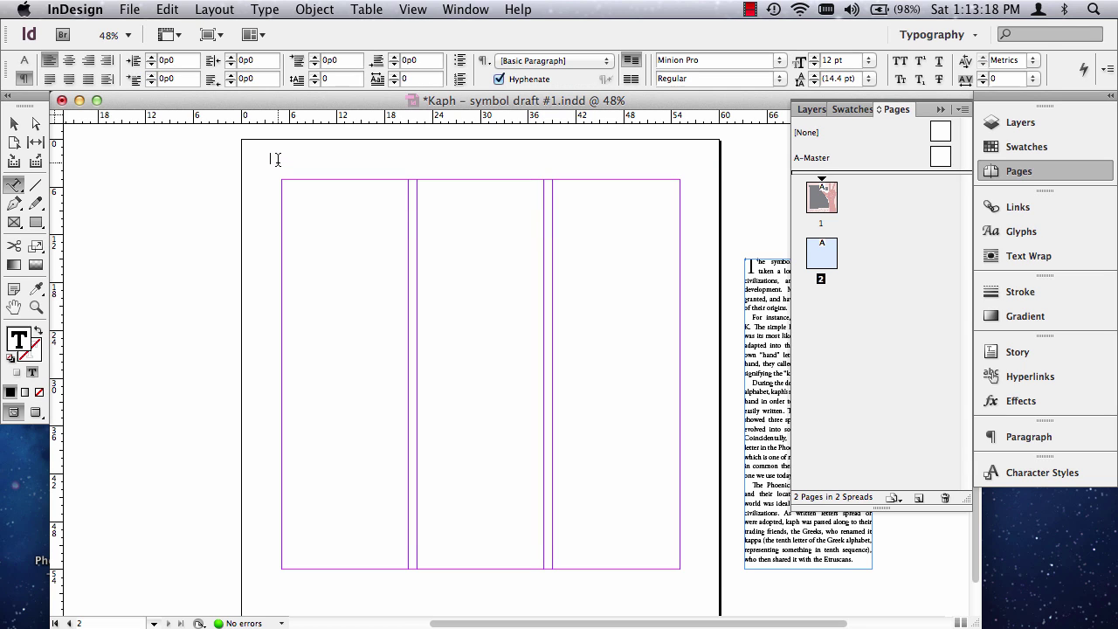
type("kap")
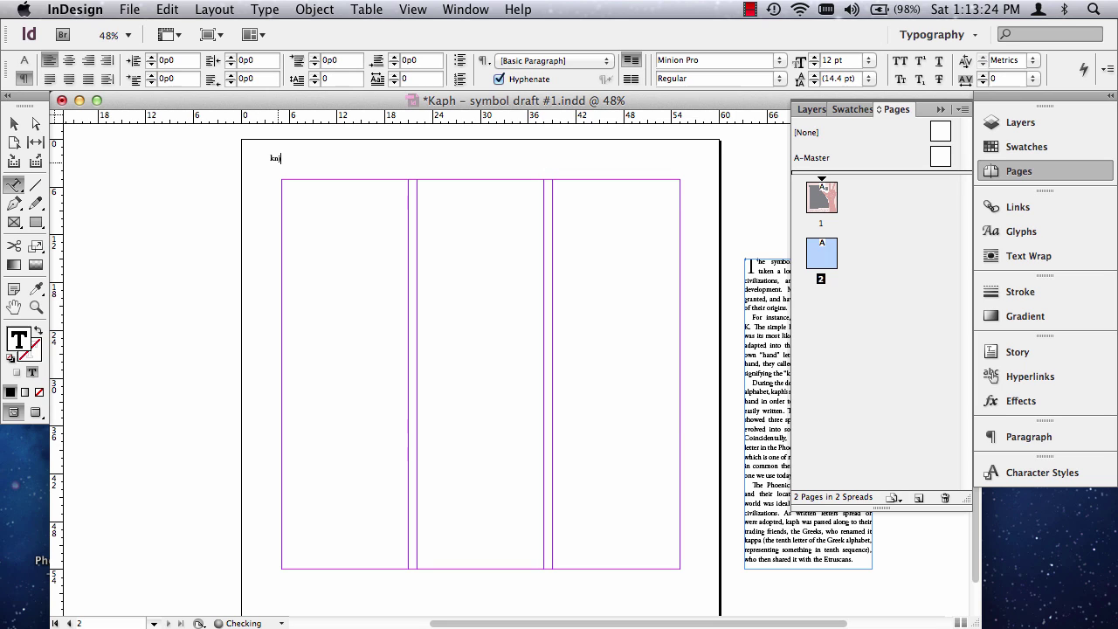
key("BackSpace")
key("BackSpace")
Select the entire body text of the linked frames on the pasteboard.
left_click(762, 270)
left_click(763, 271)
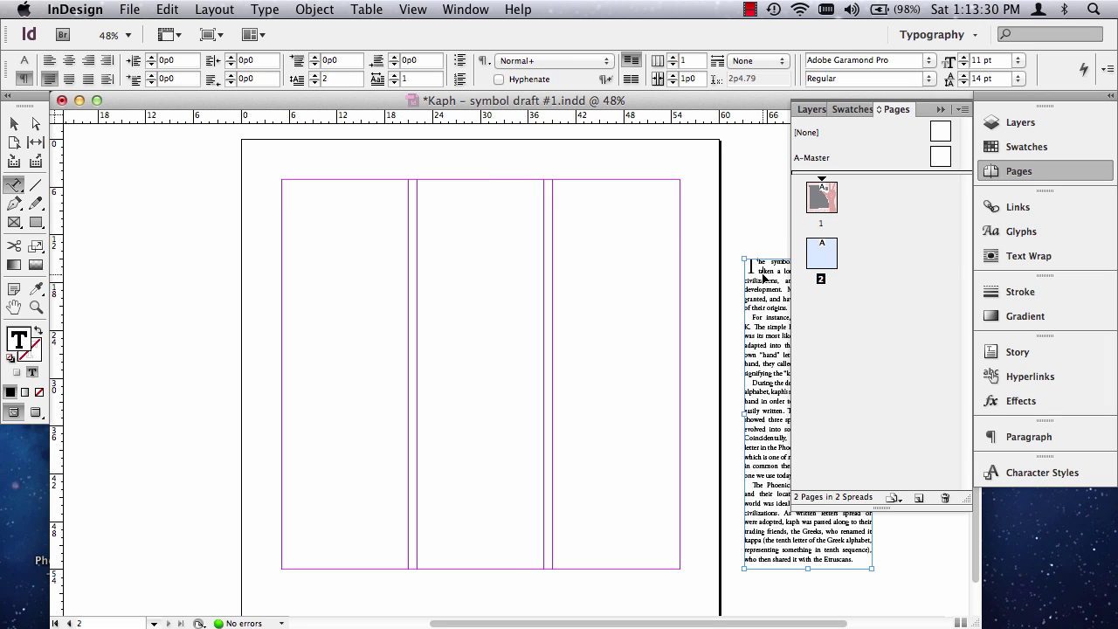
key("super+a")
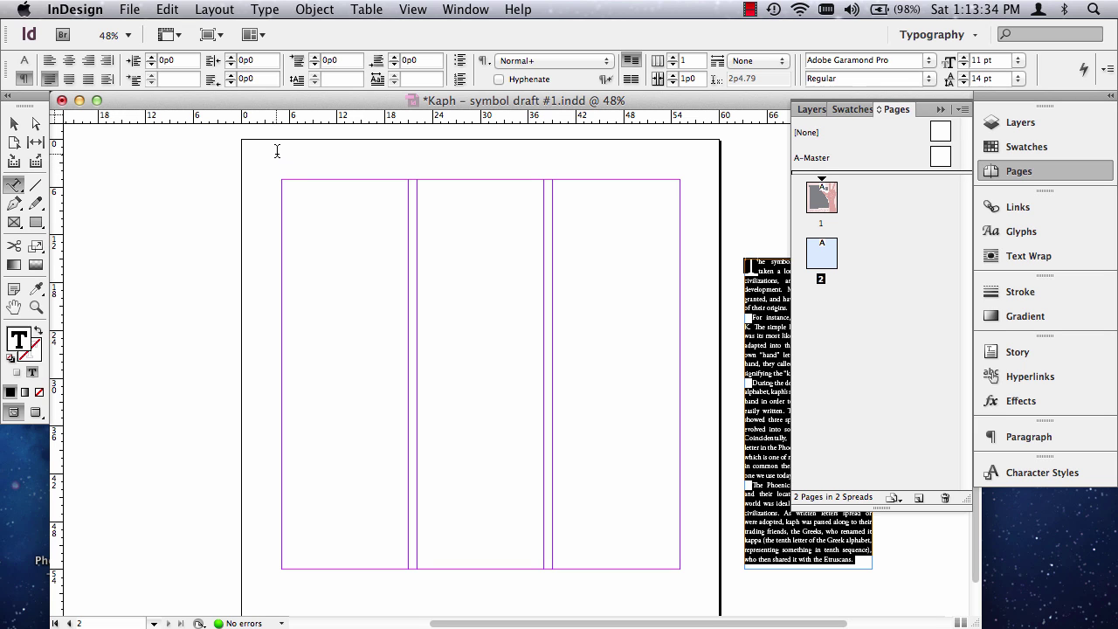
Select the spiral path and place the text insertion point at its outer start with the Type on a Path tool.
left_click(35, 123)
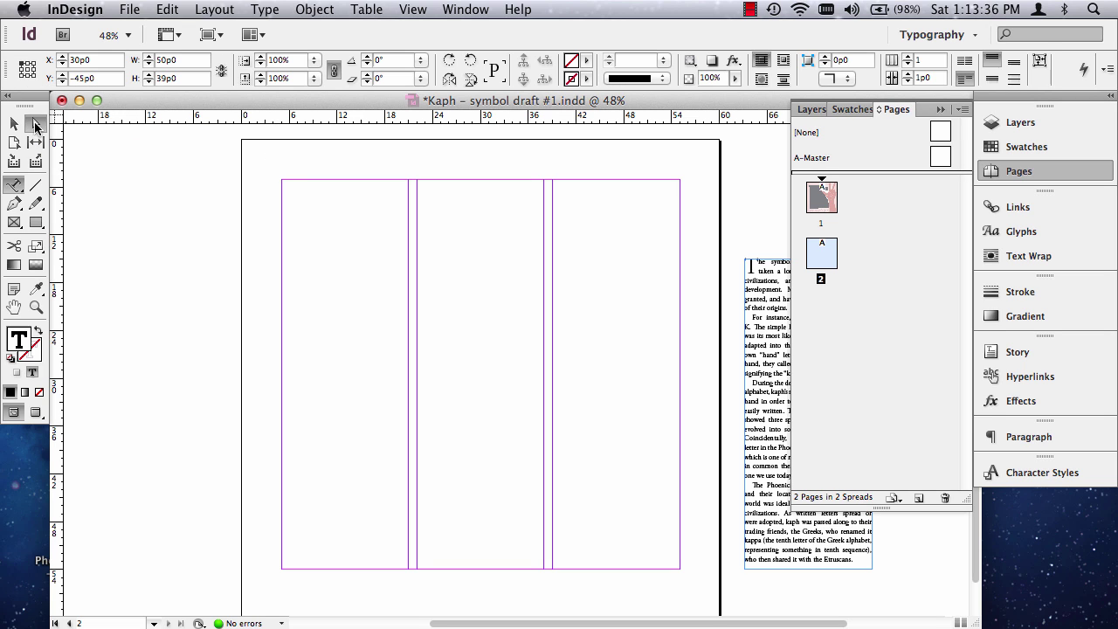
key("super+a")
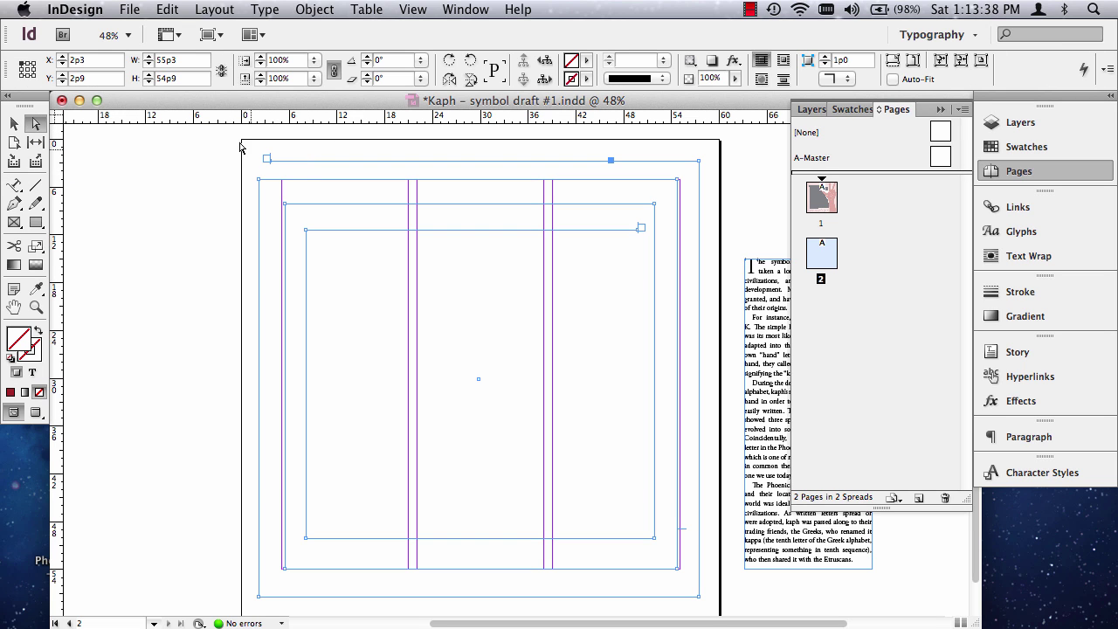
left_click(14, 186)
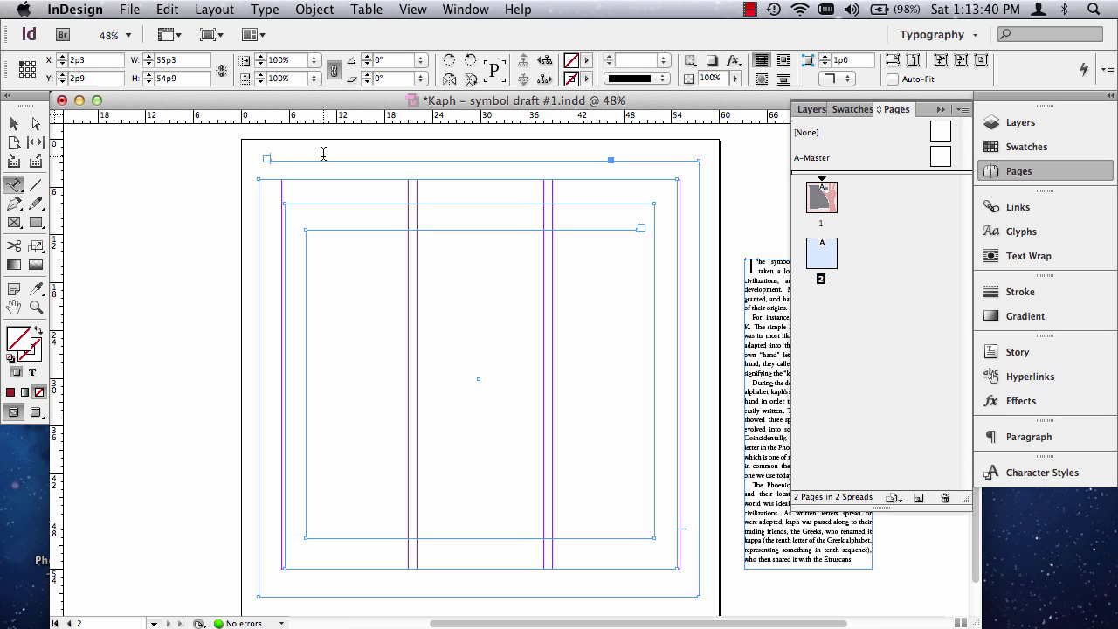
left_click(273, 160)
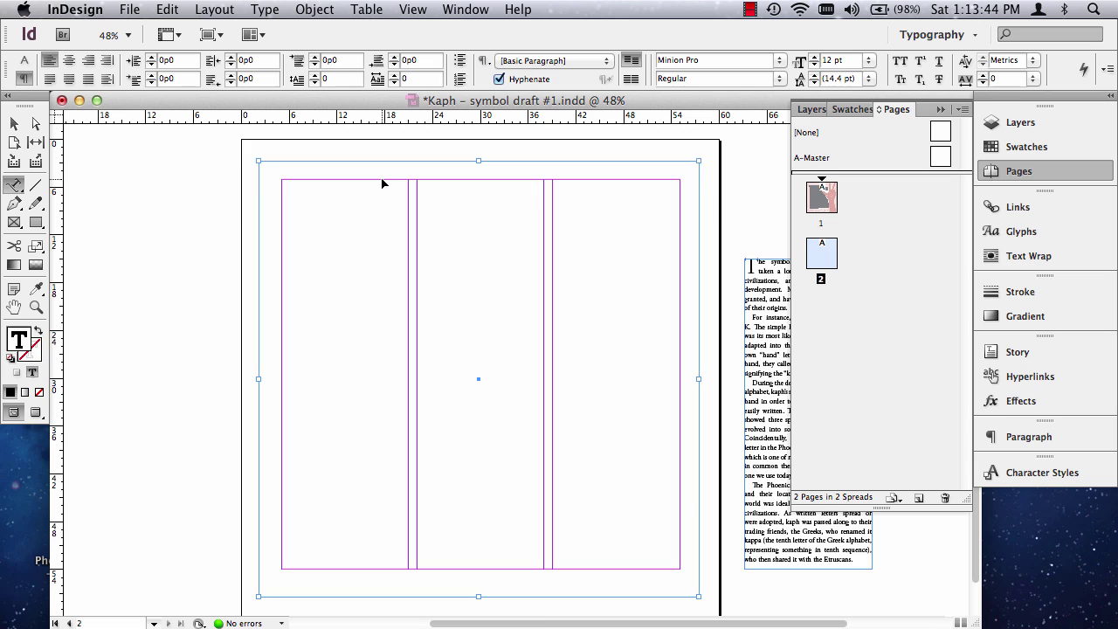
scroll(382, 176, "up", 2)
scroll(375, 229, "up", 15)
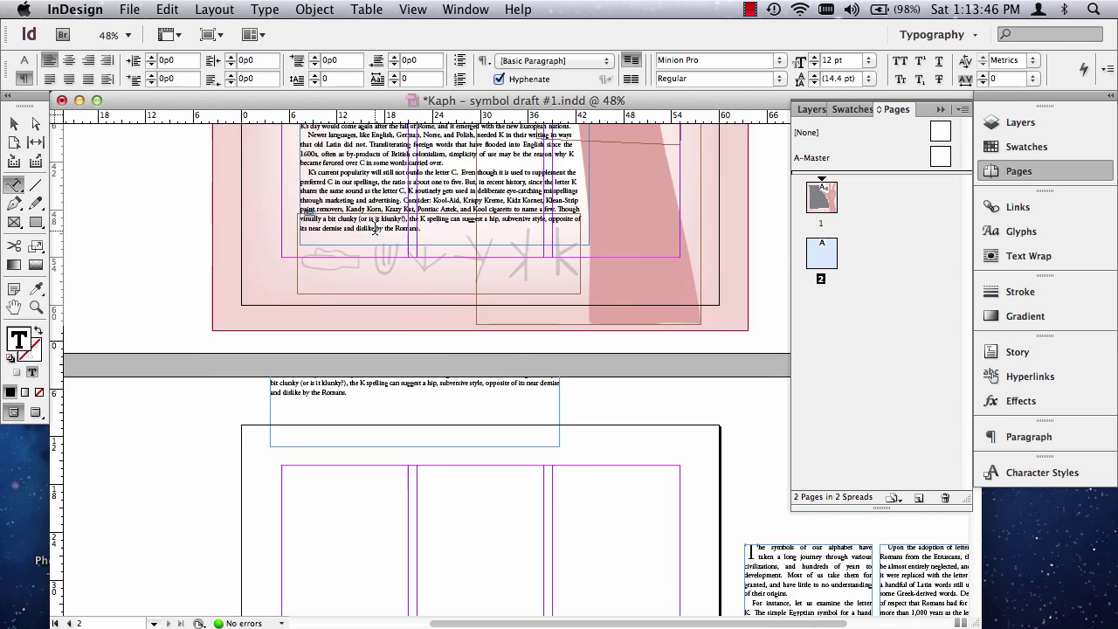
scroll(375, 229, "down", 20)
left_click(375, 235, "super")
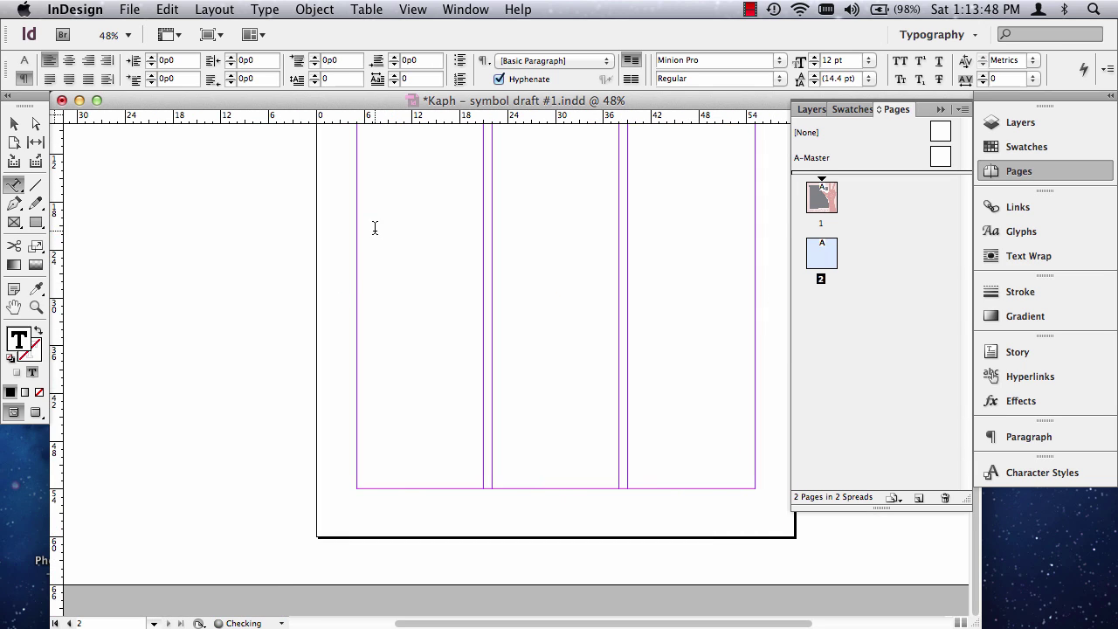
scroll(375, 232, "up", 15)
scroll(374, 228, "down", 3)
scroll(374, 228, "left", 5)
scroll(374, 228, "down", 3)
scroll(374, 228, "left", 3)
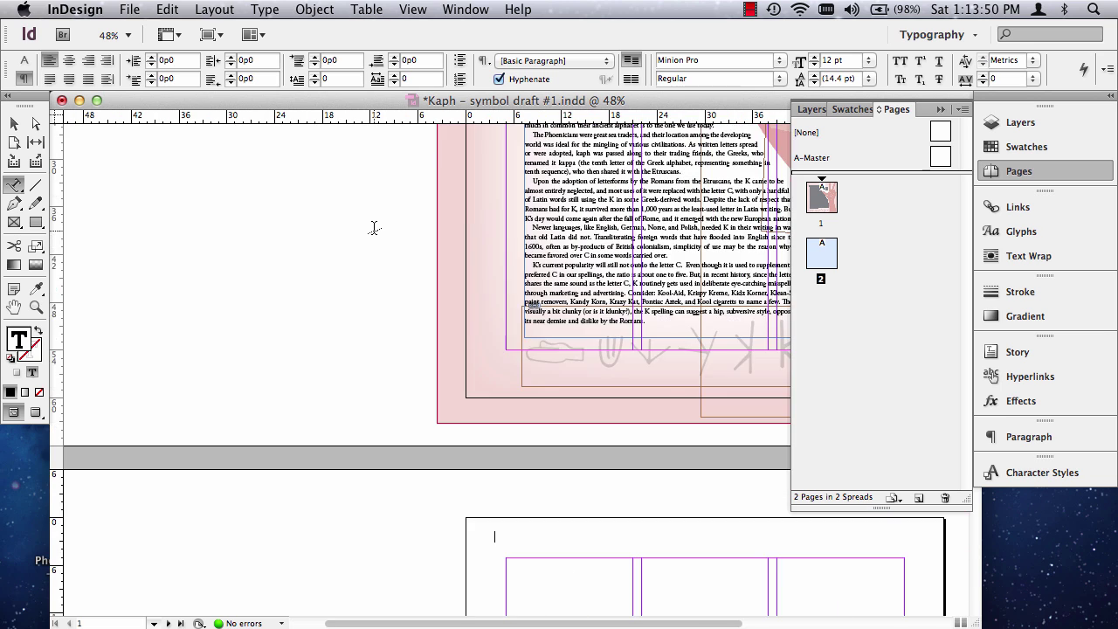
scroll(374, 228, "down", 5)
scroll(374, 228, "up", 8)
scroll(374, 228, "left", 4)
scroll(374, 228, "down", 3)
scroll(374, 228, "down", 5)
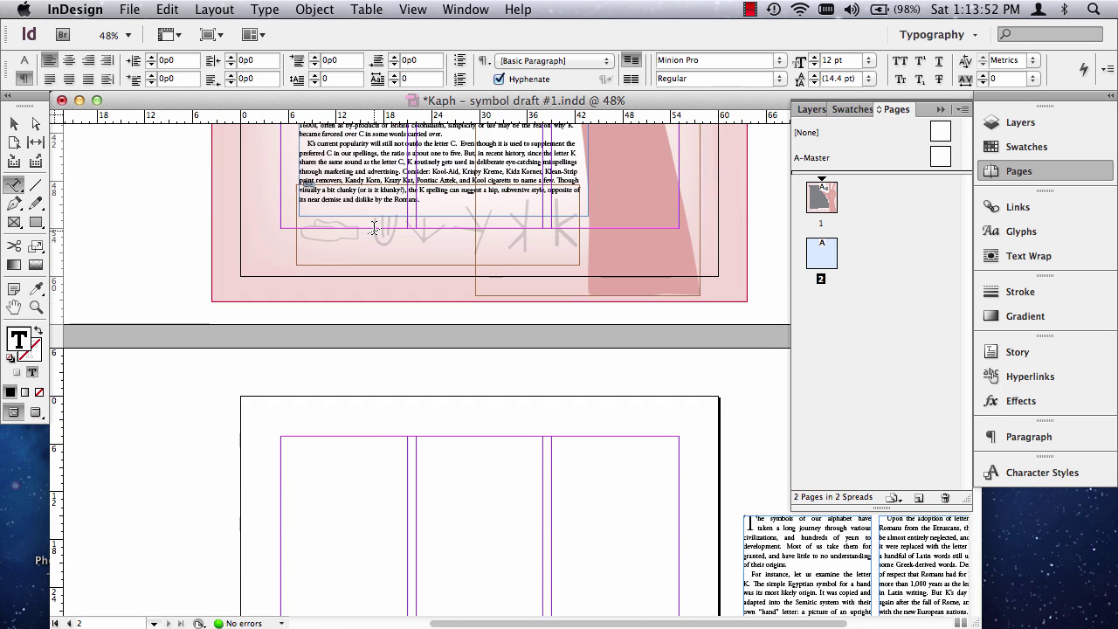
left_click(36, 124)
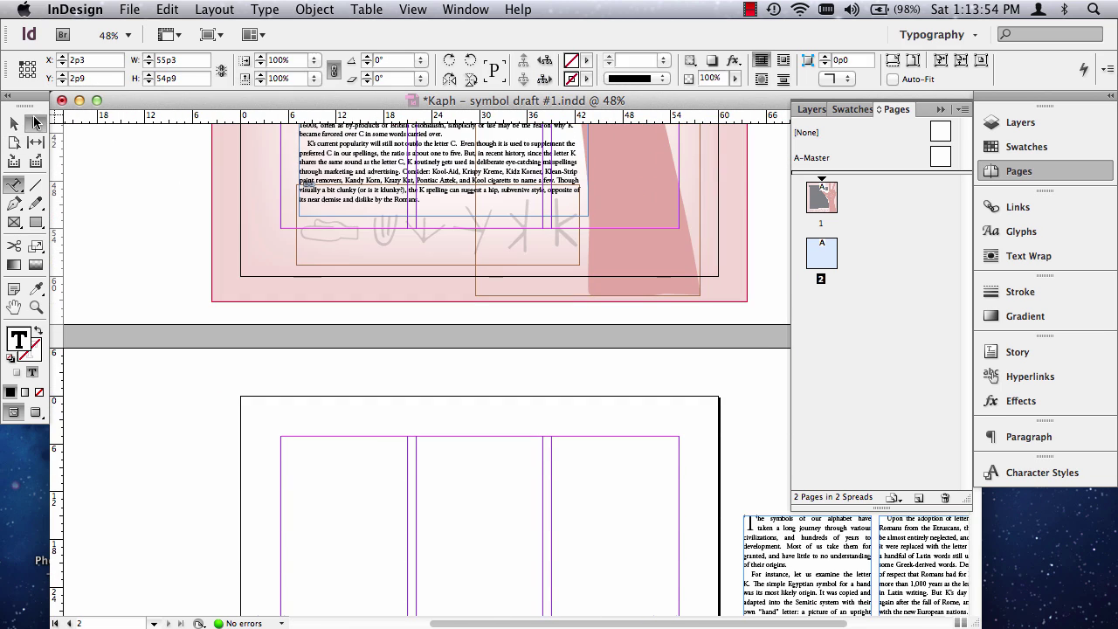
key("d")
key("j")
key("i")
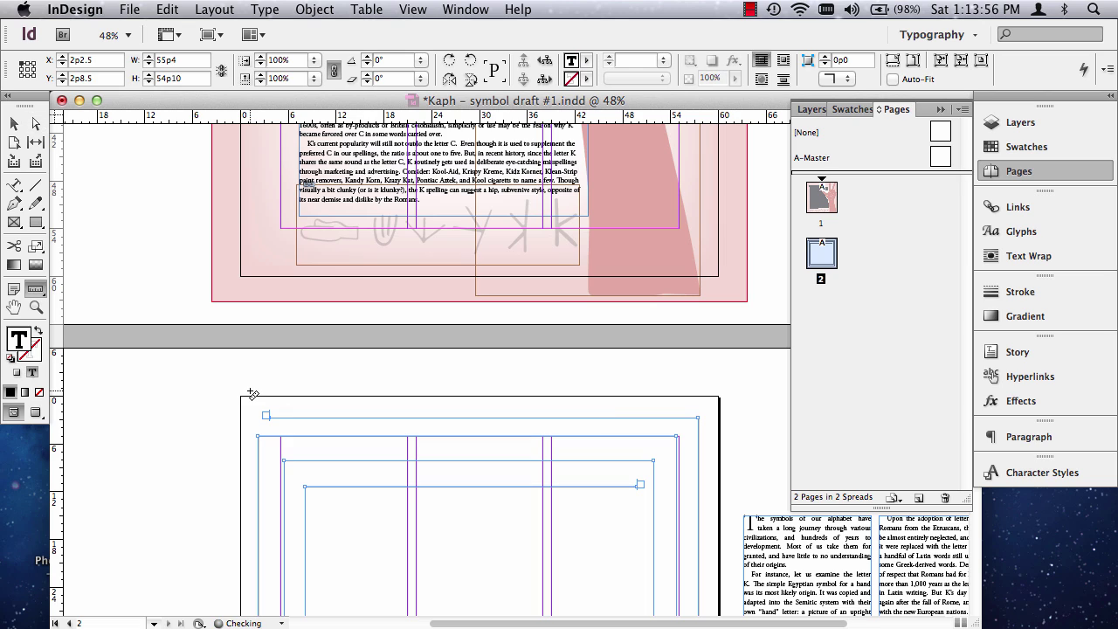
key("a")
key("e")
key("f")
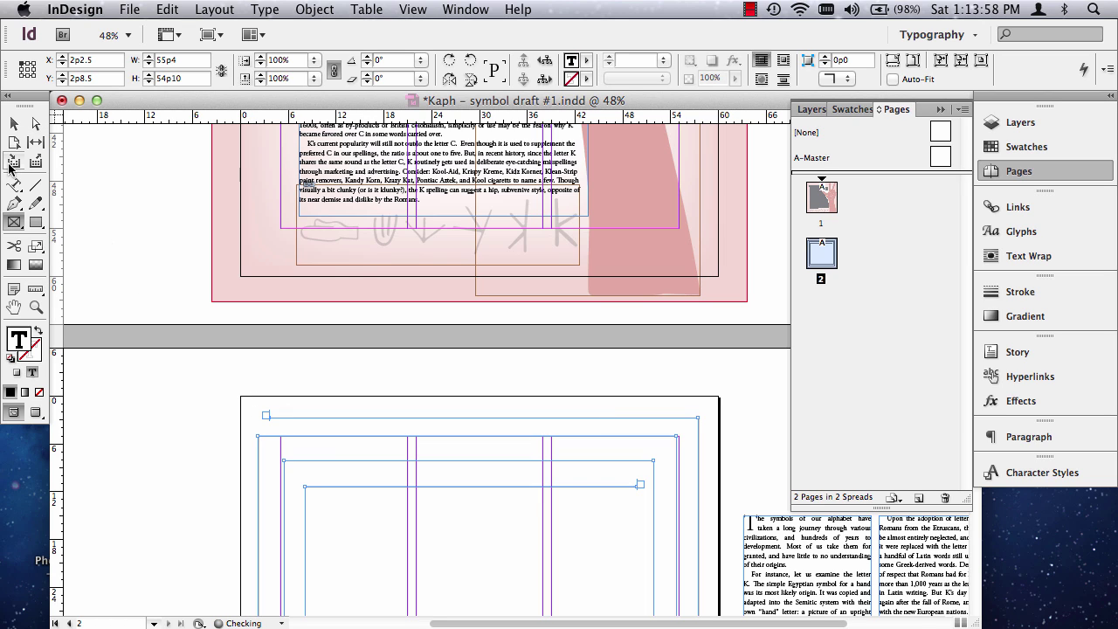
key("shift+t")
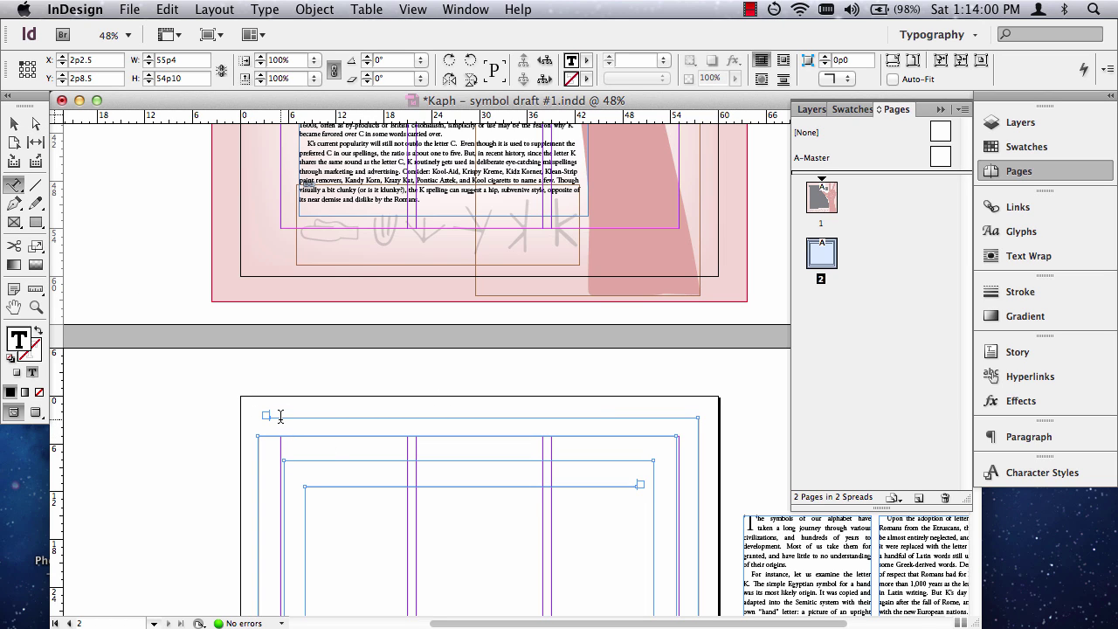
key("super+shift+a")
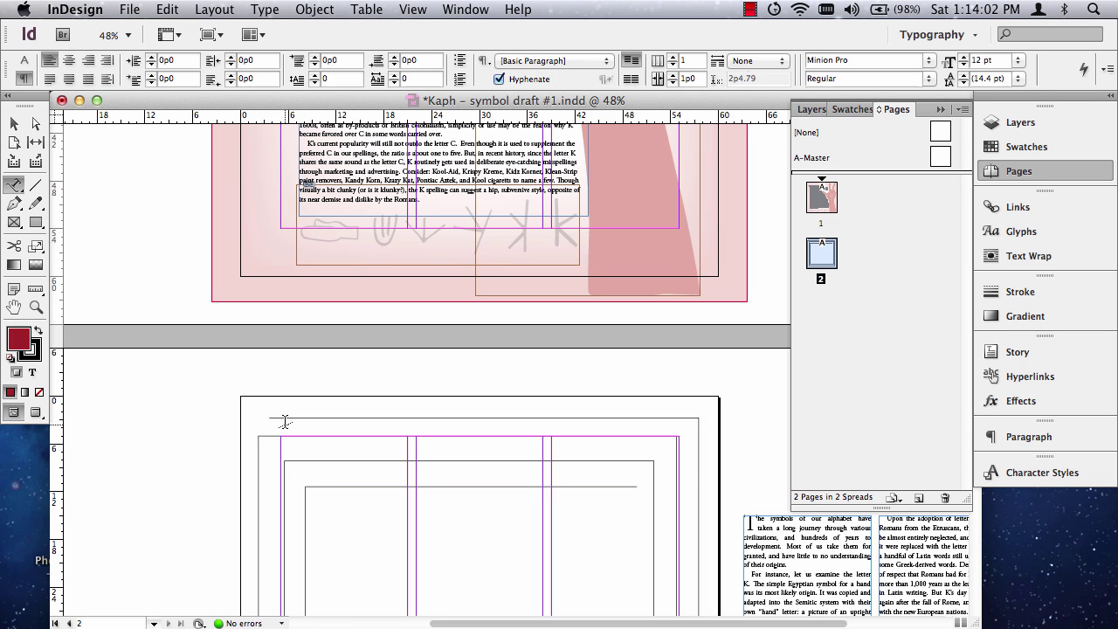
key("f")
Enter the placeholder text "sdfads" at the outer start of the spiral path with the Type on a Path tool.
key("shift+t")
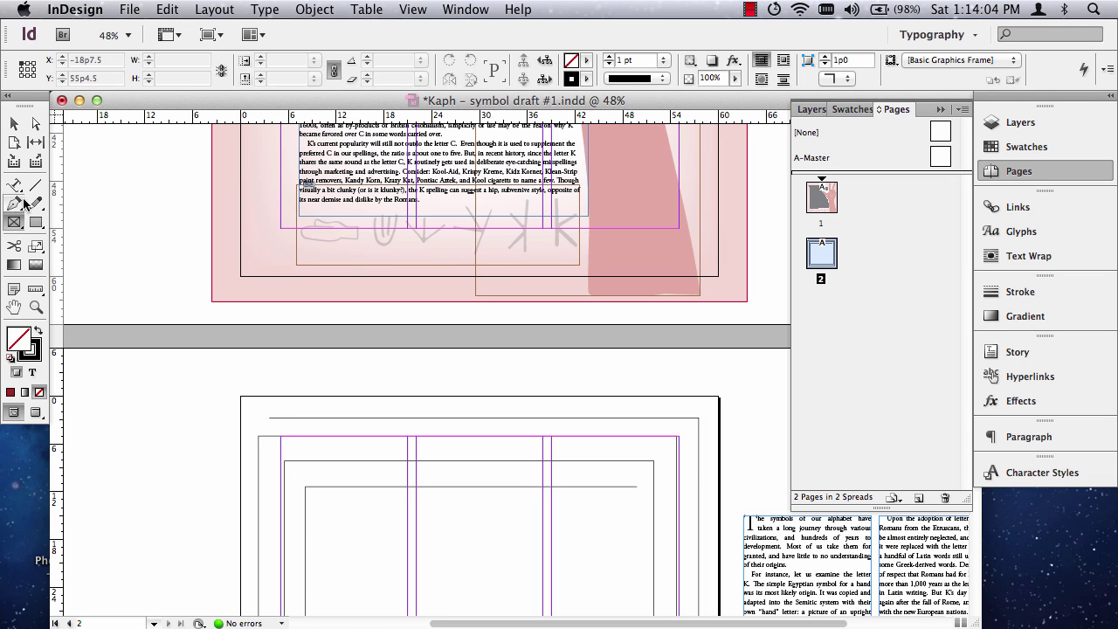
left_click(276, 416)
type("sdfads")
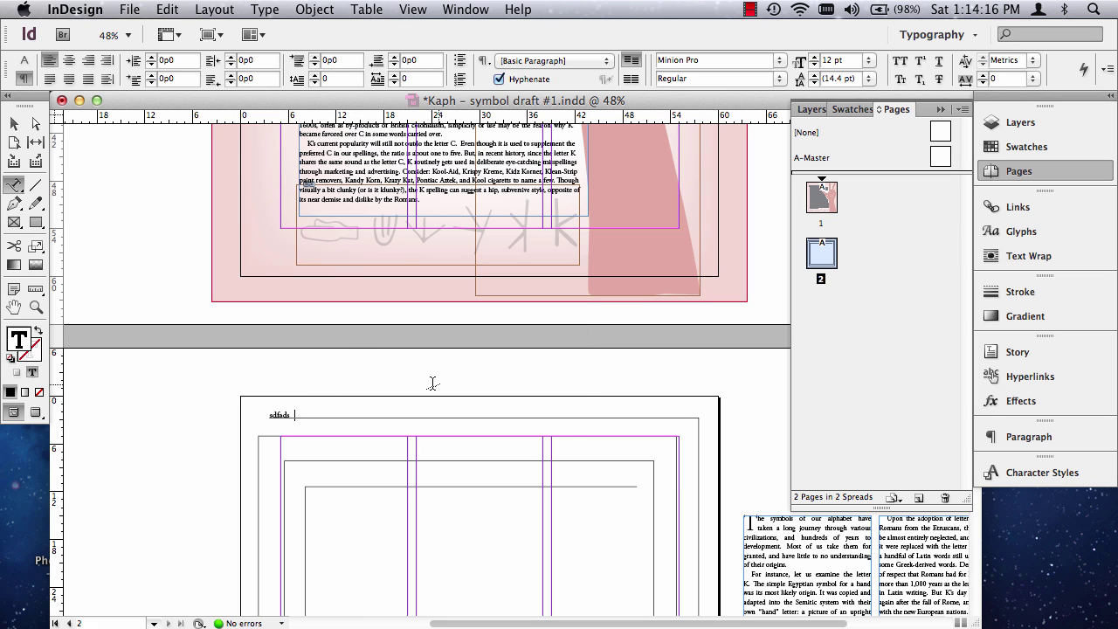
Copy the entire body text of the linked frames on the pasteboard.
left_click(780, 545)
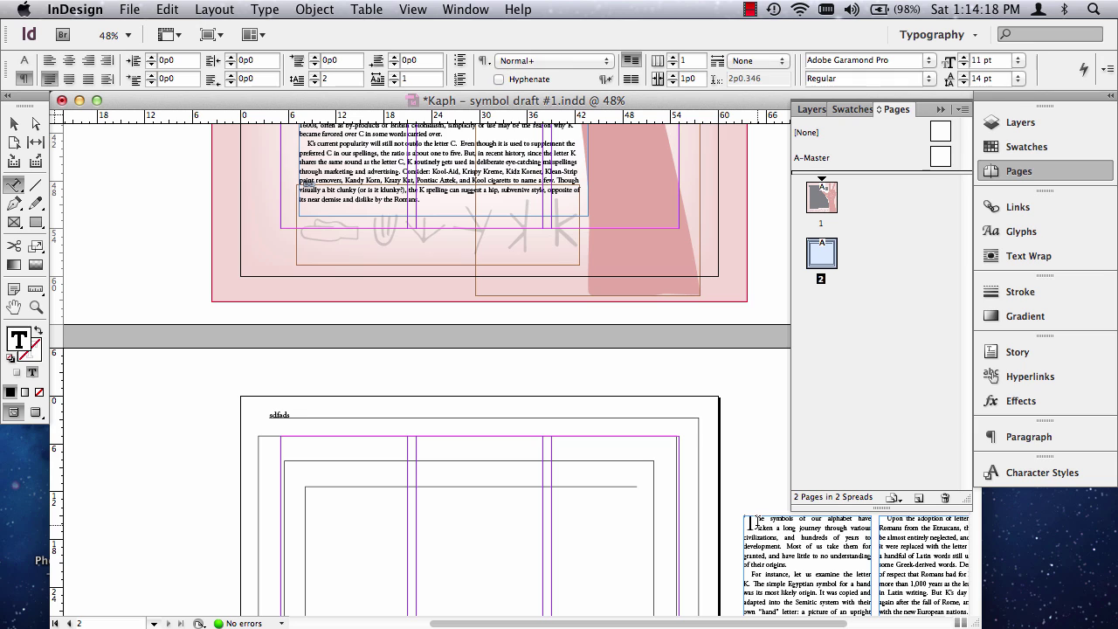
key("super+shift+Up")
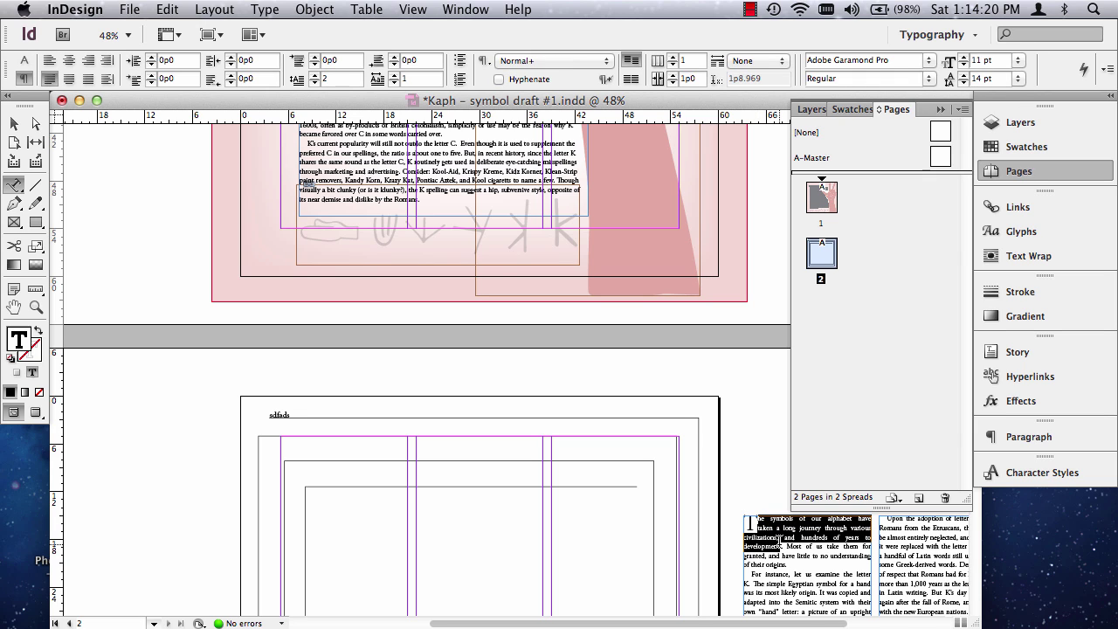
key("super+a")
key("super+c")
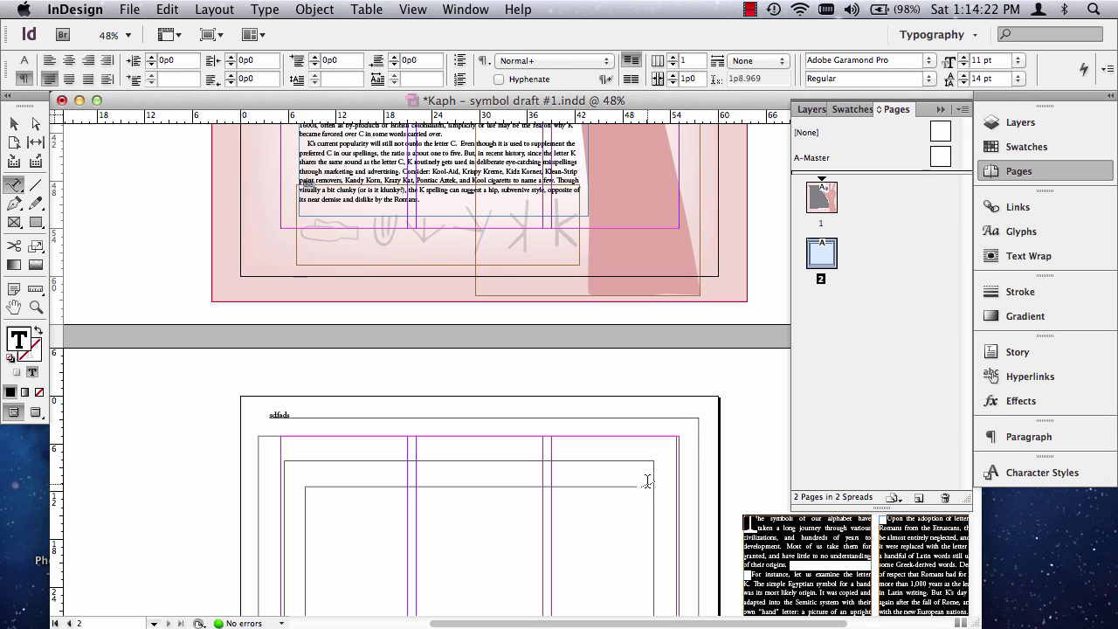
Paste the copied body text onto the spiral path after the placeholder and delete the placeholder "sdfads".
left_click(302, 415)
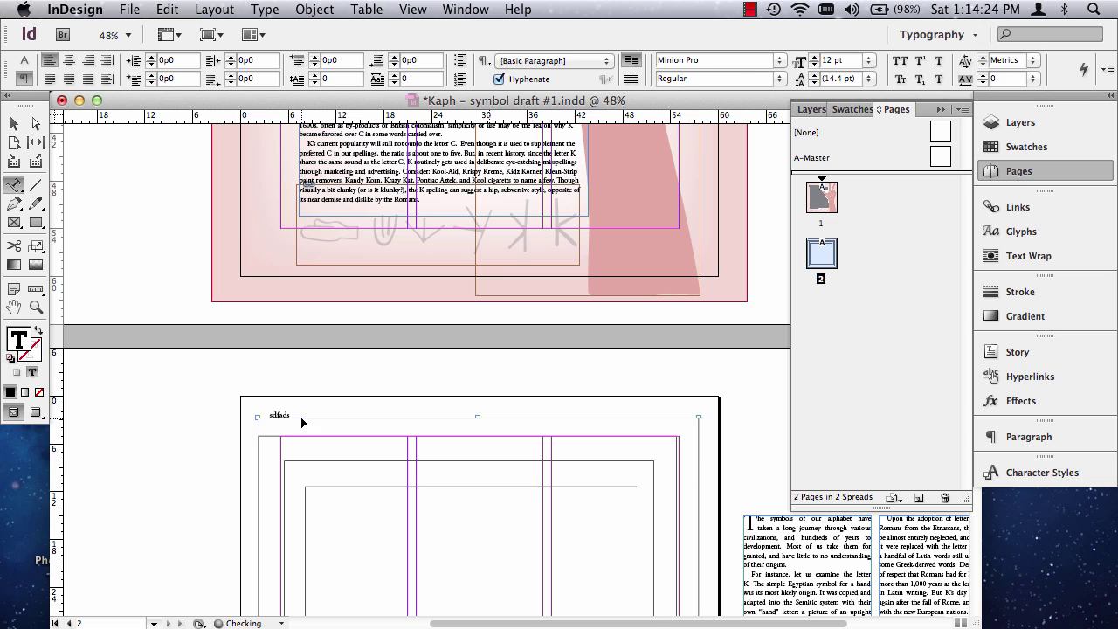
key("super+v")
scroll(539, 400, "down", 5)
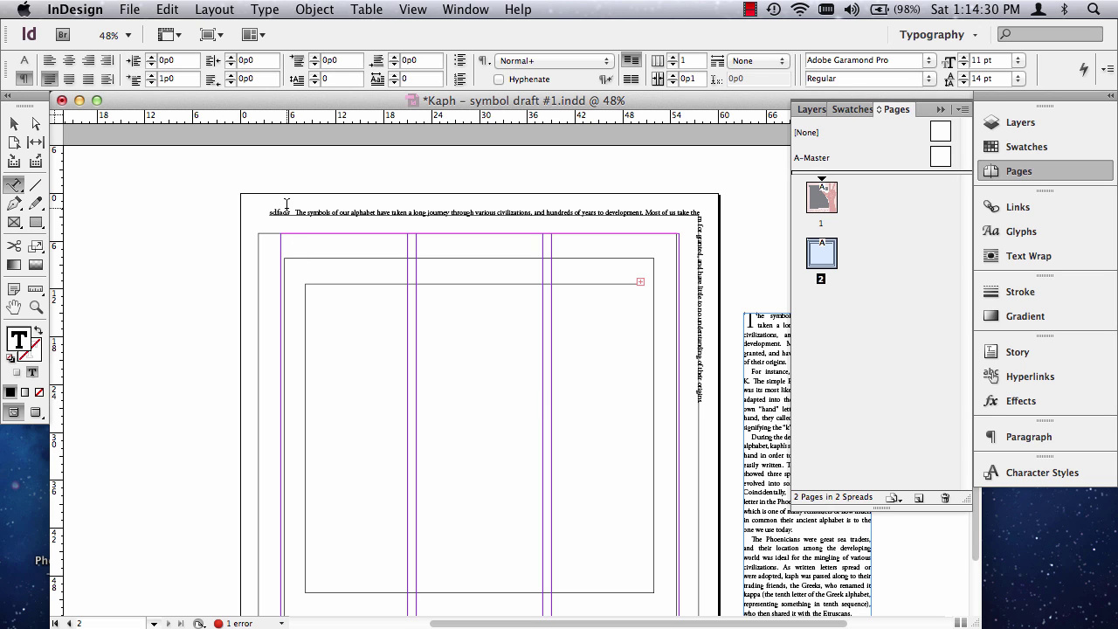
left_click_drag(296, 213, 259, 219)
key("BackSpace")
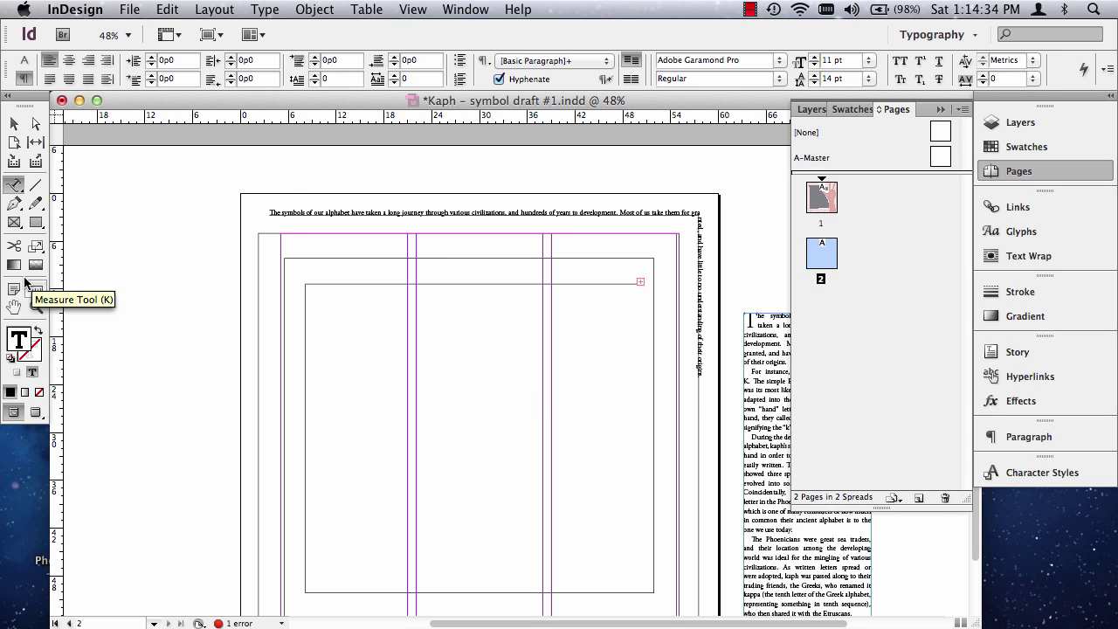
Select the spiral text path and set its stroke to None.
left_click(35, 306)
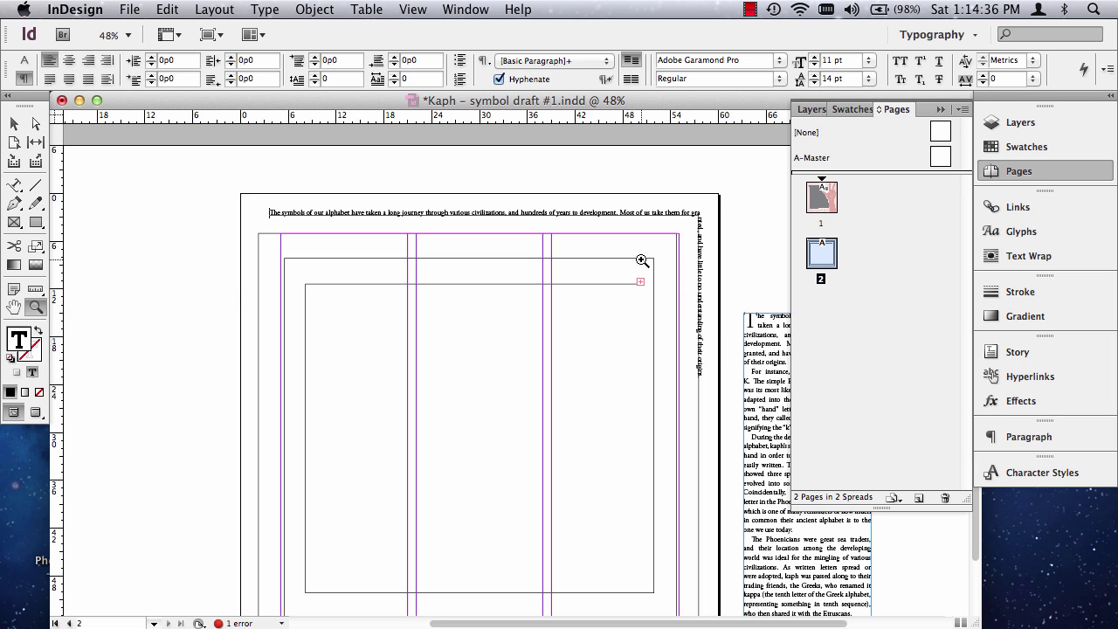
left_click_drag(672, 346, 748, 433)
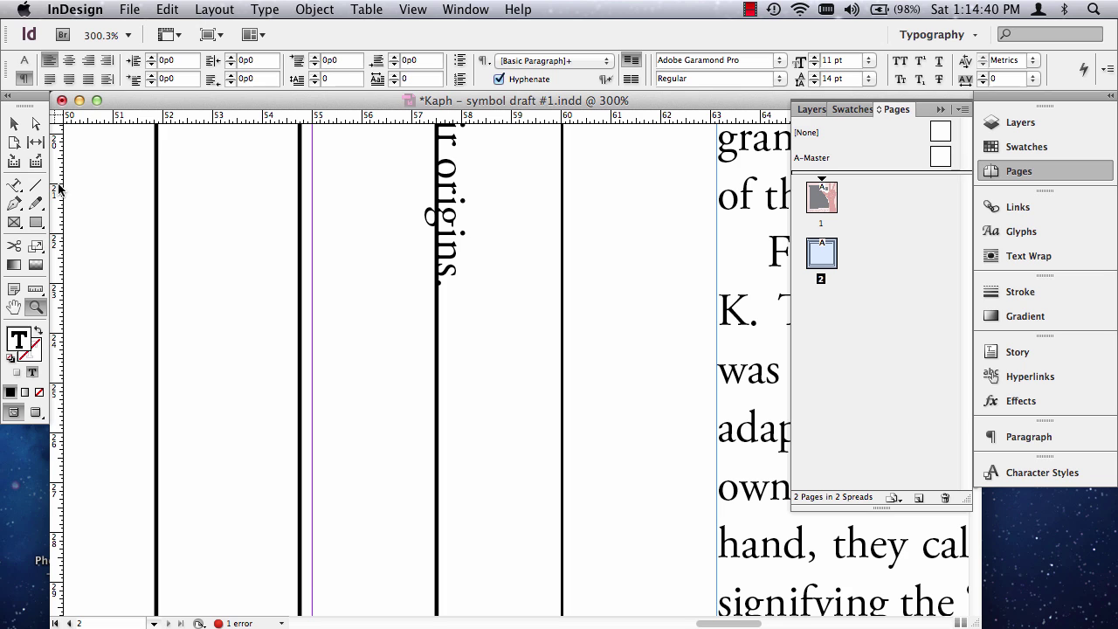
left_click(15, 126)
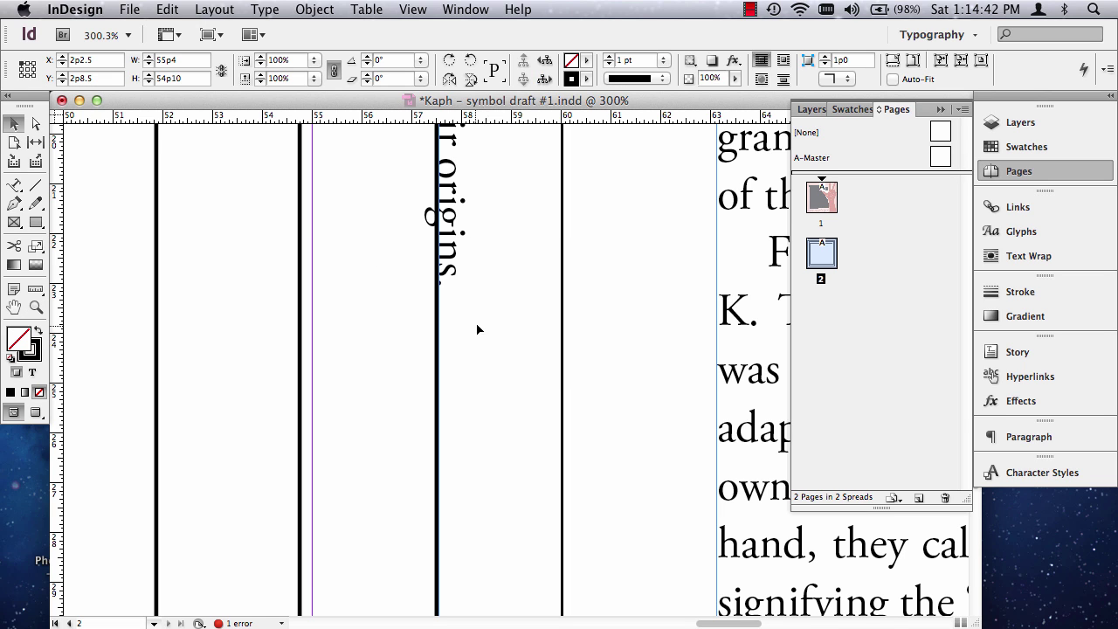
double_click(435, 319)
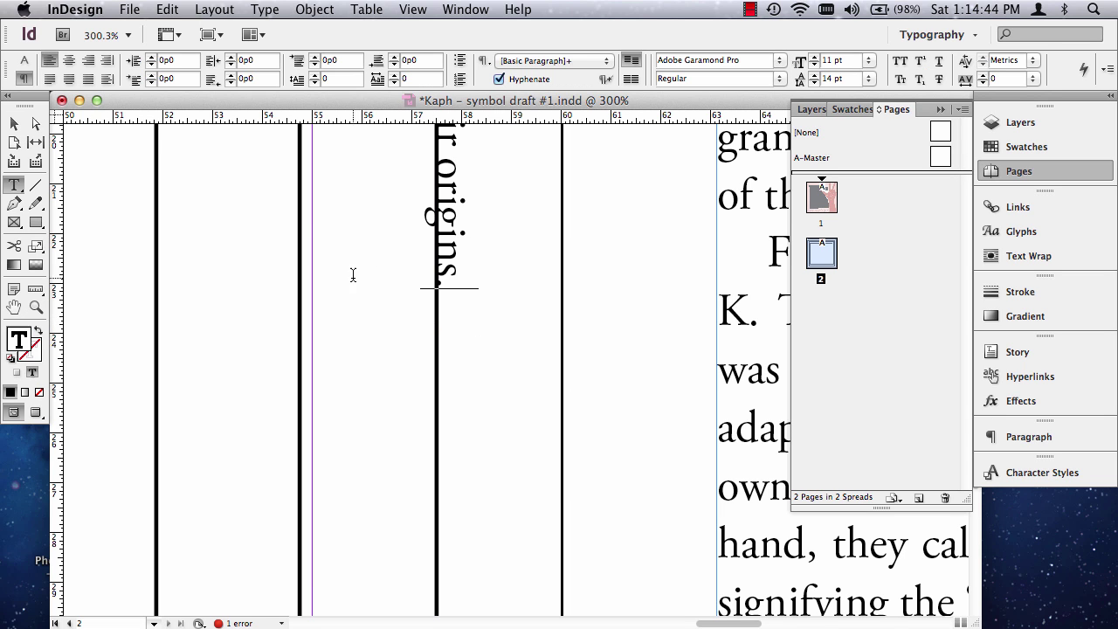
left_click(15, 125)
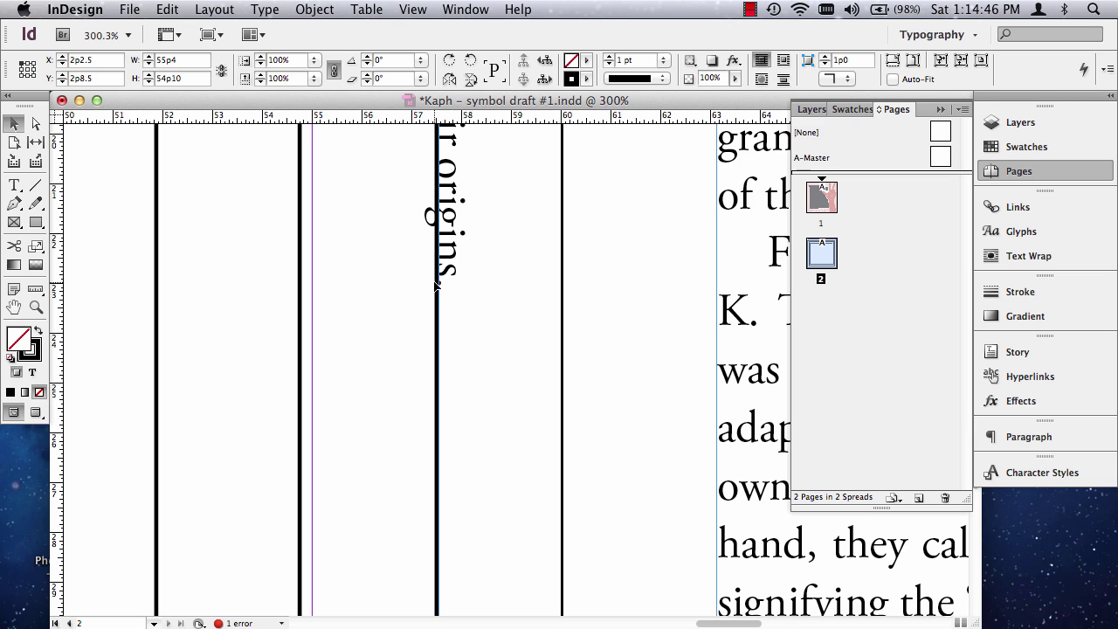
left_click(33, 355)
left_click(38, 393)
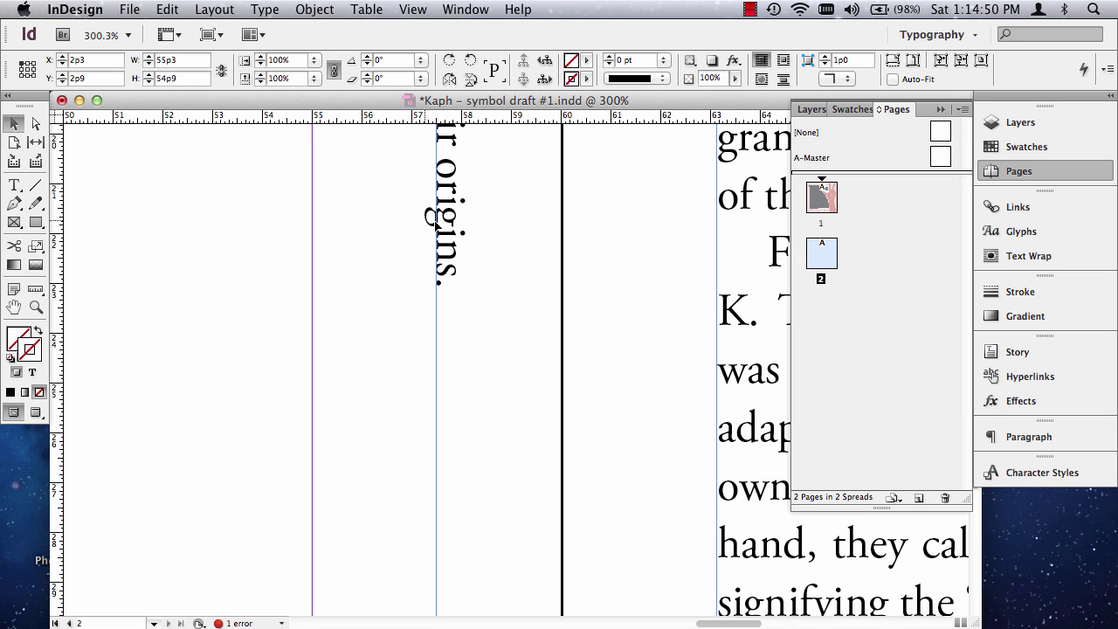
Join the "For instance" paragraph to the path text after "origins." and separate the two with a bullet.
left_click_drag(14, 186, 102, 201)
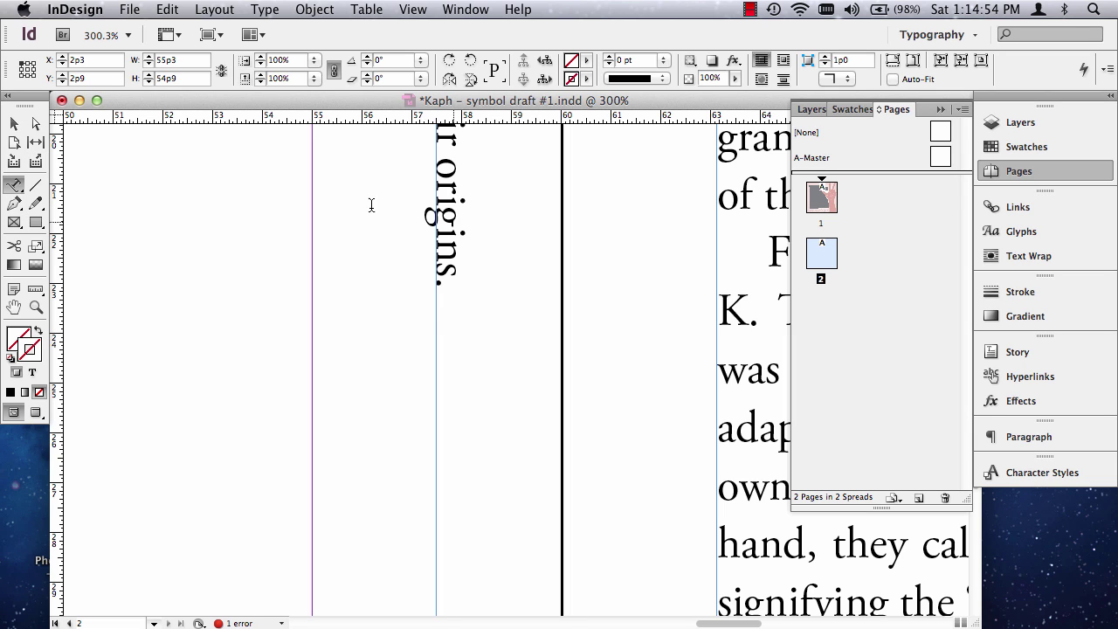
left_click(441, 294)
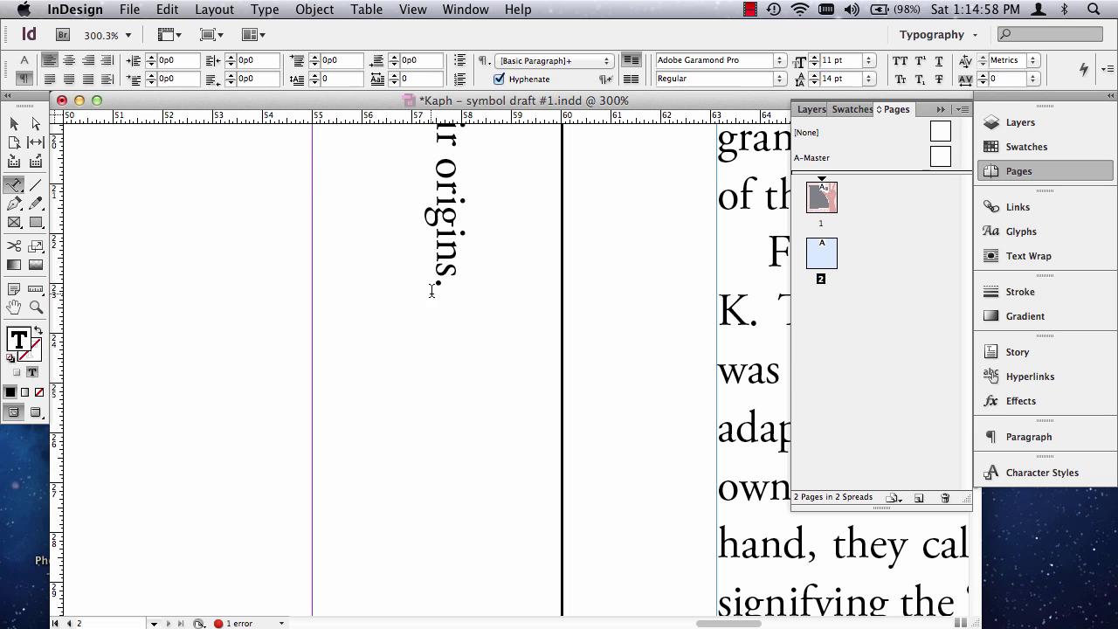
key("BackSpace")
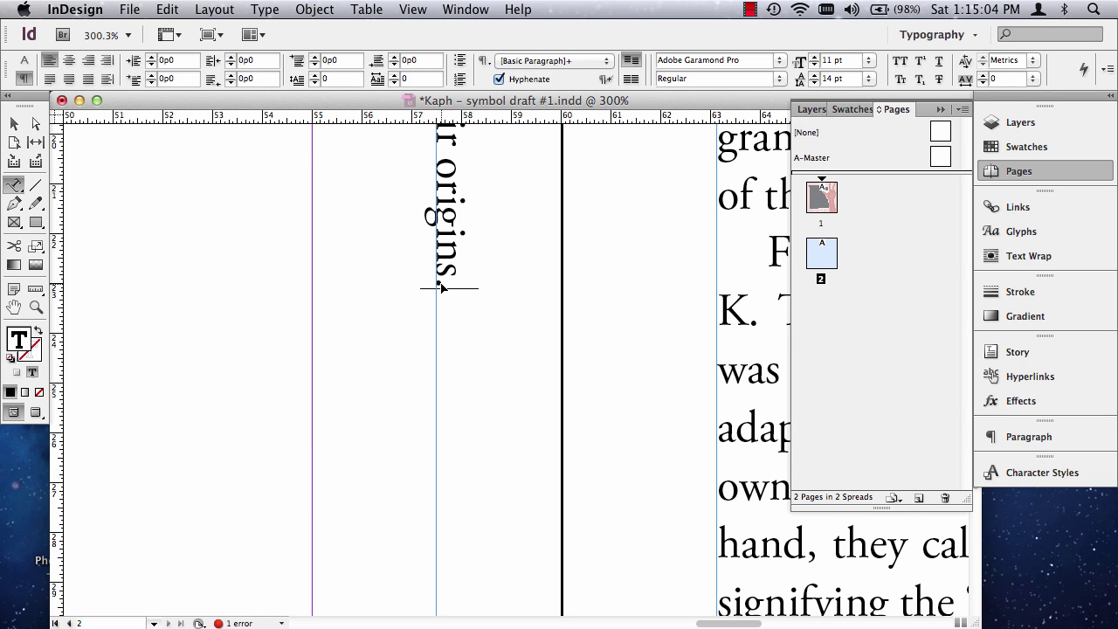
key("super+0")
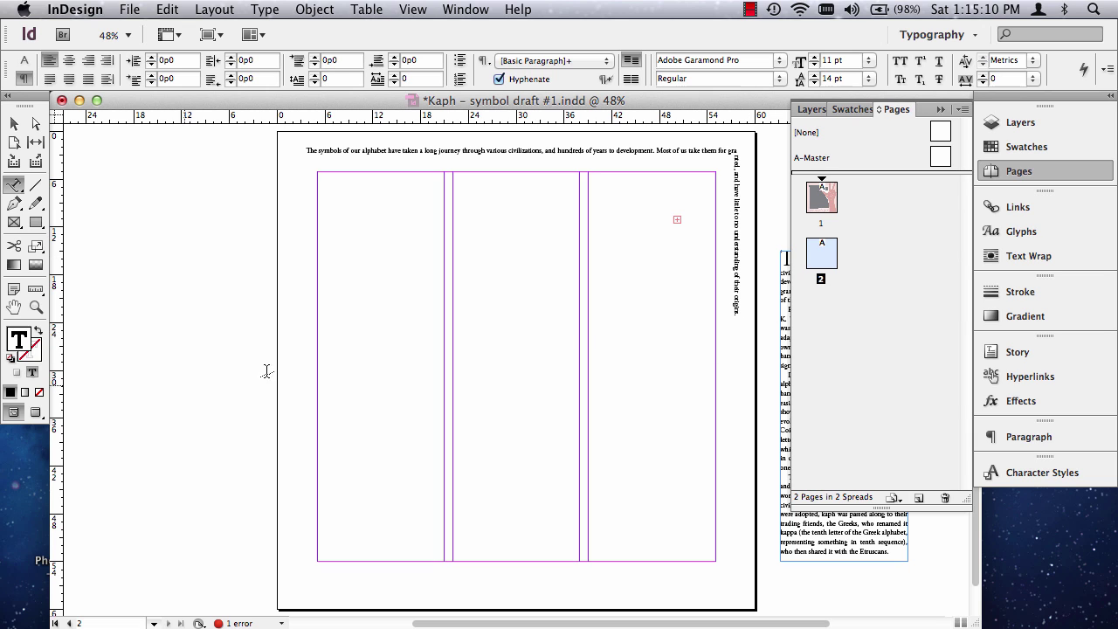
left_click(27, 308)
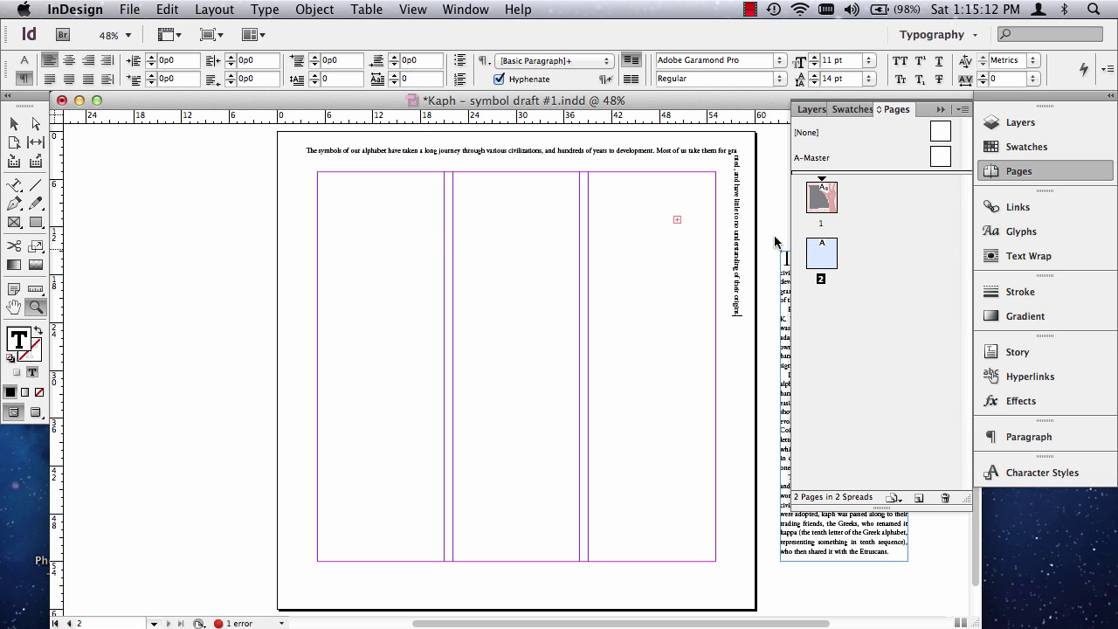
left_click_drag(701, 300, 797, 378)
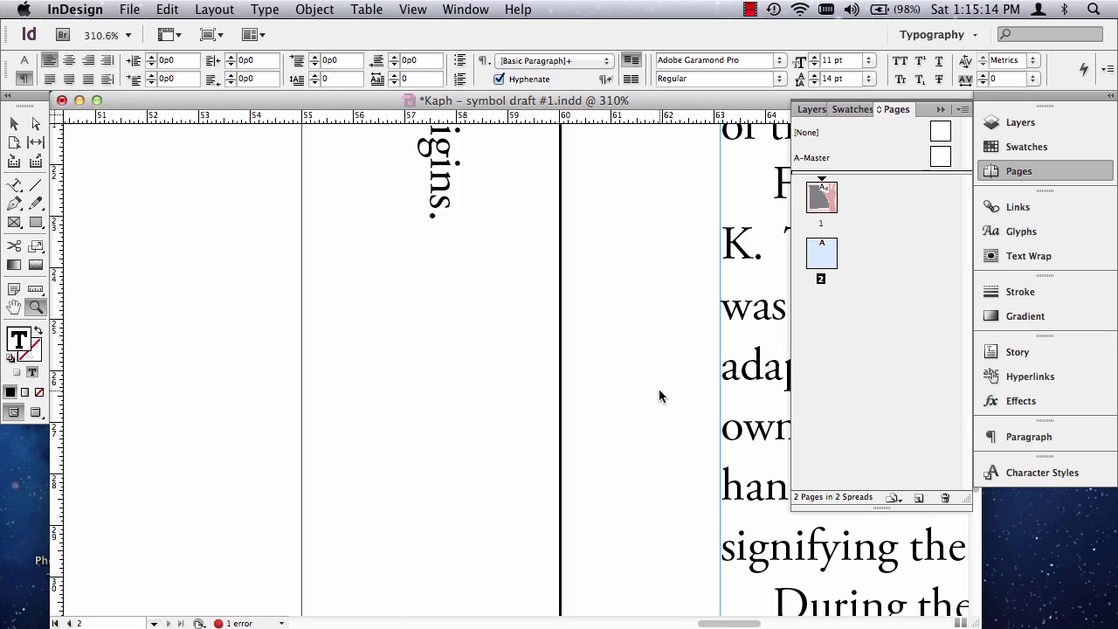
left_click(14, 185)
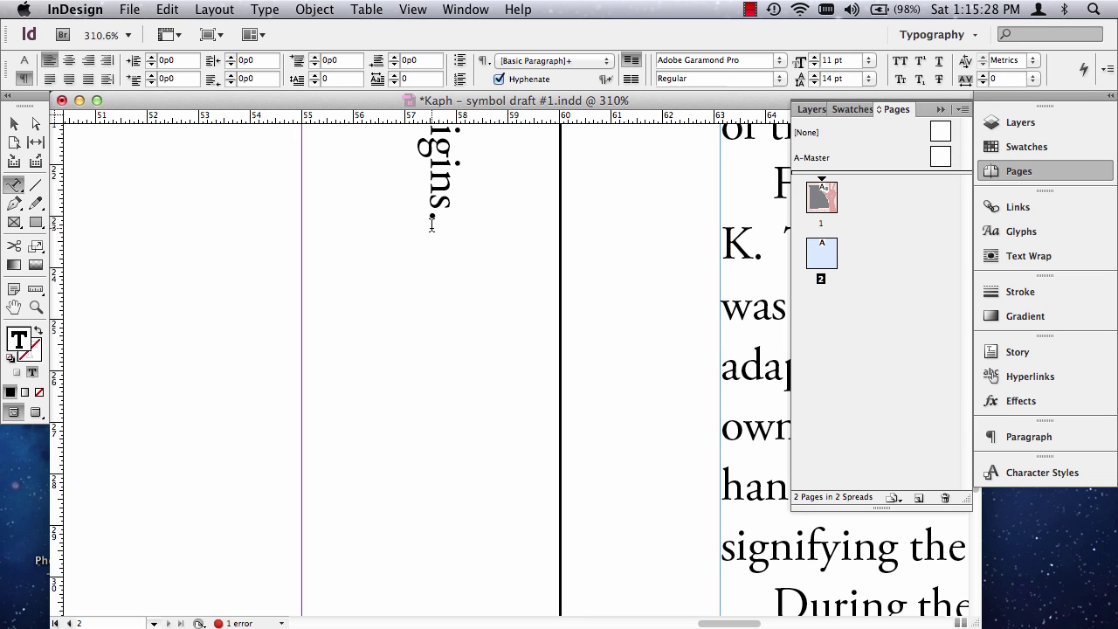
key("Right")
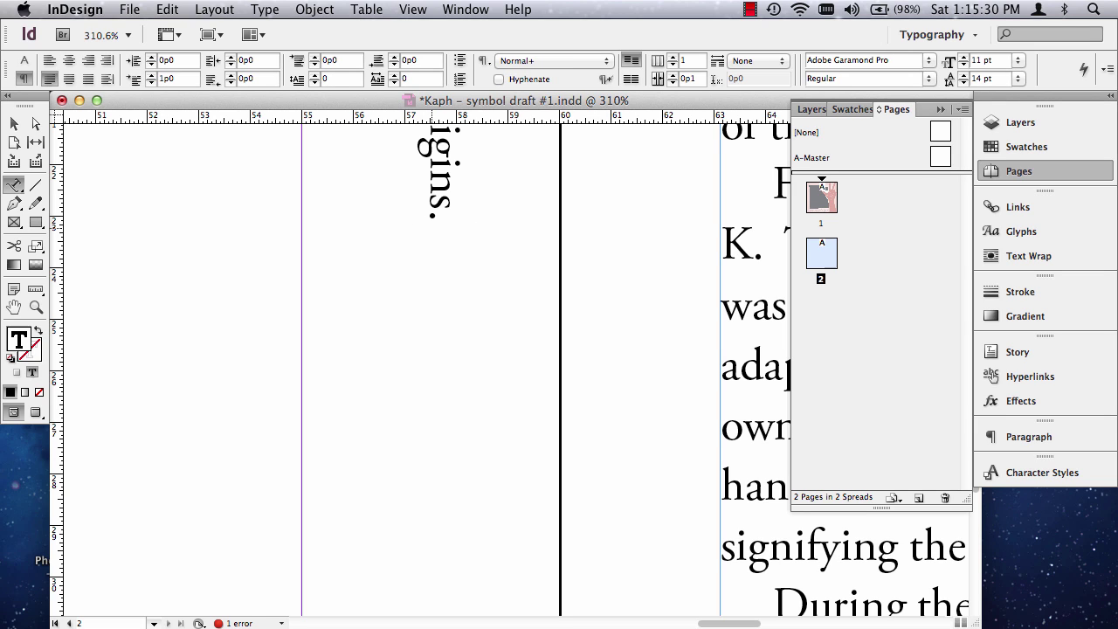
key("super+v")
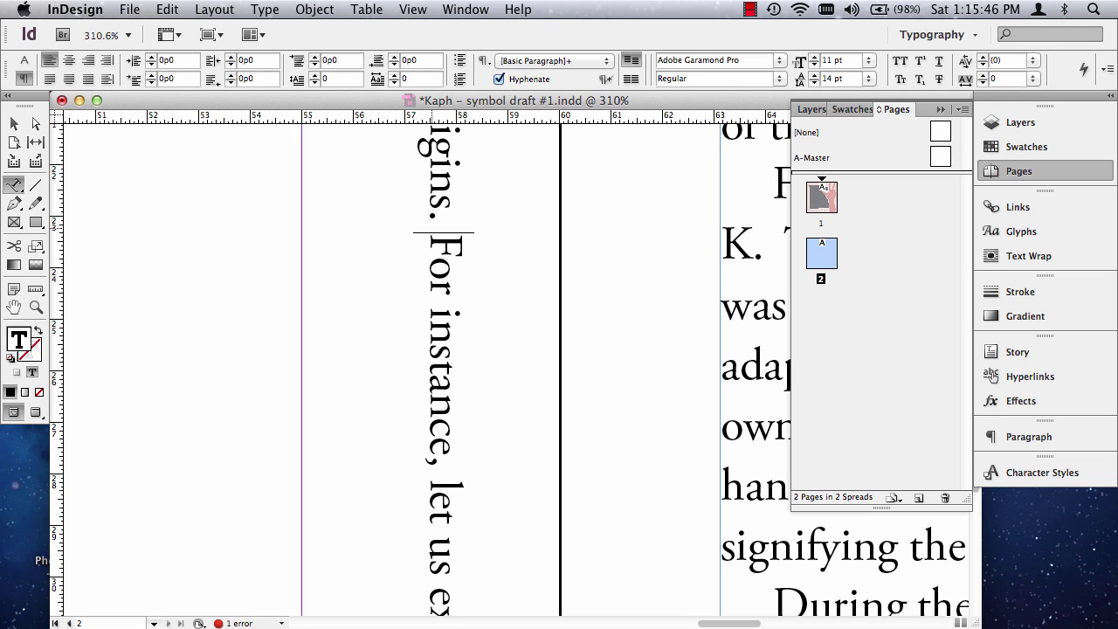
type("•")
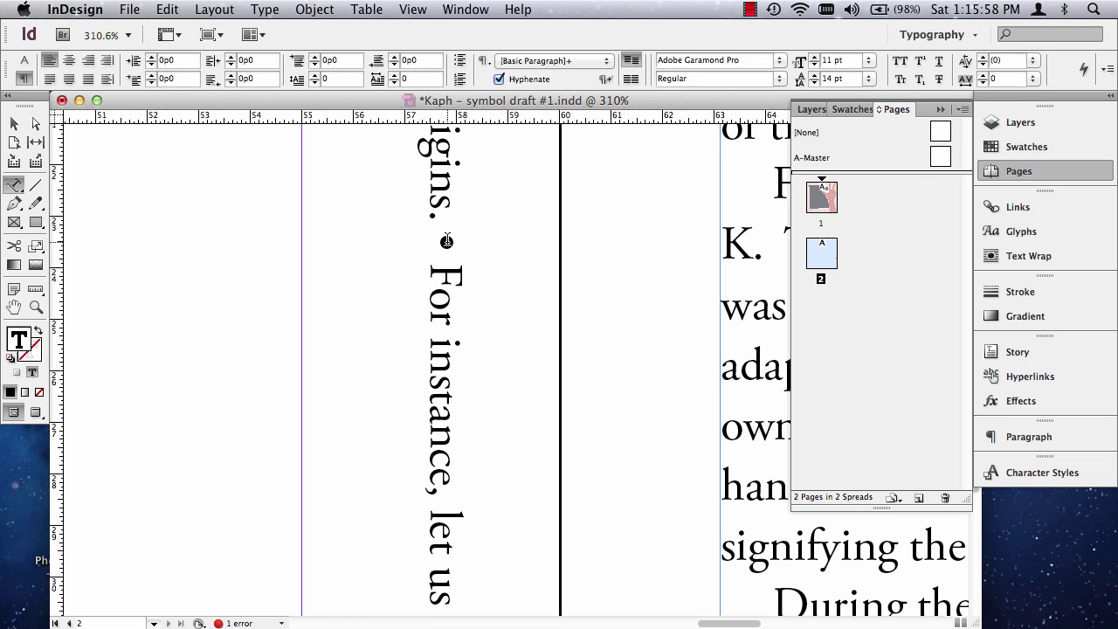
Join the paragraph beginning "During the" to the path text after "began the name.", separated by a space.
key("super+0")
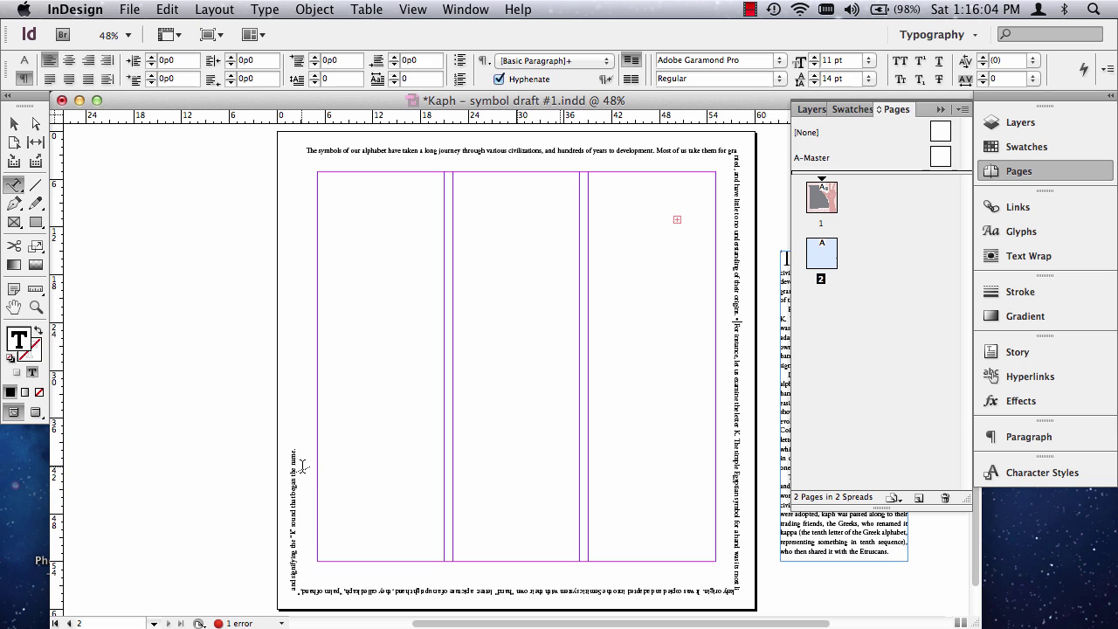
left_click(35, 307)
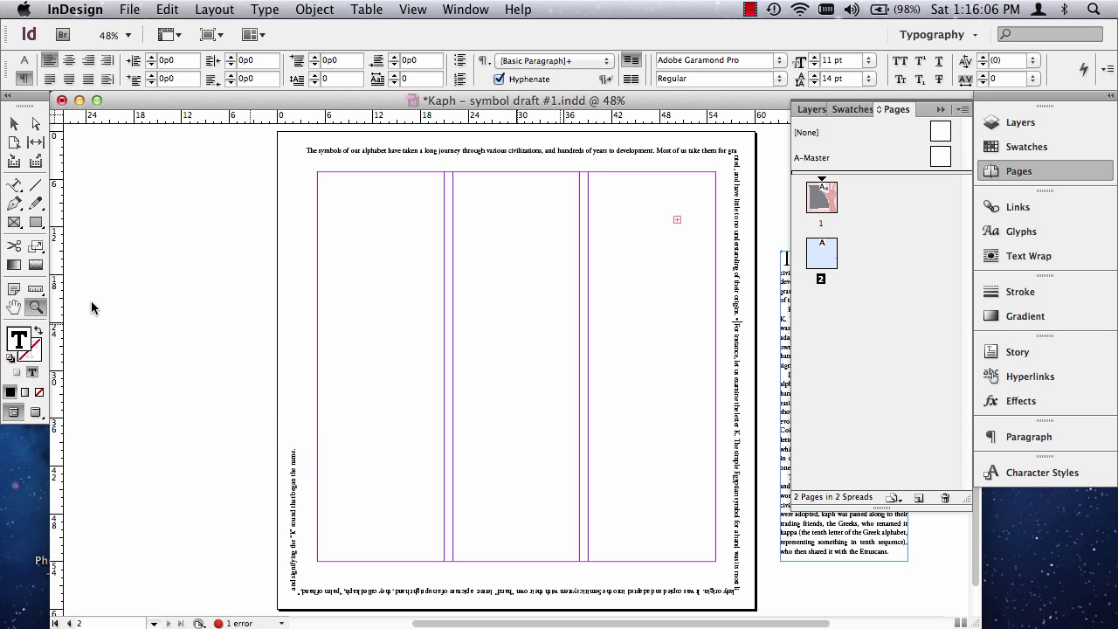
left_click_drag(225, 422, 396, 480)
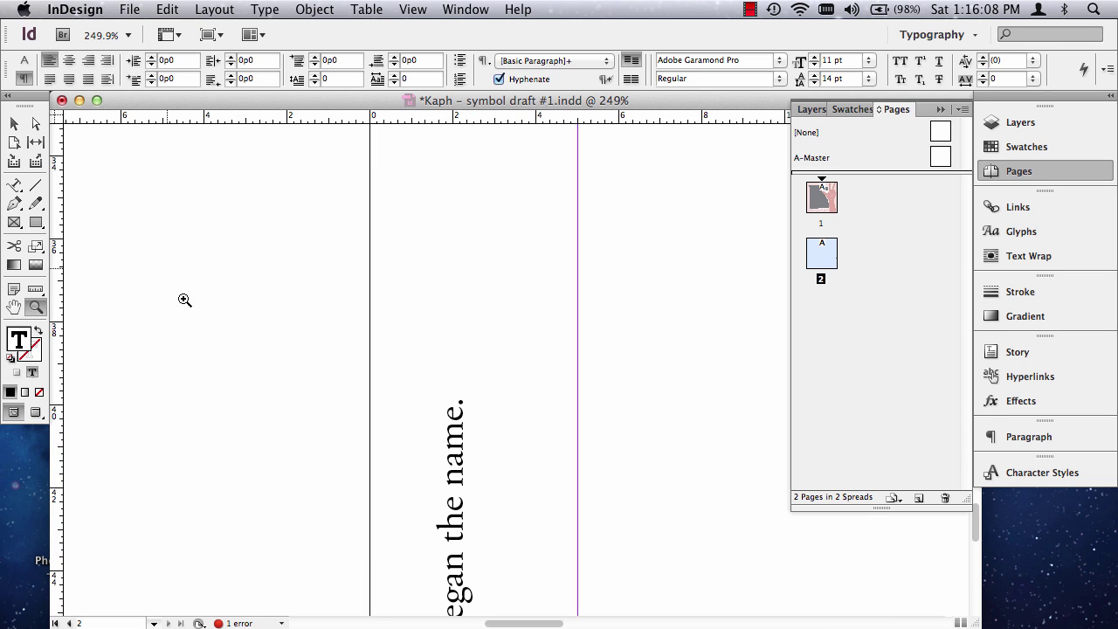
left_click(19, 187)
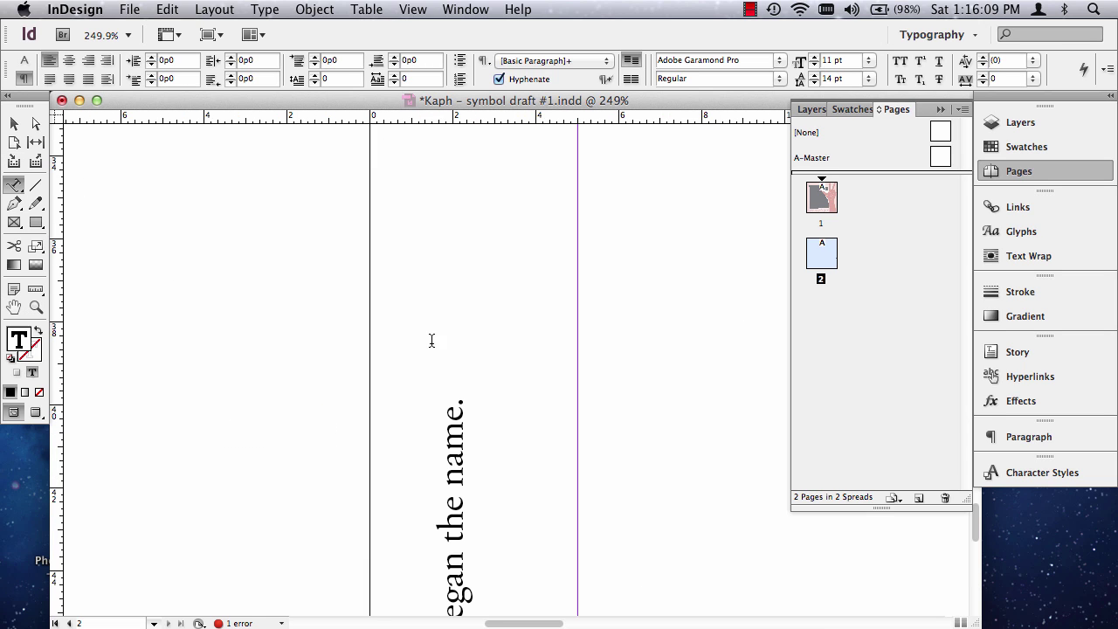
left_click(460, 395)
key("super+shift+a")
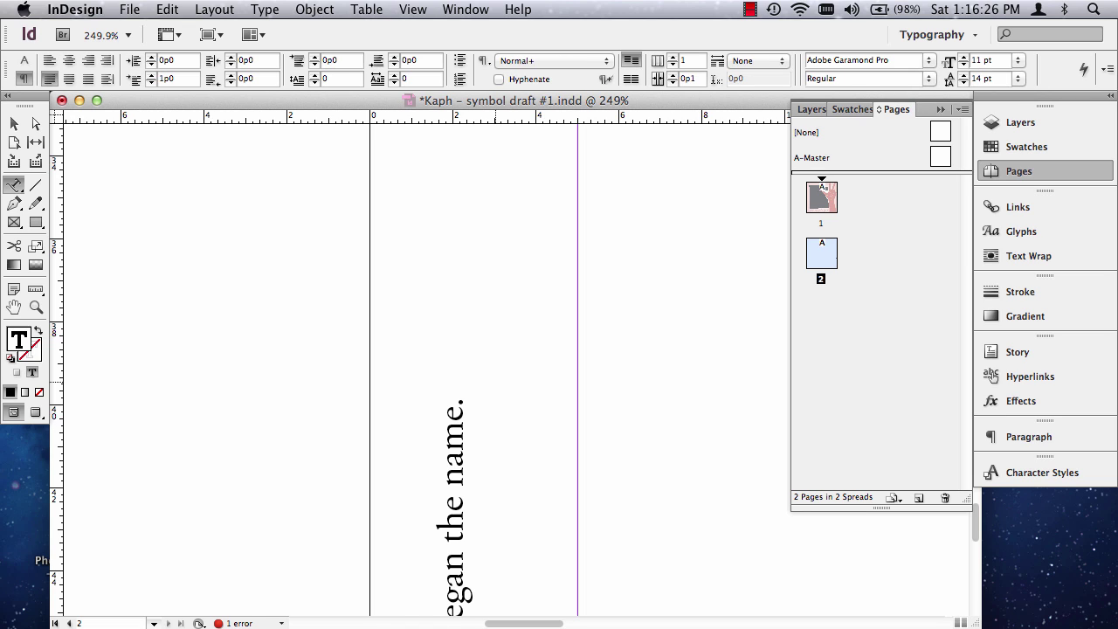
key("super+v")
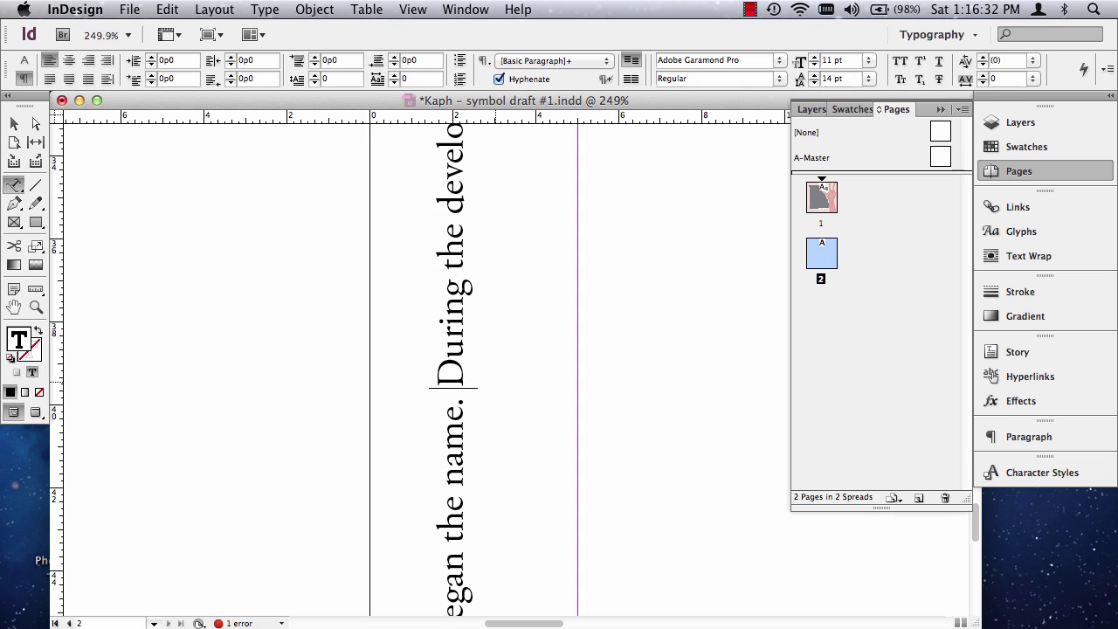
Insert a bullet between "began the name." and "During the" in the path text.
type("•")
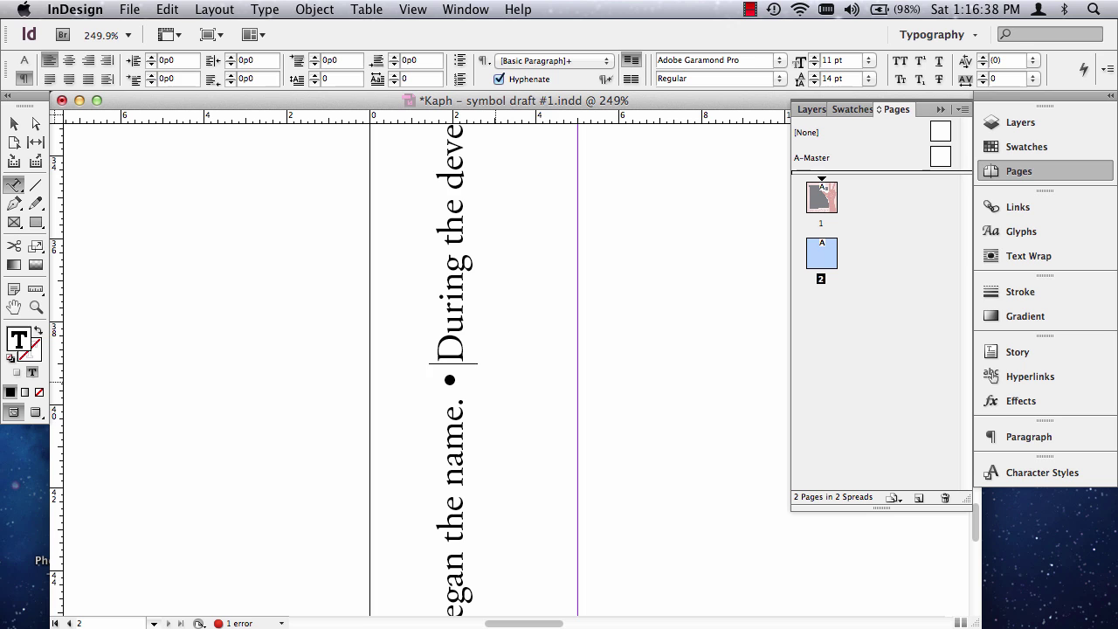
key("super+0")
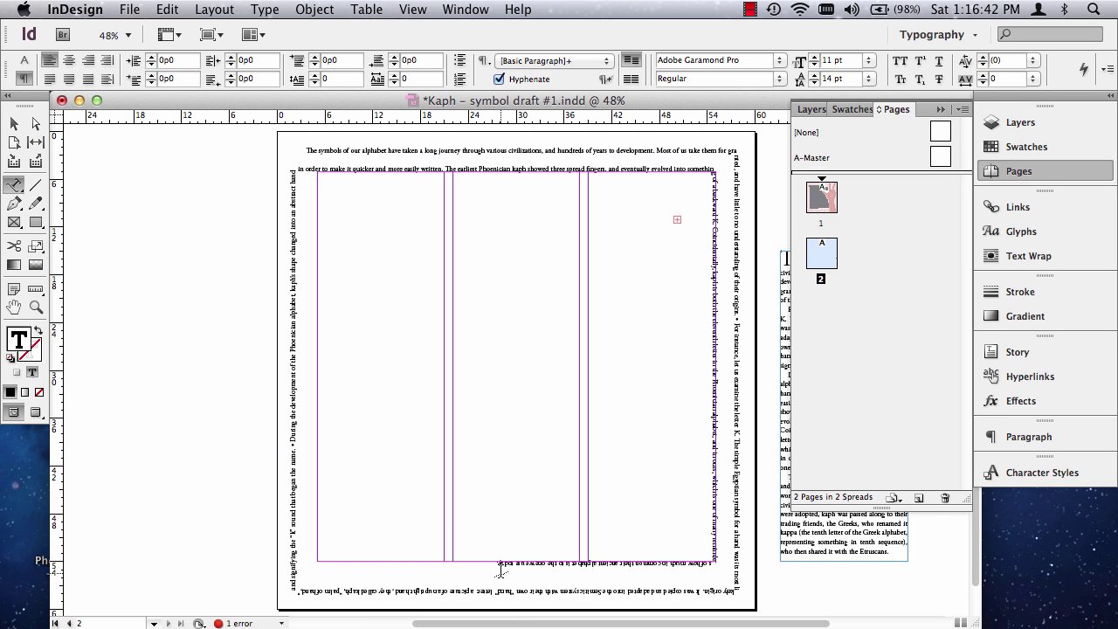
Join the "The Phoenicians" paragraph to the path text after "use today." and separate the two with a bullet.
left_click(35, 307)
left_click_drag(475, 548, 530, 584)
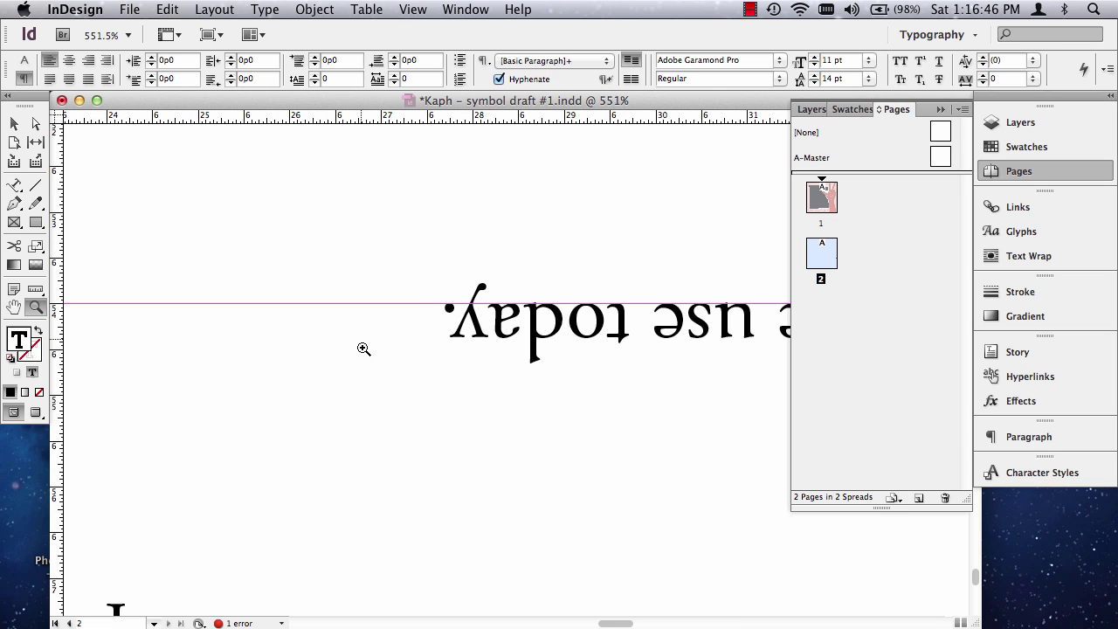
left_click(14, 185)
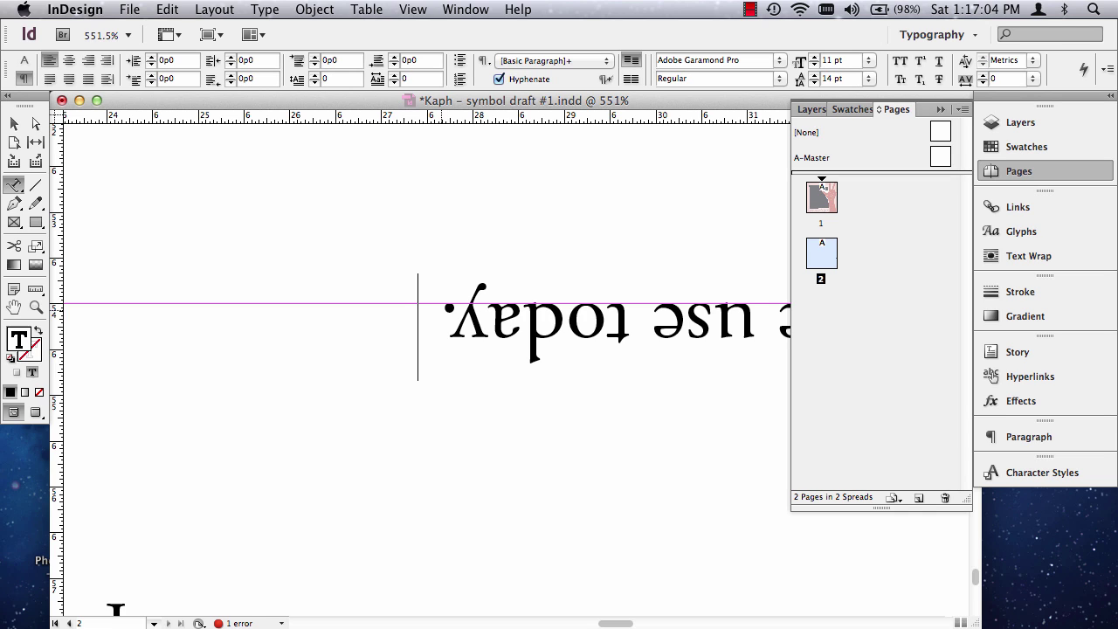
key("BackSpace")
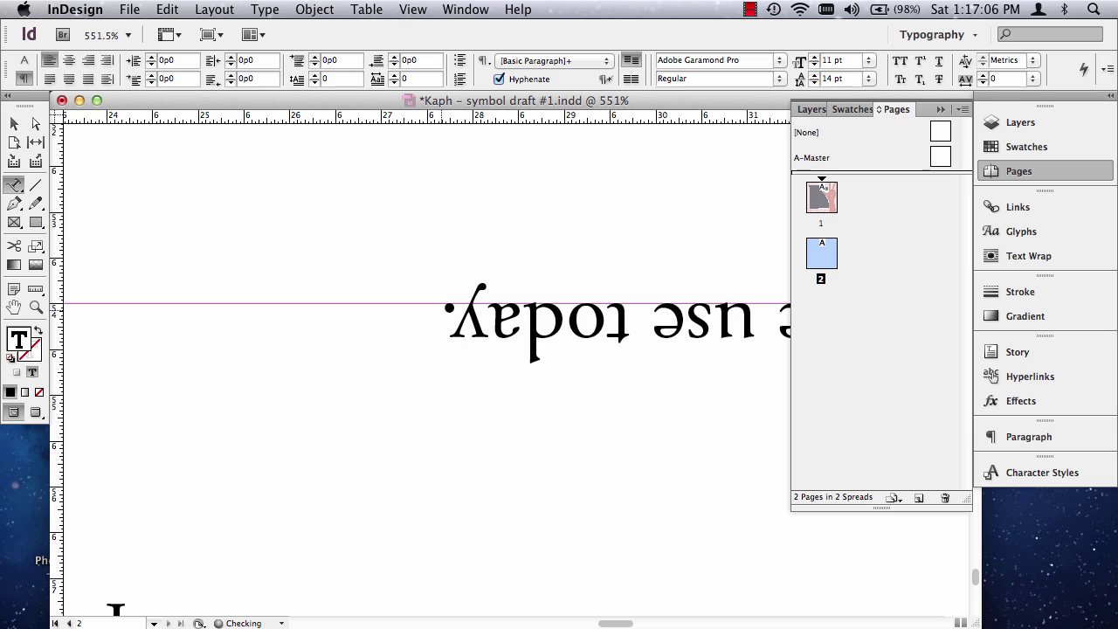
key("super+shift+a")
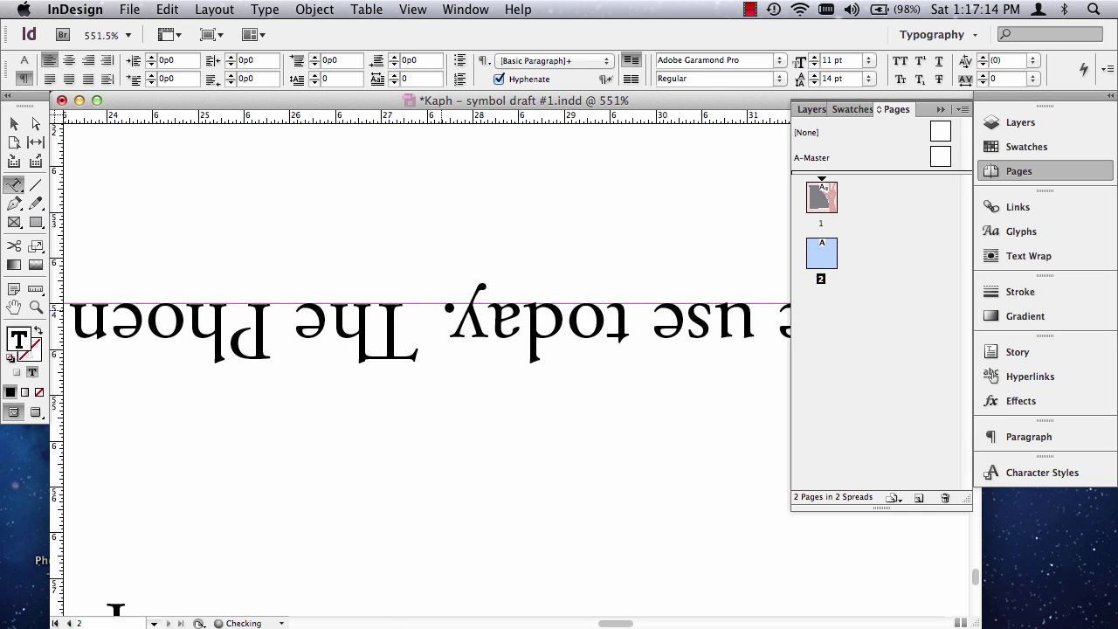
type("•")
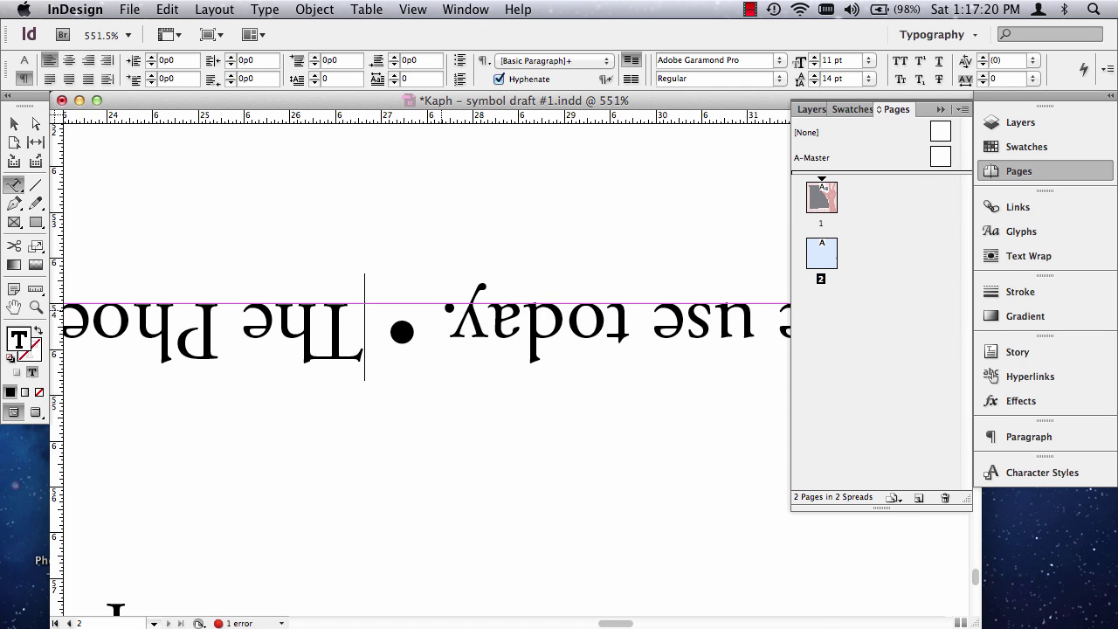
key("super+0")
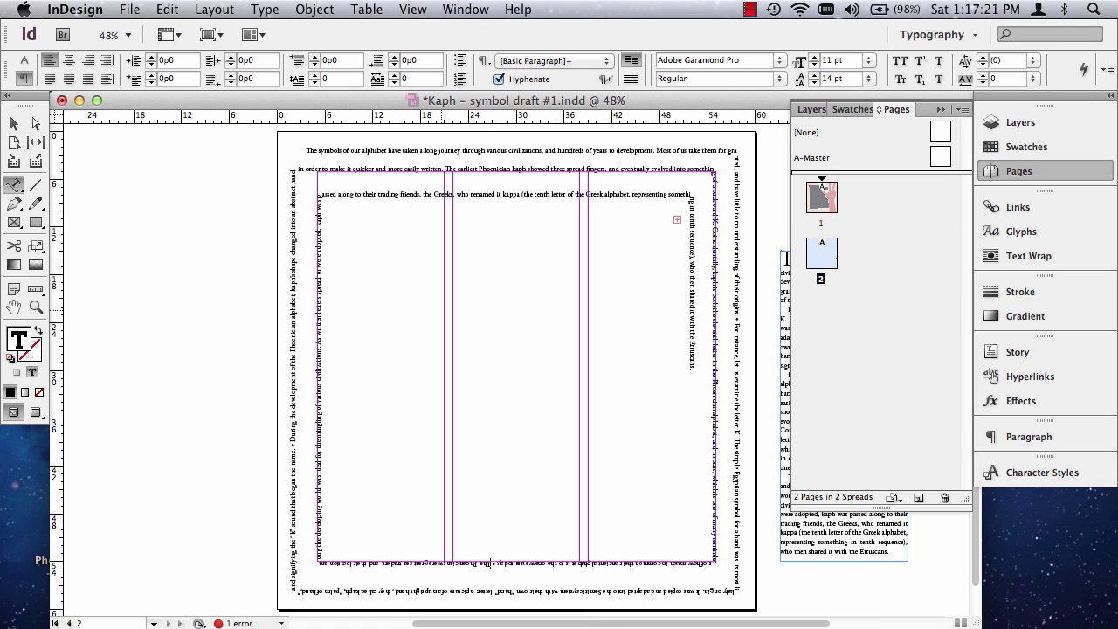
Show page 2 in Preview mode and activate the Direct Selection tool.
left_click(10, 127)
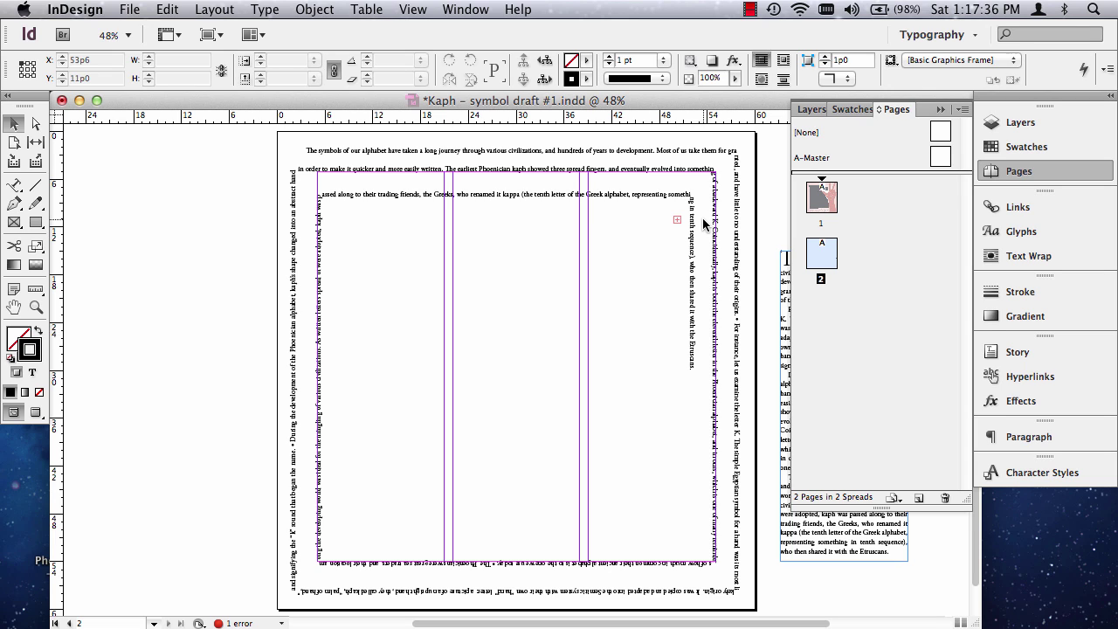
key("w")
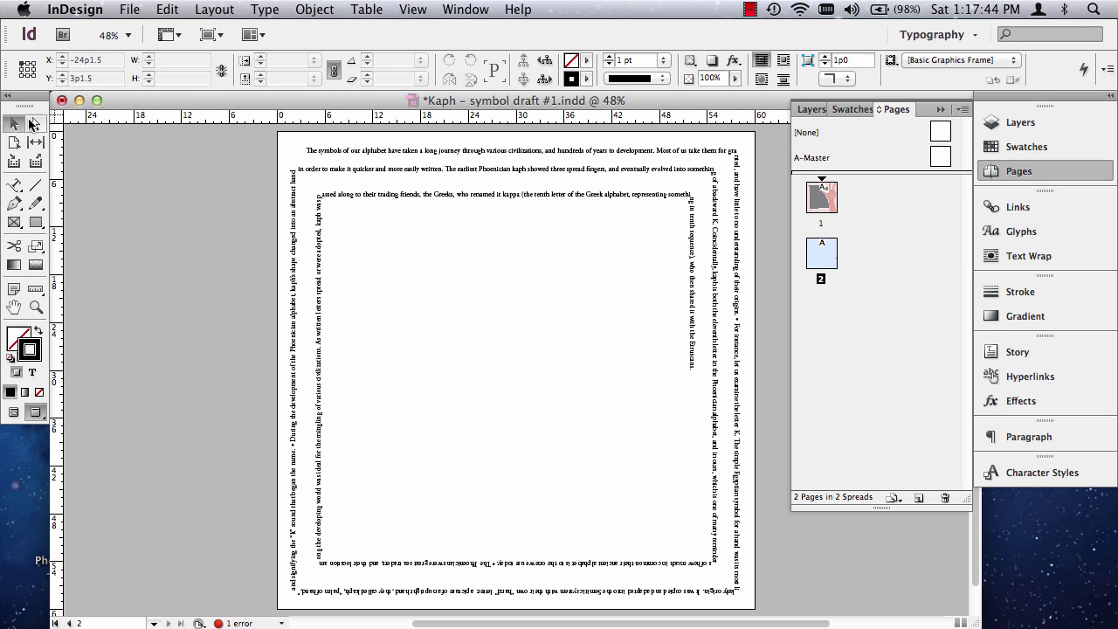
left_click(33, 124)
key("w")
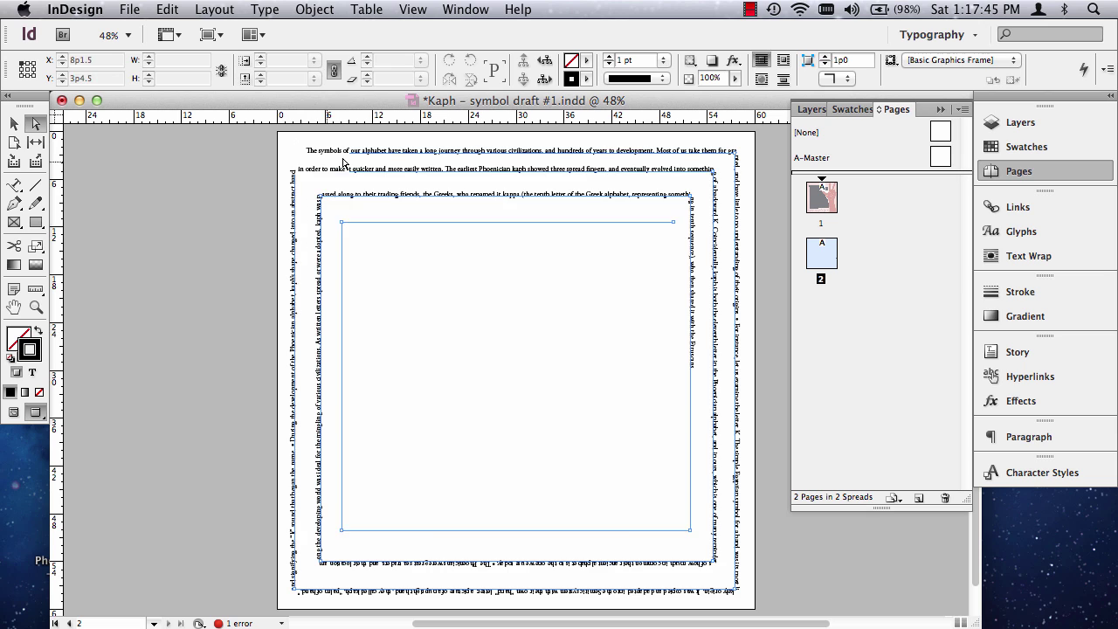
Try to shift the upper-left corner point of the spiral's second turn inward, and undo the move.
left_click(294, 177)
key("slash")
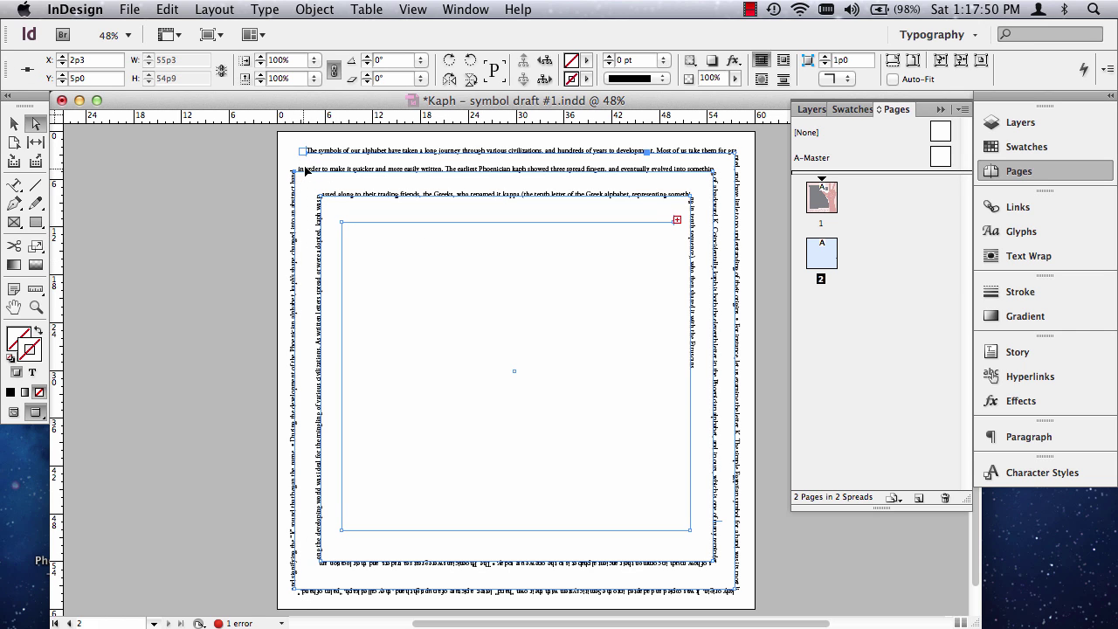
left_click_drag(296, 176, 311, 177)
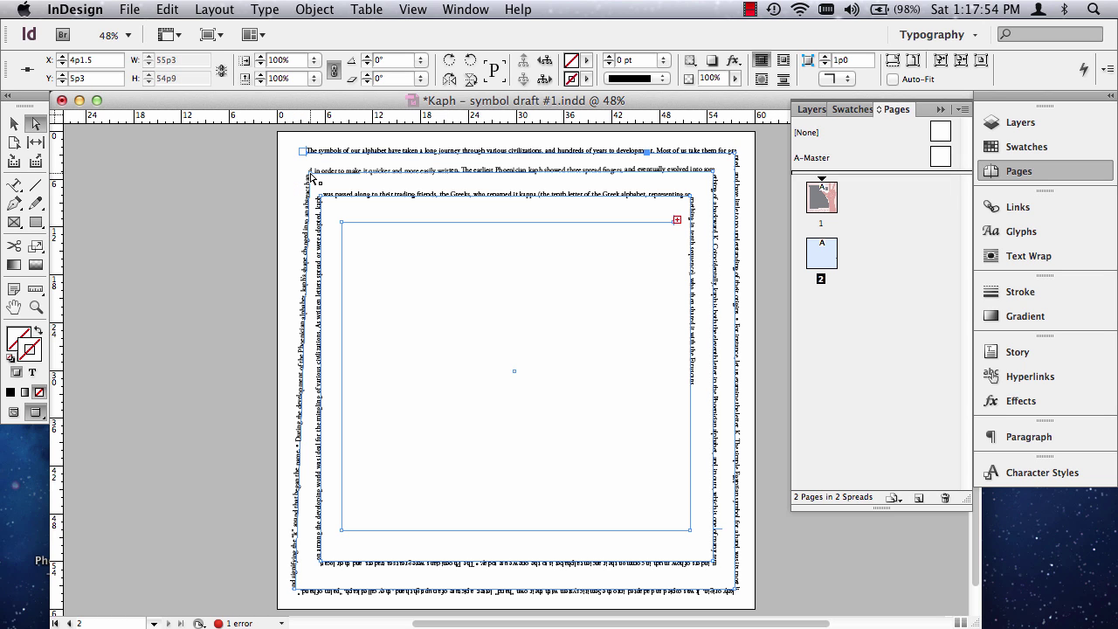
key("super+z")
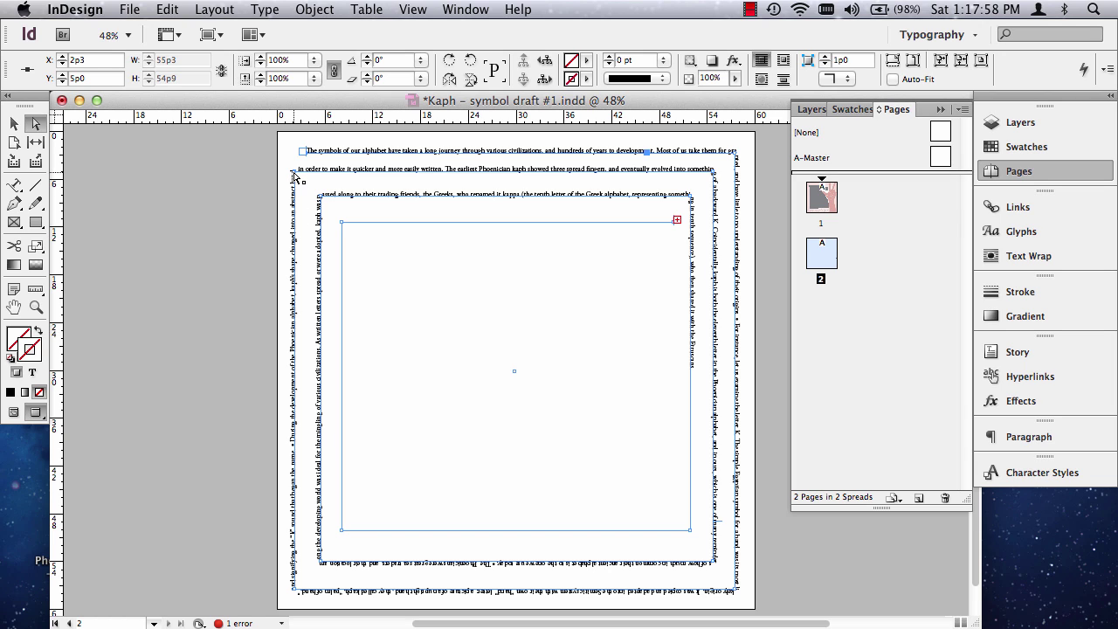
Shift the spiral path's outermost left side inward to X 3p0 and the second turn's right side slightly outward.
left_click(297, 595)
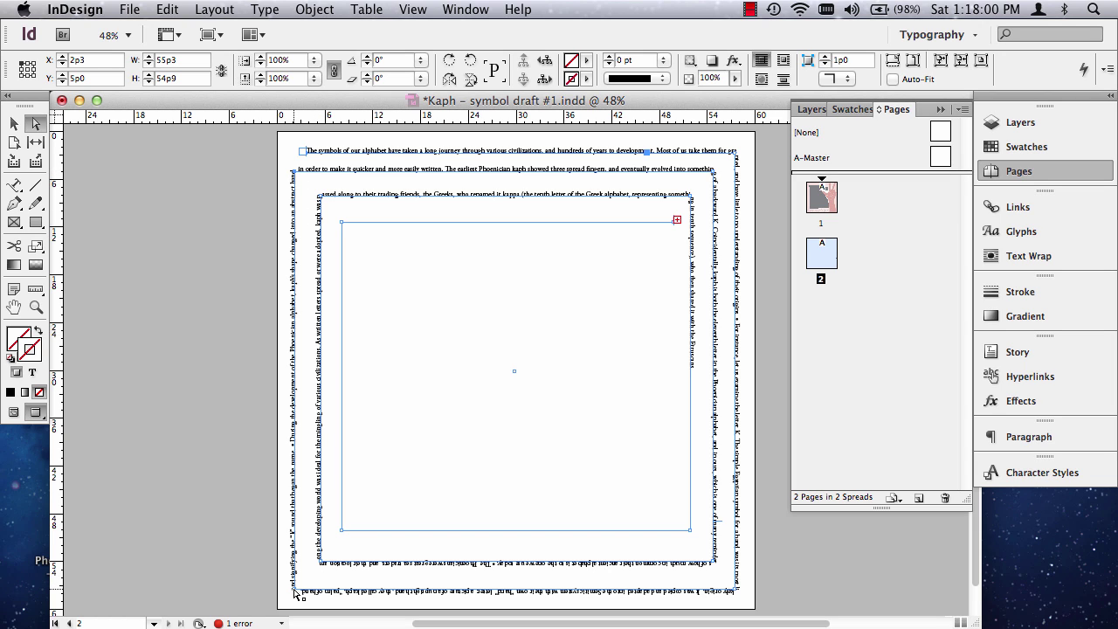
left_click_drag(297, 594, 300, 593)
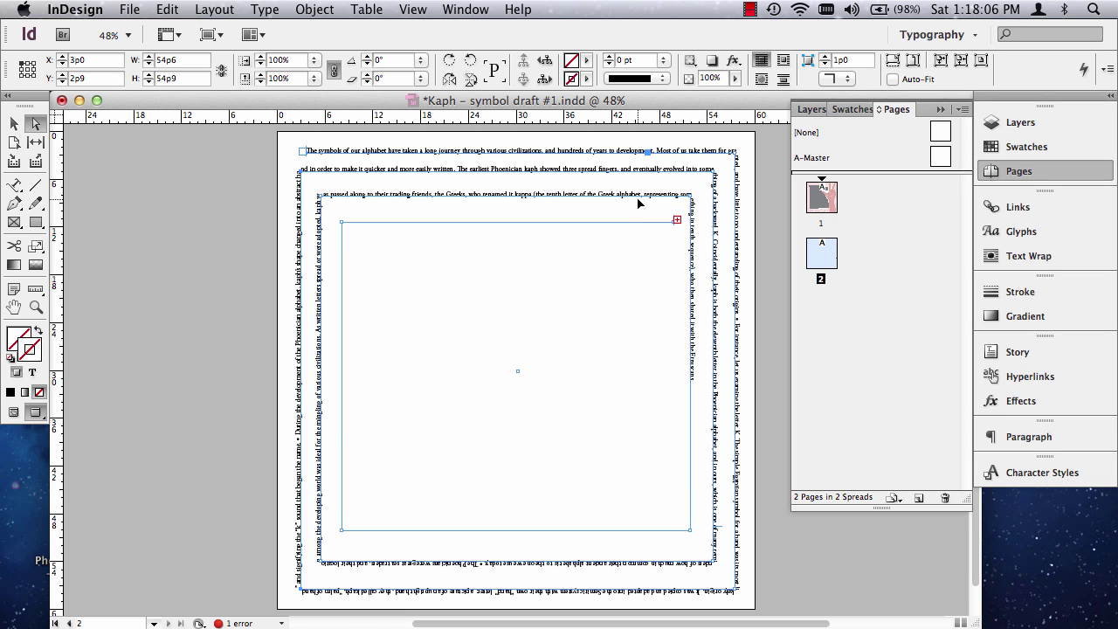
left_click(715, 175)
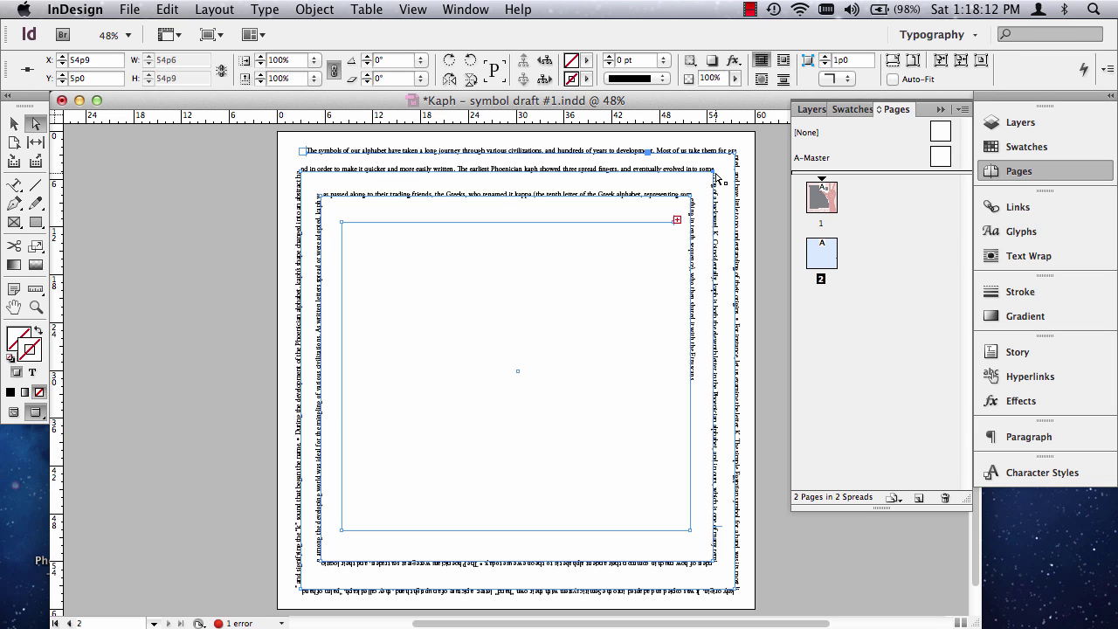
left_click_drag(716, 175, 726, 172)
key("super+z")
left_click(715, 566)
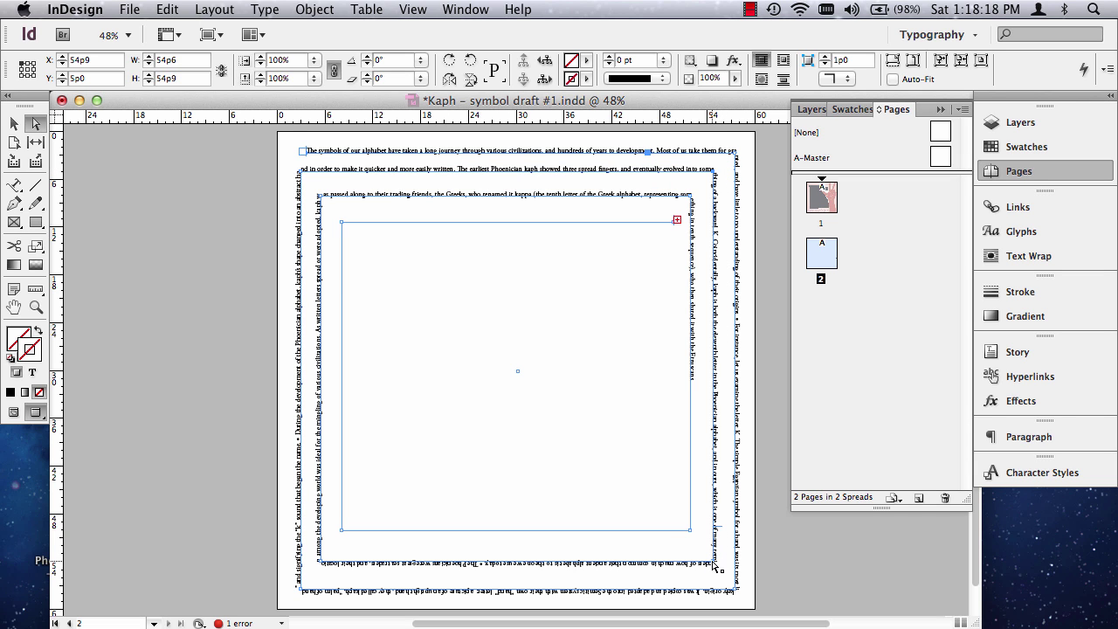
mouse_move(714, 566)
left_mouse_down()
mouse_move(728, 556)
mouse_move(728, 594)
mouse_move(724, 531)
mouse_move(723, 569)
left_mouse_up()
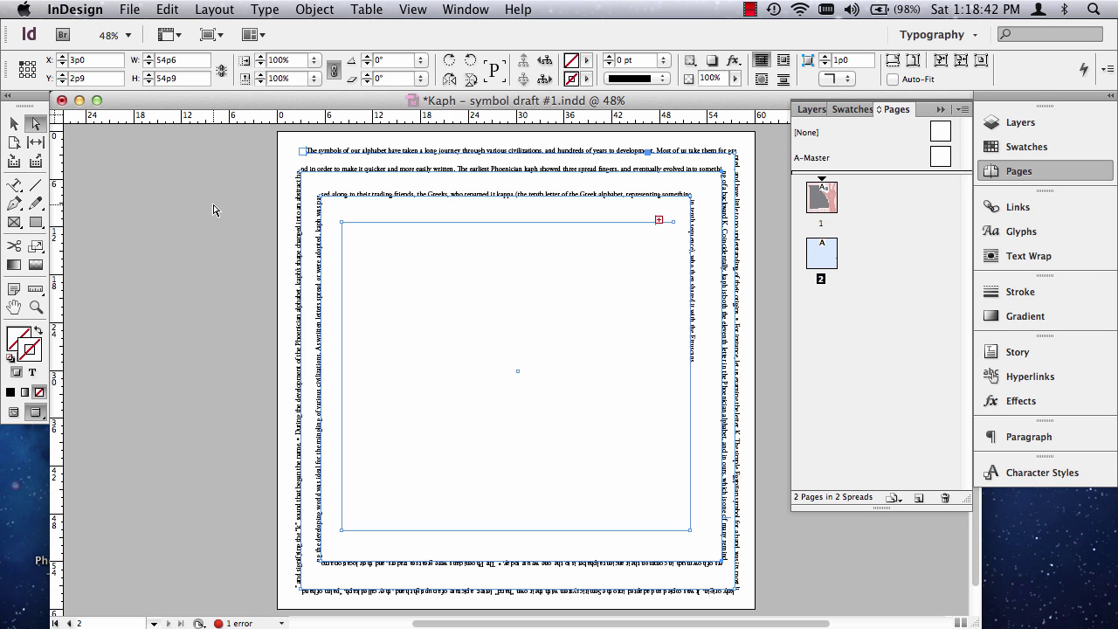
Return to Normal view and move the whole spiral text path onto the pasteboard left of page 2, at X -66p0, Y 9p0.
key("w")
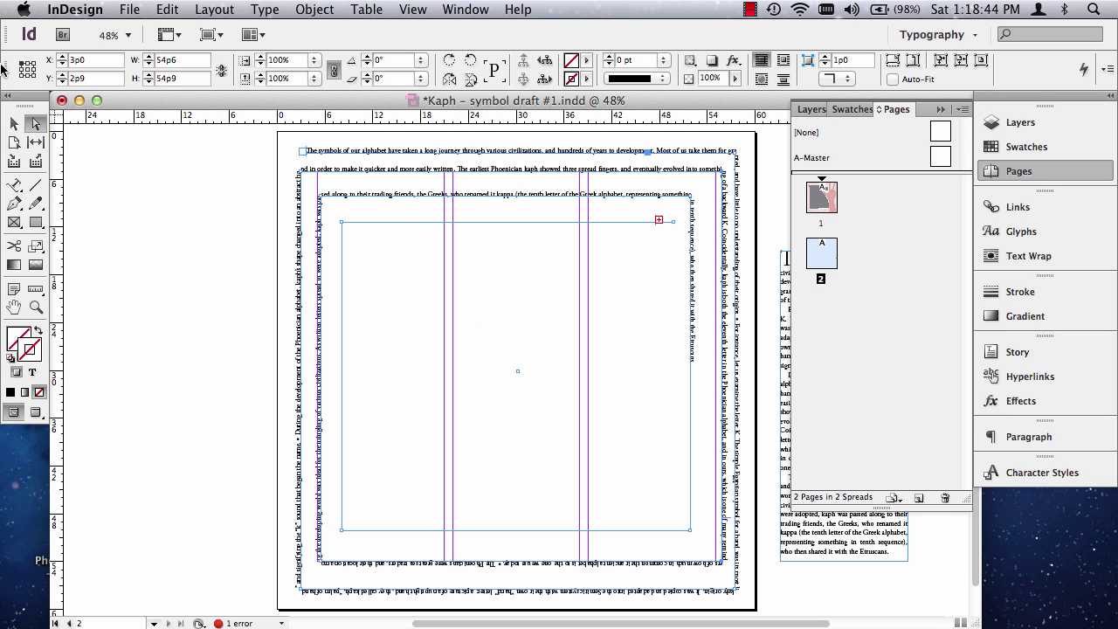
left_click(14, 142)
left_click(14, 123)
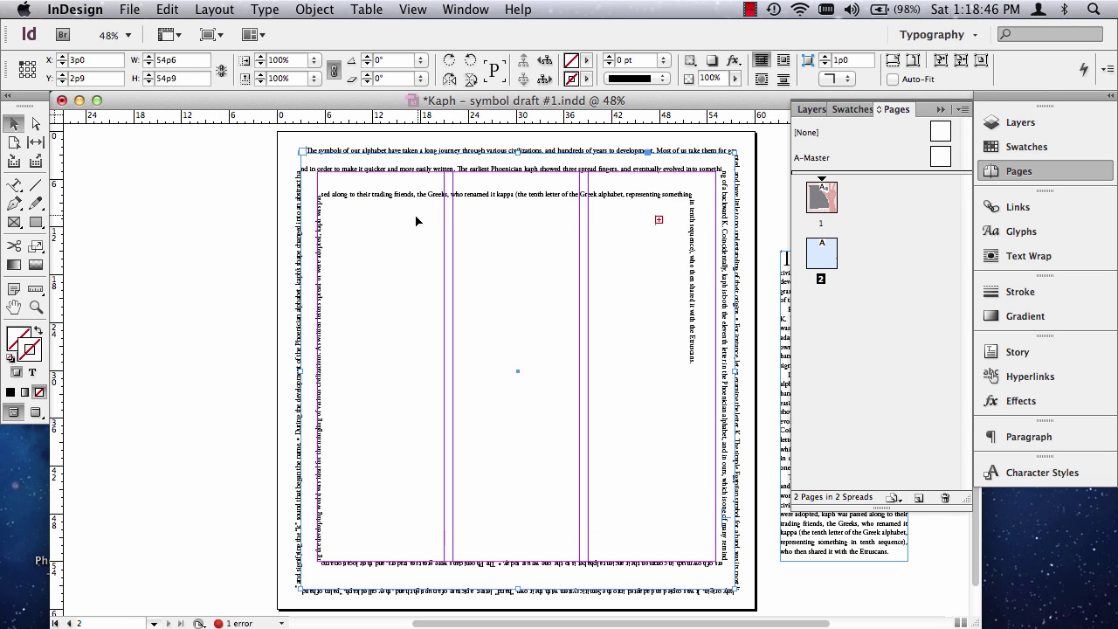
left_click_drag(486, 155, 176, 196)
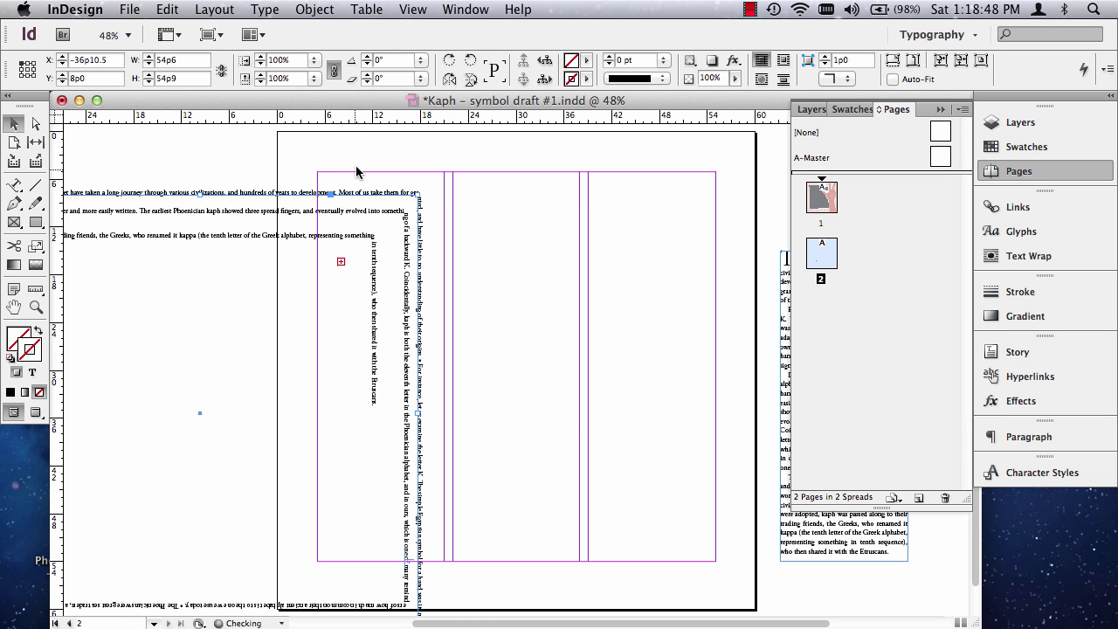
left_click_drag(377, 192, 148, 200)
Copy the pink hand image from page 1 onto page 2 and place it at X 54p4.155, Y 2p0.
scroll(467, 207, "up", 10)
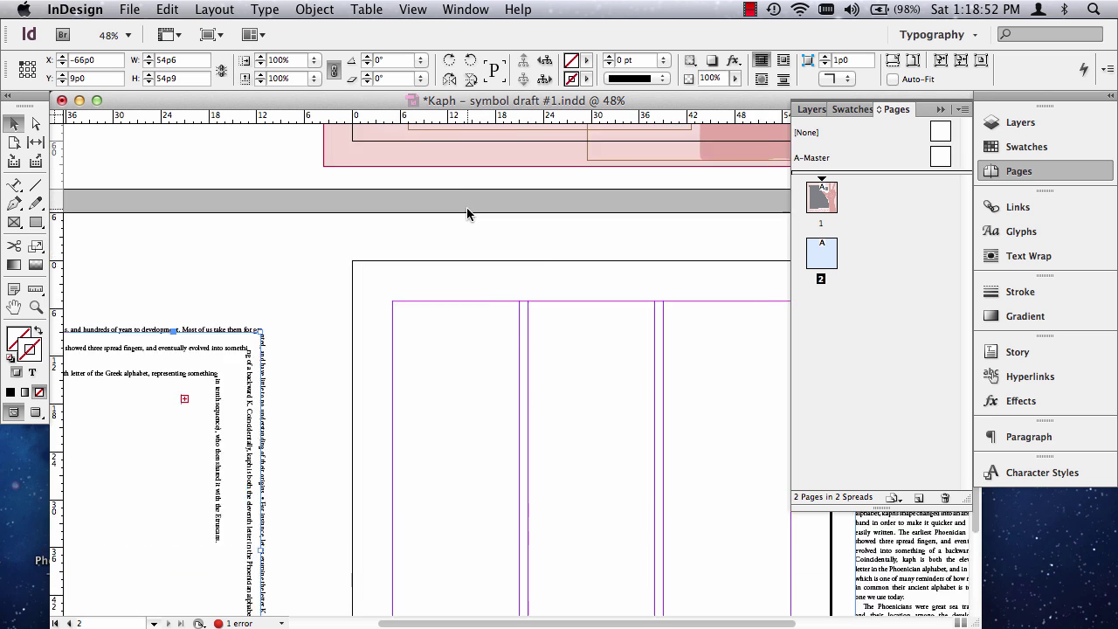
left_click(750, 321)
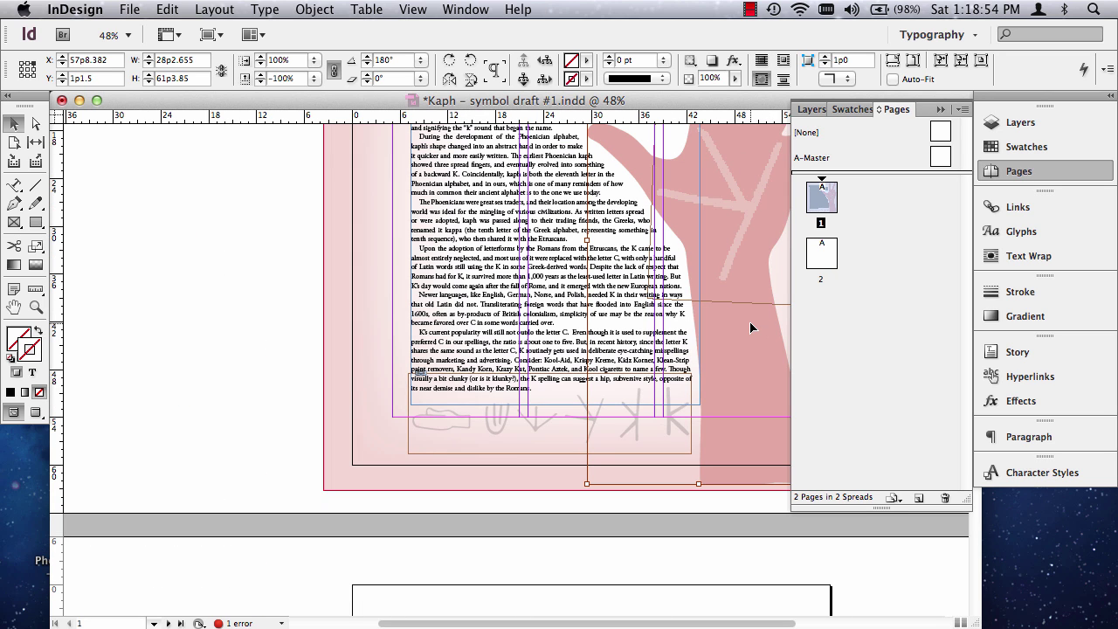
scroll(692, 420, "down", 10)
scroll(624, 417, "left", 5)
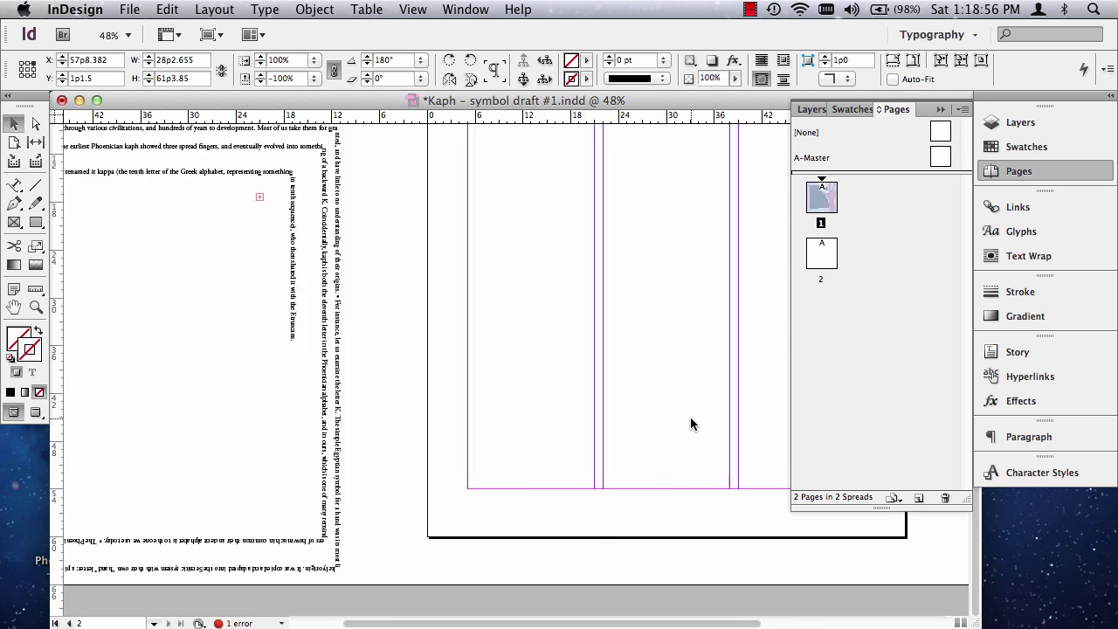
scroll(691, 424, "left", 6)
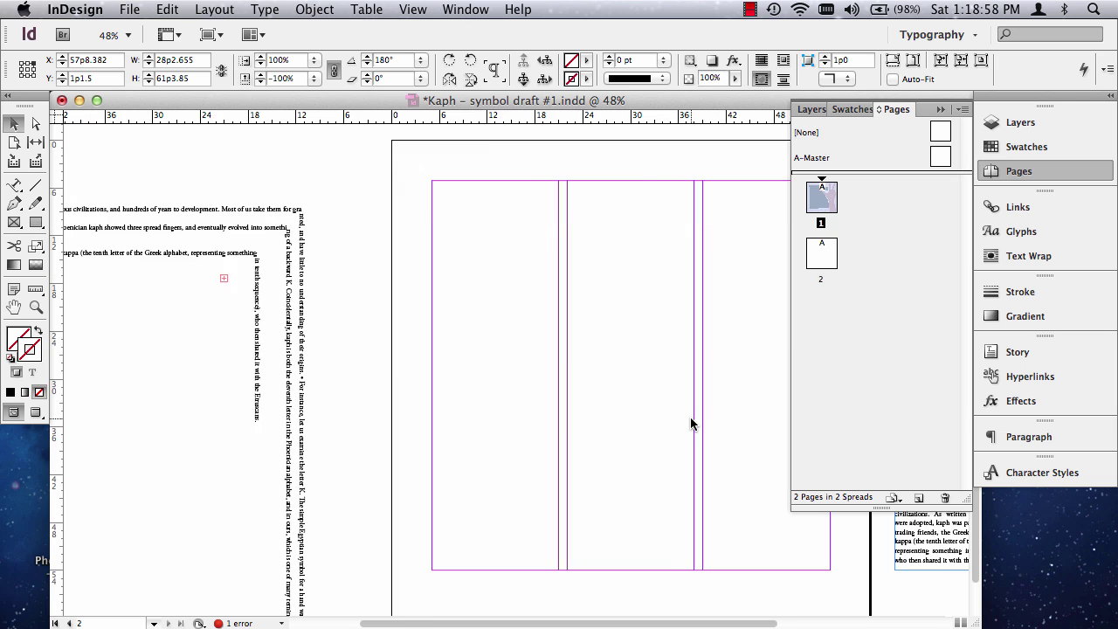
scroll(684, 429, "right", 4)
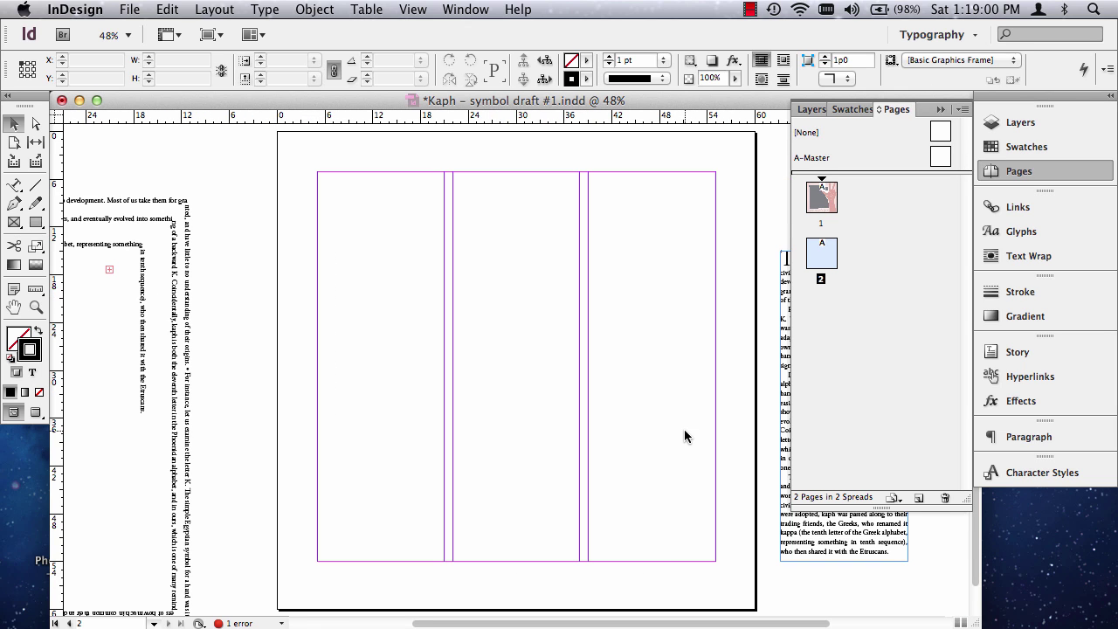
key("super+v")
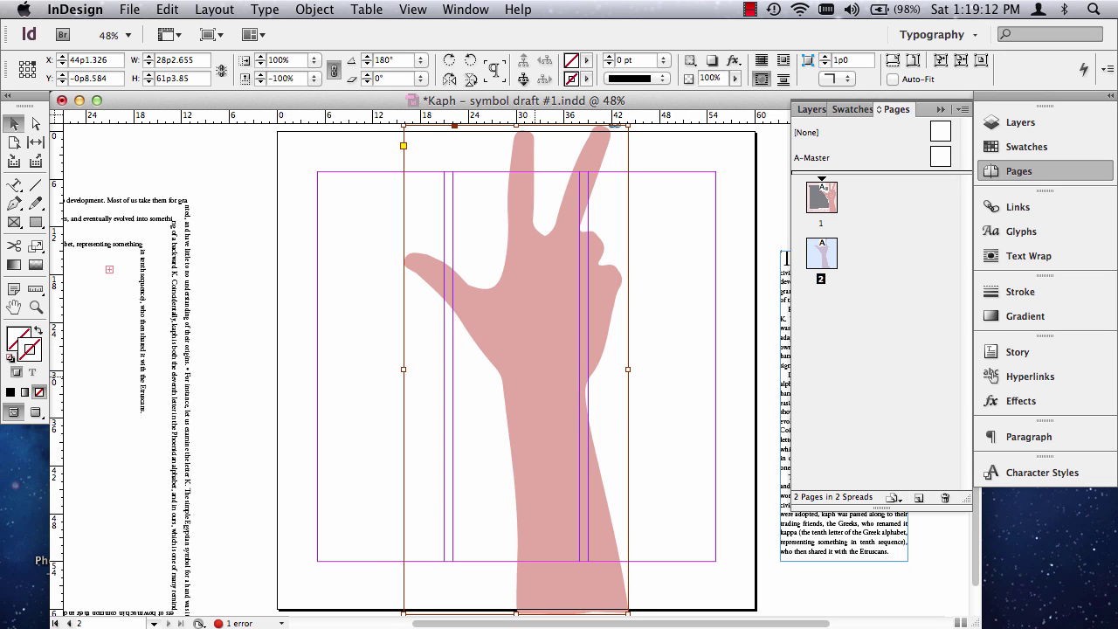
left_click_drag(539, 393, 616, 377)
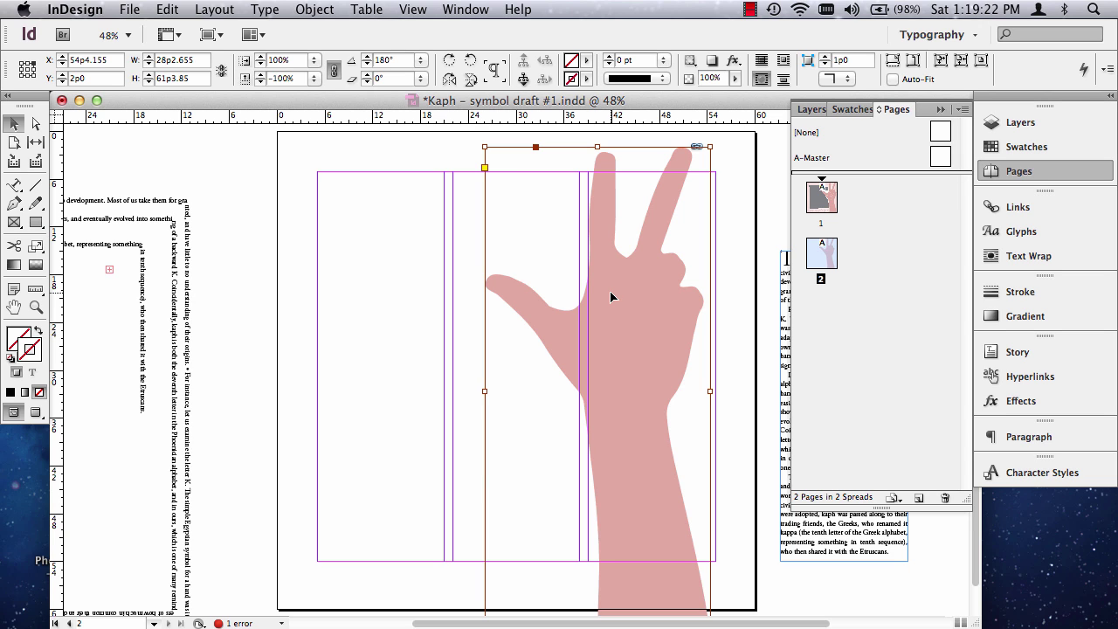
Give the hand image on page 2 a Detect Edges clipping path with a tolerance of 3.67, previewing the result.
left_click(311, 10)
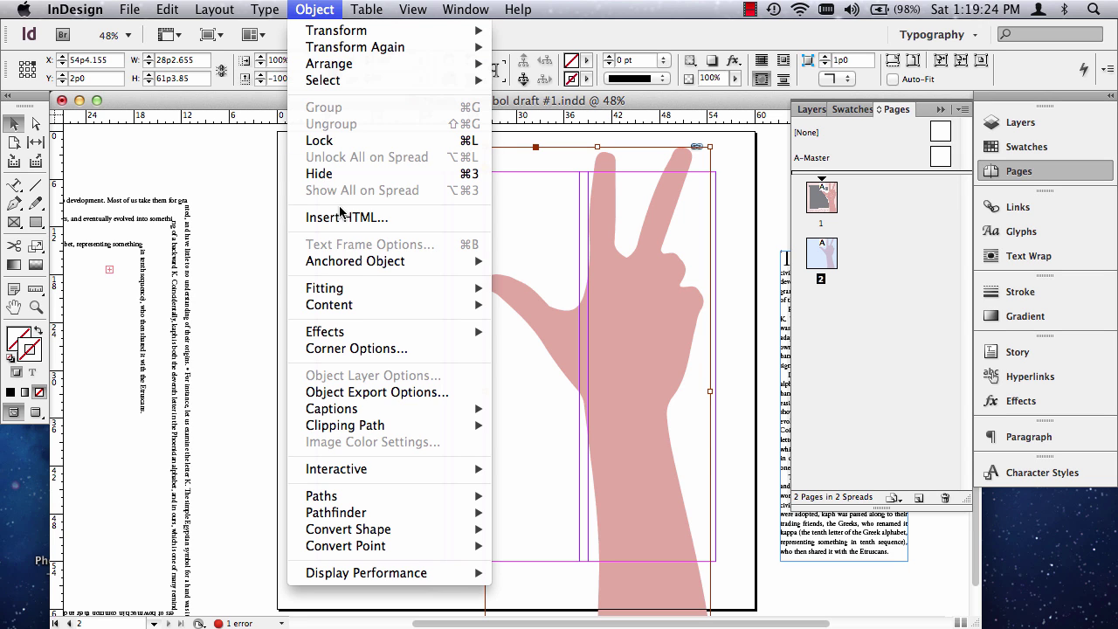
mouse_move(390, 502)
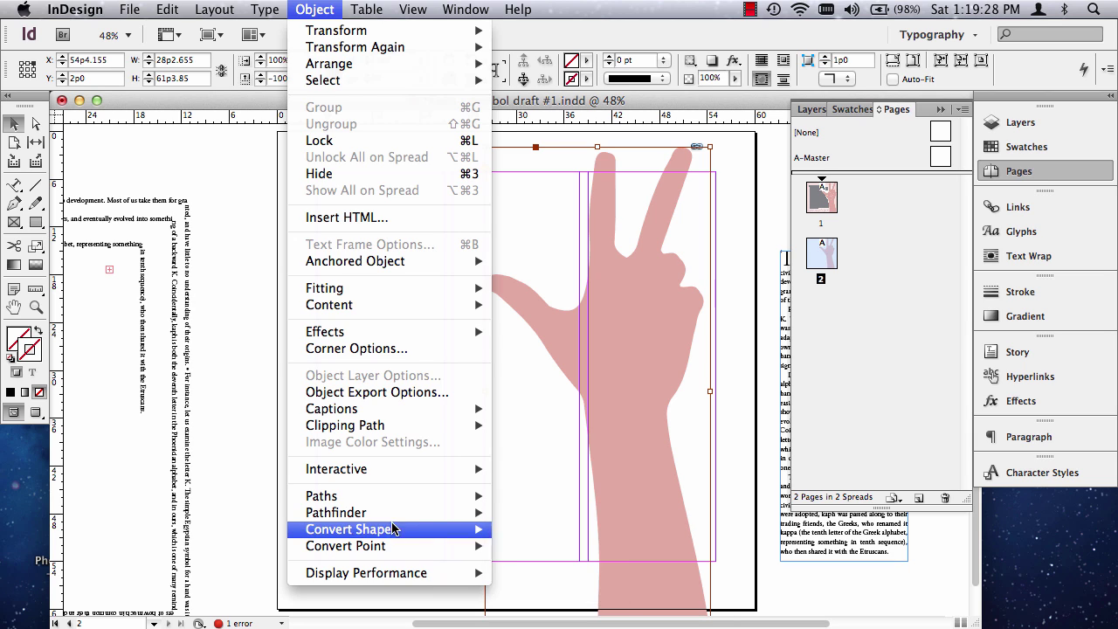
mouse_move(385, 430)
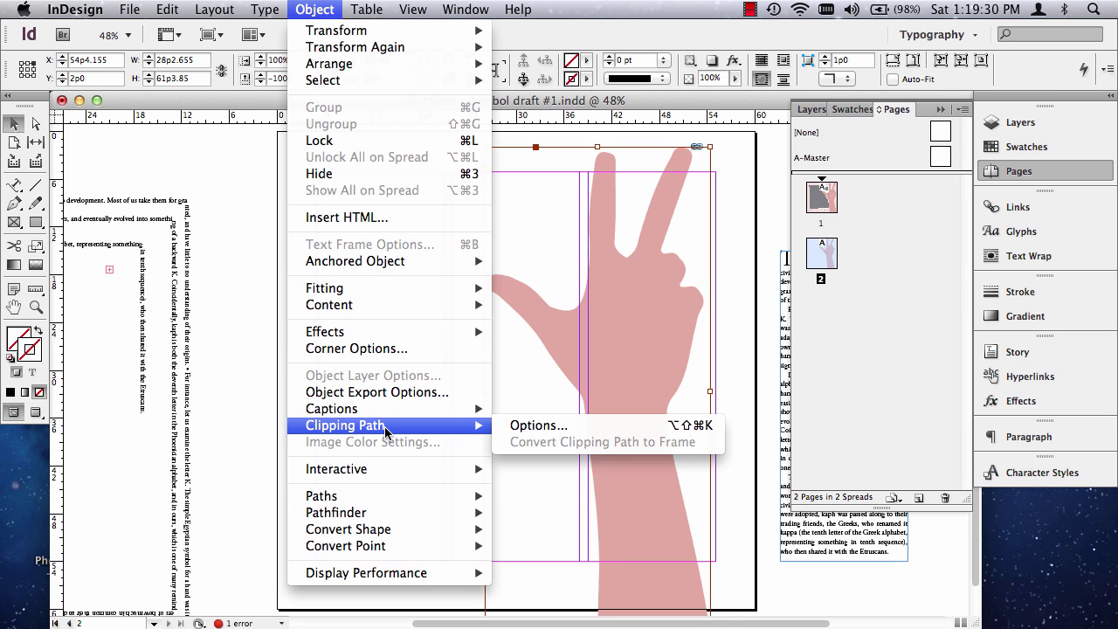
left_click(521, 425)
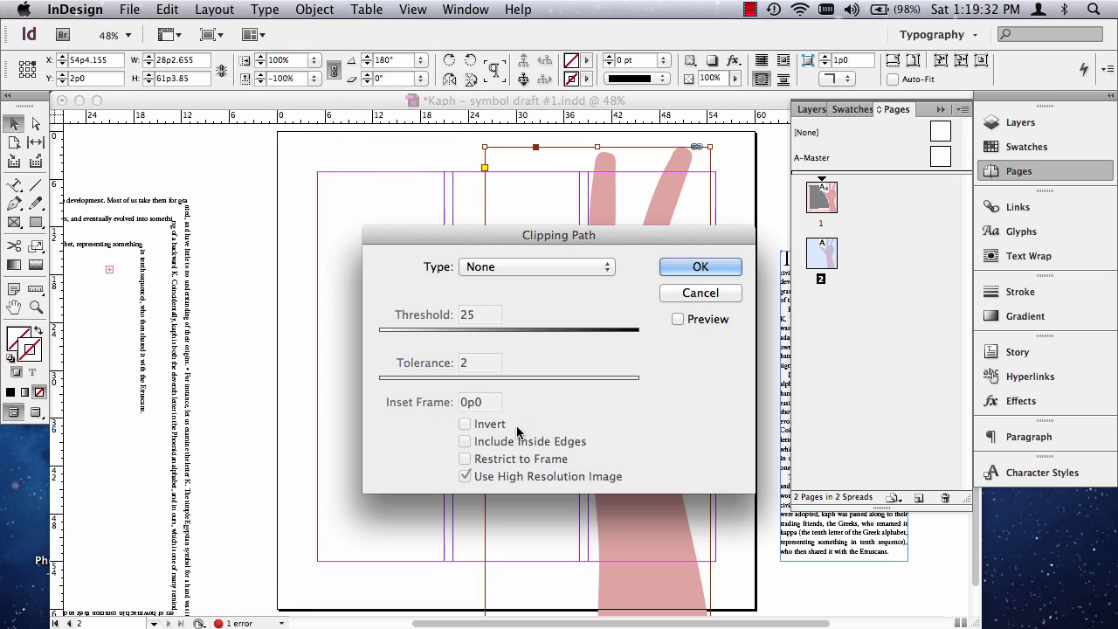
left_click(512, 265)
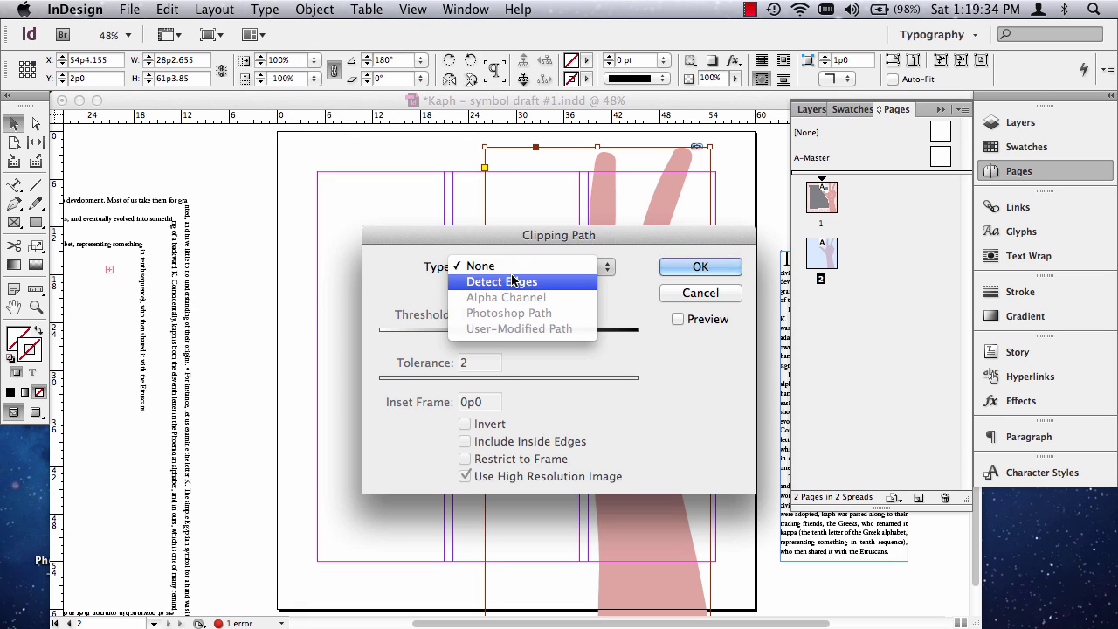
left_click(515, 283)
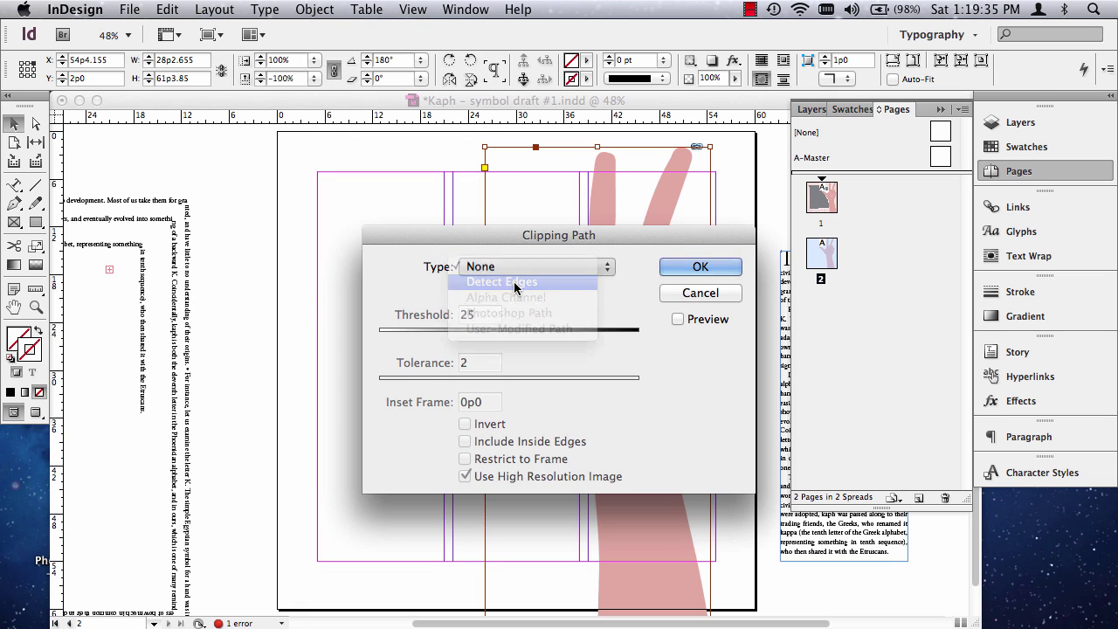
left_click(678, 318)
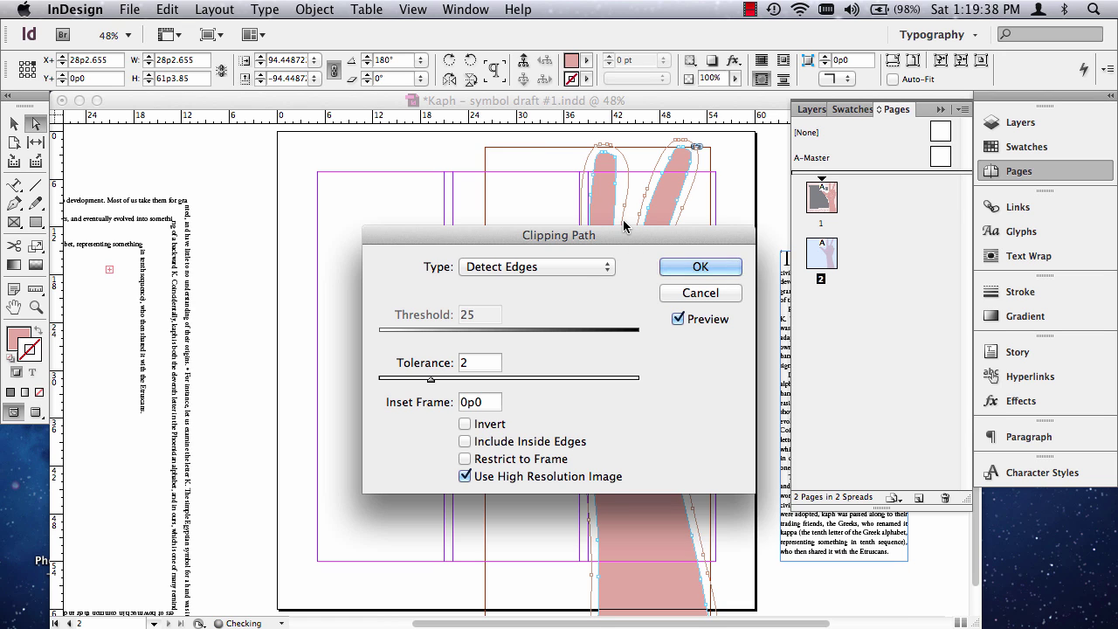
left_click_drag(626, 234, 384, 196)
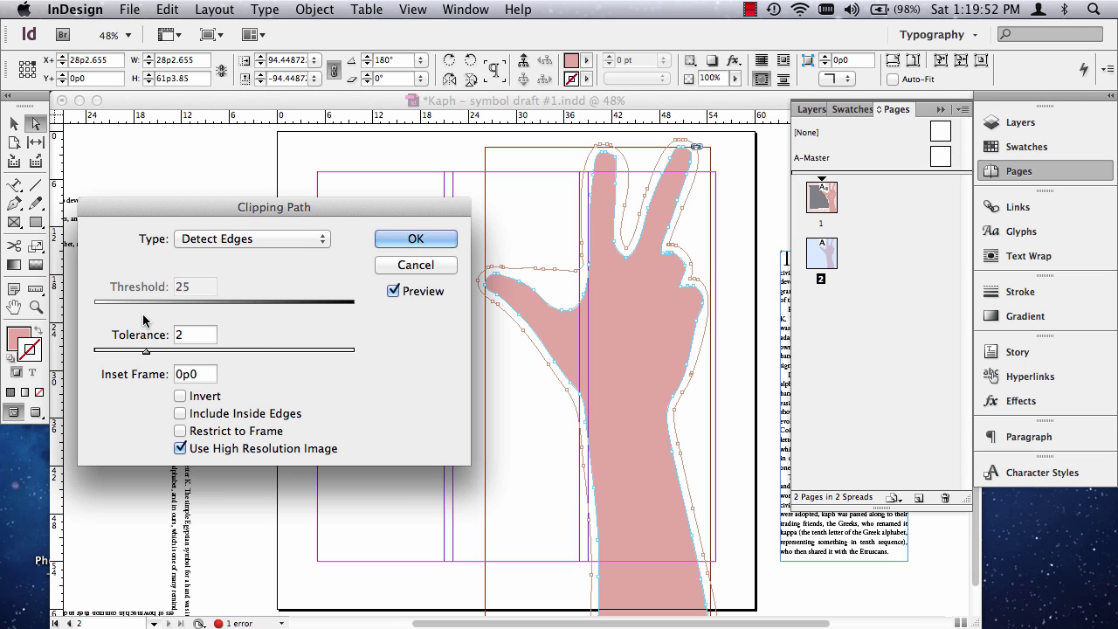
left_click_drag(146, 352, 189, 353)
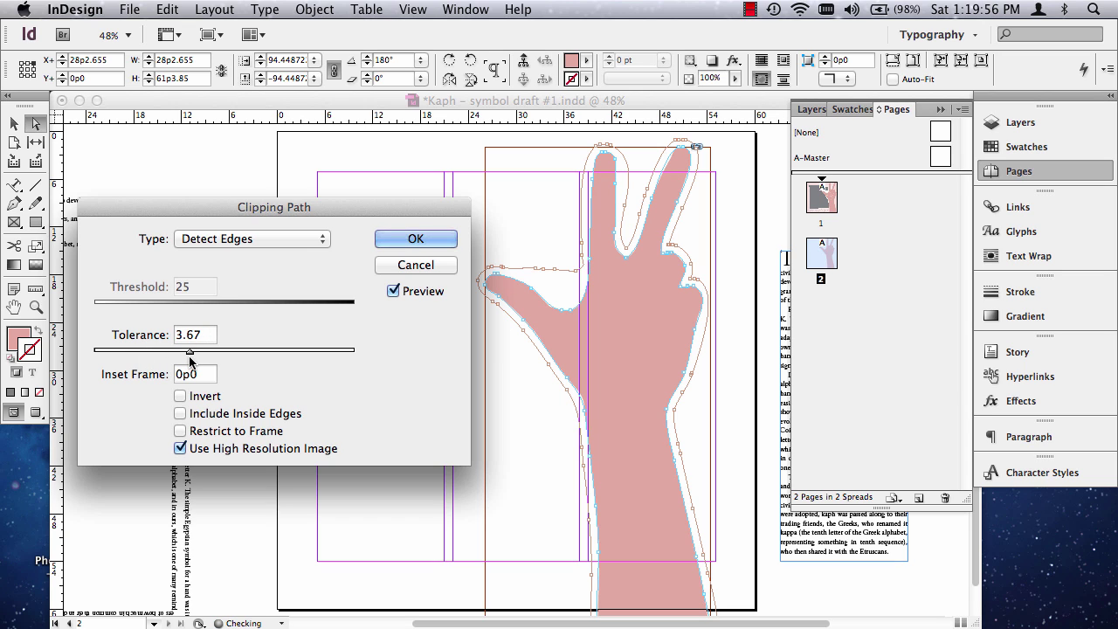
left_click(415, 238)
Remove the text wrap from the clipped hand image.
left_click(466, 9)
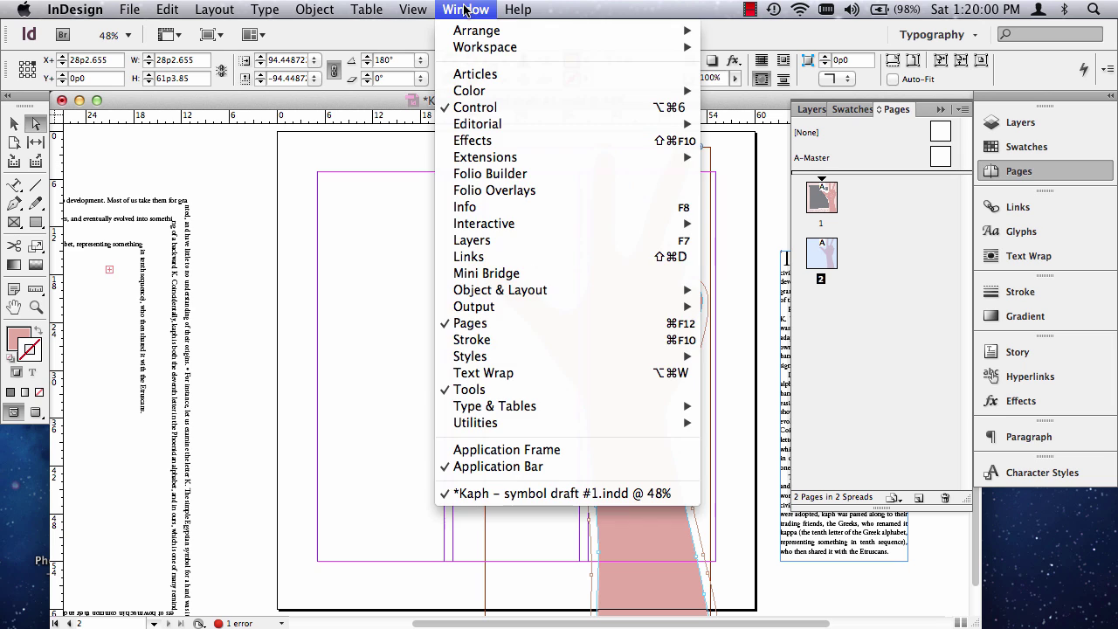
left_click(522, 373)
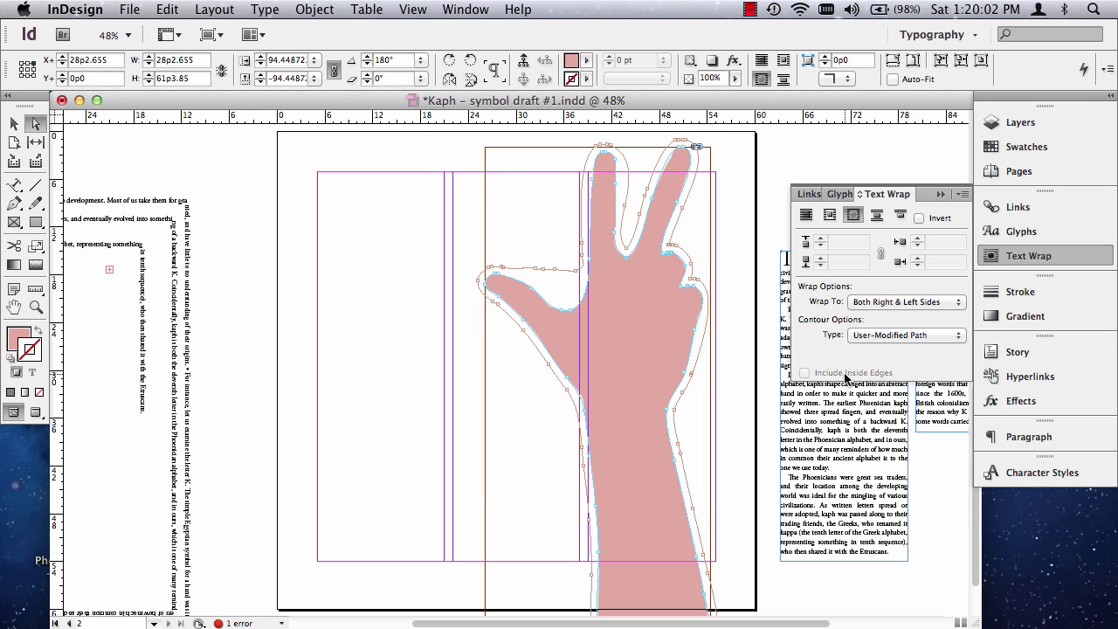
left_click(806, 215)
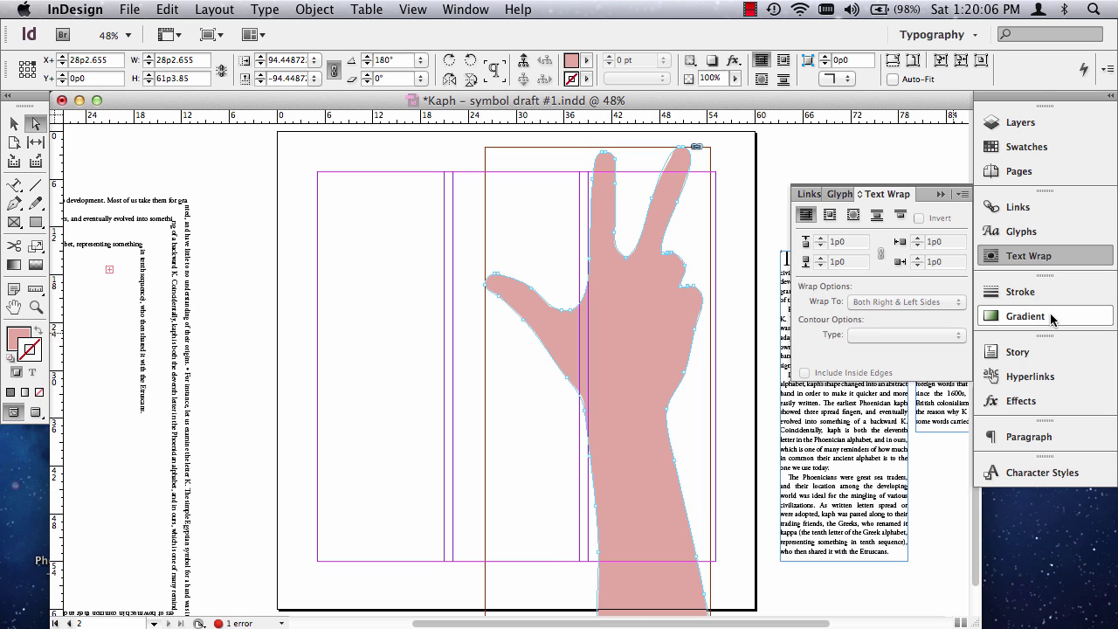
left_click(940, 194)
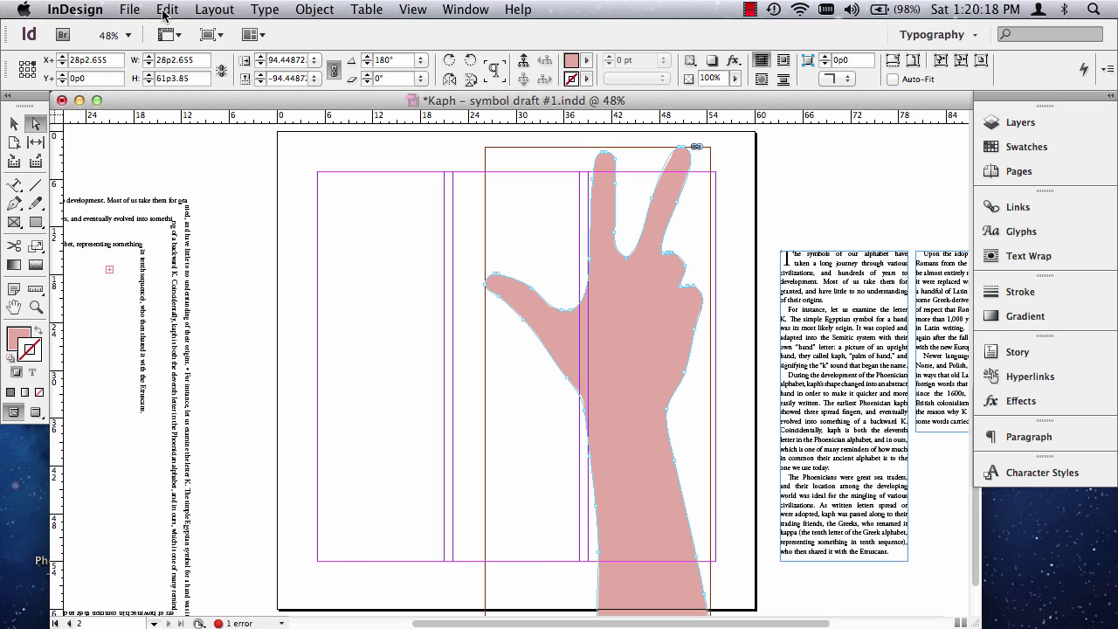
Convert the hand image's clipping path to a frame.
left_click(315, 9)
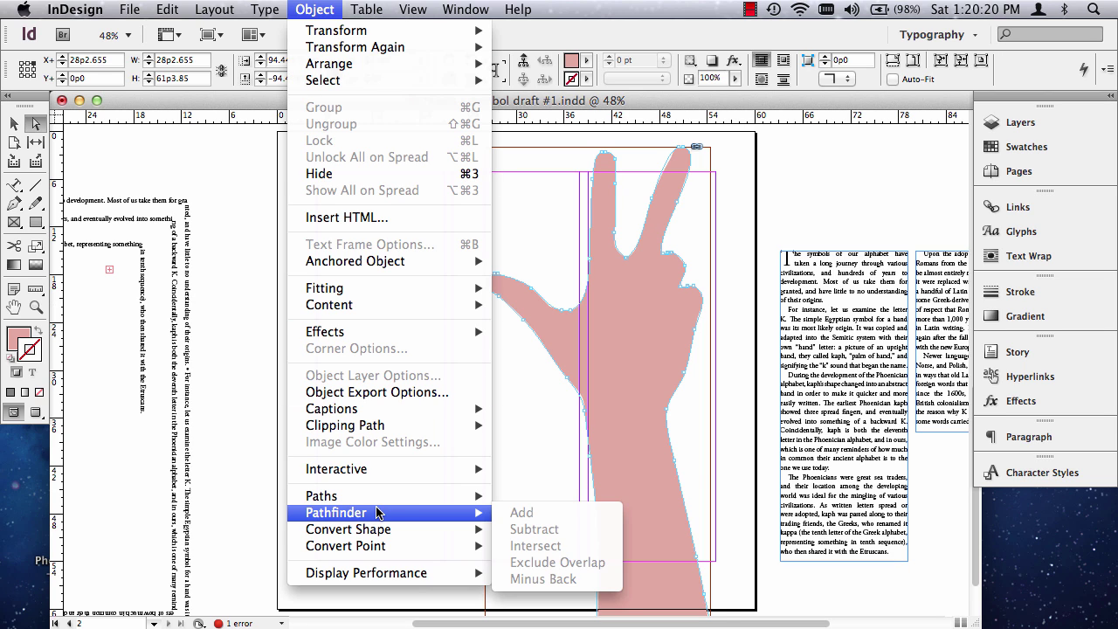
mouse_move(381, 497)
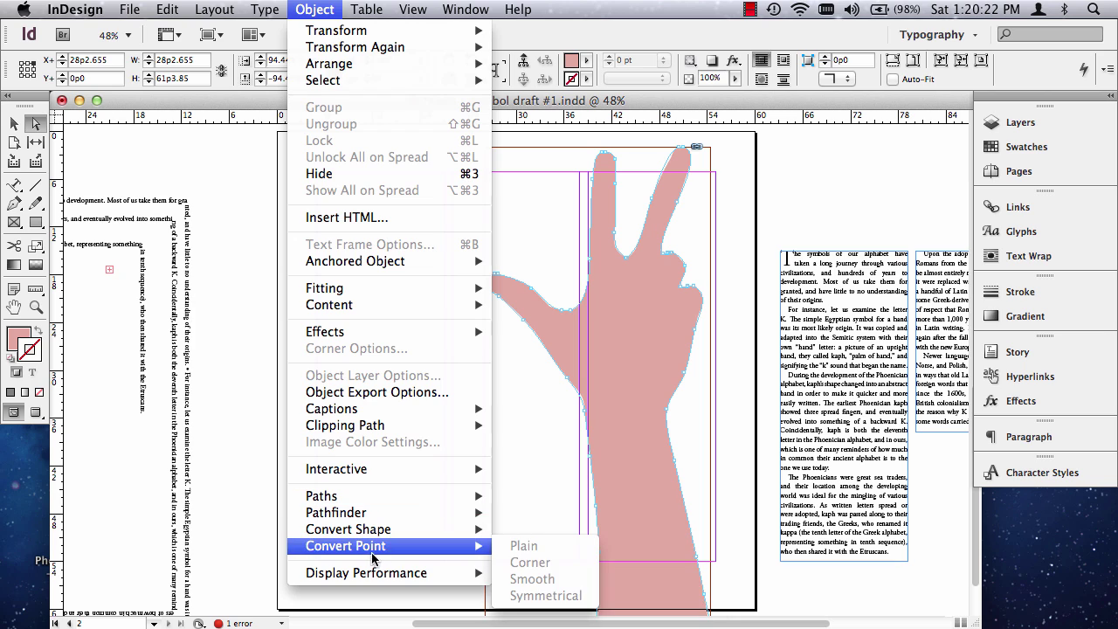
mouse_move(382, 517)
mouse_move(392, 426)
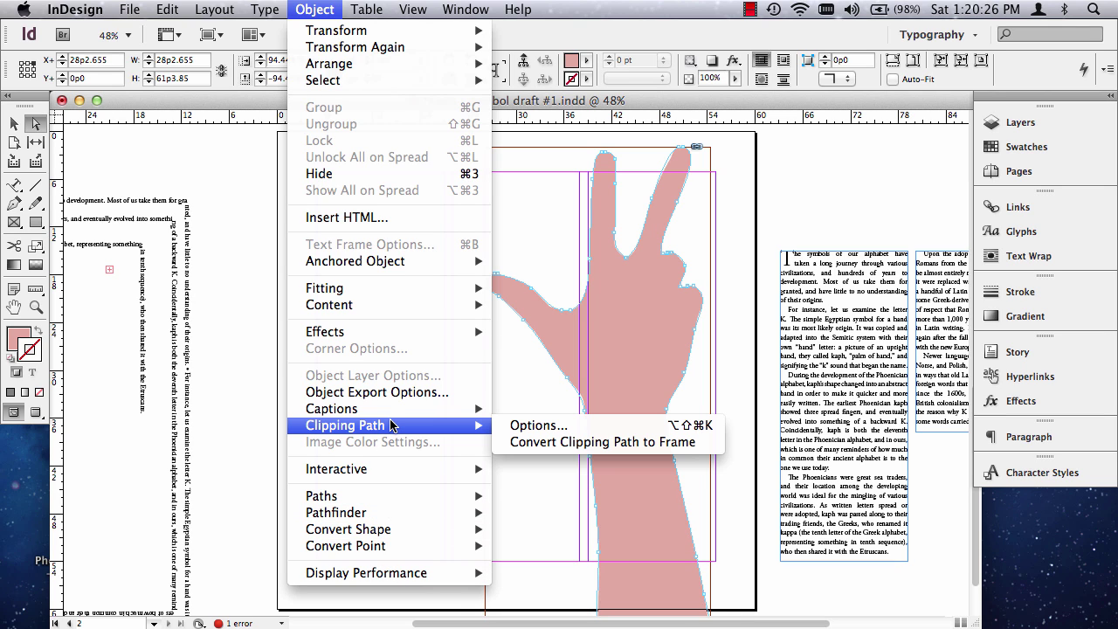
left_click(550, 443)
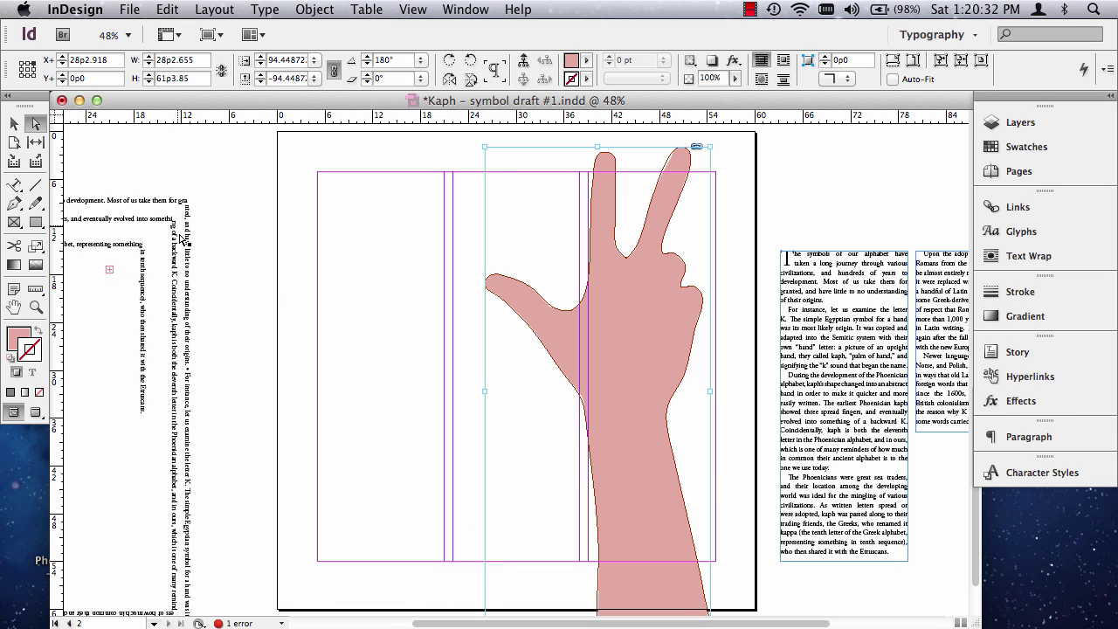
Delete the pink hand image from inside its frame, keeping the outline, and check the page in Preview mode.
key("super+shift+a")
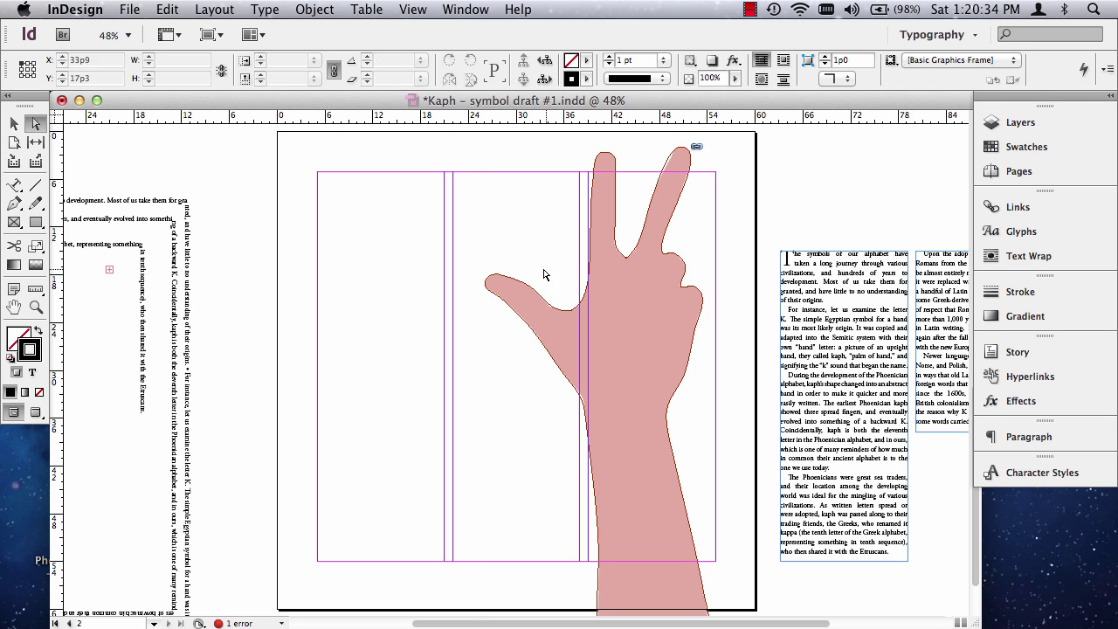
left_click(608, 329)
key("Delete")
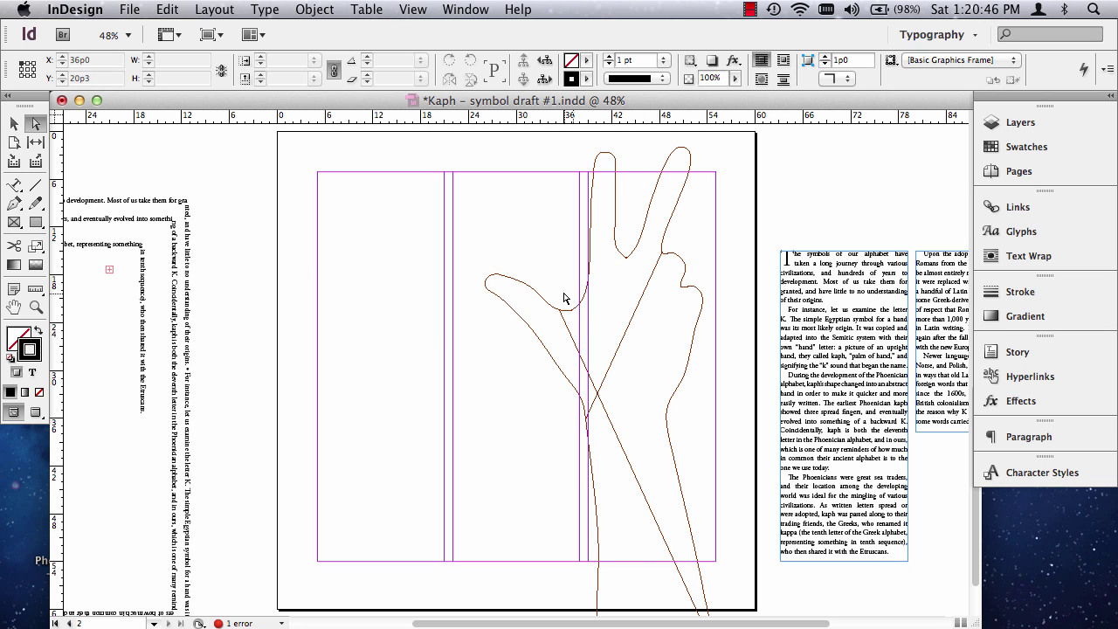
key("w")
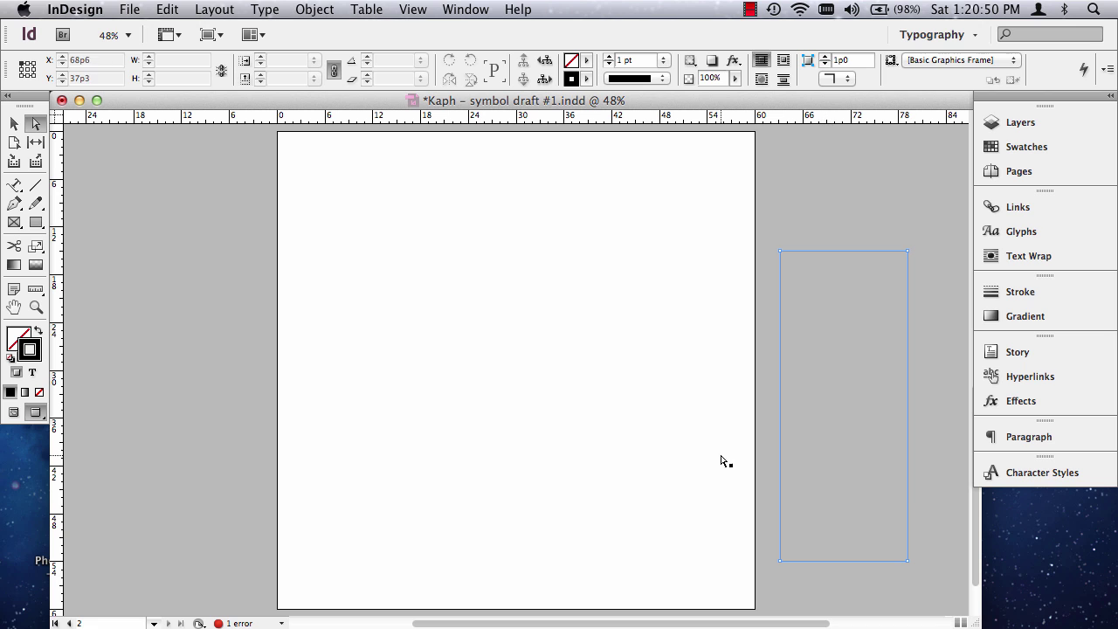
key("w")
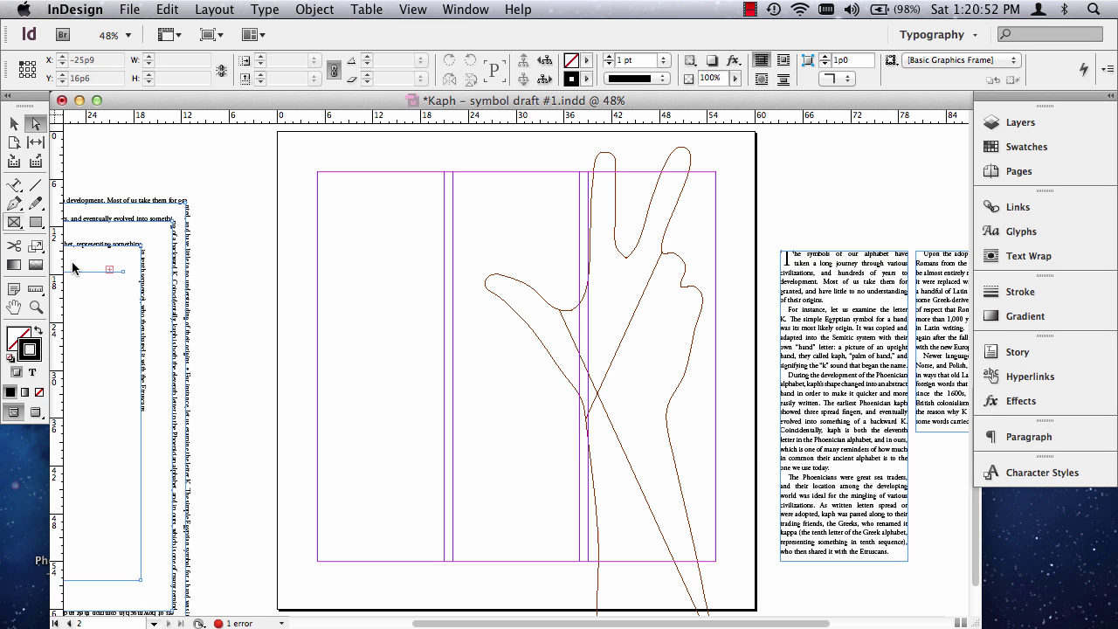
Add the placeholder path type "akfjd;sl kfjasdfja;klj" along the hand outline, starting low on the forearm's left edge, and inspect it up close.
left_click(15, 186)
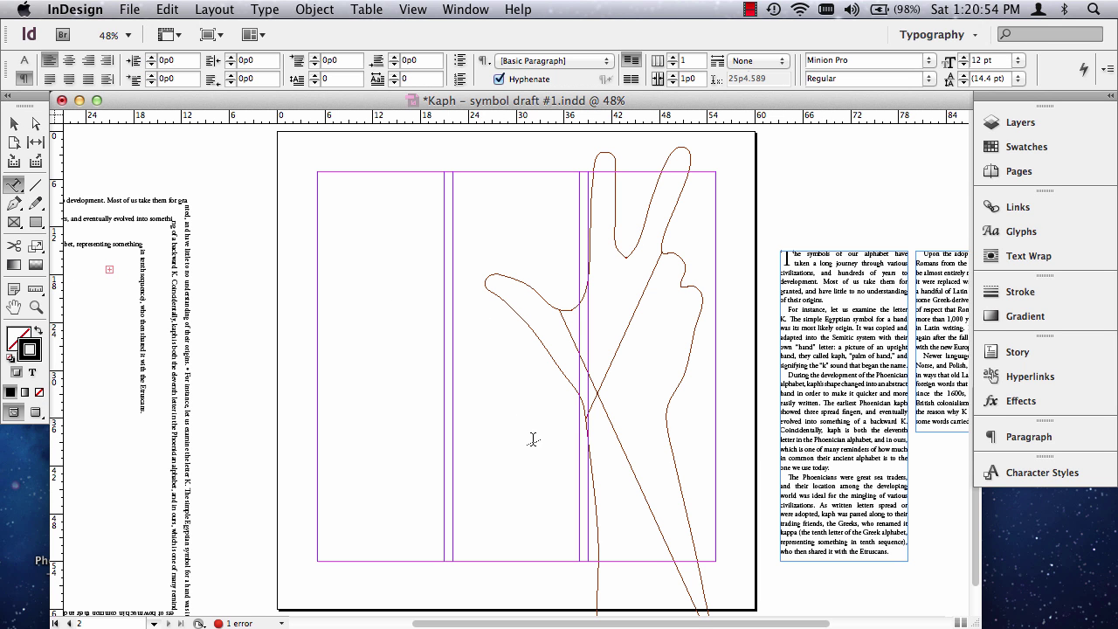
left_click(598, 563)
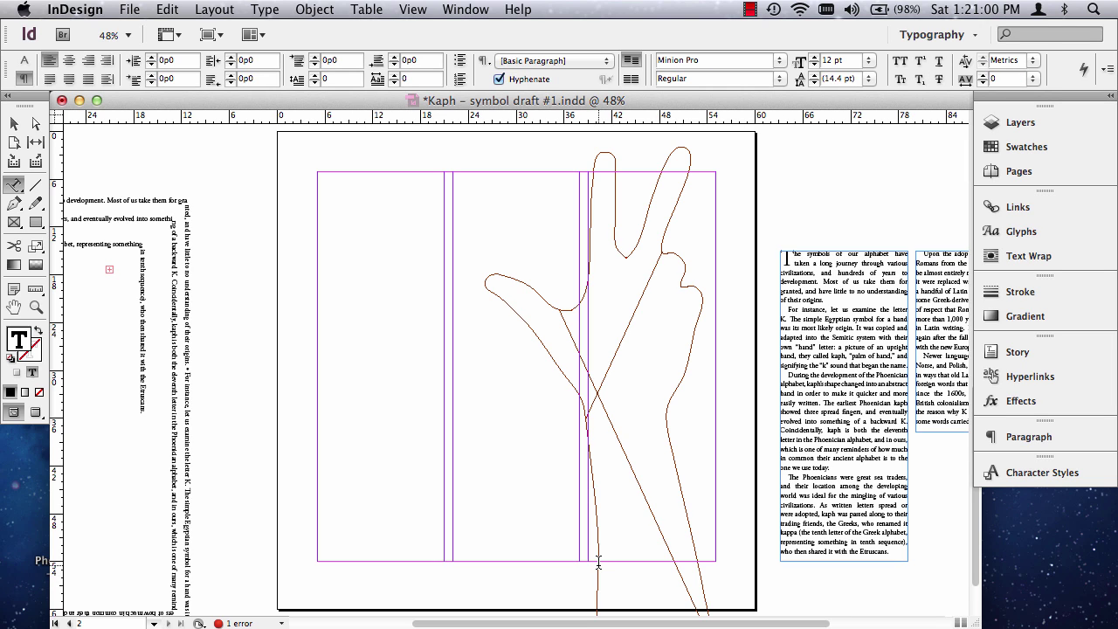
type("kaph kaph ka")
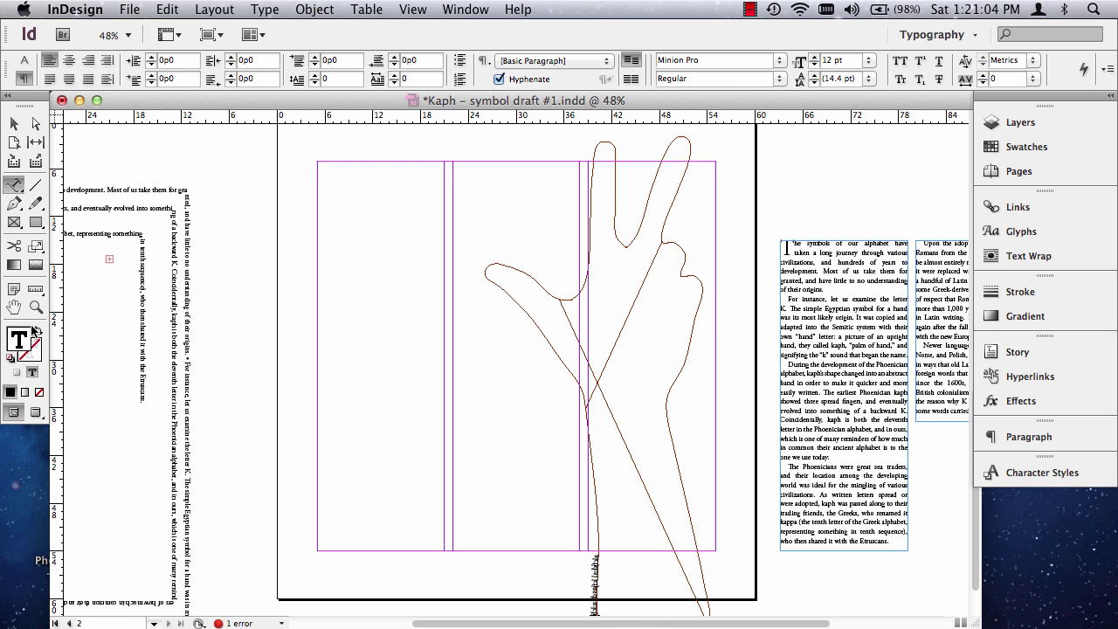
left_click(36, 306)
left_click_drag(571, 535, 613, 585)
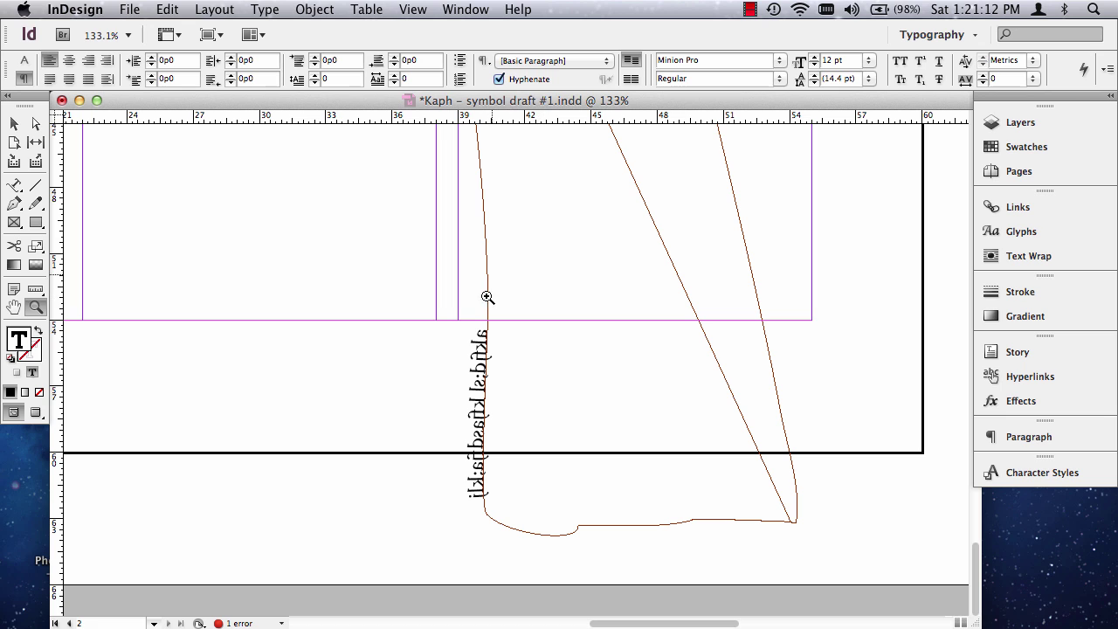
key("super+0")
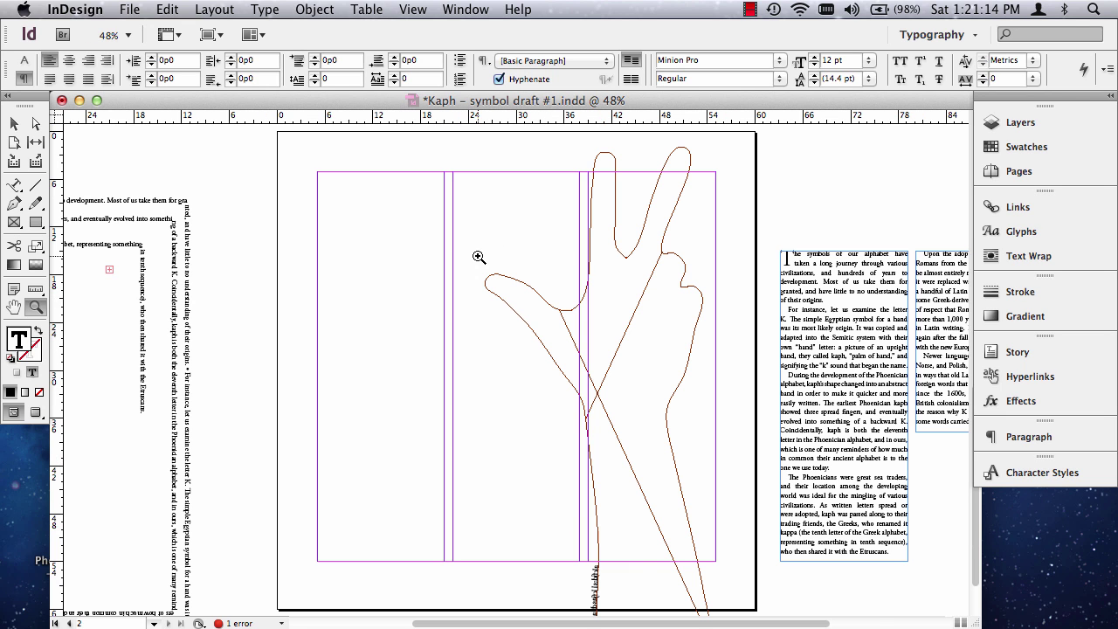
Flip the hand outline with its path type horizontally, place it on page 2 at X 10p9.114, Y 2p4.5, and check the lettering.
left_click(15, 124)
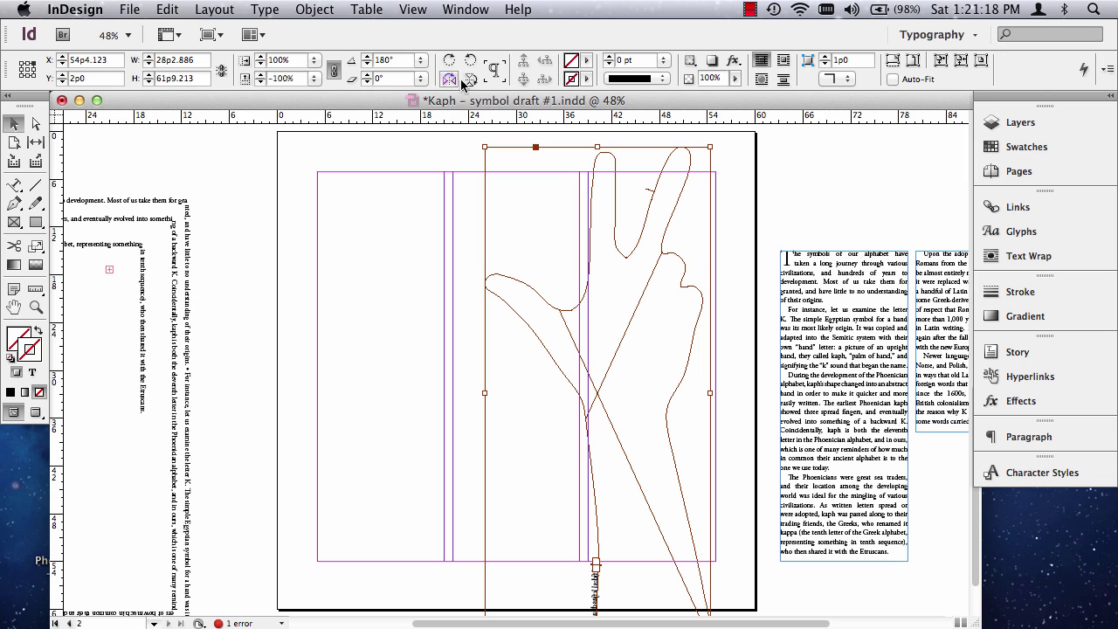
left_click(450, 81)
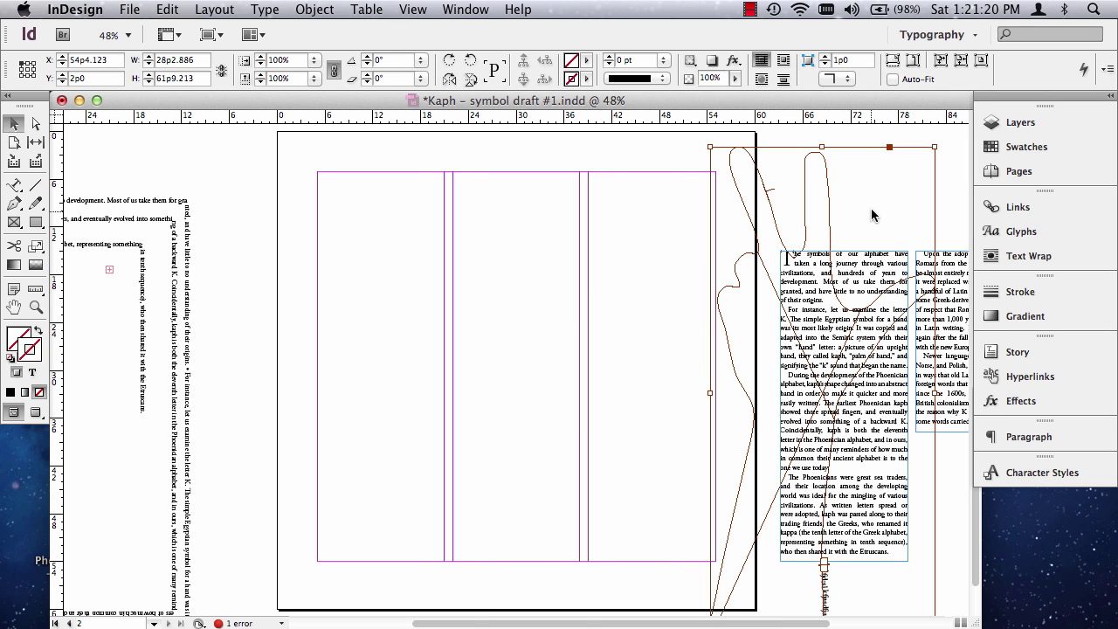
left_click_drag(782, 213, 480, 170)
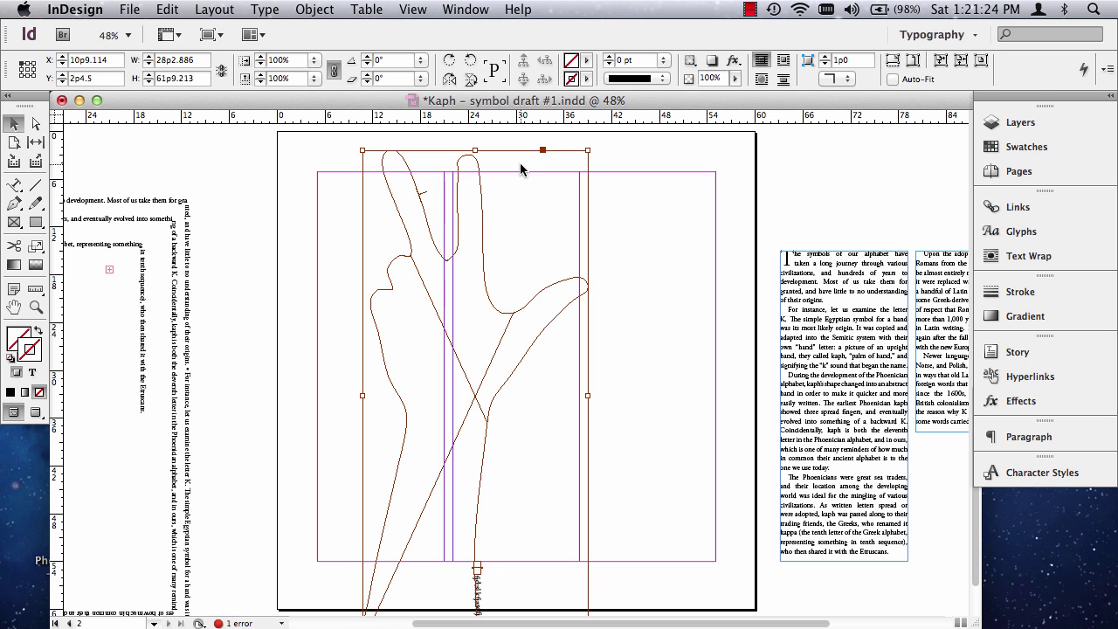
scroll(485, 219, "up", 10)
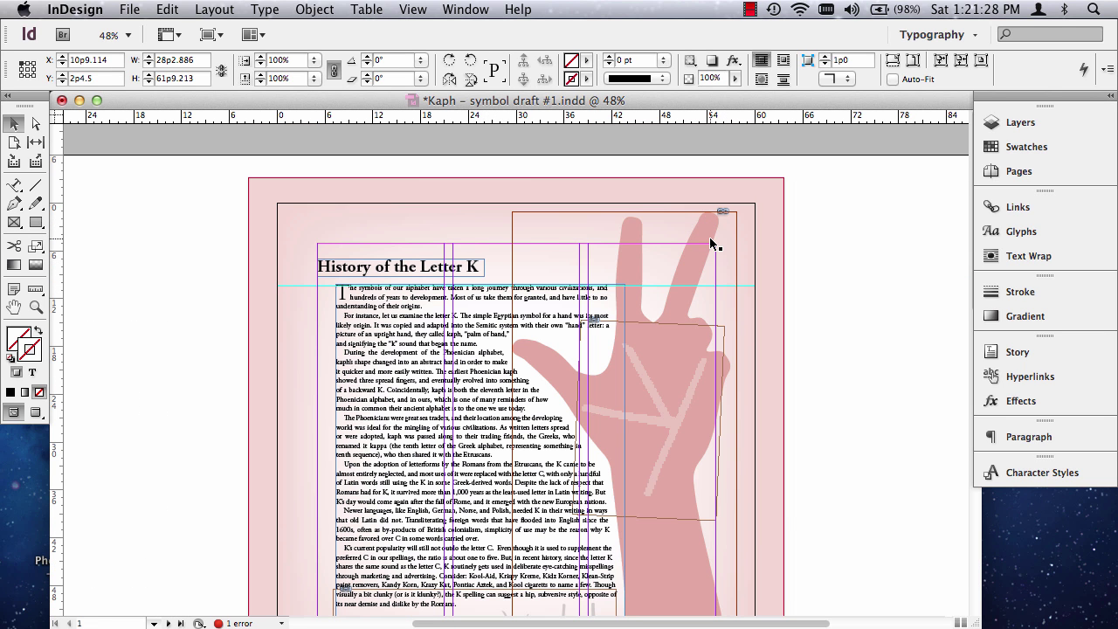
scroll(618, 528, "down", 10)
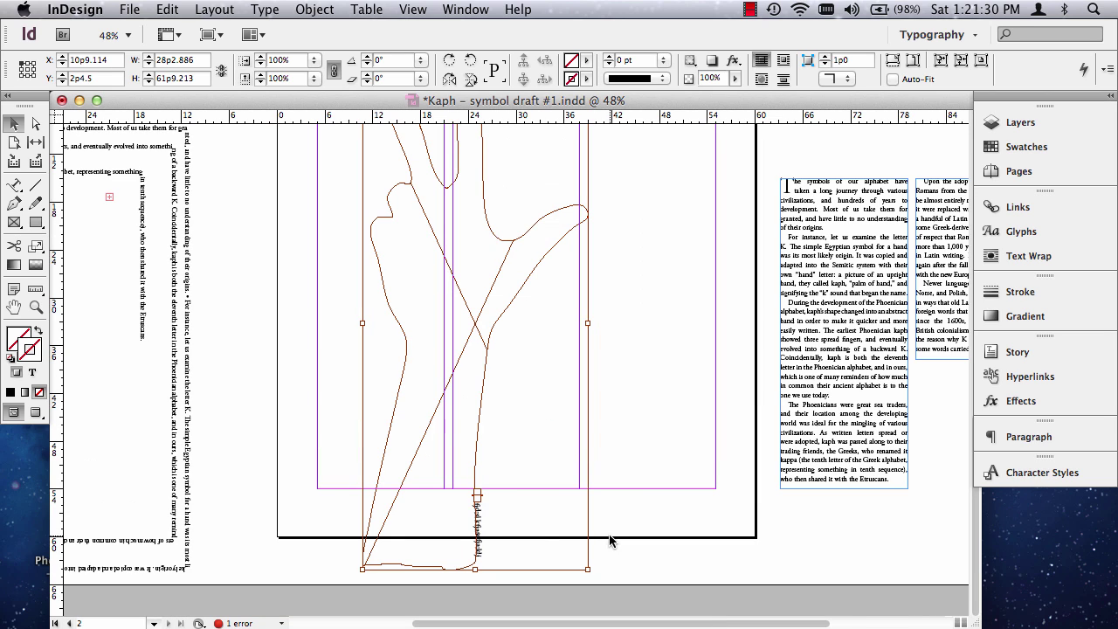
left_click(36, 306)
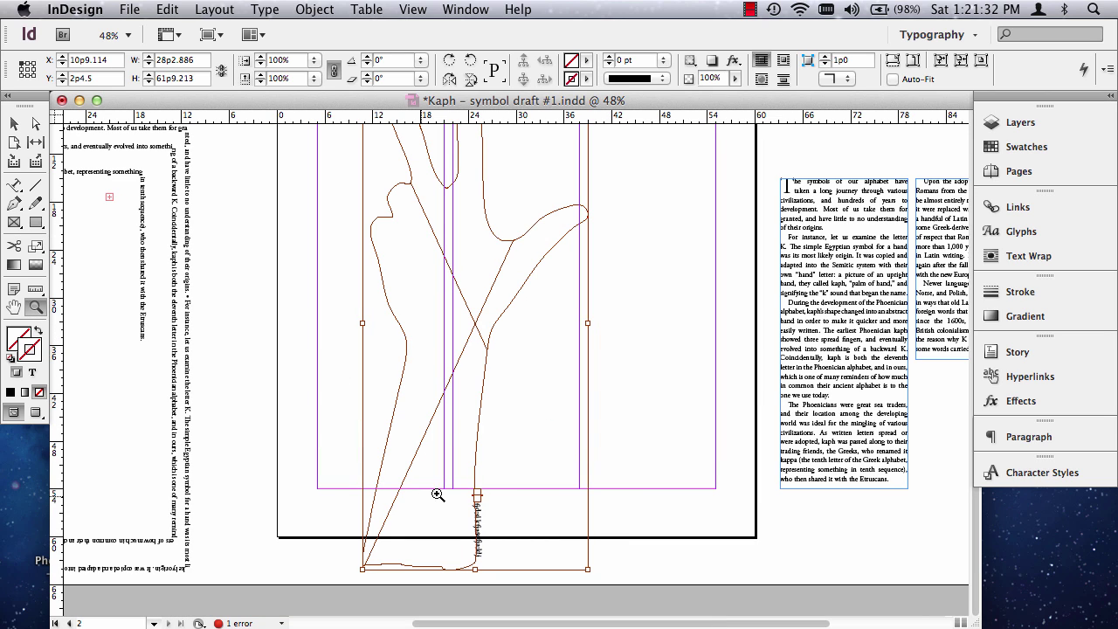
left_click_drag(433, 491, 521, 562)
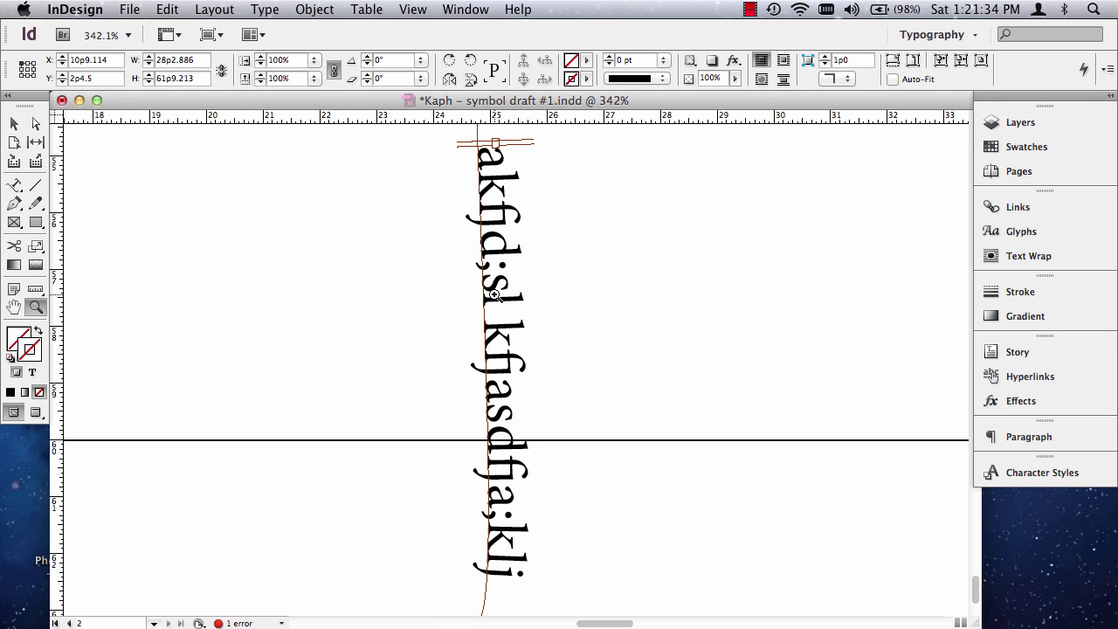
key("super+alt+2")
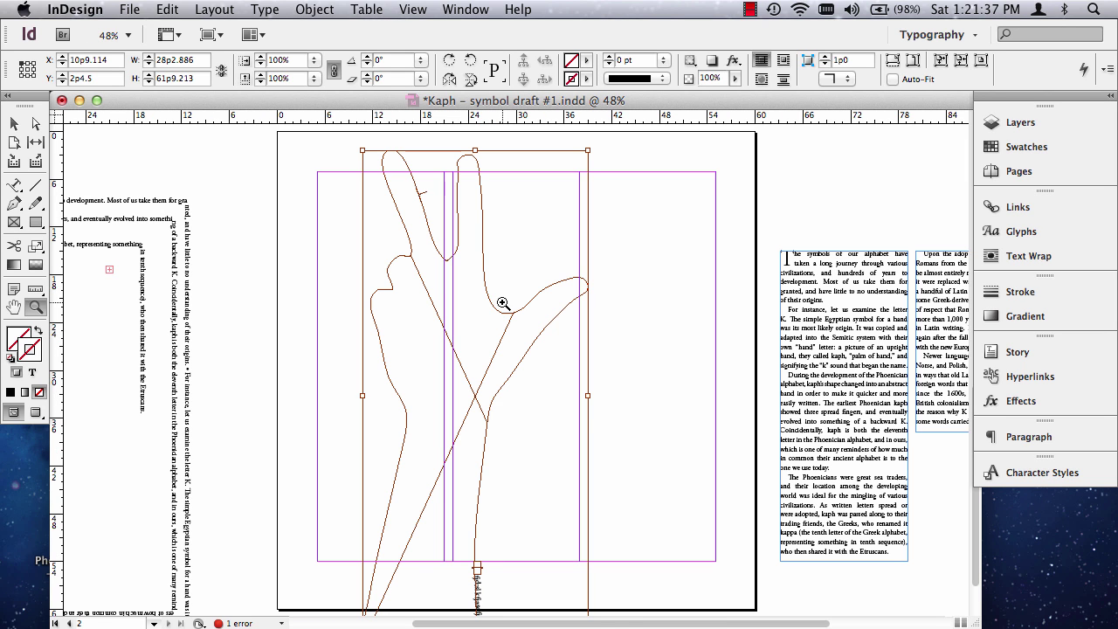
left_click(14, 124)
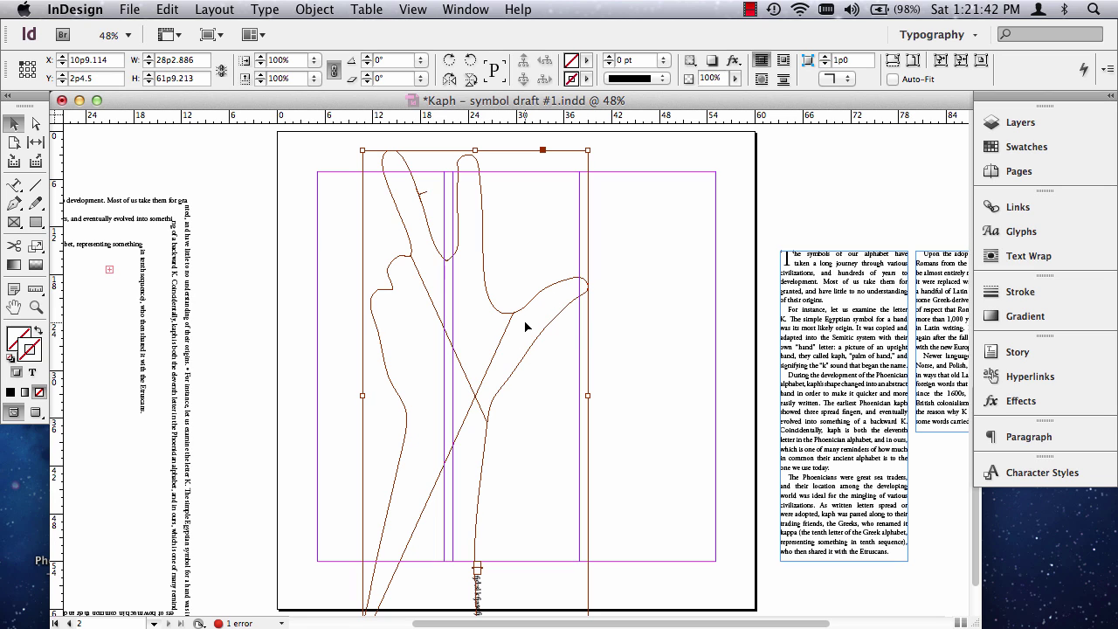
Undo the hand outline's placement, flip, path type, image deletion and frame conversion to restore the pink hand image, and deselect it.
key("ctrl+z")
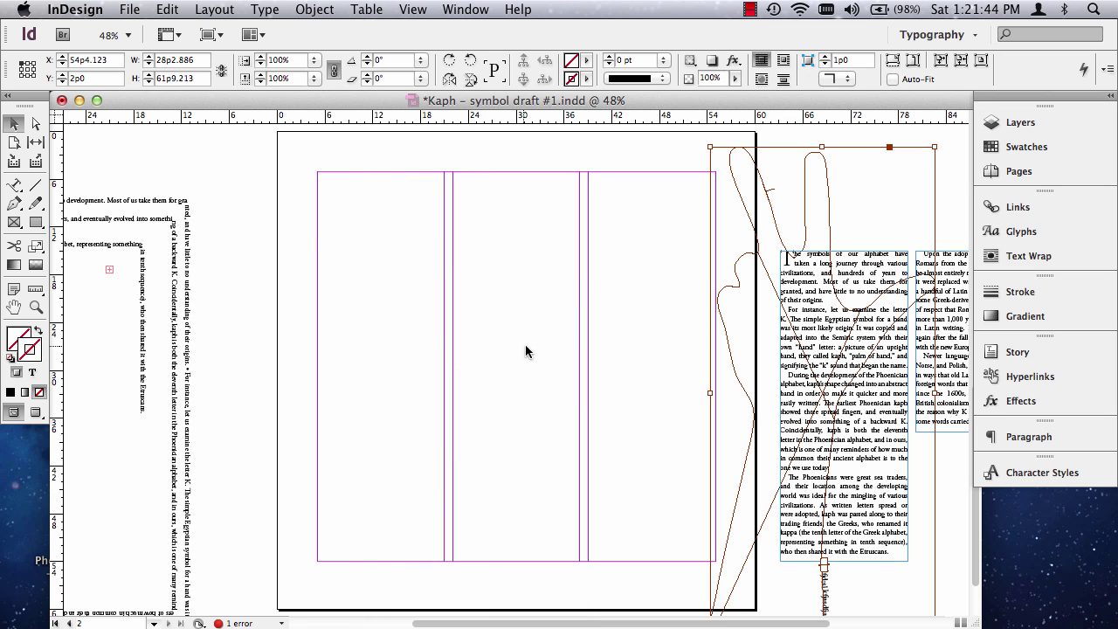
mouse_move(836, 197)
left_mouse_down()
mouse_move(677, 169)
mouse_move(602, 175)
mouse_move(616, 180)
left_mouse_up()
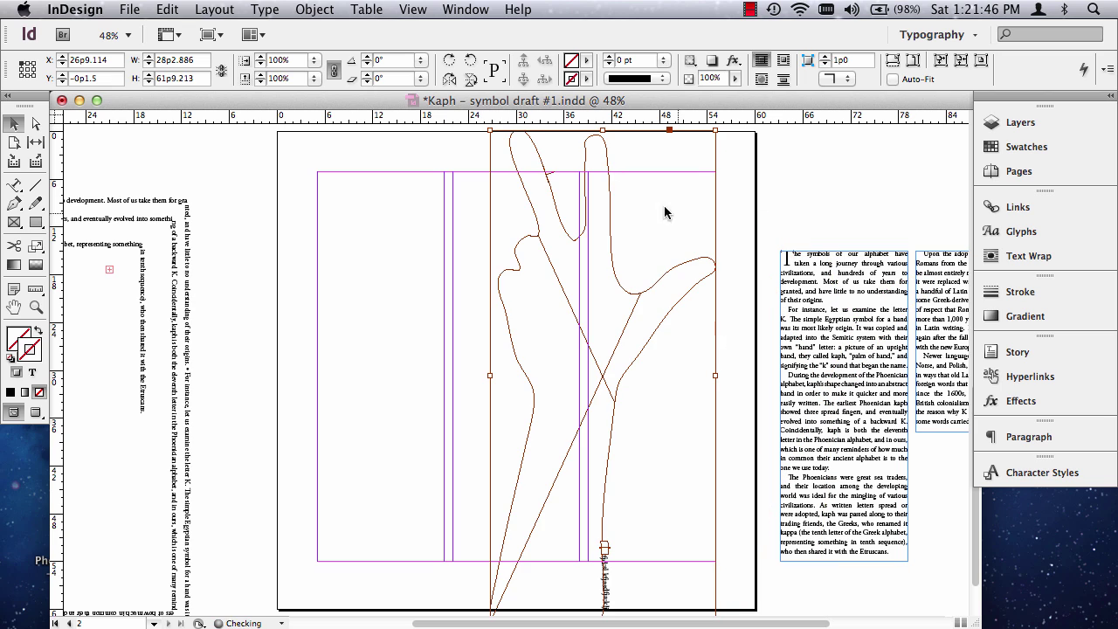
key("ctrl+z")
key("ctrl+z")
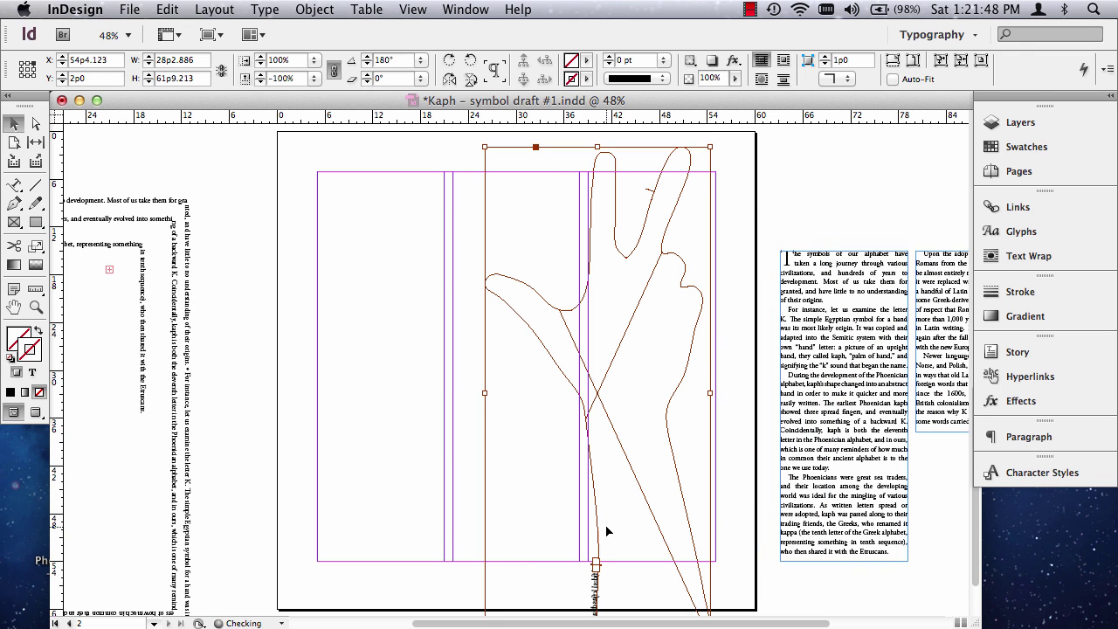
key("ctrl+z")
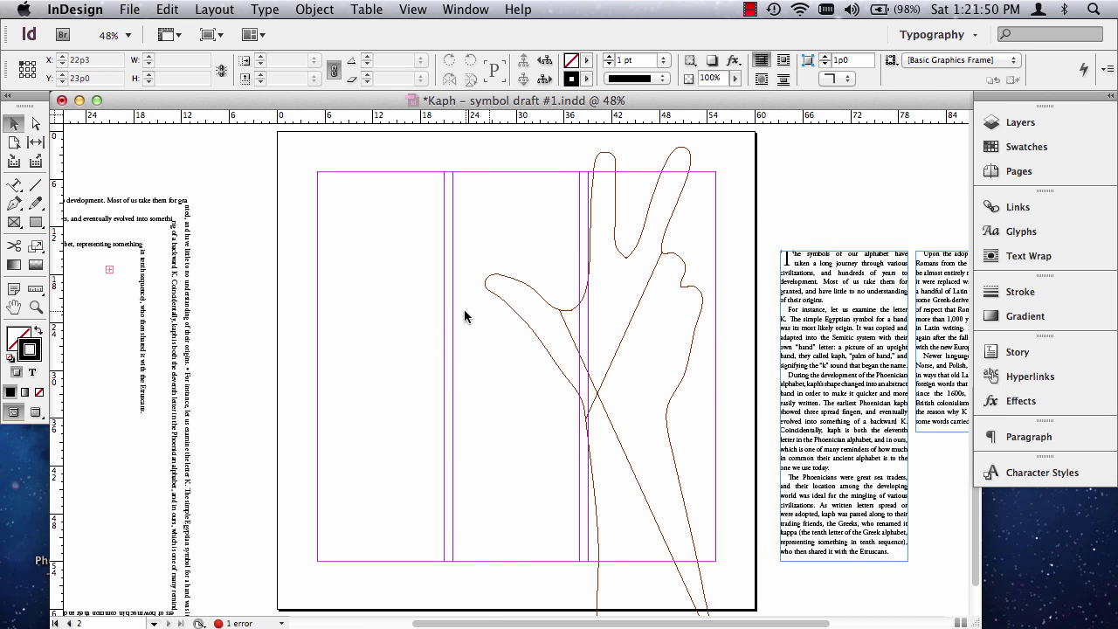
key("ctrl+z")
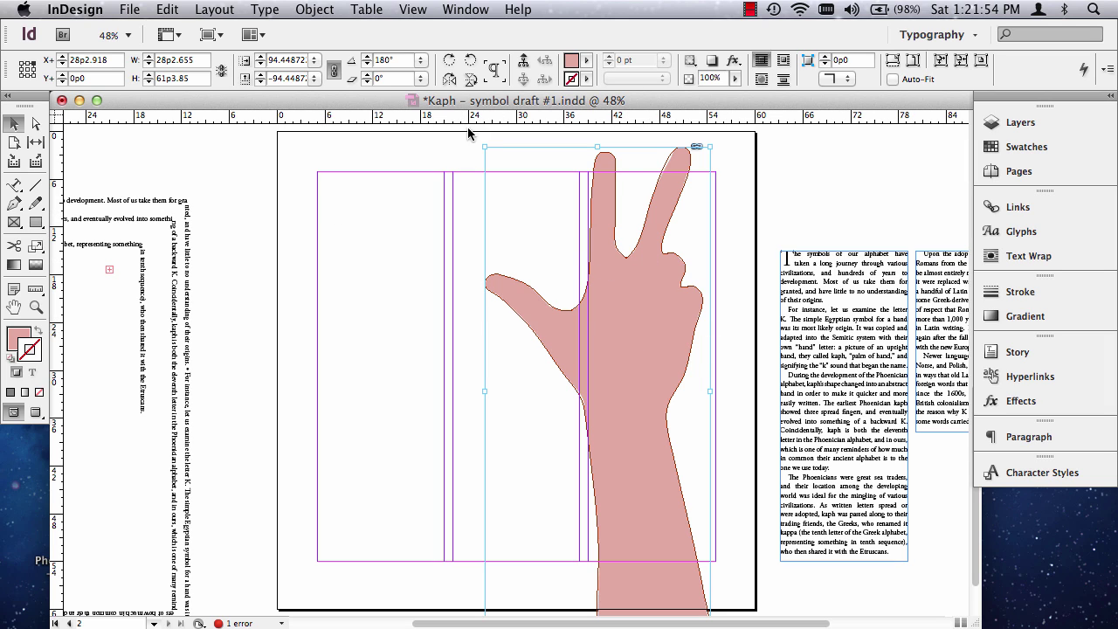
key("ctrl+z")
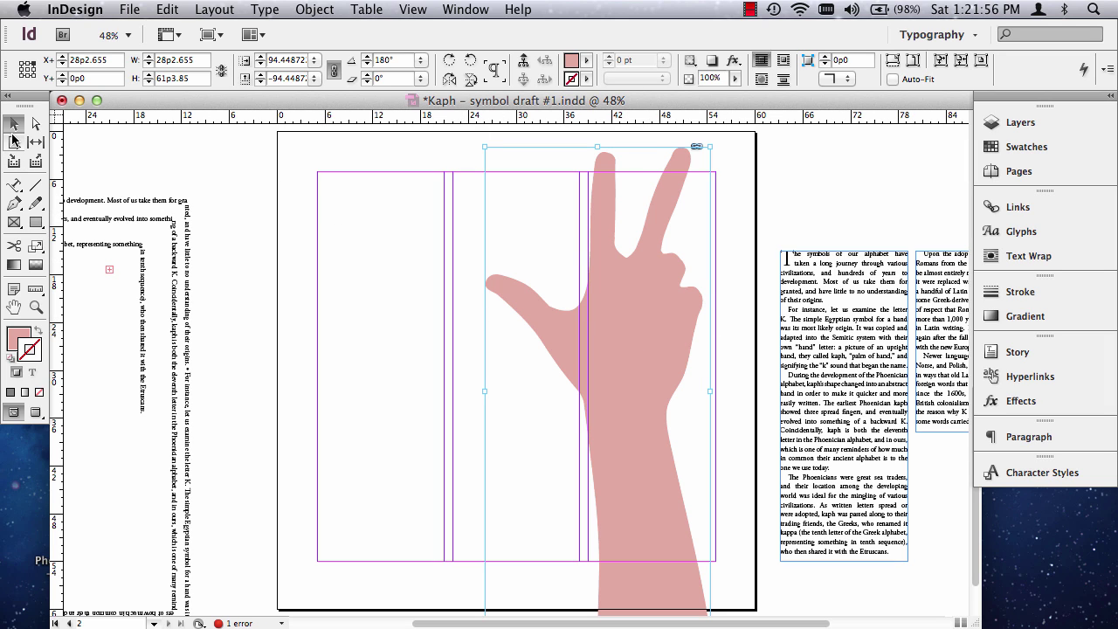
left_click(153, 144)
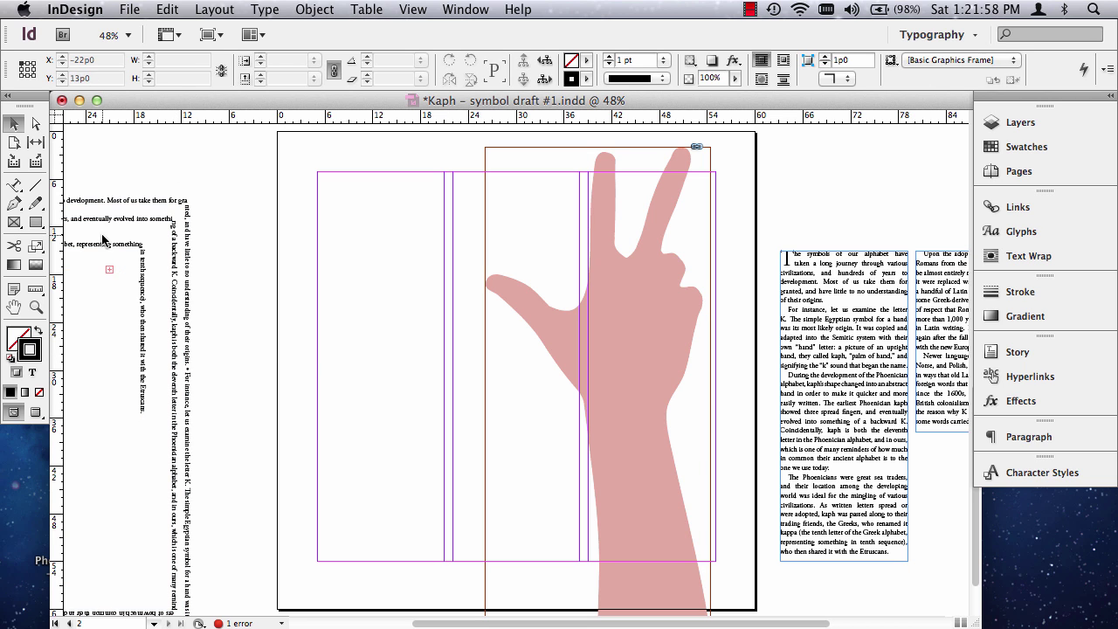
Start a Pen path on the forearm's left edge at about X 40p6, Y 53p5, and trace it up to just below the wrist.
key("p")
scroll(376, 380, "down", 3)
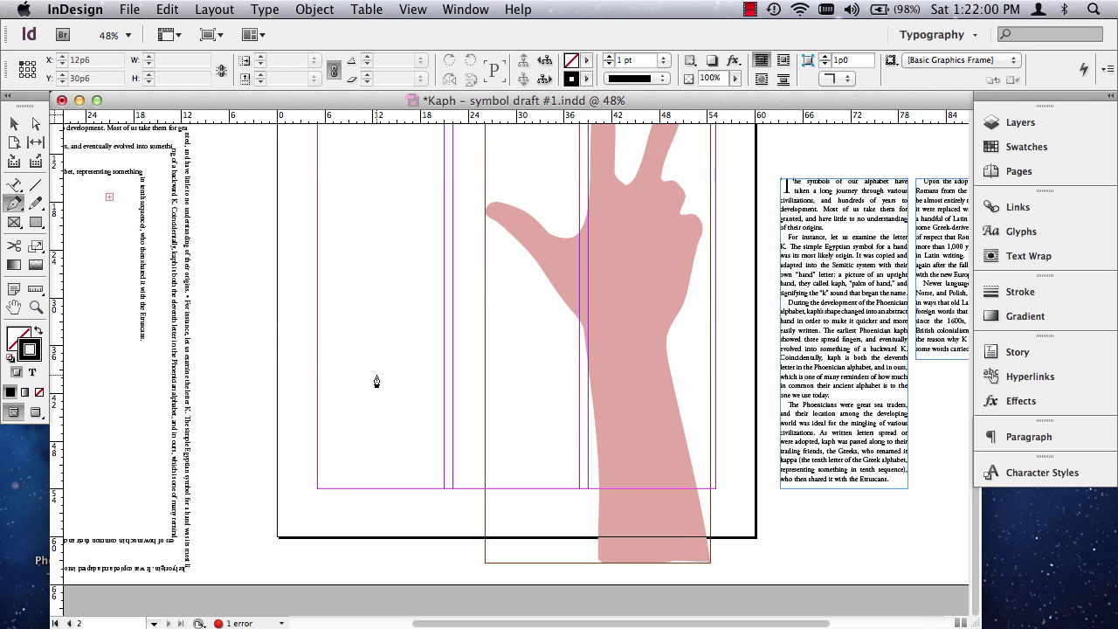
scroll(378, 385, "up", 4)
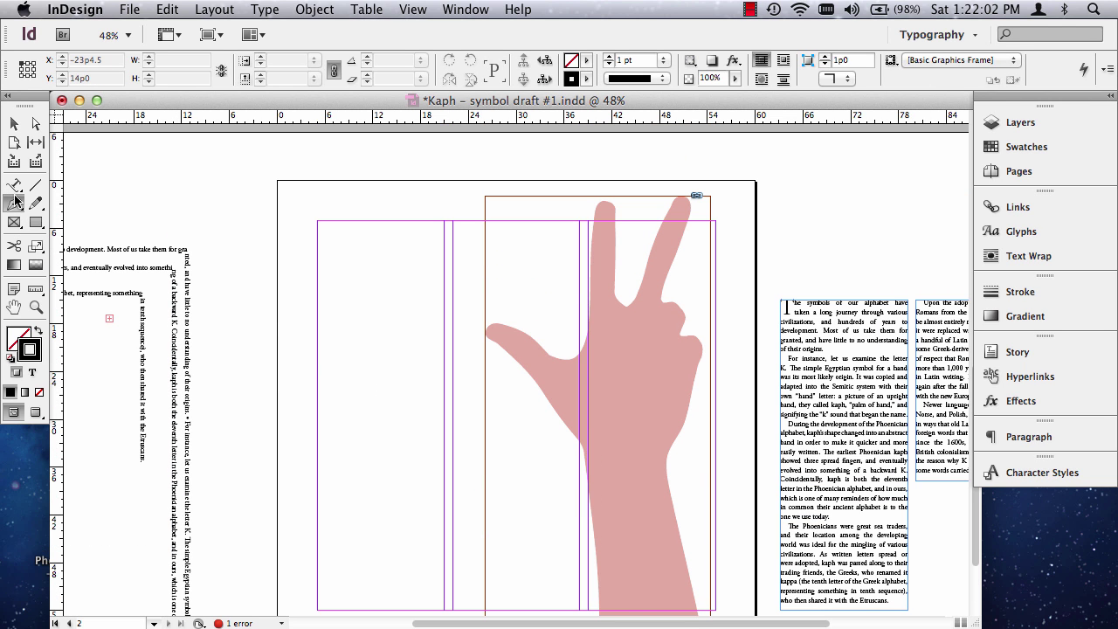
scroll(376, 280, "down", 2)
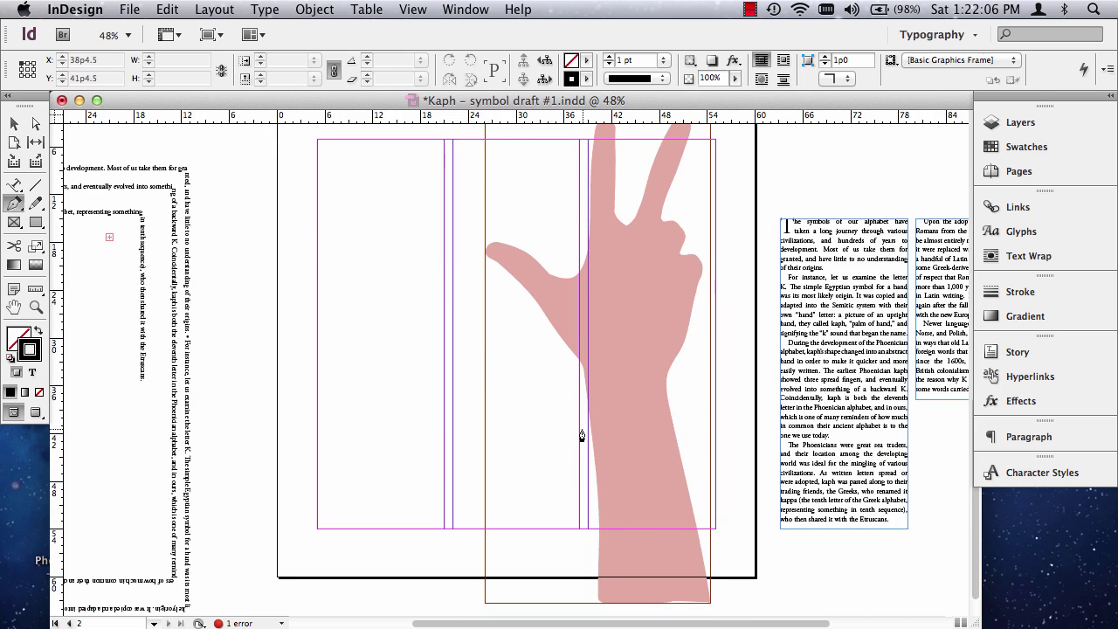
scroll(504, 314, "up", 1)
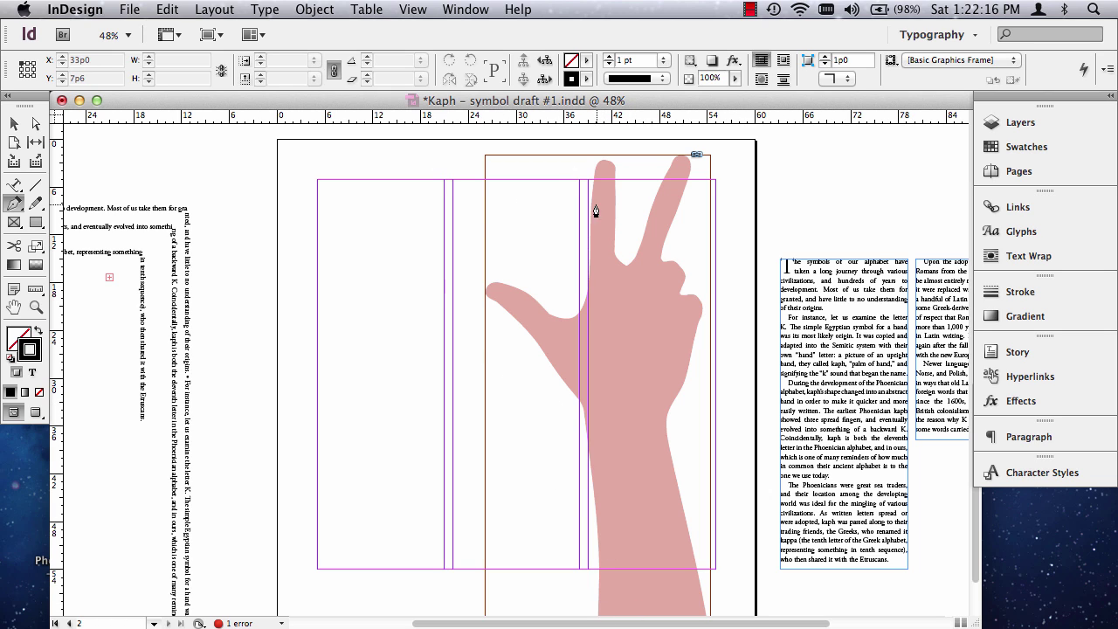
left_click(36, 307)
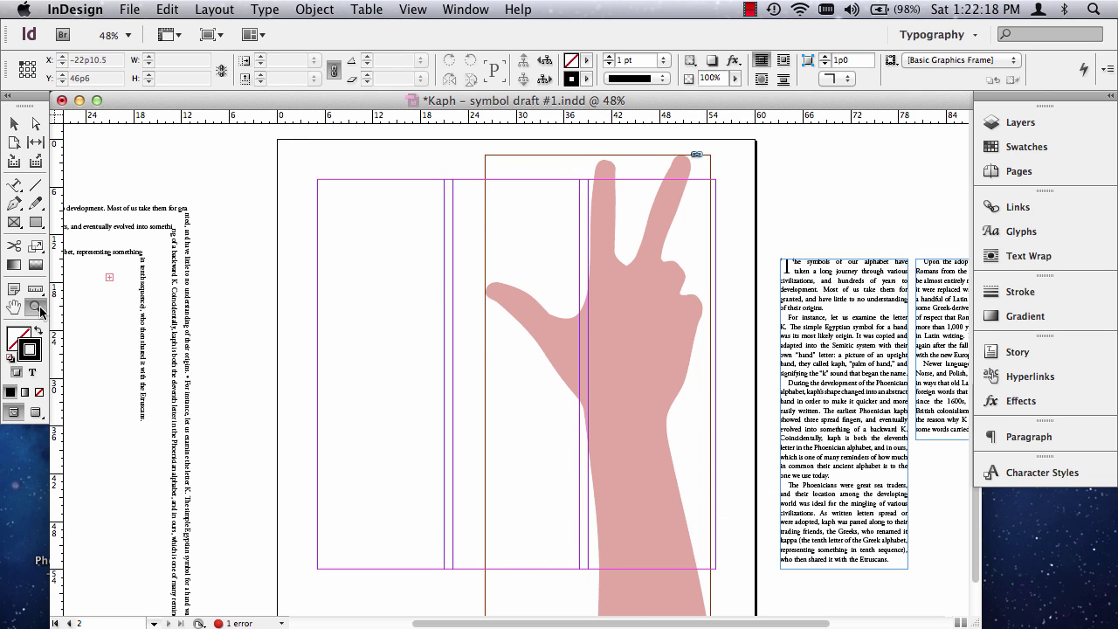
left_click_drag(492, 478, 755, 615)
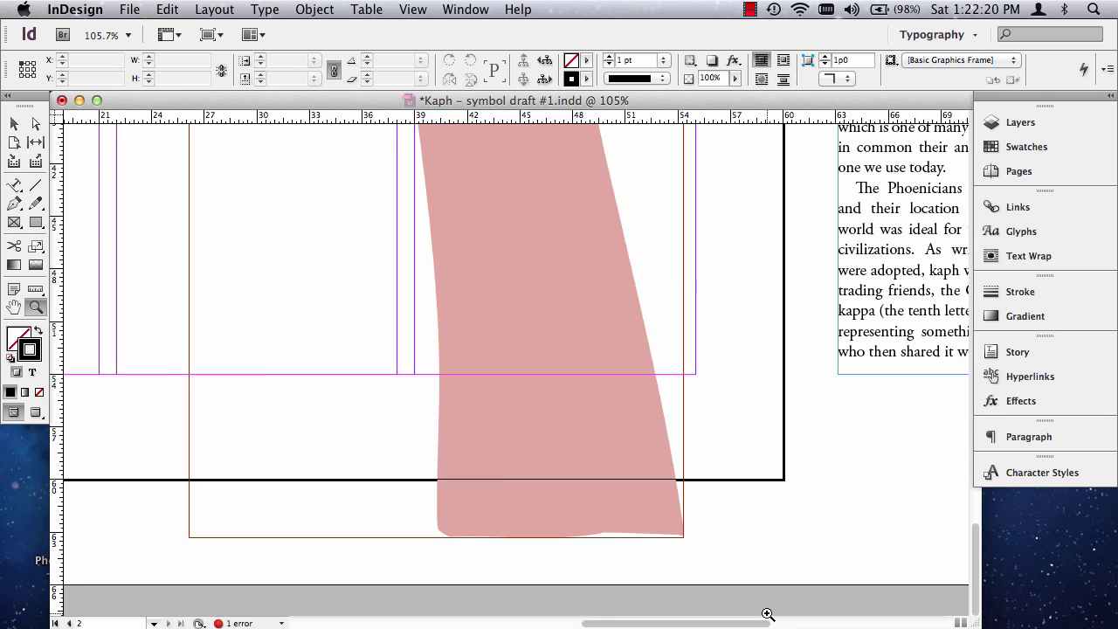
left_click(14, 202)
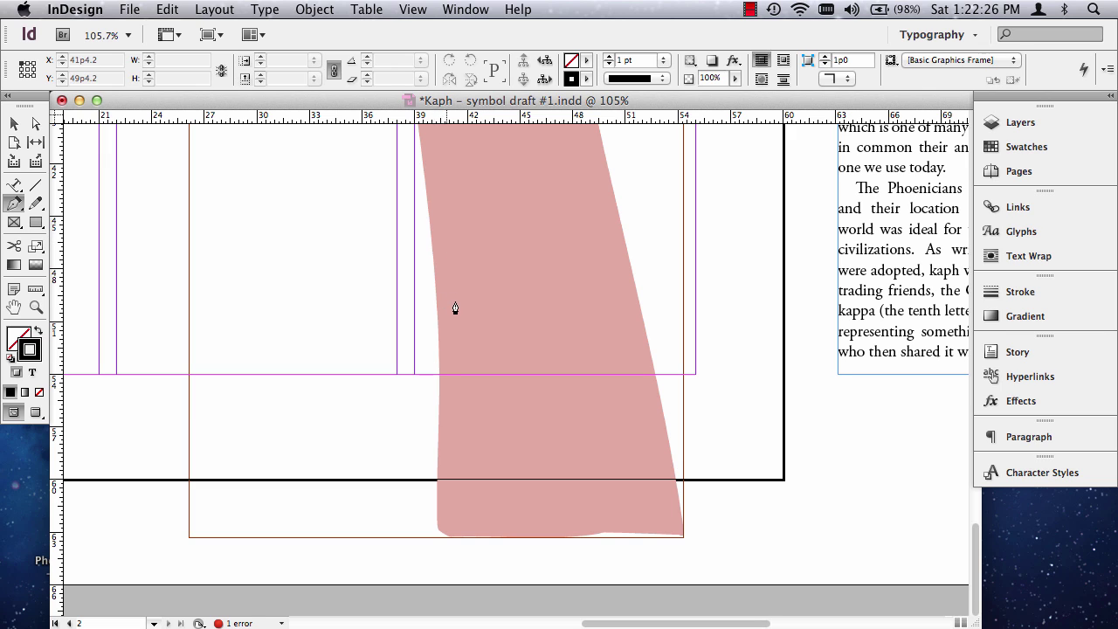
left_click(439, 364)
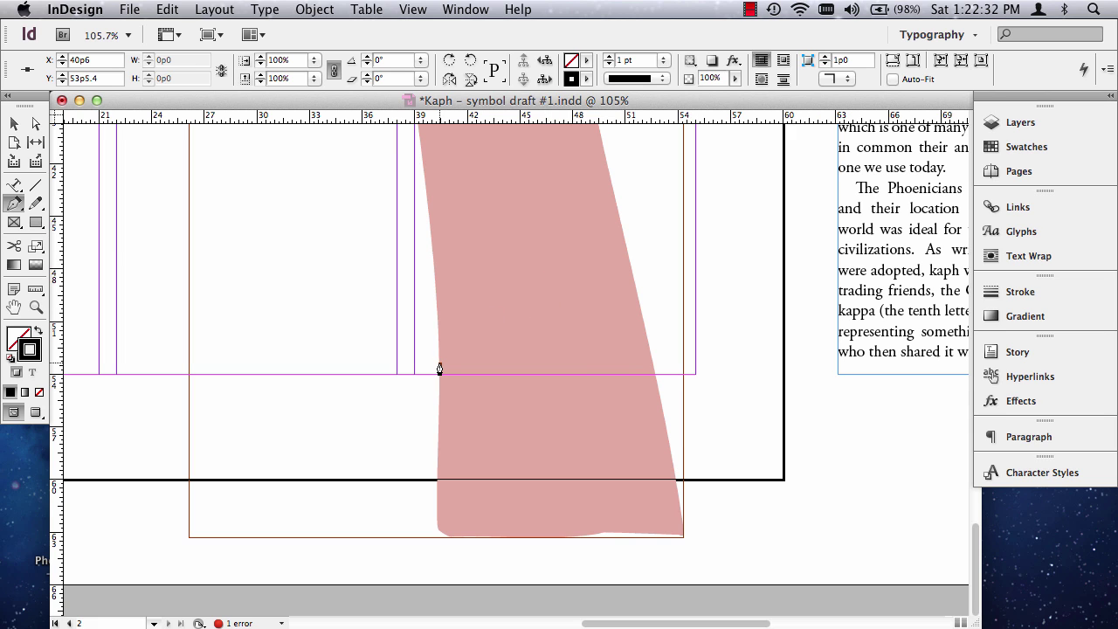
scroll(440, 369, "up", 4)
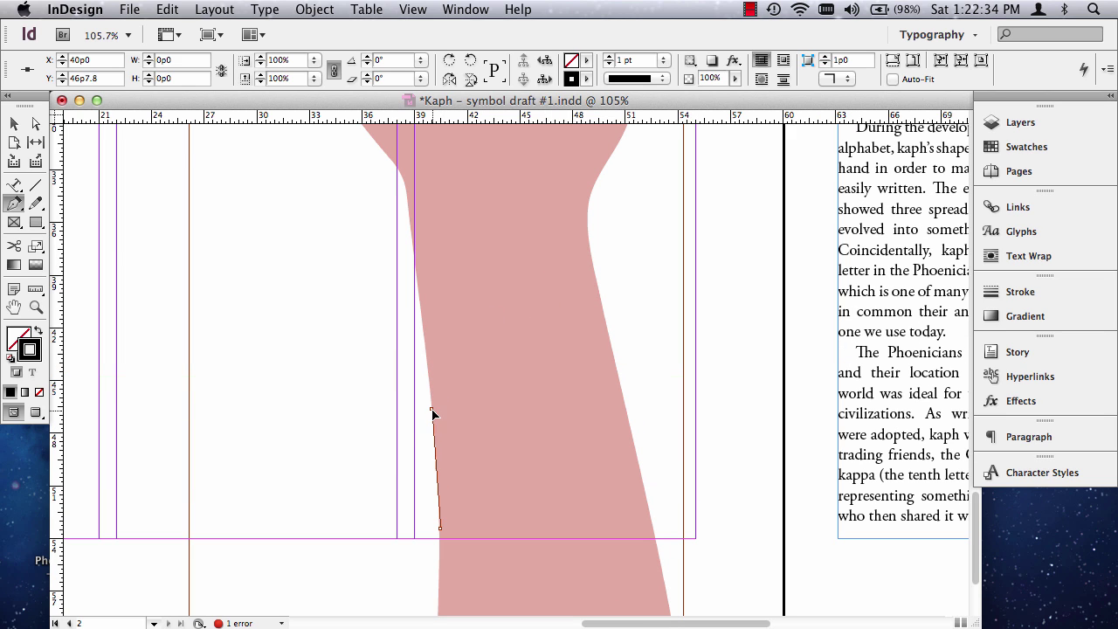
left_click_drag(432, 409, 417, 365)
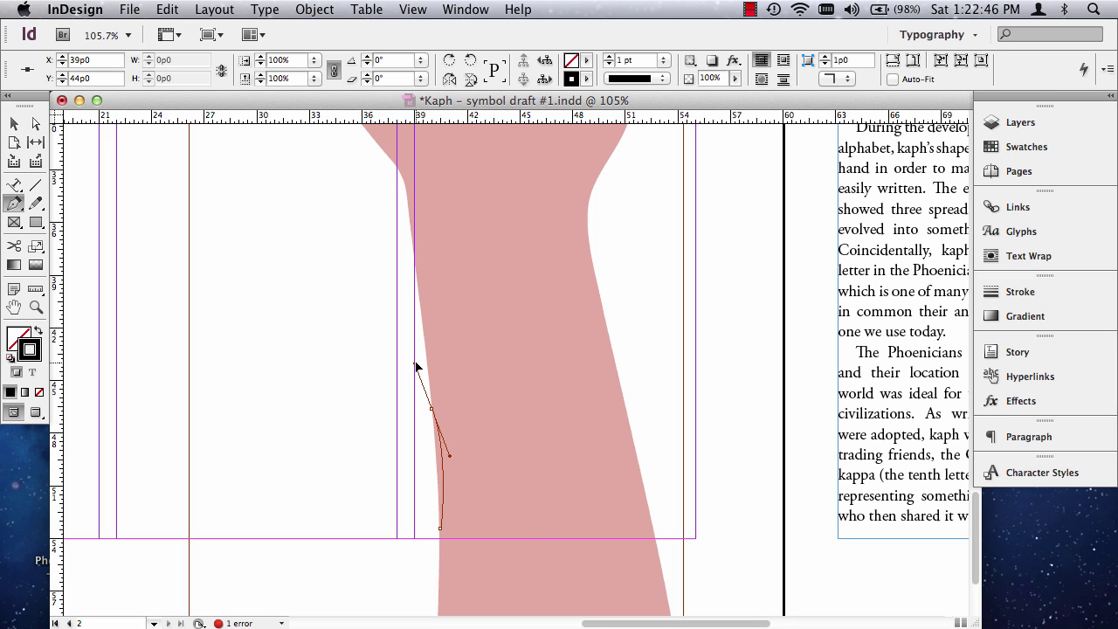
mouse_move(415, 371)
left_mouse_down()
mouse_move(393, 410)
mouse_move(397, 385)
mouse_move(426, 361)
left_mouse_up()
left_click_drag(414, 236, 411, 196)
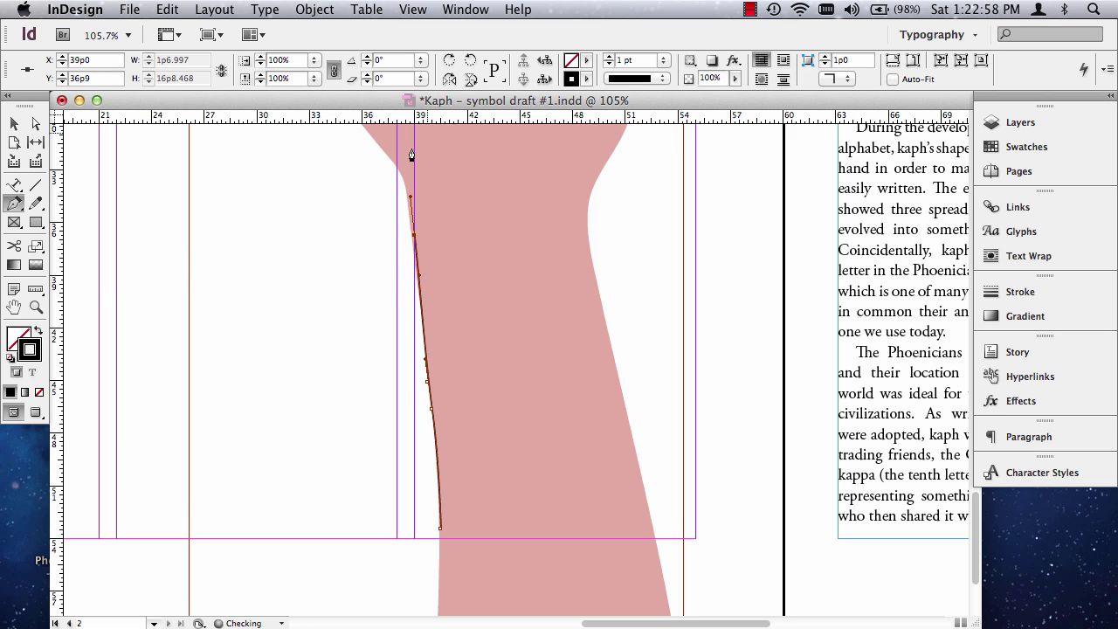
Continue the Pen path with curved points around the wrist and along the lower edge of the thumb.
scroll(478, 229, "up", 5)
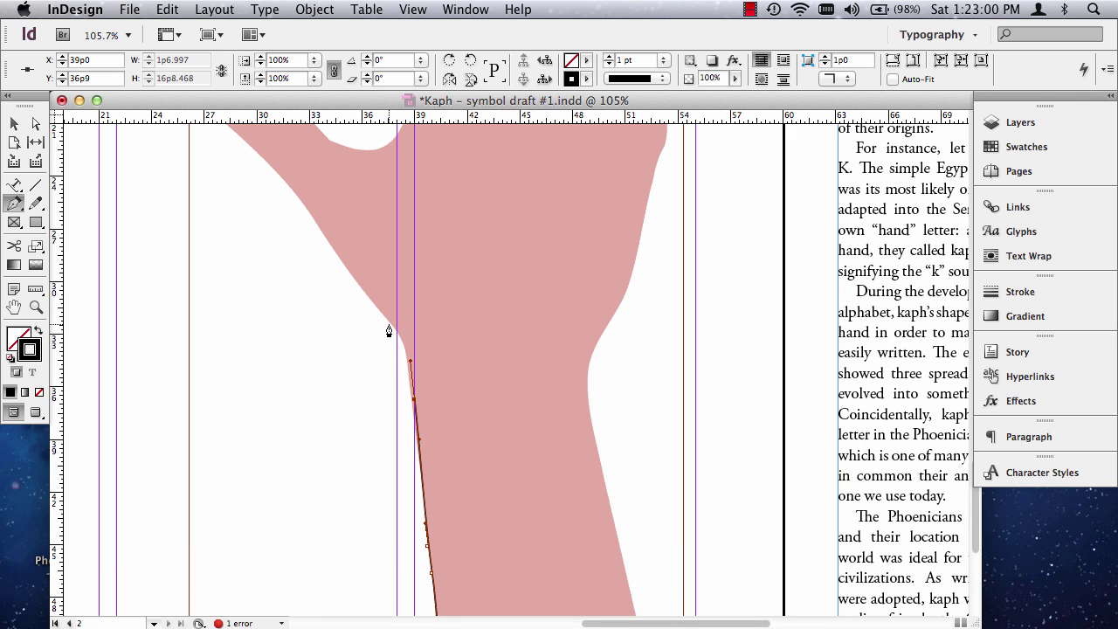
left_click_drag(388, 324, 368, 302)
left_click(295, 201)
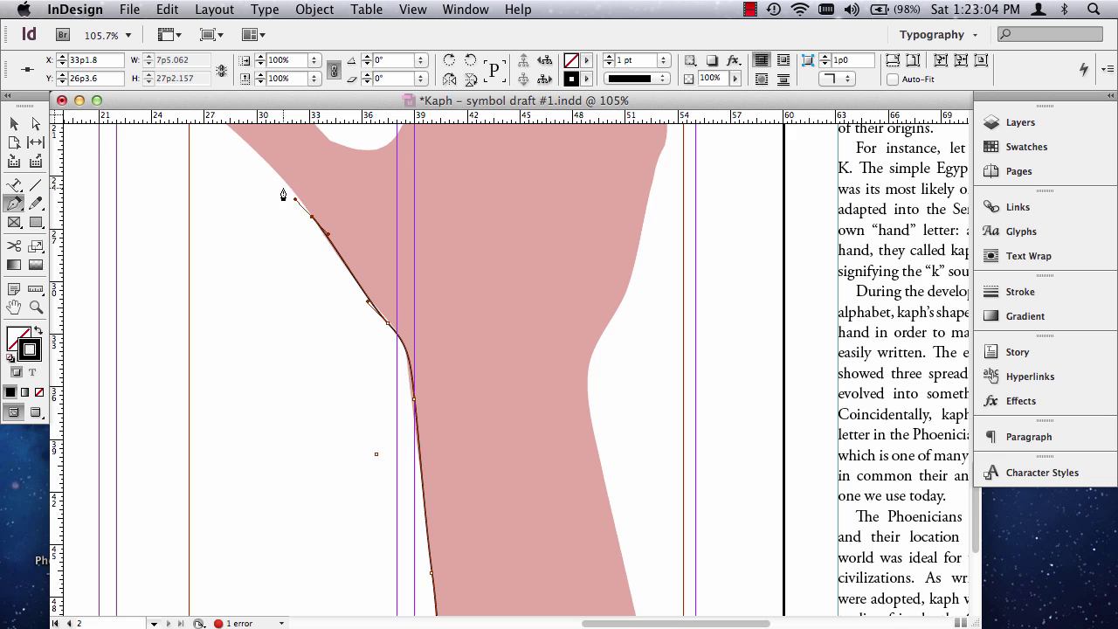
scroll(283, 194, "down", 4)
scroll(283, 194, "up", 20)
scroll(283, 193, "down", 20)
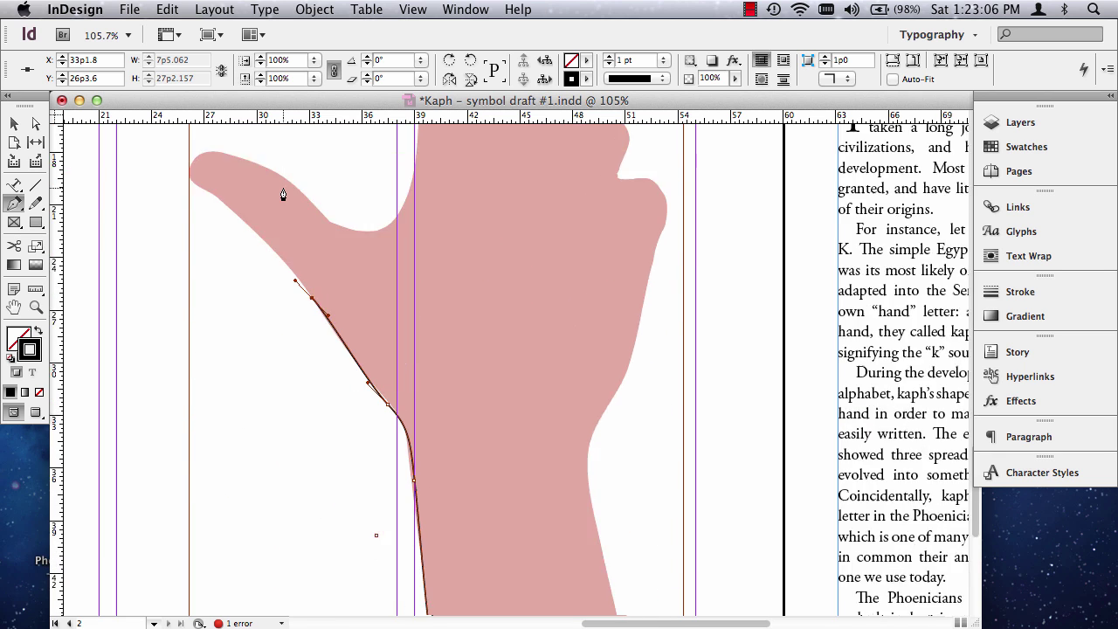
scroll(283, 210, "up", 9)
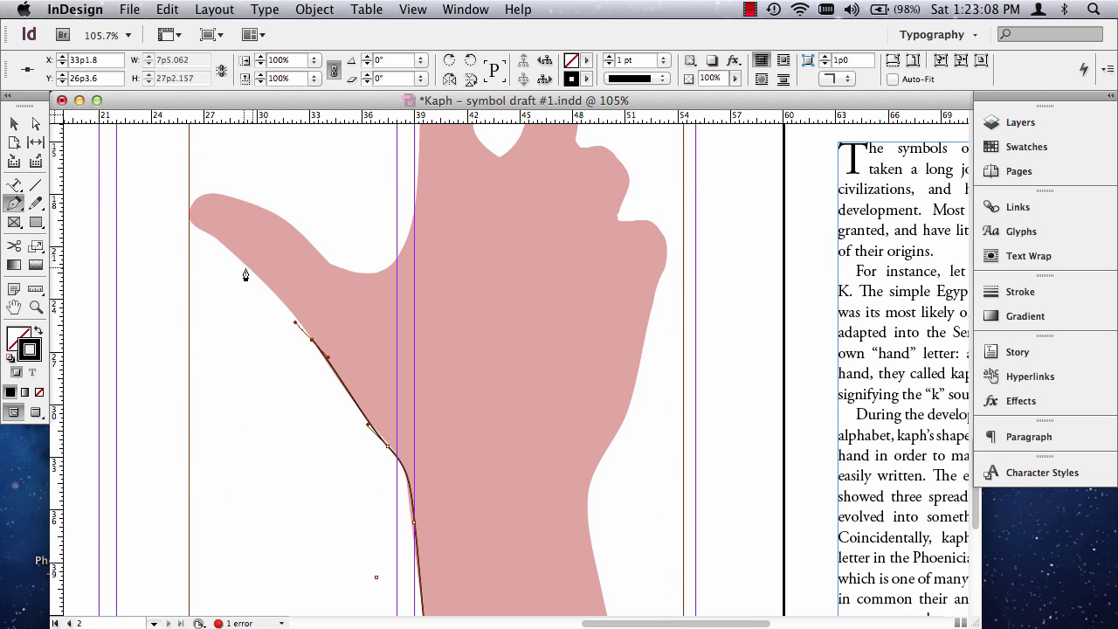
left_click_drag(233, 251, 212, 236)
Trace the path around the thumb tip and along its upper edge into the curve beside the palm.
left_click_drag(195, 197, 281, 219)
left_click_drag(317, 252, 414, 238)
scroll(411, 242, "down", 5)
scroll(412, 243, "up", 7)
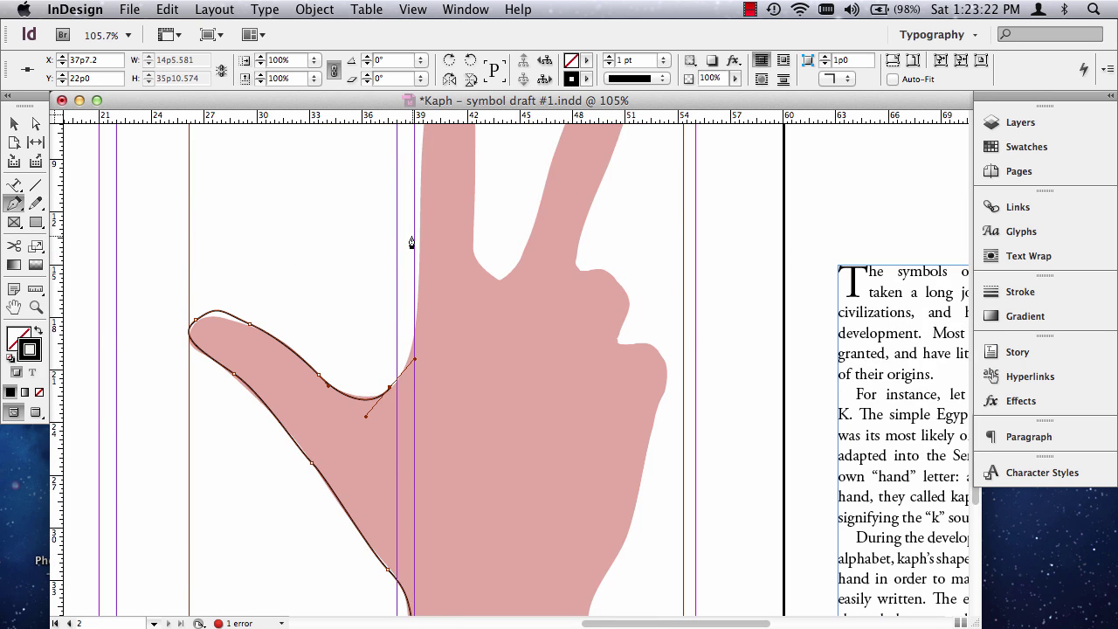
Extend the path up the left edge of the upright finger to the start of its rounded tip.
scroll(412, 242, "up", 6)
scroll(412, 242, "down", 5)
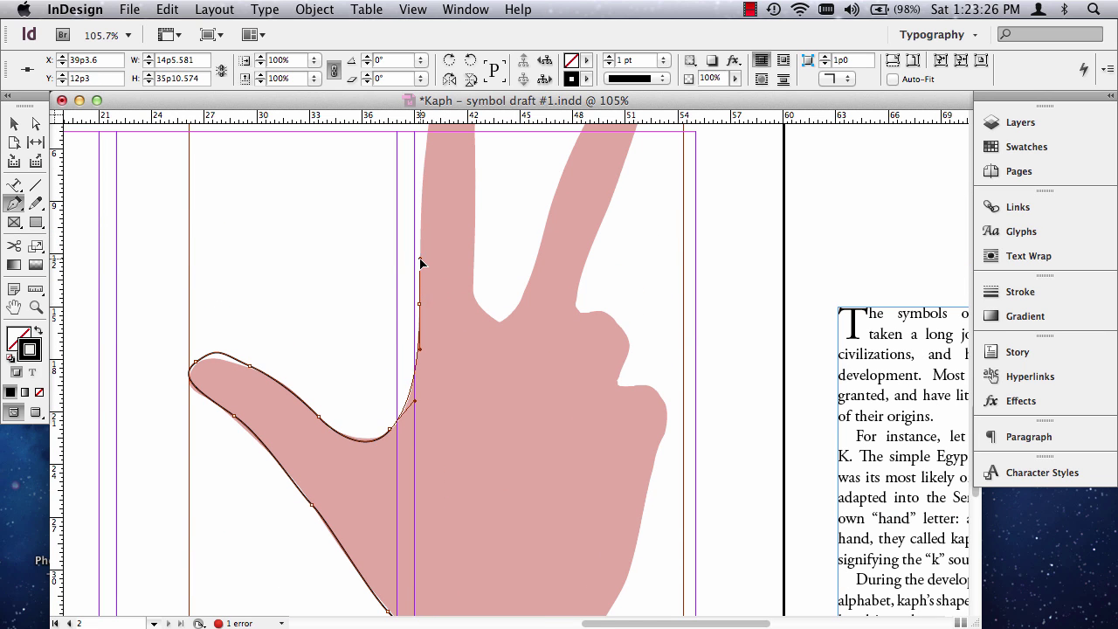
left_click(422, 224)
scroll(431, 153, "up", 1)
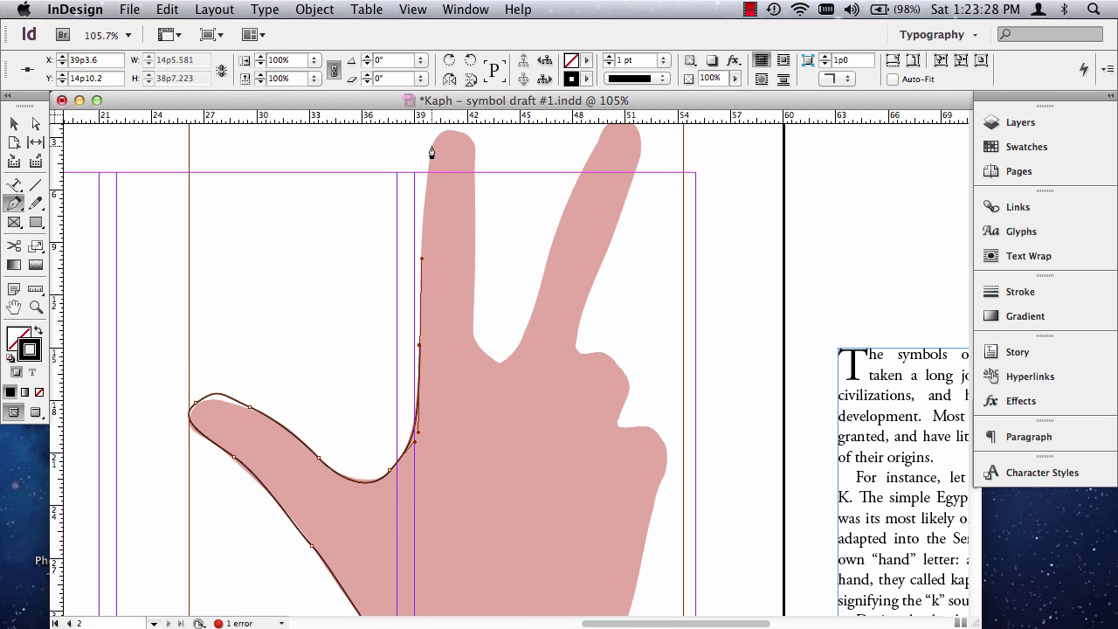
left_click(437, 139)
left_click_drag(450, 131, 451, 132)
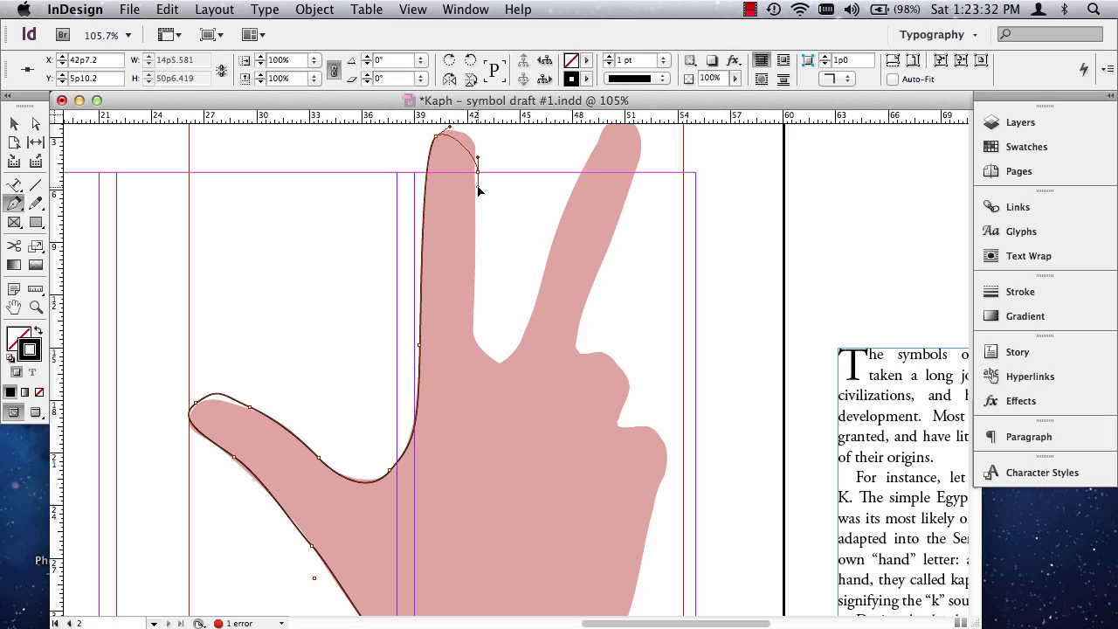
Curve the path over the upright finger's tip and down its right edge into the gap between the two fingers.
left_click_drag(477, 171, 476, 221)
mouse_move(477, 223)
left_mouse_down()
mouse_move(433, 226)
mouse_move(474, 228)
mouse_move(479, 177)
mouse_move(475, 218)
left_mouse_up()
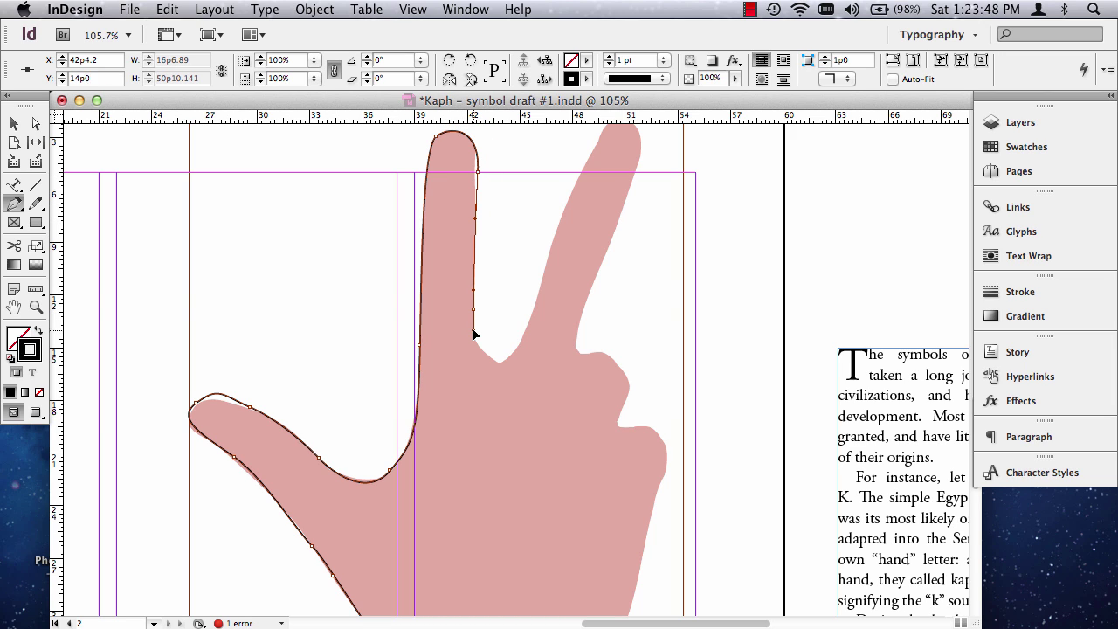
left_click(475, 333)
left_click_drag(495, 363, 516, 367)
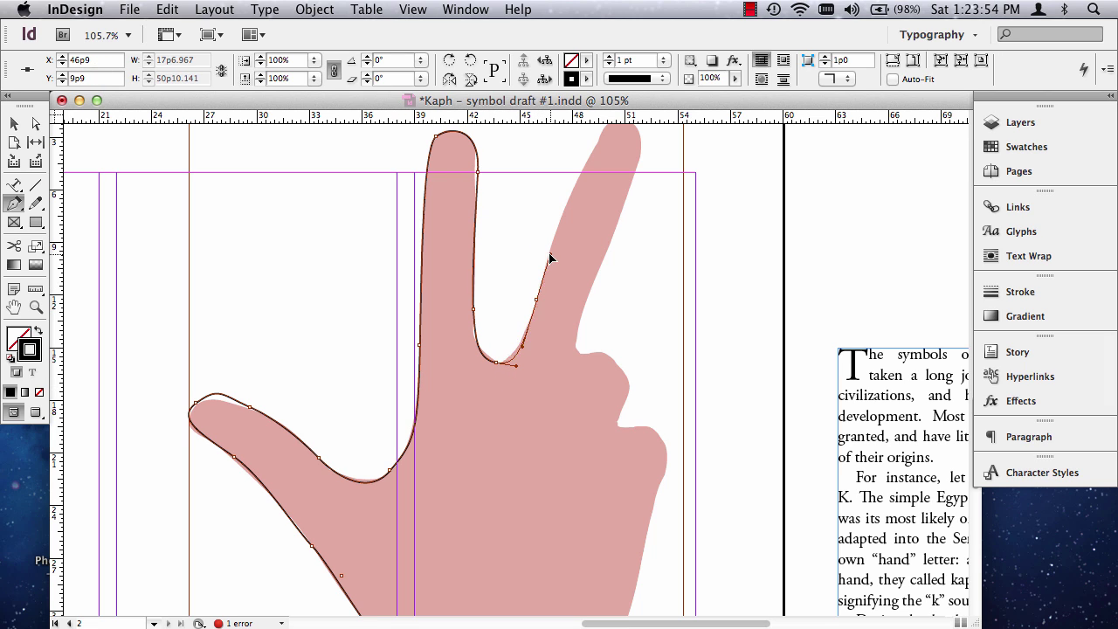
Trace the path up the left edge of the slanted finger to just below its tip.
left_click_drag(535, 299, 546, 263)
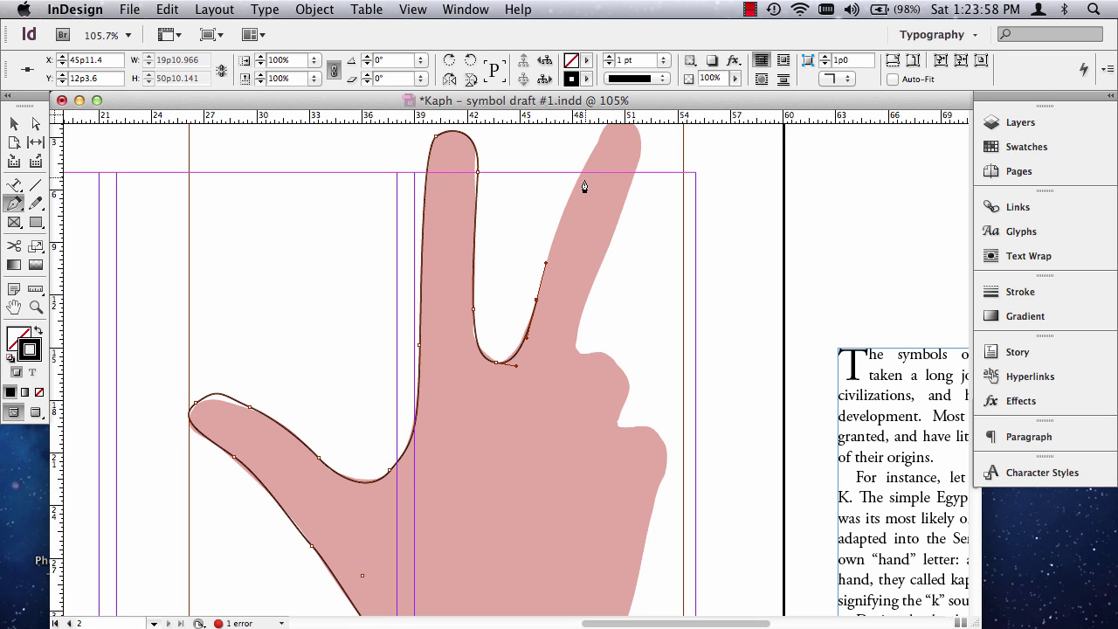
left_click_drag(583, 171, 599, 138)
scroll(666, 157, "down", 2)
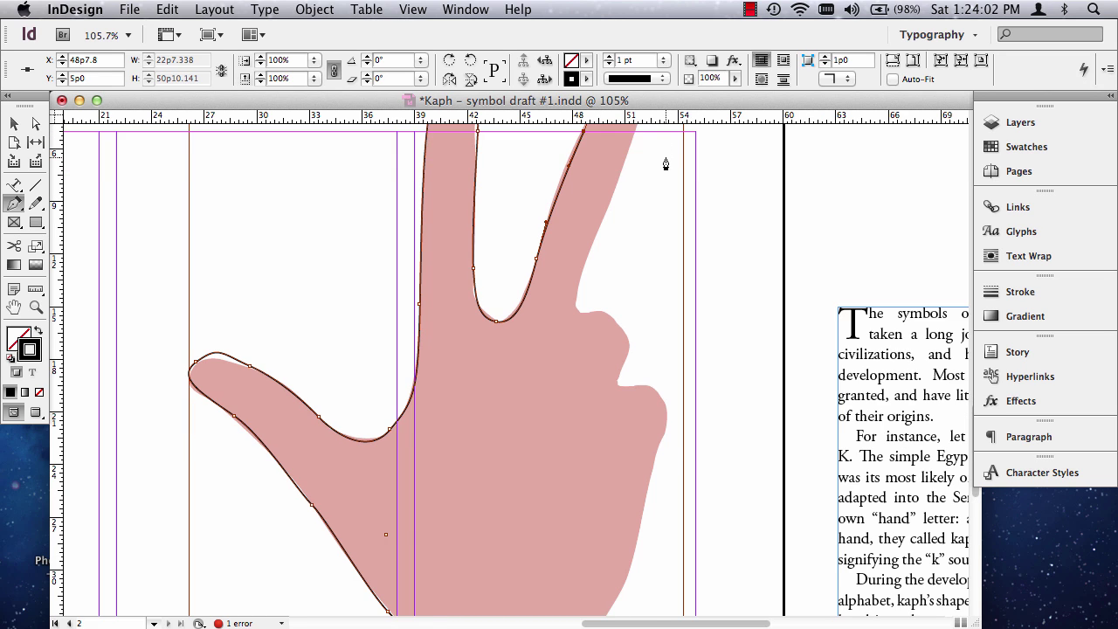
scroll(664, 165, "up", 5)
scroll(666, 165, "down", 3)
scroll(666, 165, "up", 2)
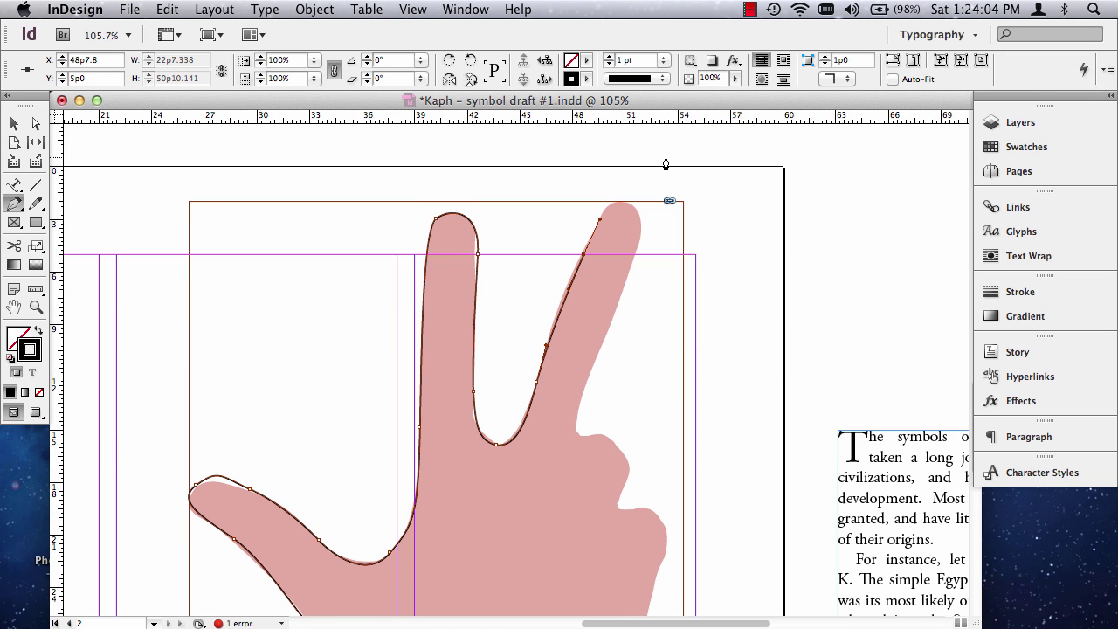
Trace over the slanted finger's tip, down its right edge and around the folded fingers to the outer edge of the palm.
left_click_drag(630, 208, 653, 213)
left_click_drag(620, 292, 609, 334)
left_click_drag(575, 427, 658, 514)
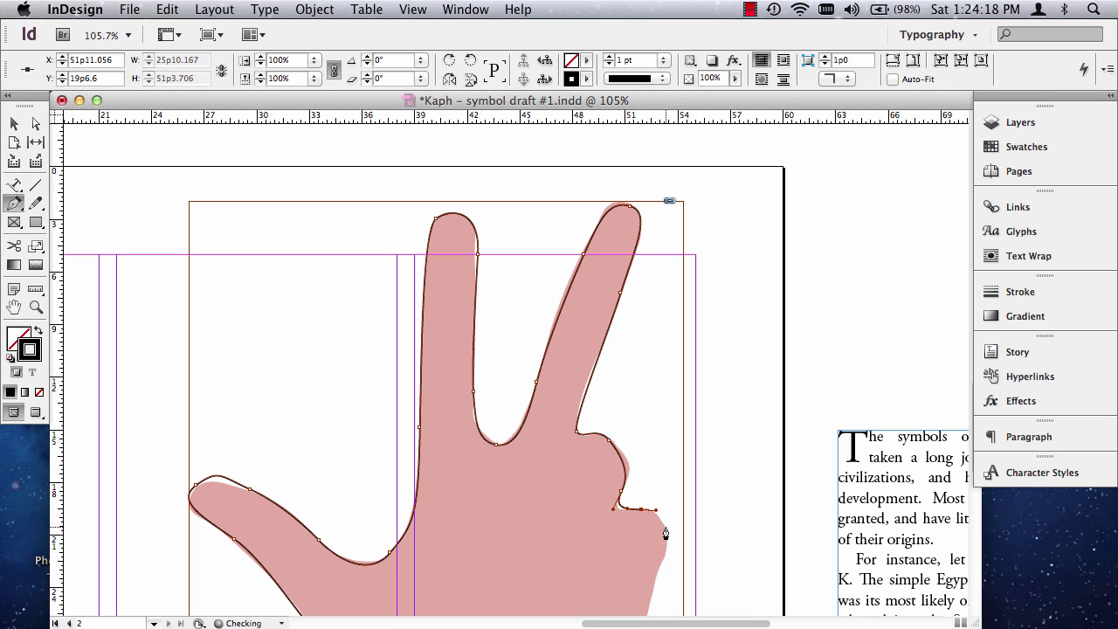
left_click_drag(665, 561, 651, 594)
scroll(650, 596, "down", 5)
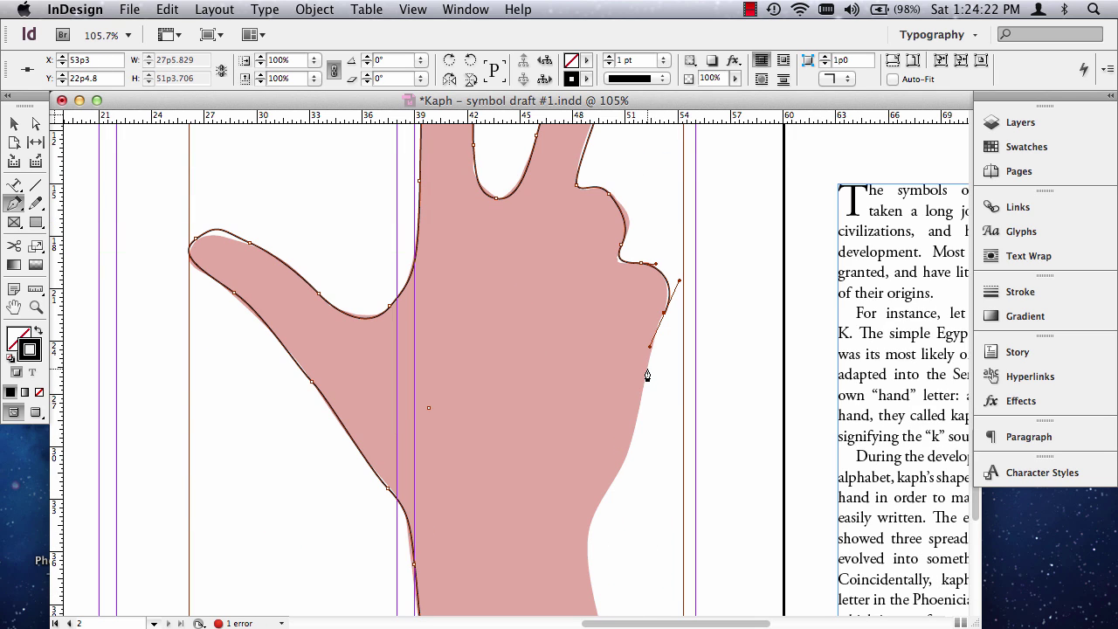
left_click(646, 367)
left_click_drag(642, 407, 628, 485)
key("super+z")
key("super+z")
key("super+z")
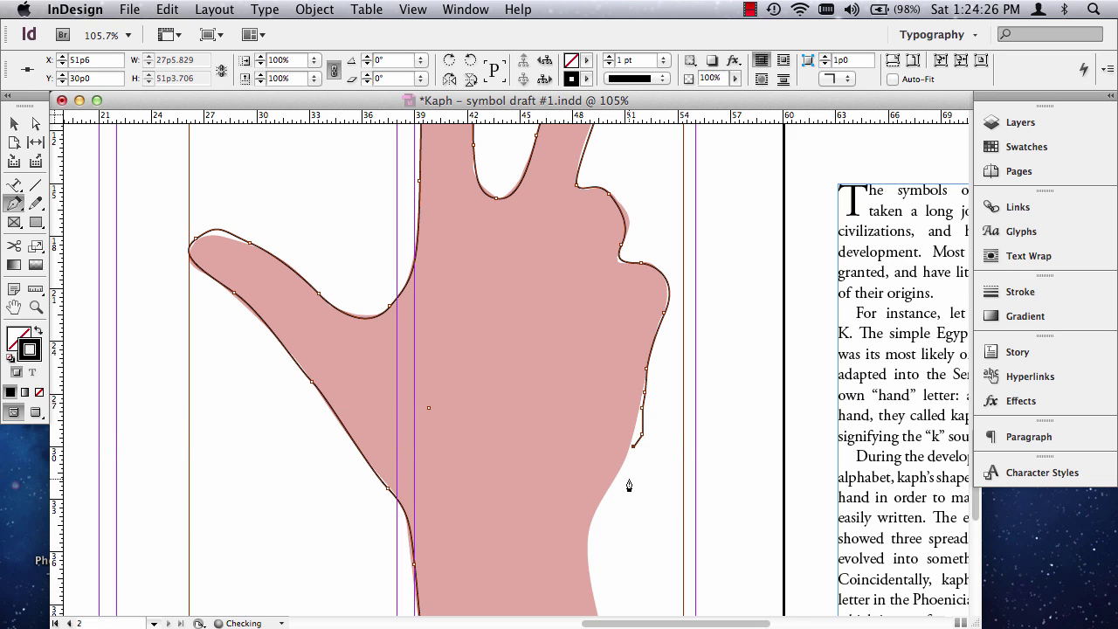
key("super+z")
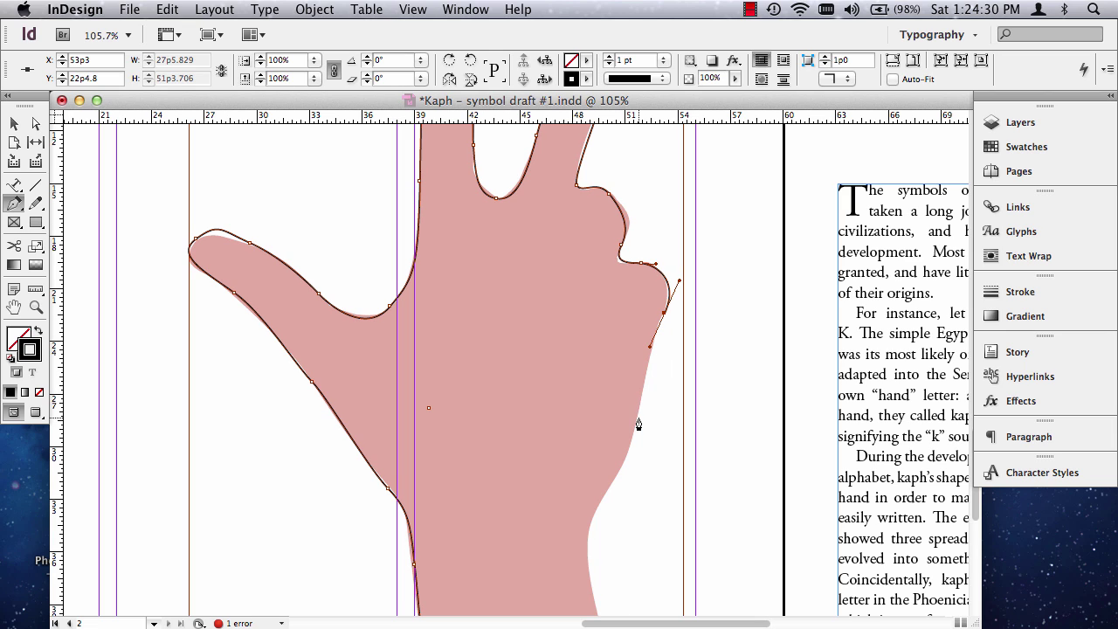
Continue the path down the palm's outer edge, around the wrist and along the forearm to just above the bottom margin.
left_click_drag(638, 425, 634, 446)
left_click(620, 473)
left_click_drag(611, 490, 601, 510)
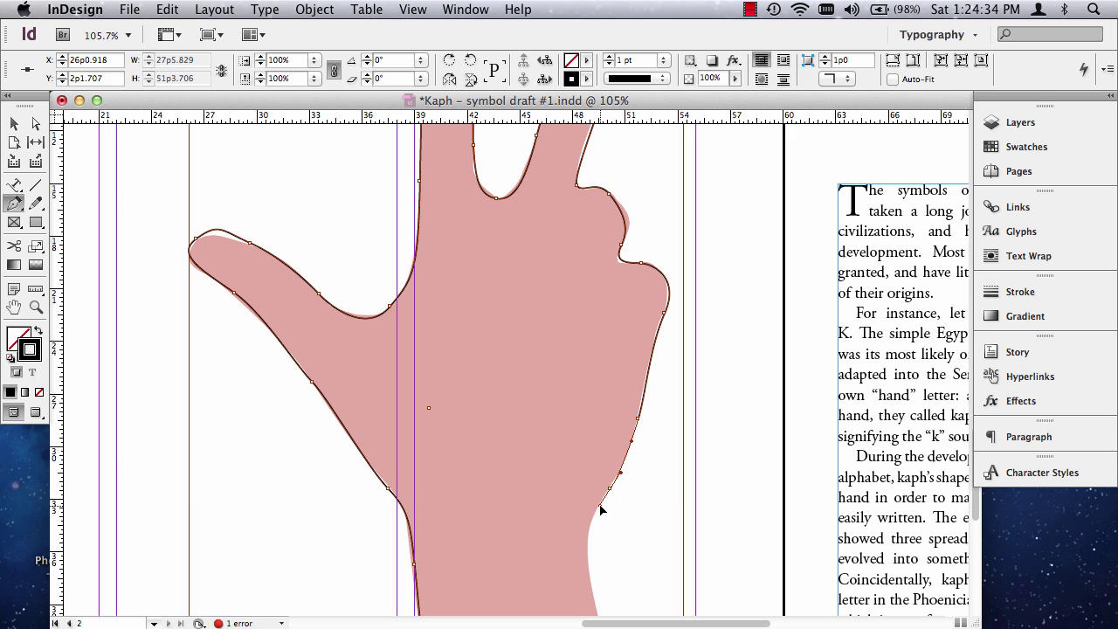
scroll(601, 511, "down", 5)
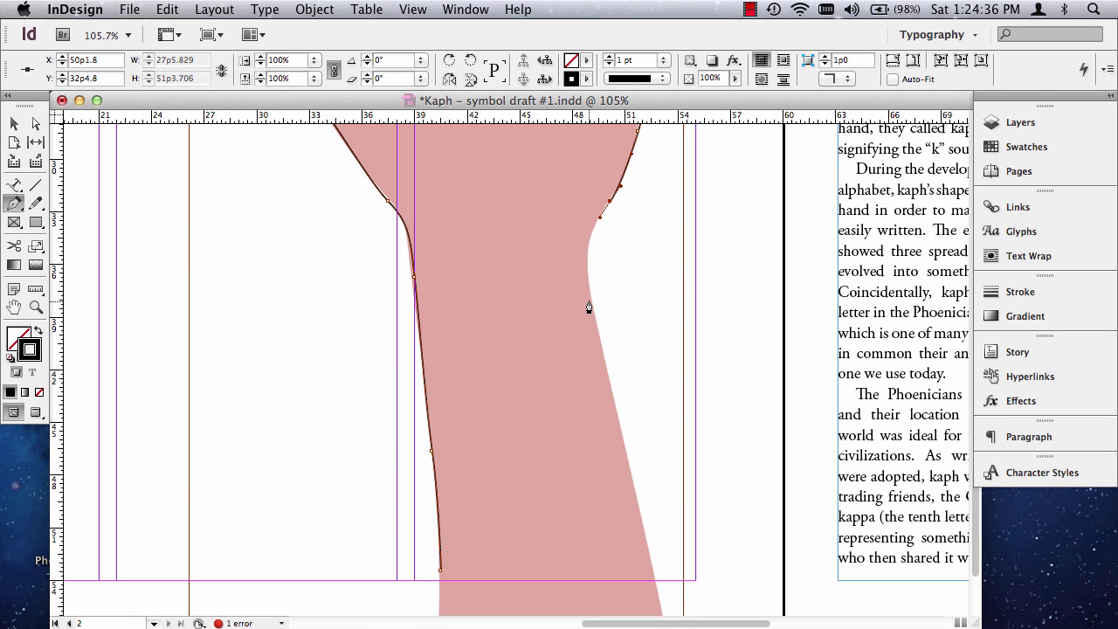
left_click_drag(592, 306, 609, 375)
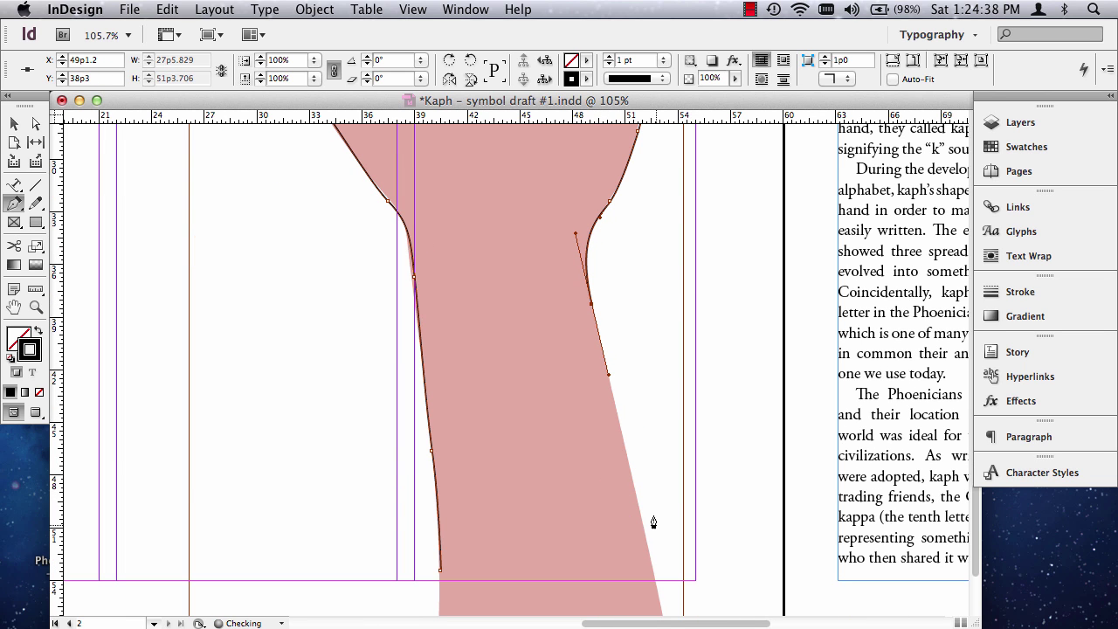
left_click(654, 567)
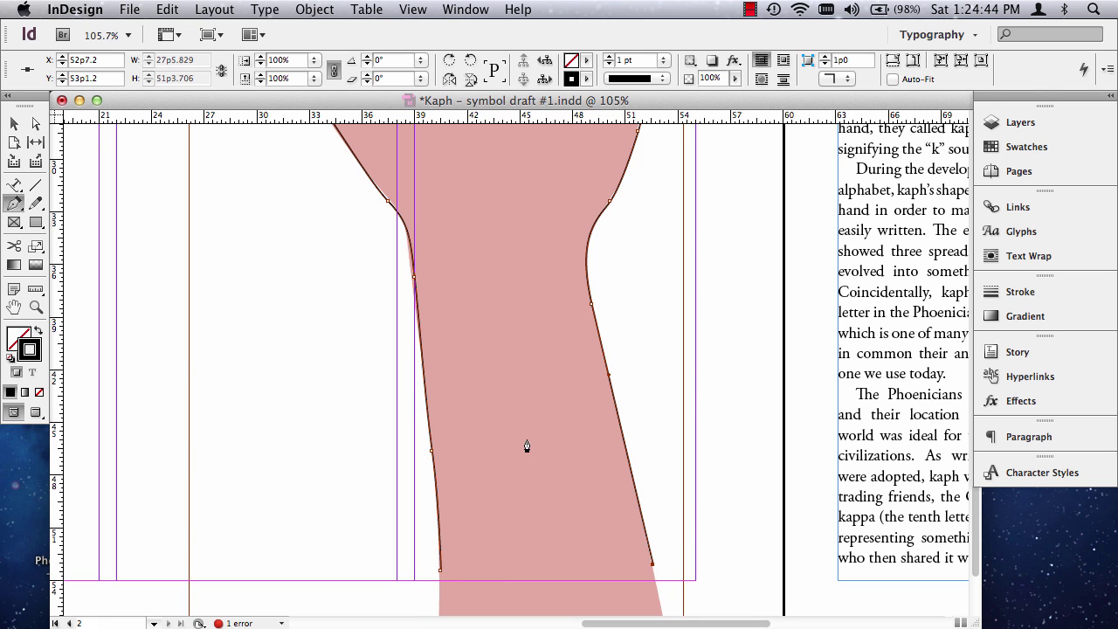
Delete the pink hand image from behind the traced outline.
key("super+0")
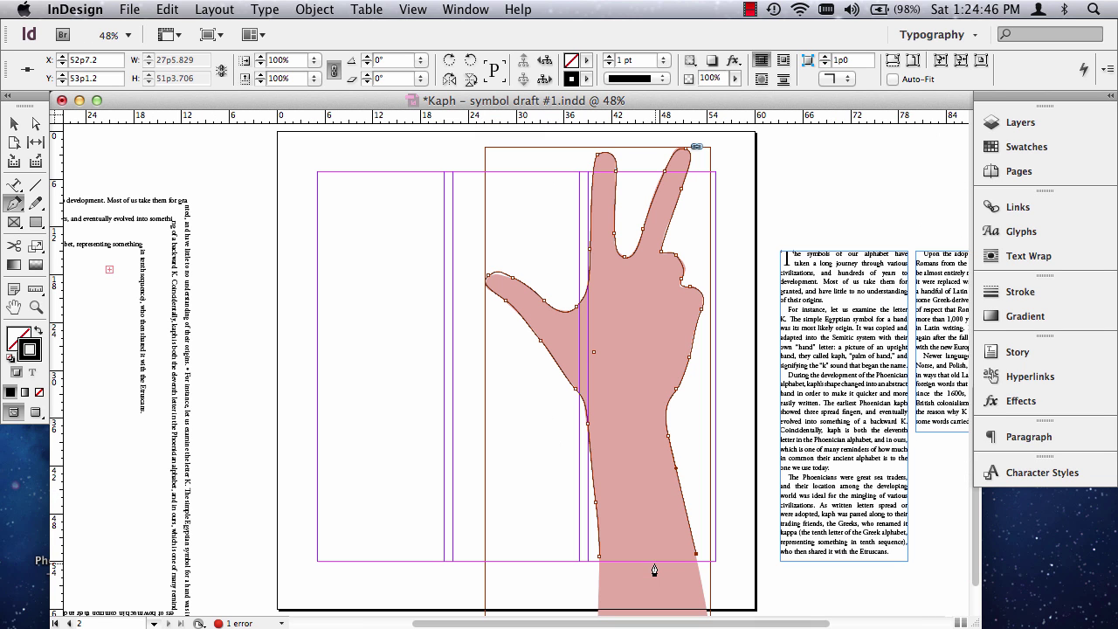
left_click(13, 125)
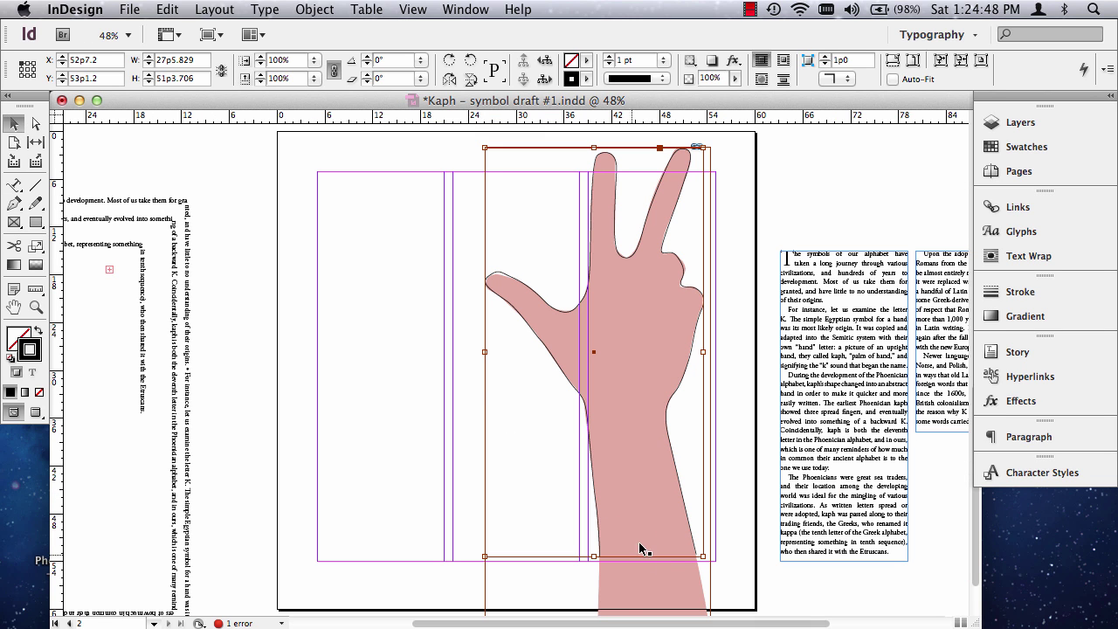
key("Delete")
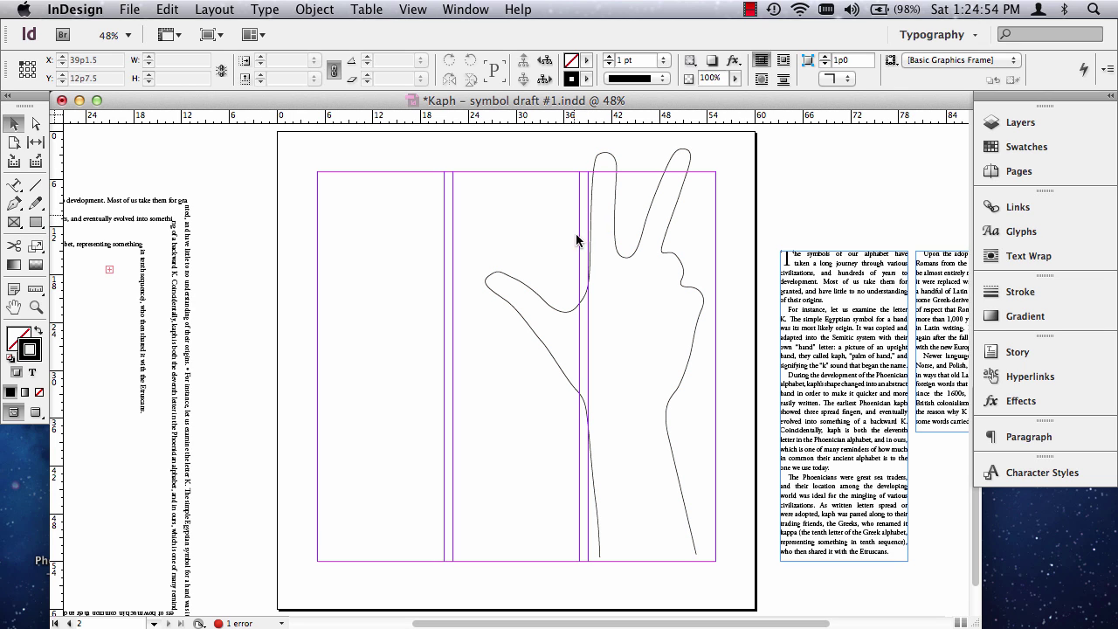
Turn the hand outline into path type with a text insertion point at the lower end of its left forearm edge.
left_click(36, 308)
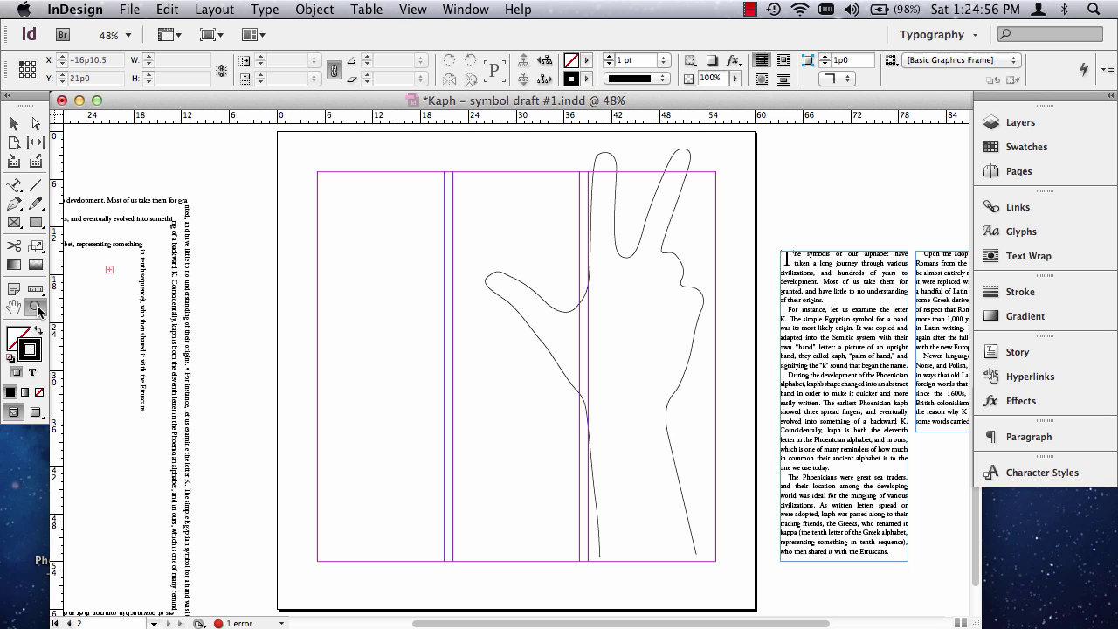
left_click_drag(559, 441, 734, 546)
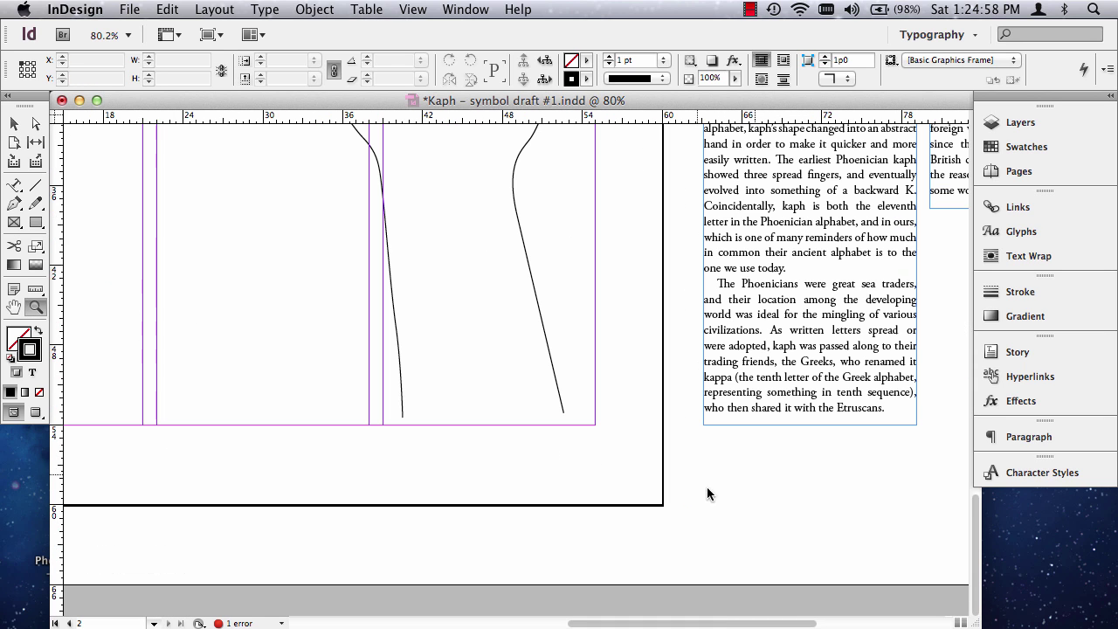
left_click(9, 201)
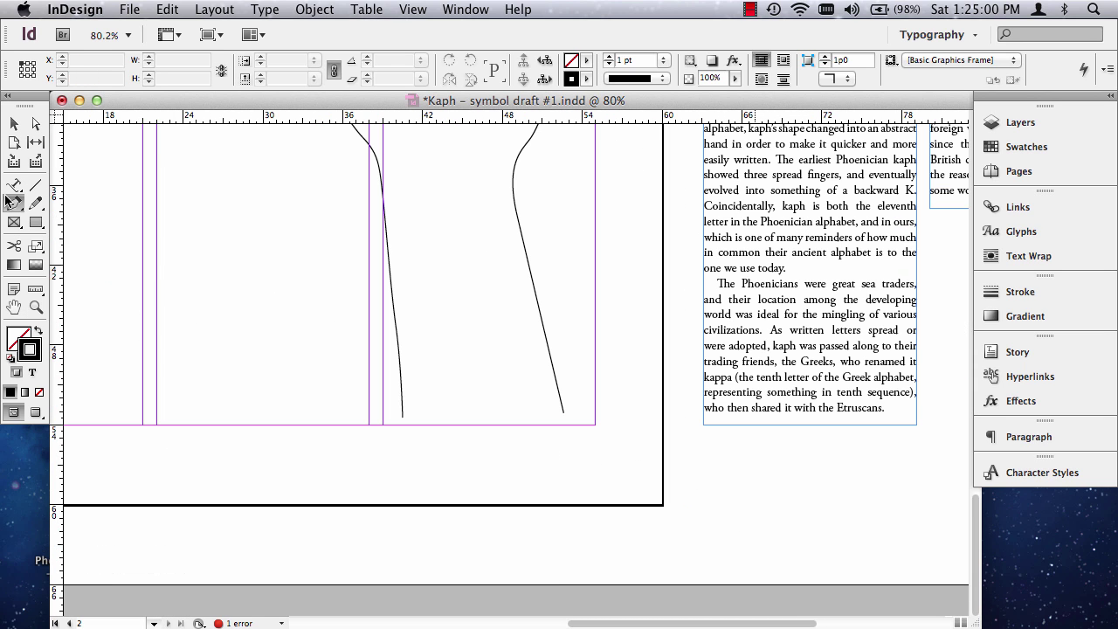
left_click(14, 185)
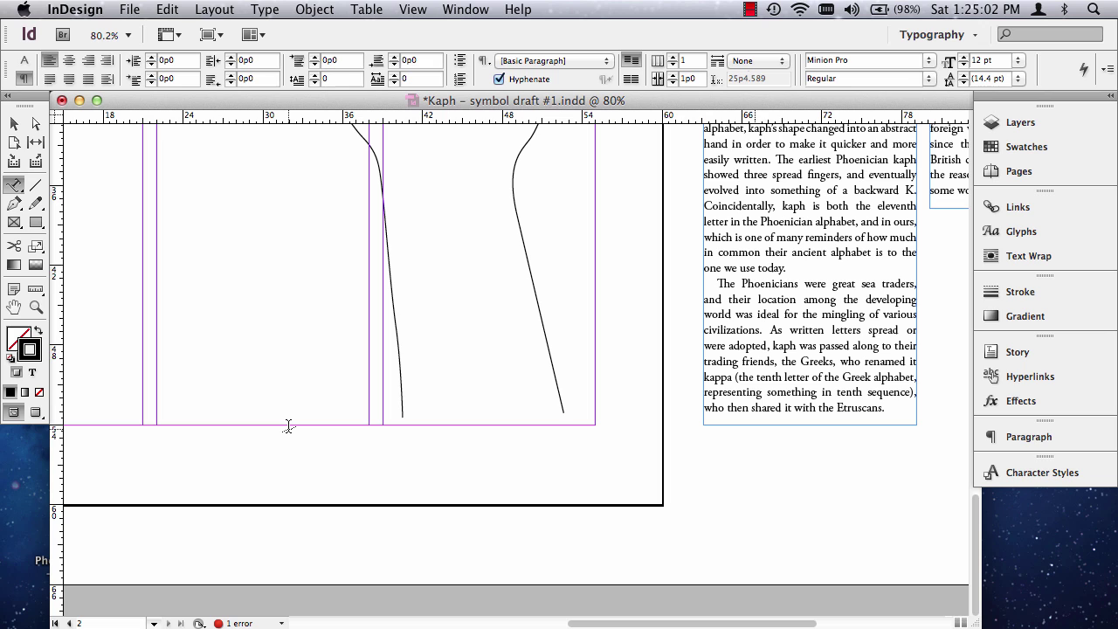
scroll(288, 426, "up", 3)
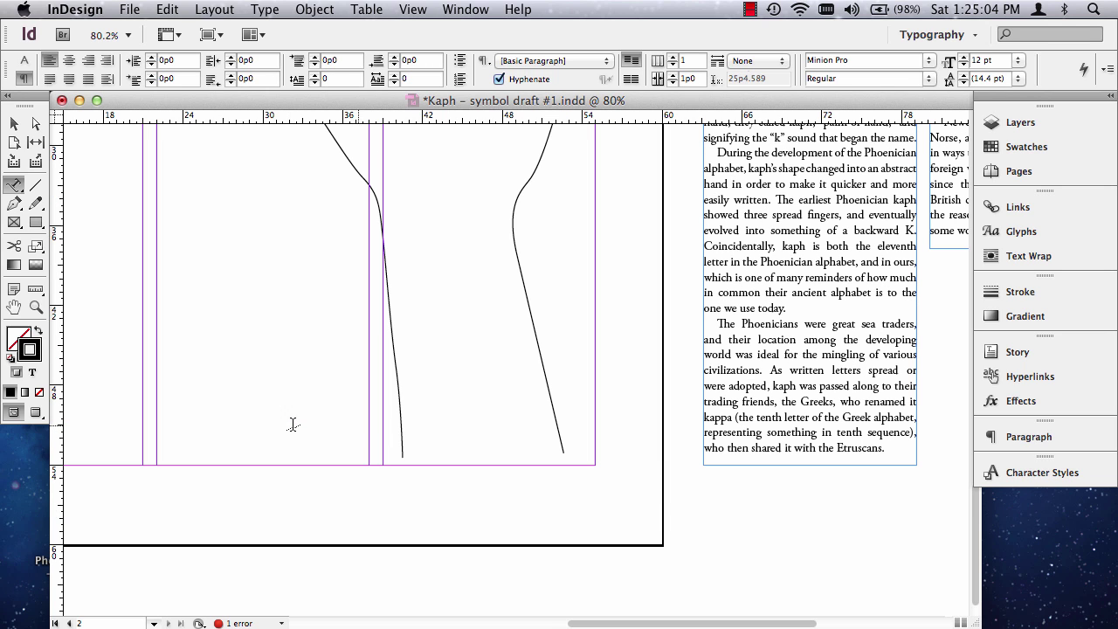
left_click(404, 446)
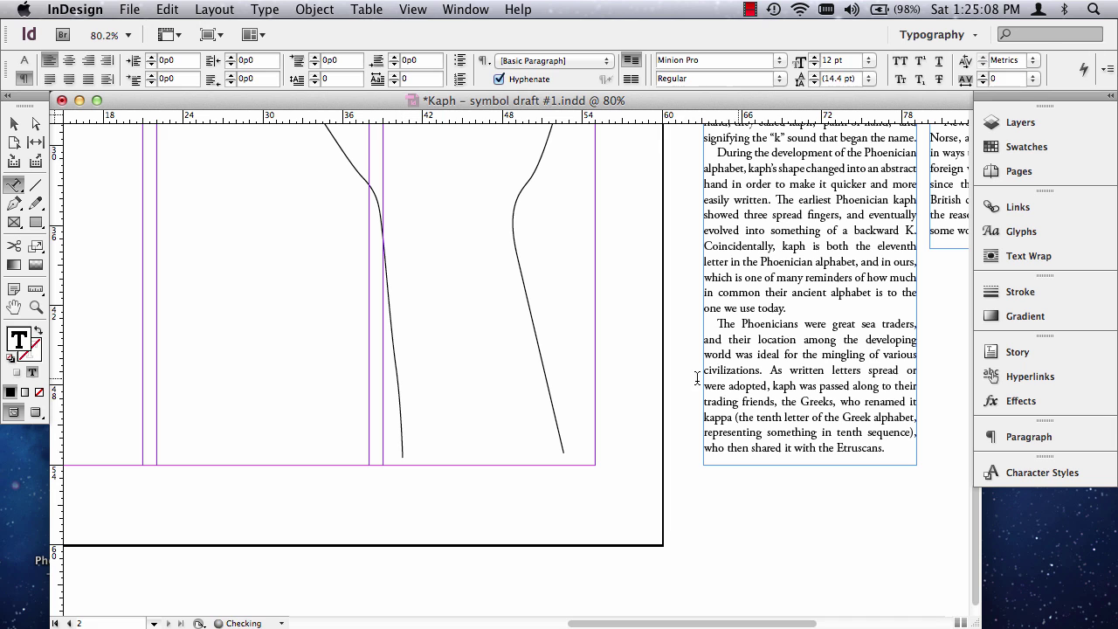
Try to paste the full body text from the column frames onto the hand path, and undo it.
scroll(765, 274, "up", 5)
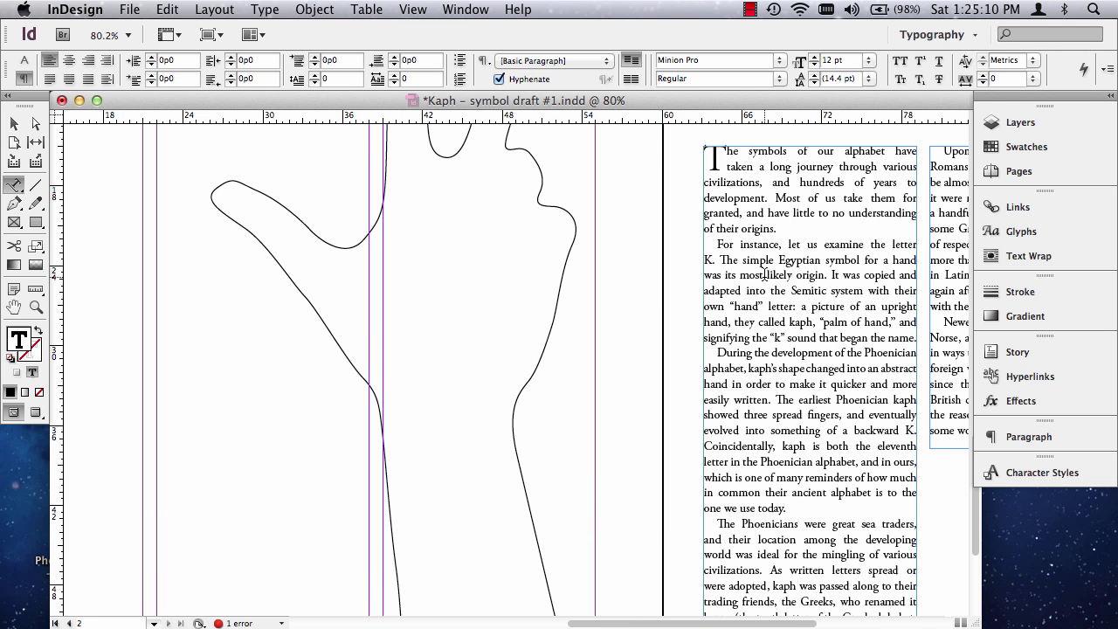
left_click(718, 163)
key("super+a")
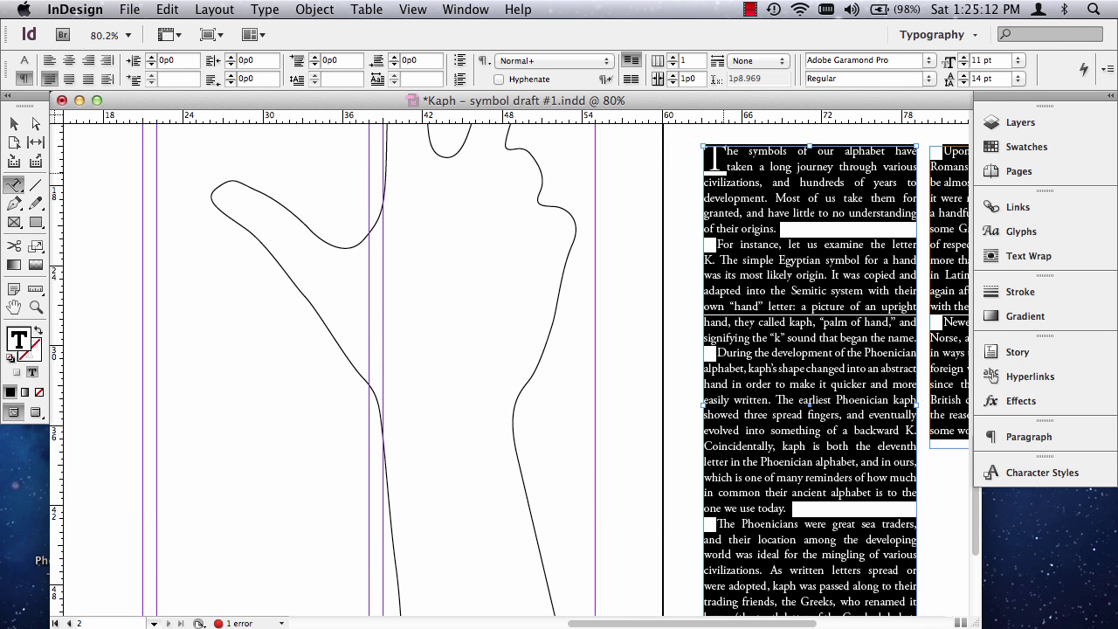
scroll(359, 337, "down", 5)
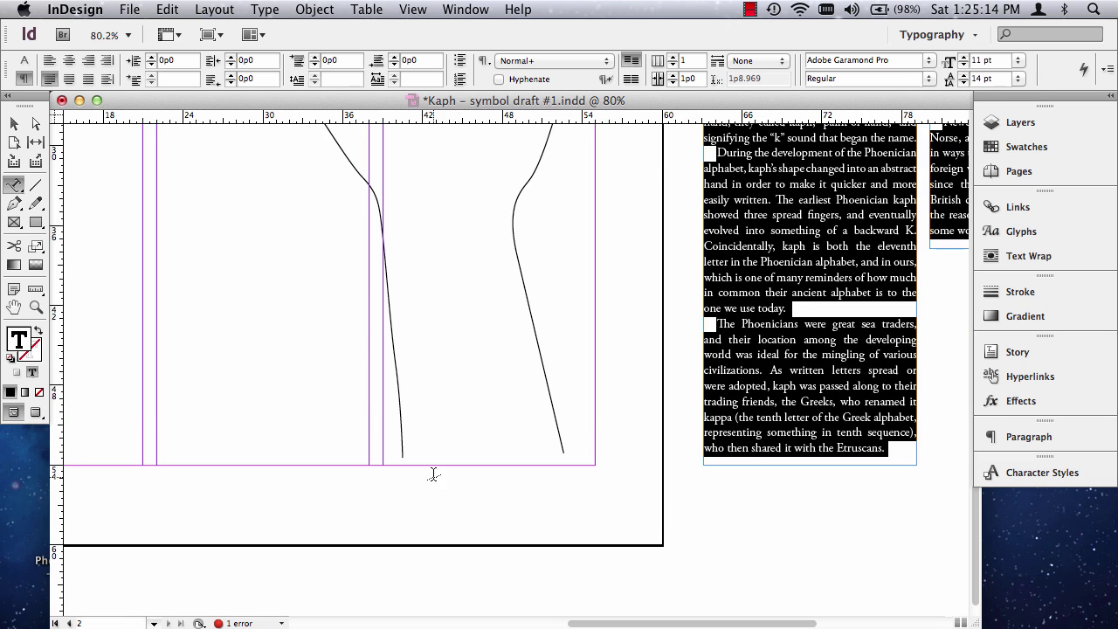
left_click(403, 451)
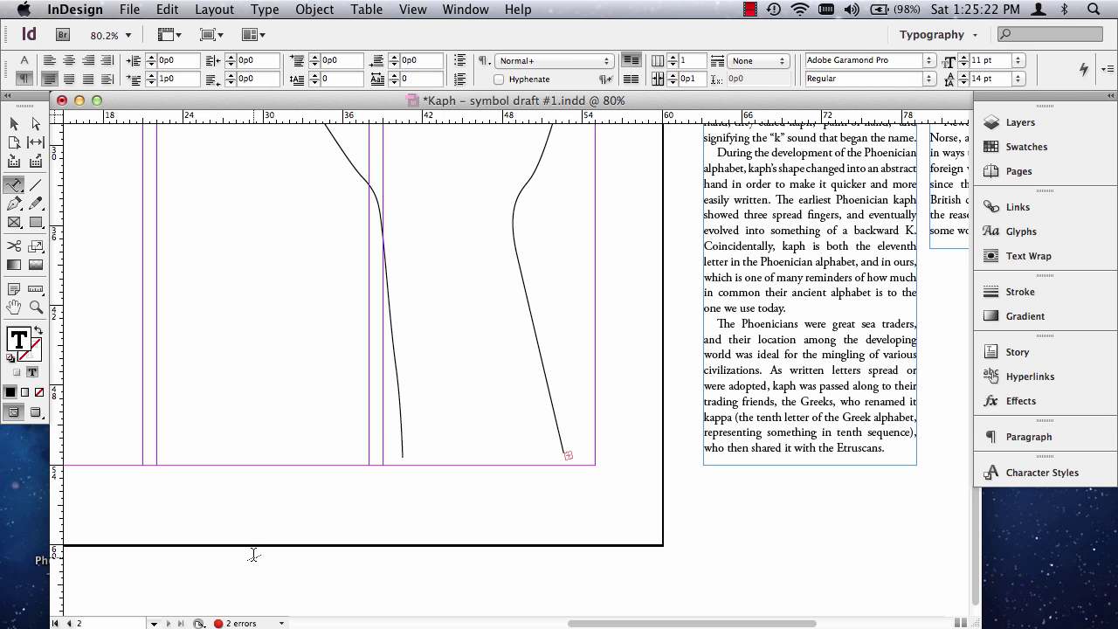
scroll(253, 555, "up", 5)
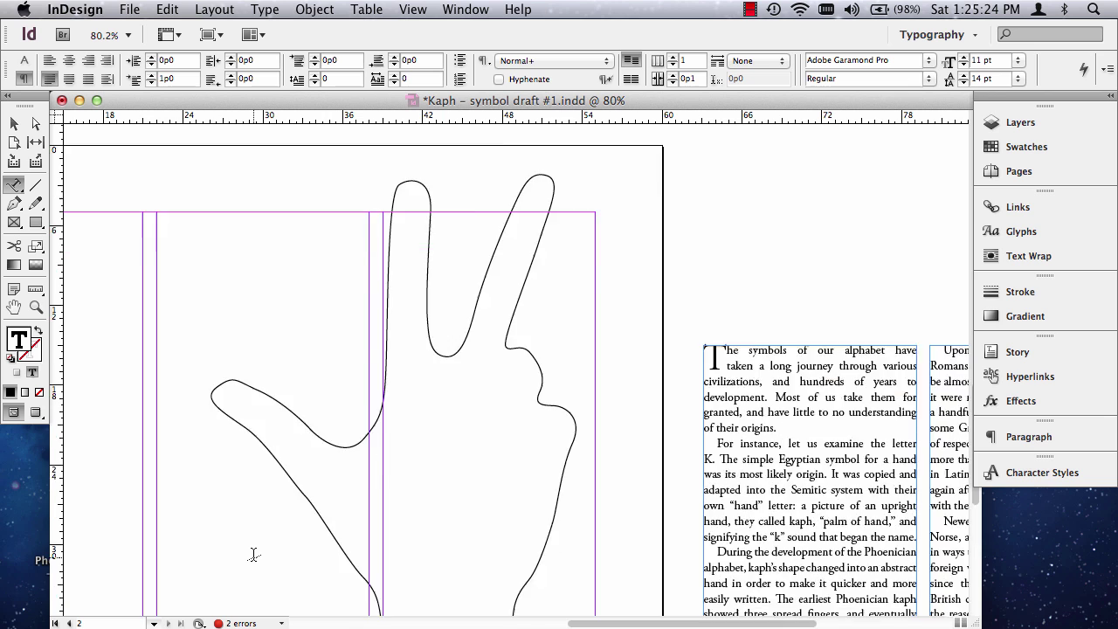
scroll(254, 554, "down", 6)
key("super+z")
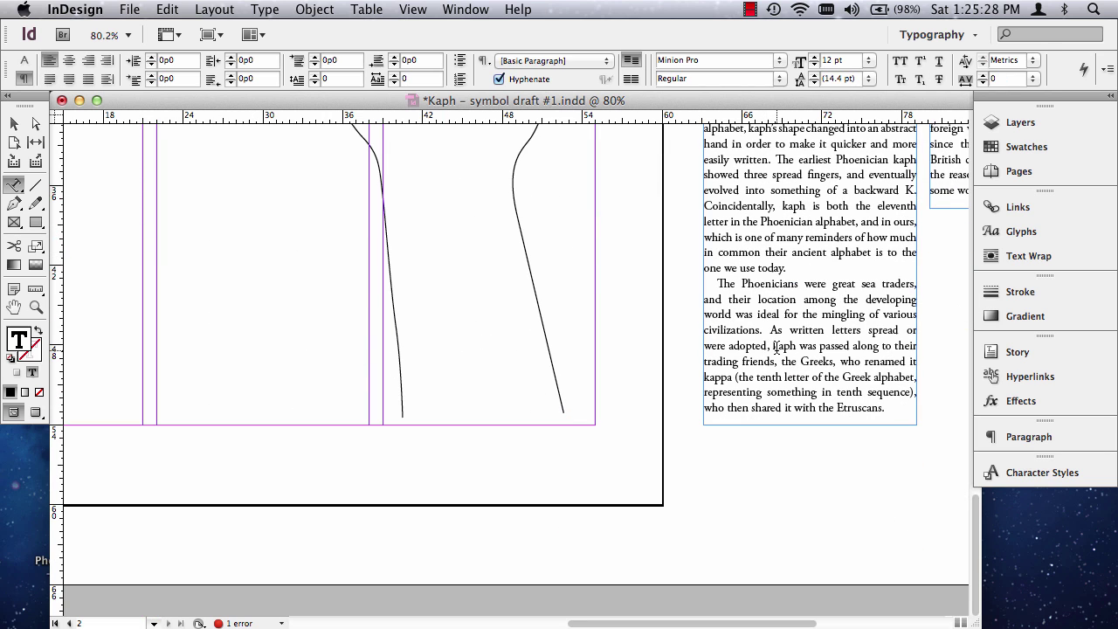
Copy all of the spiral's path text and paste it onto the hand path.
scroll(781, 289, "up", 5)
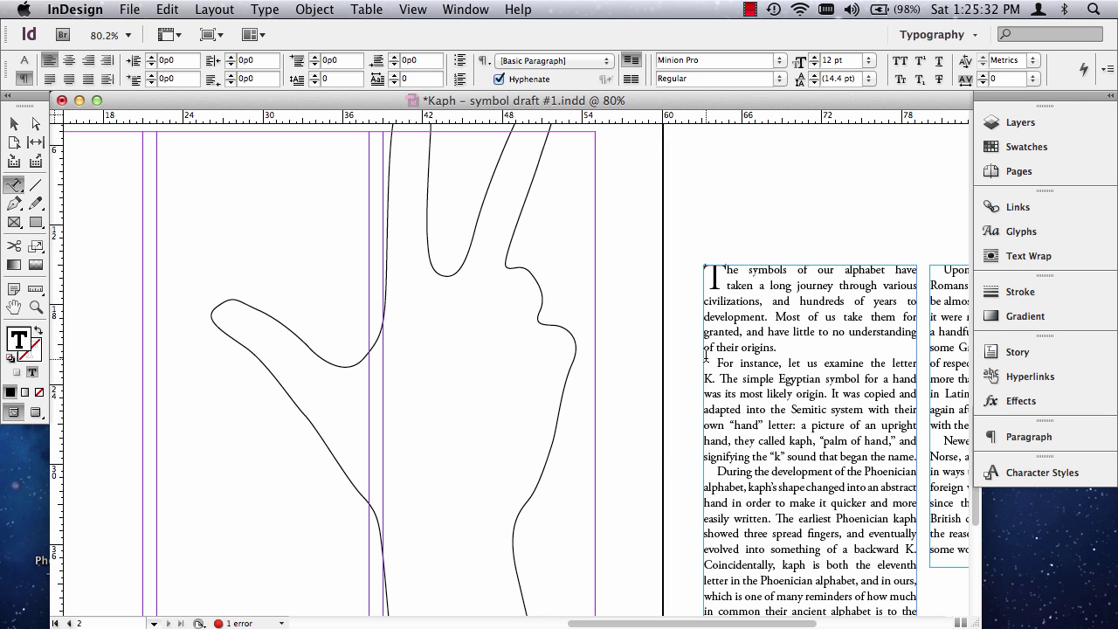
scroll(516, 413, "right", 6)
scroll(509, 423, "left", 17)
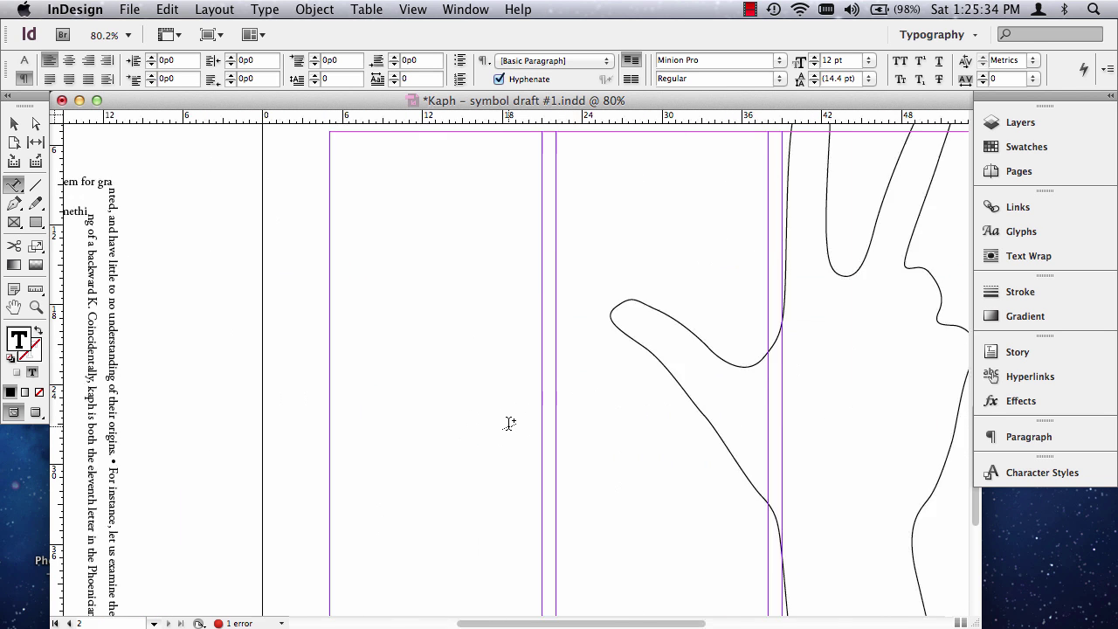
scroll(508, 424, "down", 3)
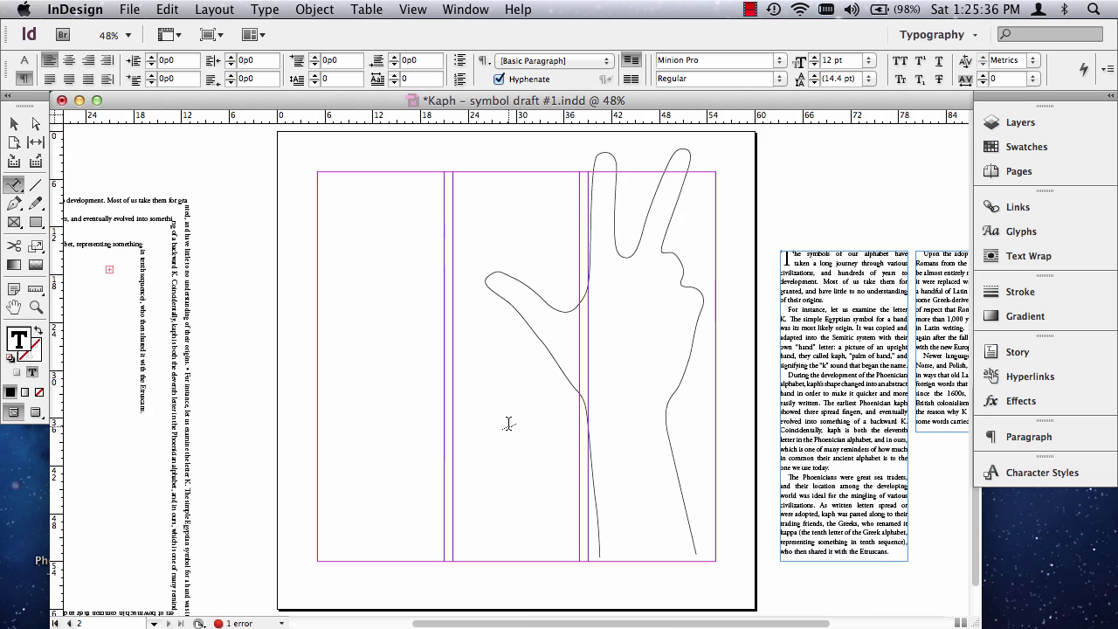
scroll(508, 424, "down", 2)
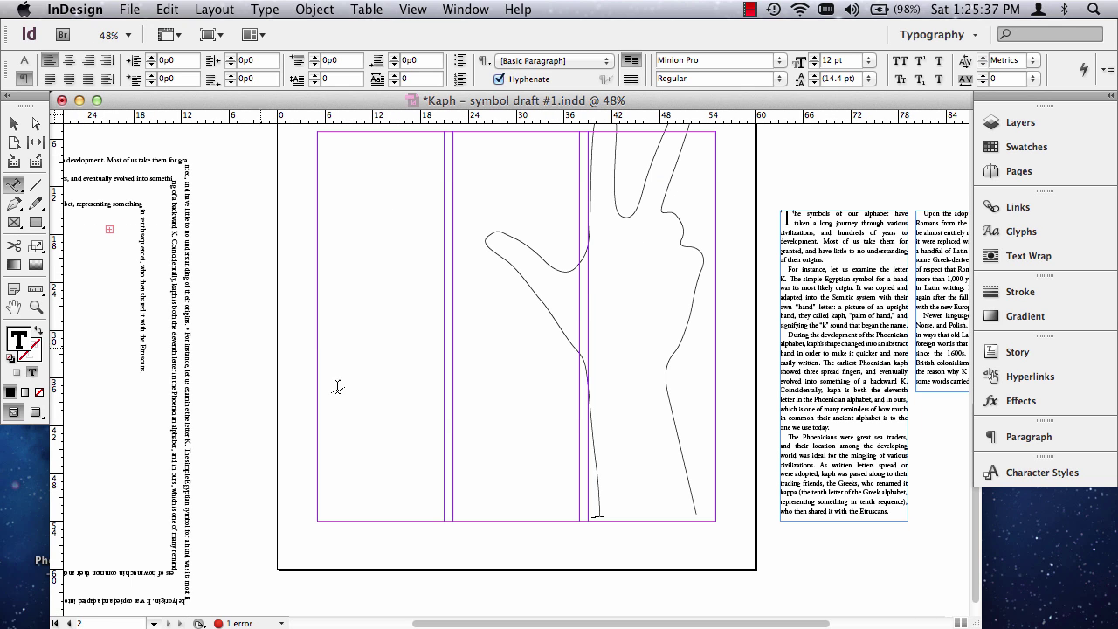
left_click(99, 159)
key("super+a")
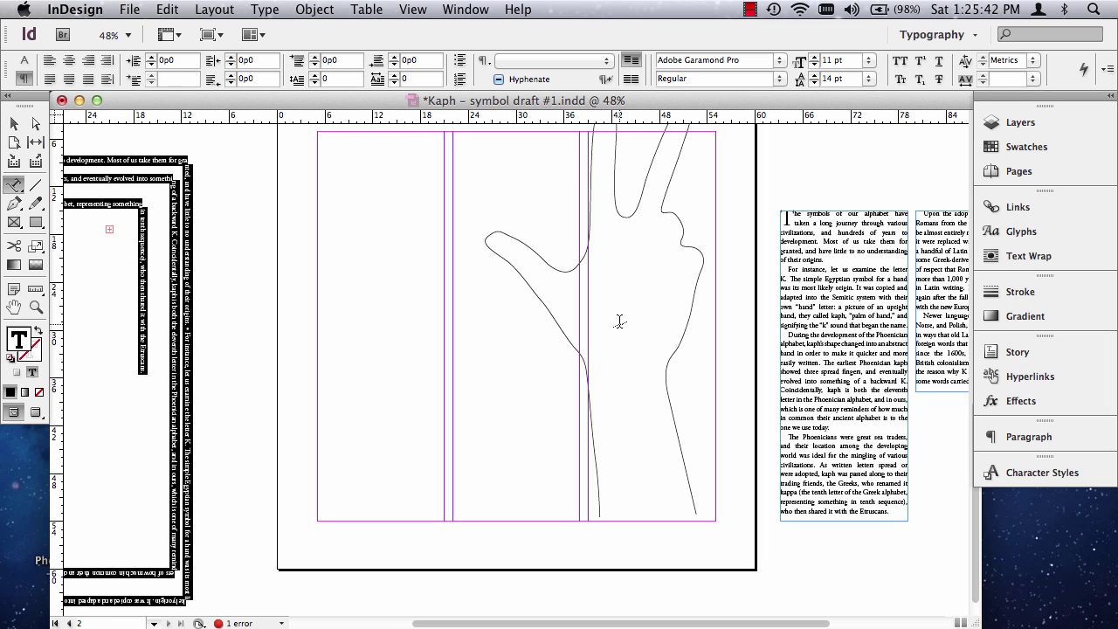
left_click(595, 507)
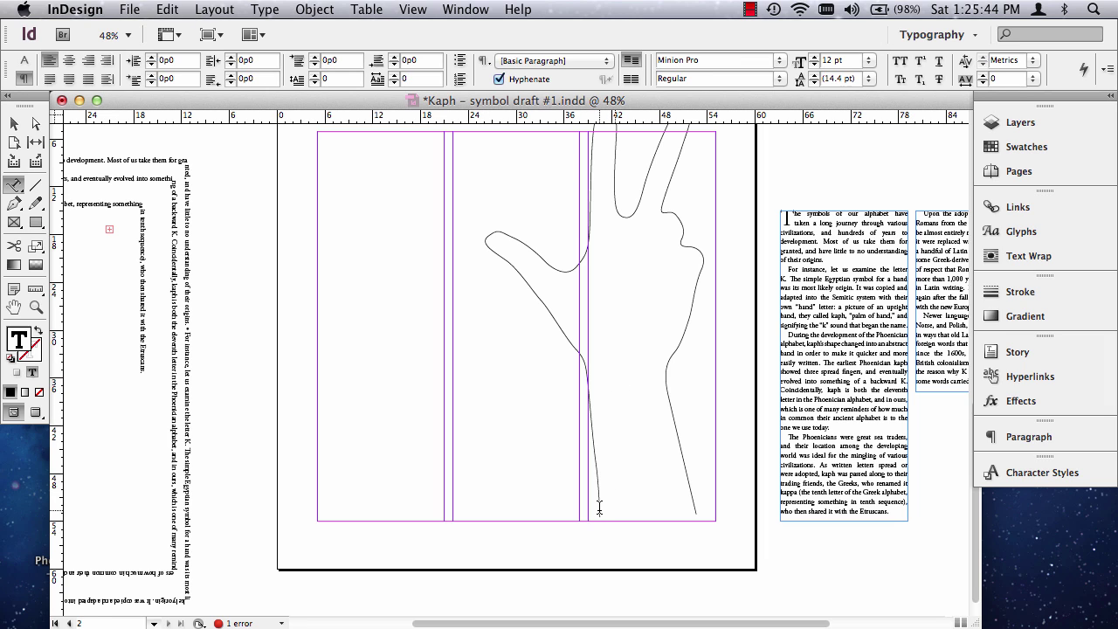
key("super+v")
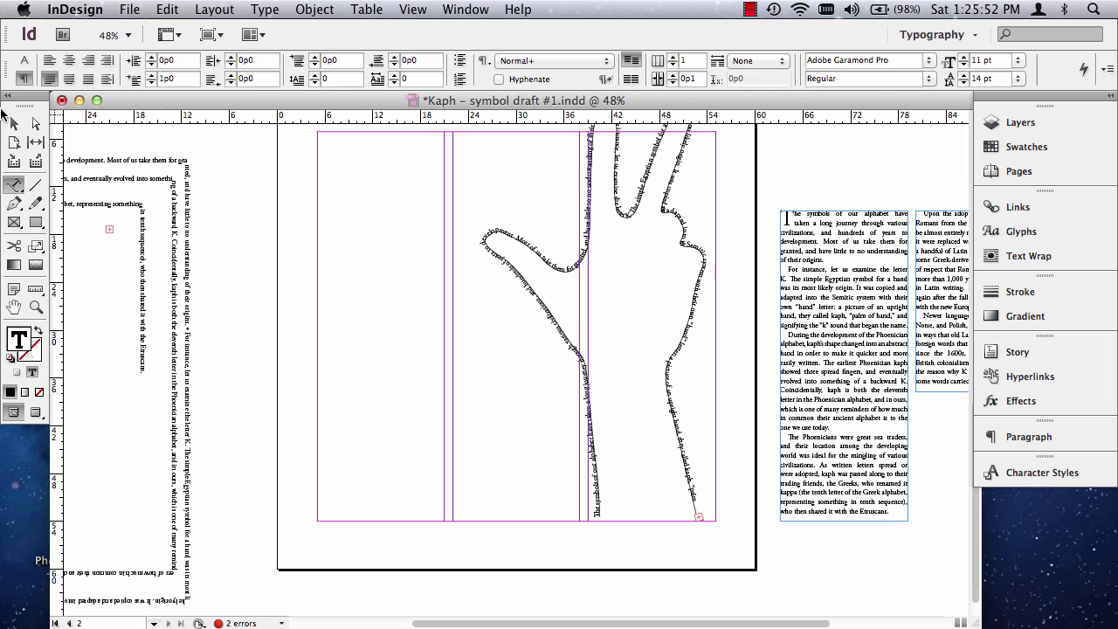
Show the page in Preview mode and set the hand type path's stroke to none.
left_click(14, 123)
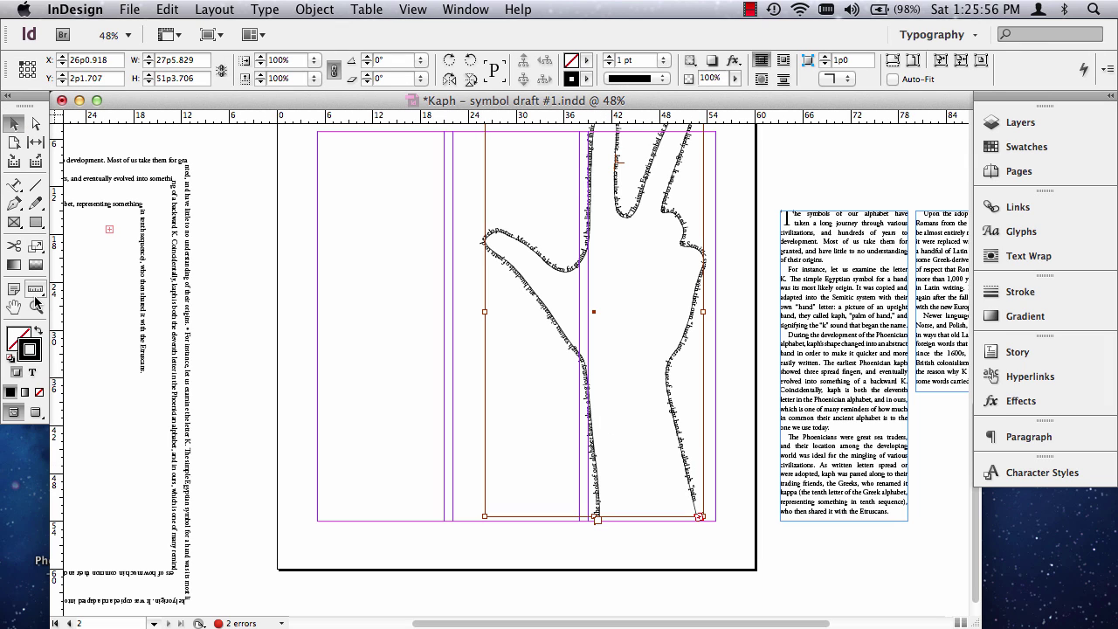
key("w")
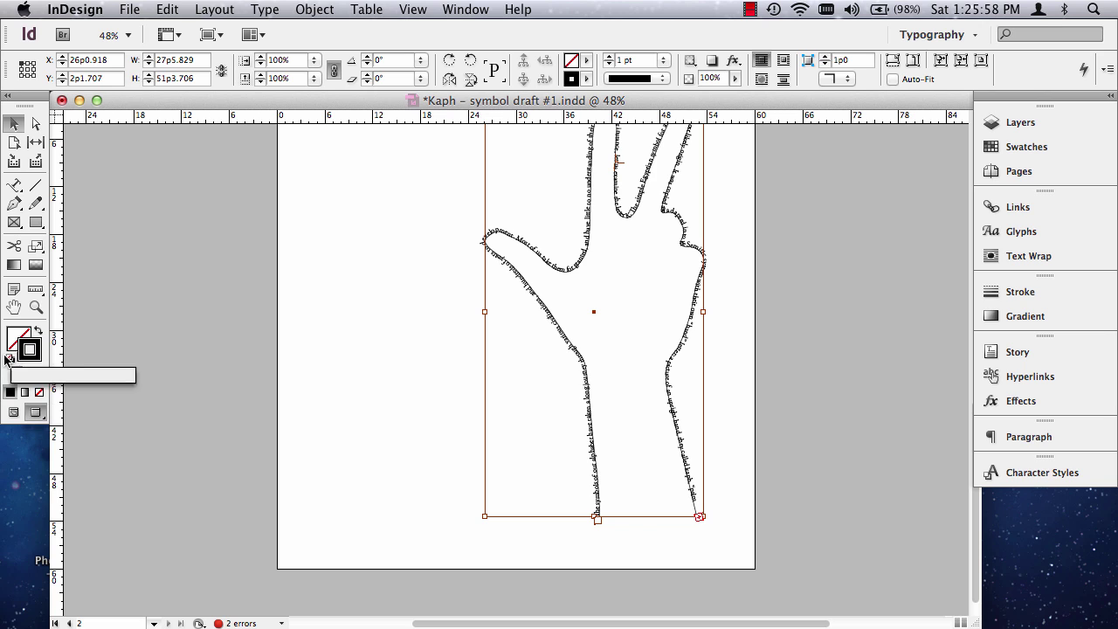
left_click(36, 306)
left_click_drag(472, 209, 589, 303)
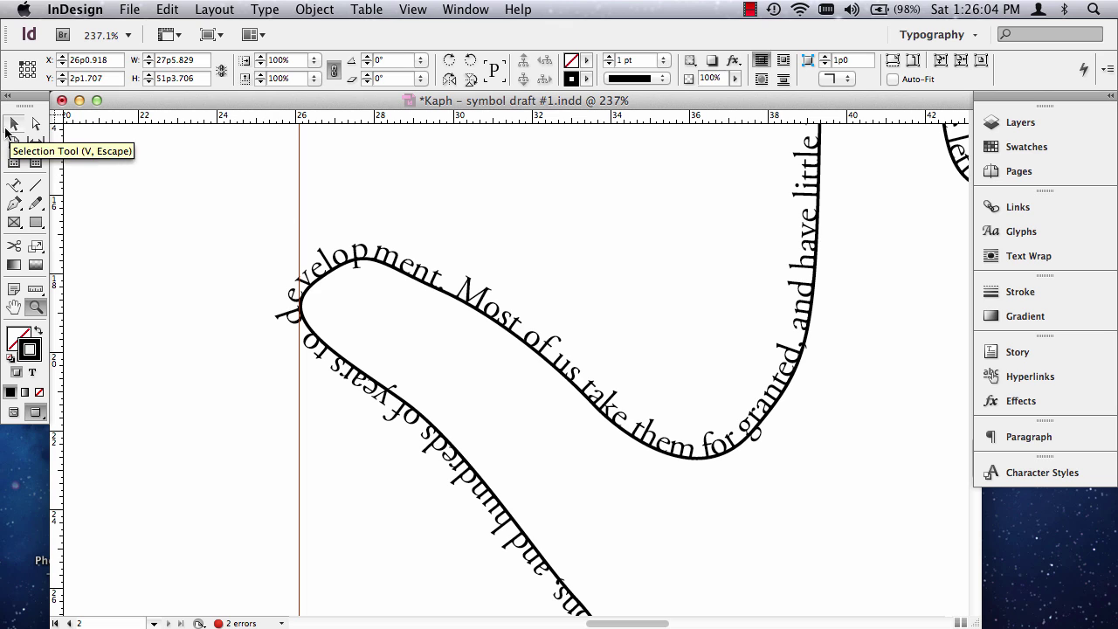
left_click(14, 124)
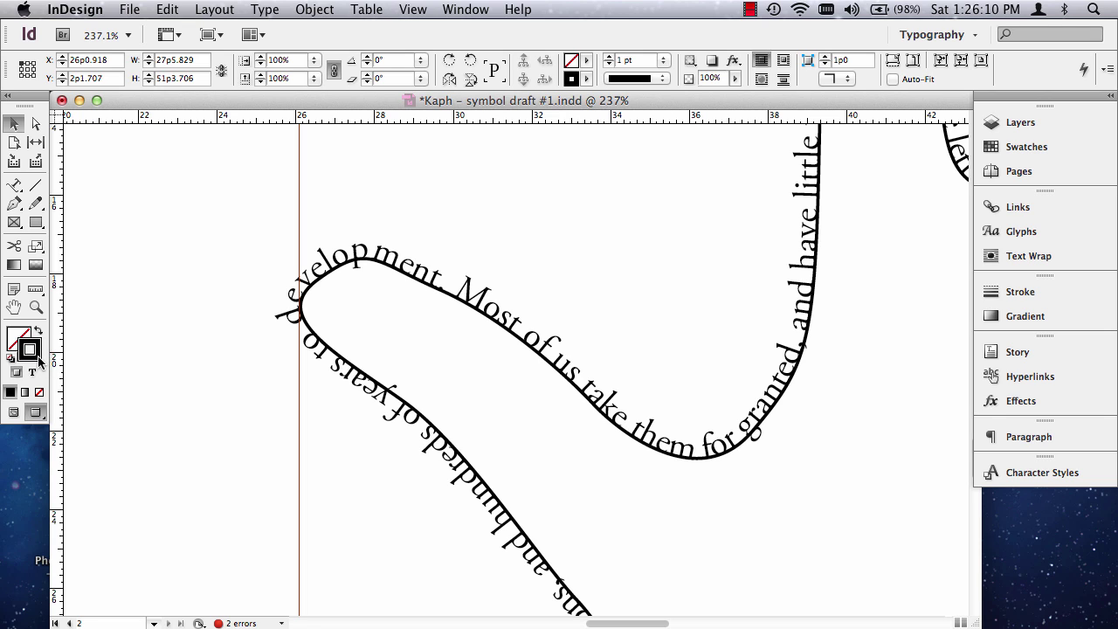
left_click(17, 339)
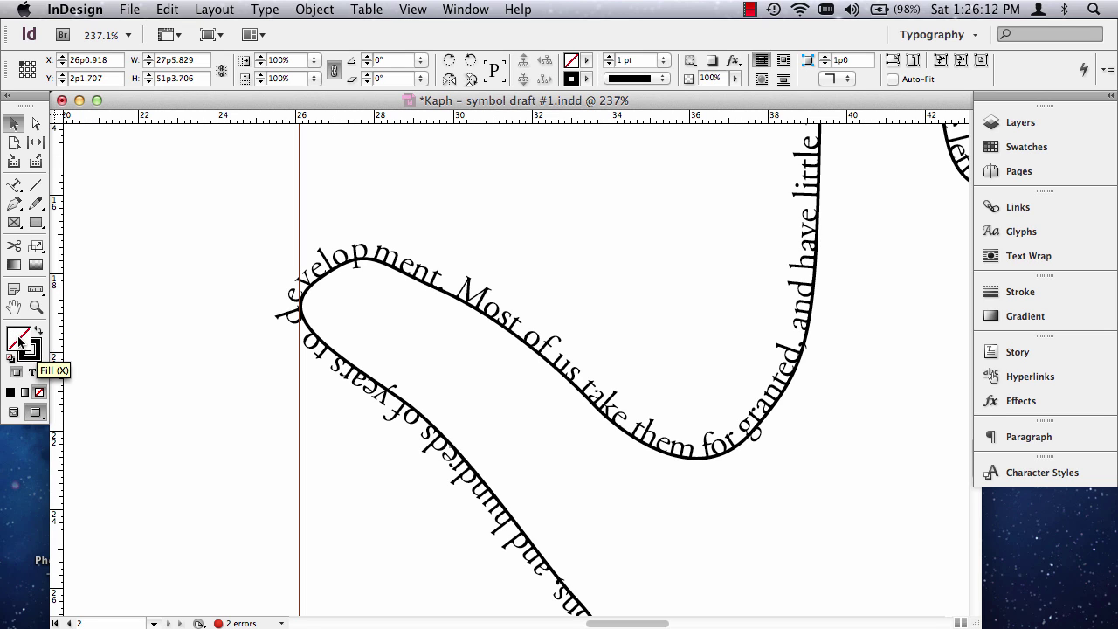
left_click(32, 353)
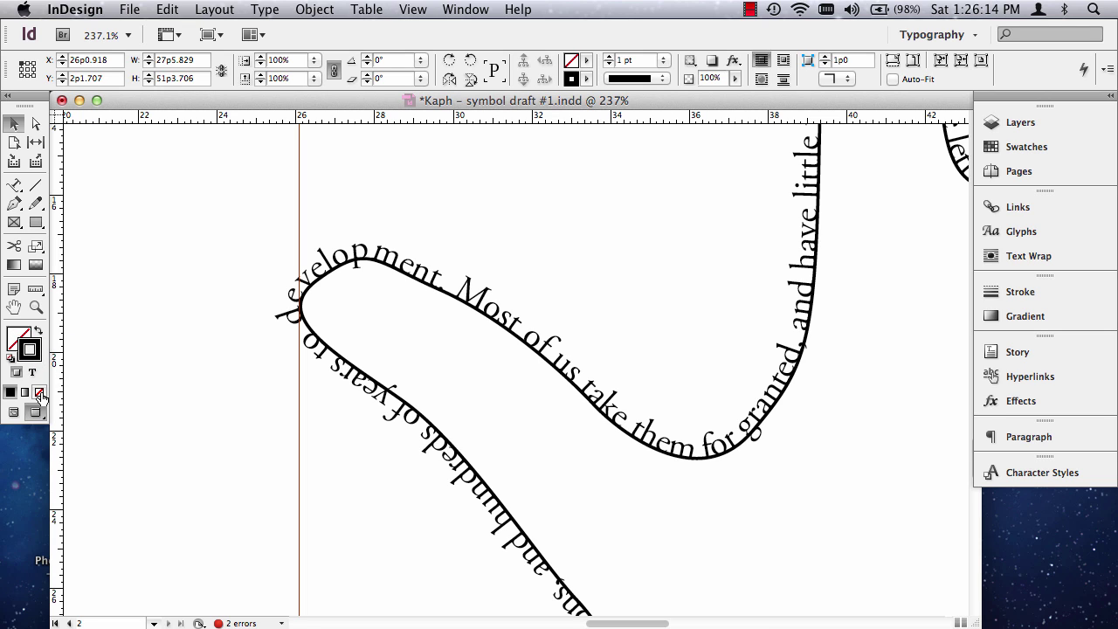
left_click(40, 393)
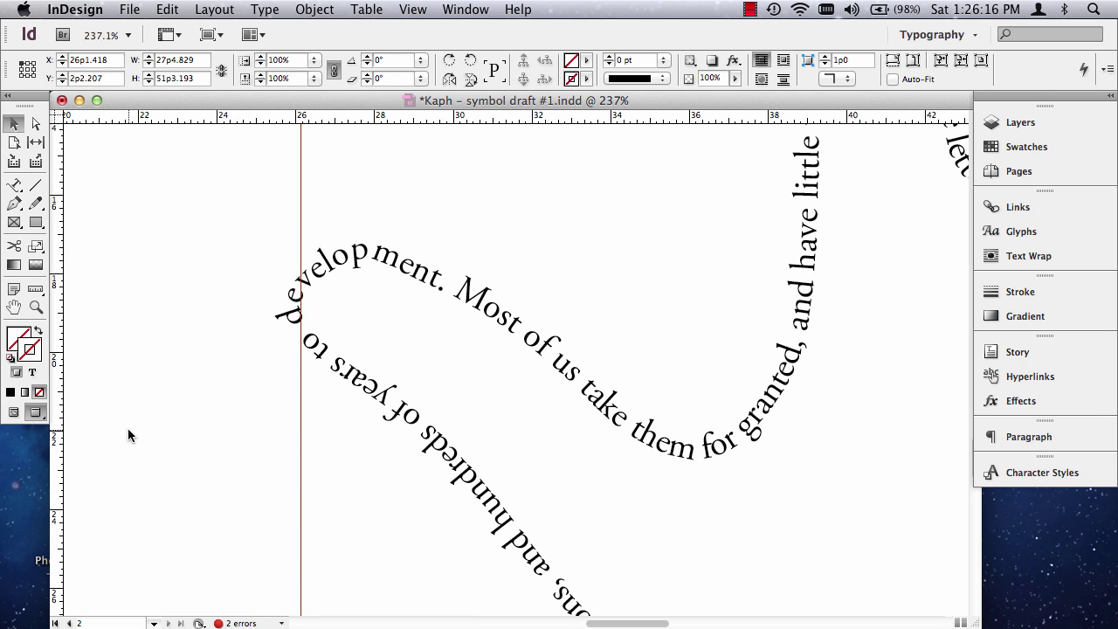
key("super+0")
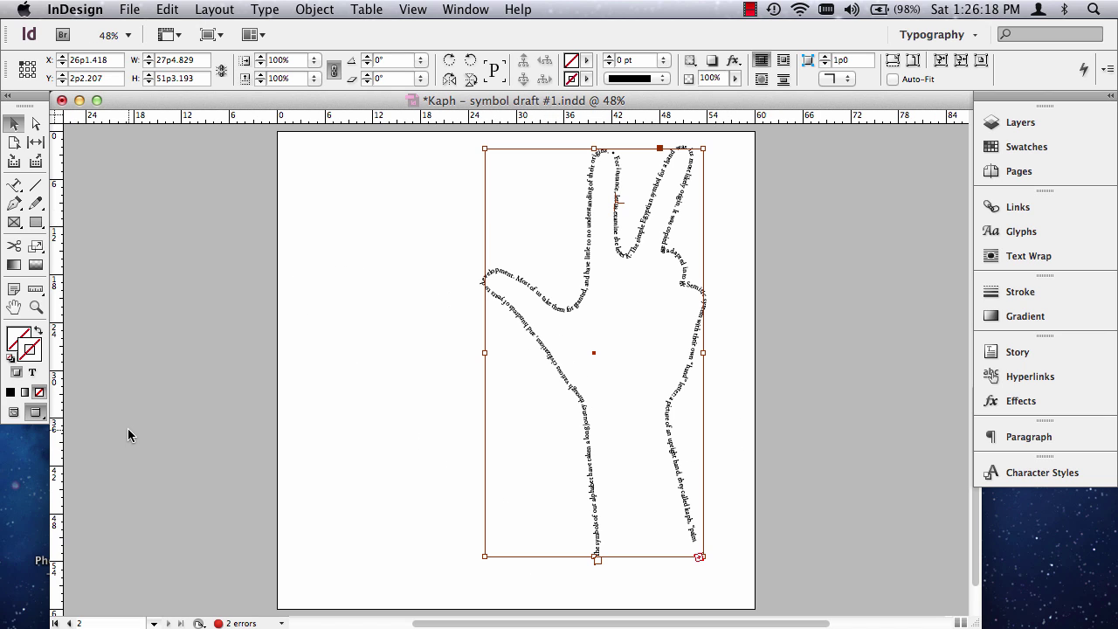
left_click(13, 140)
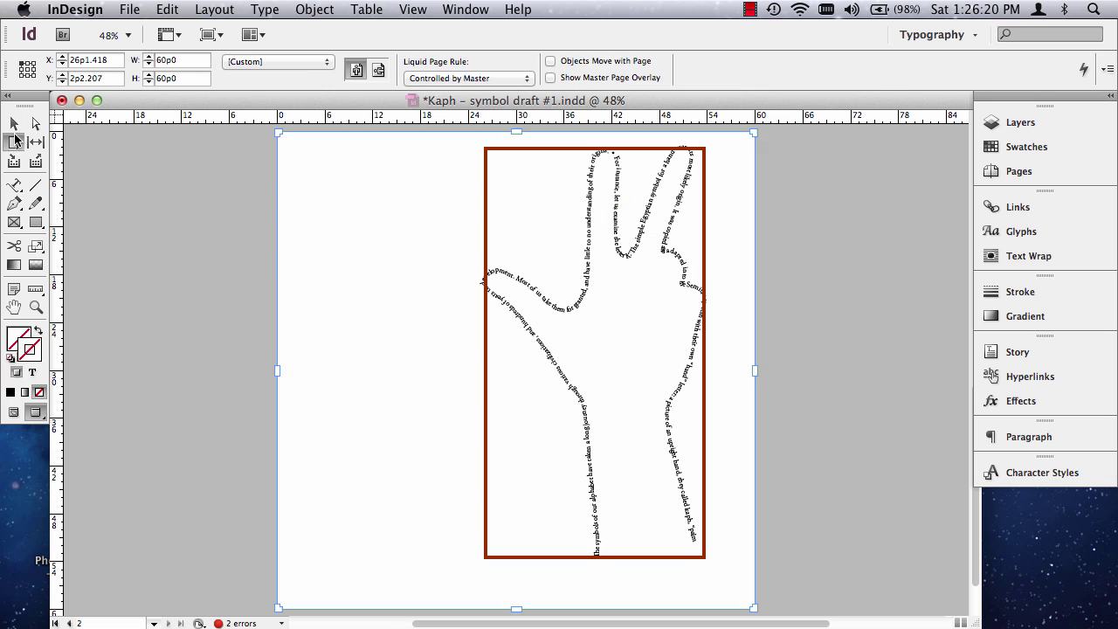
Deselect the page and examine close up how the path text collides at the bends between the hand's fingers.
left_click(13, 123)
left_click(135, 235)
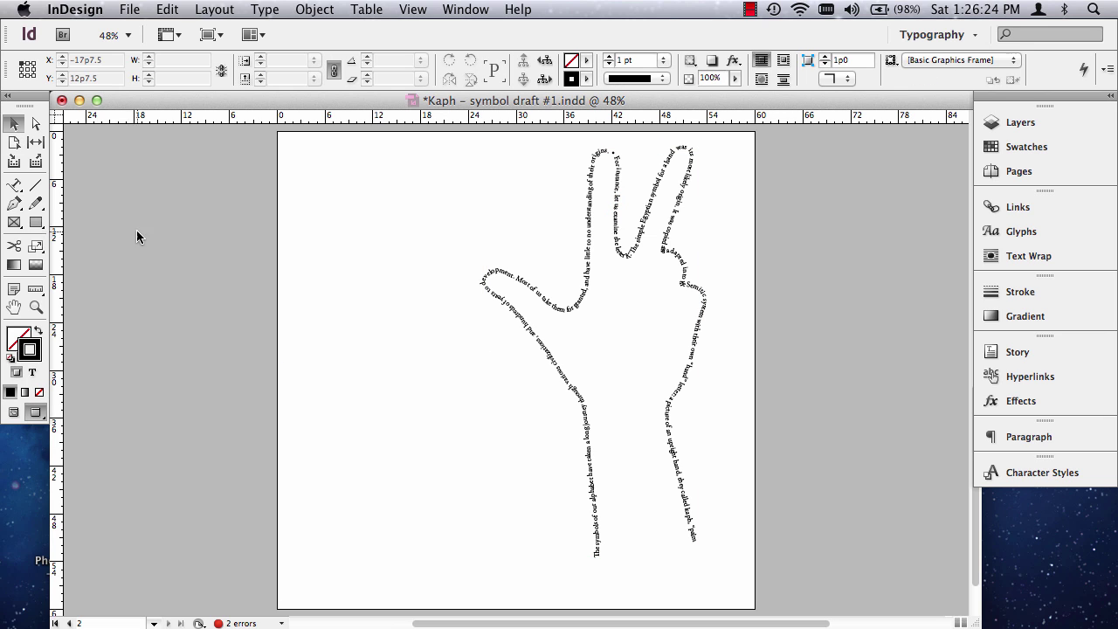
left_click(36, 307)
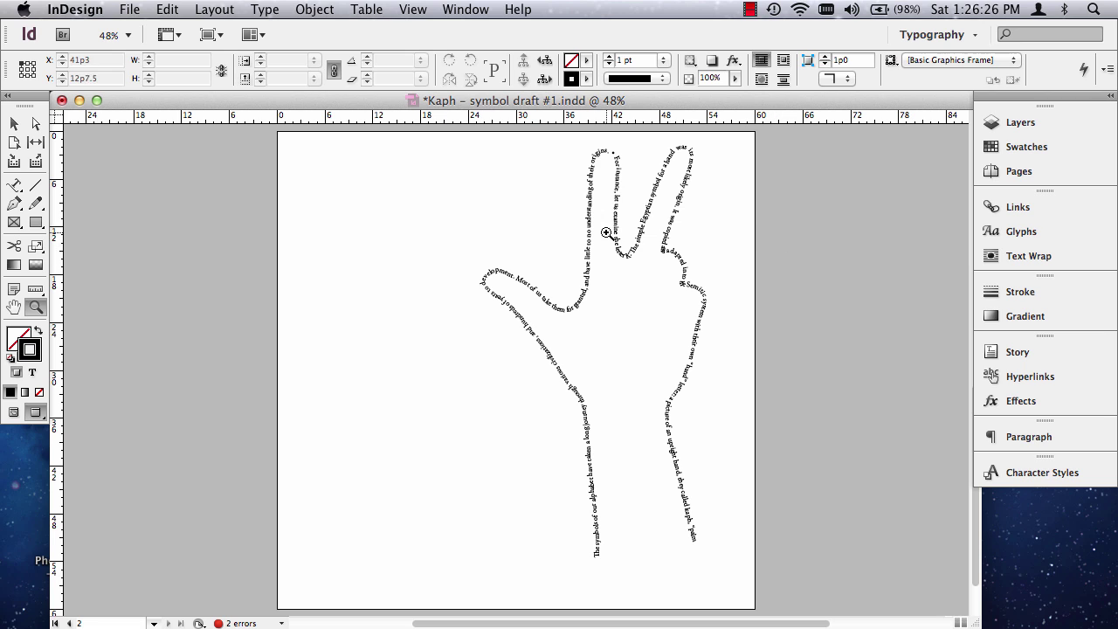
left_click_drag(609, 241, 683, 264)
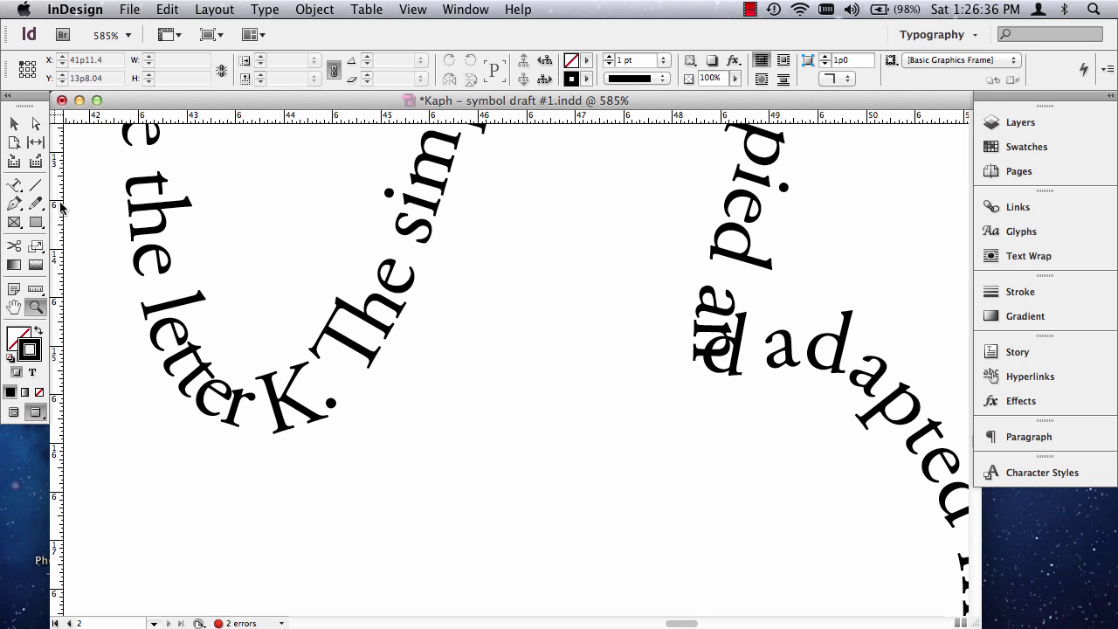
left_click(16, 187)
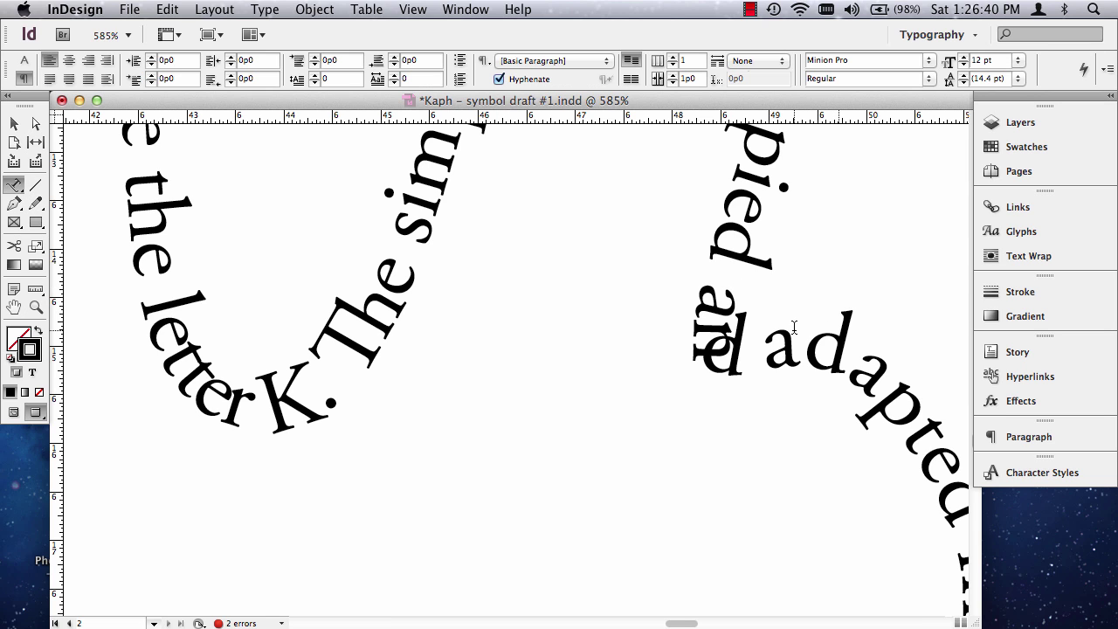
scroll(744, 341, "up", 5)
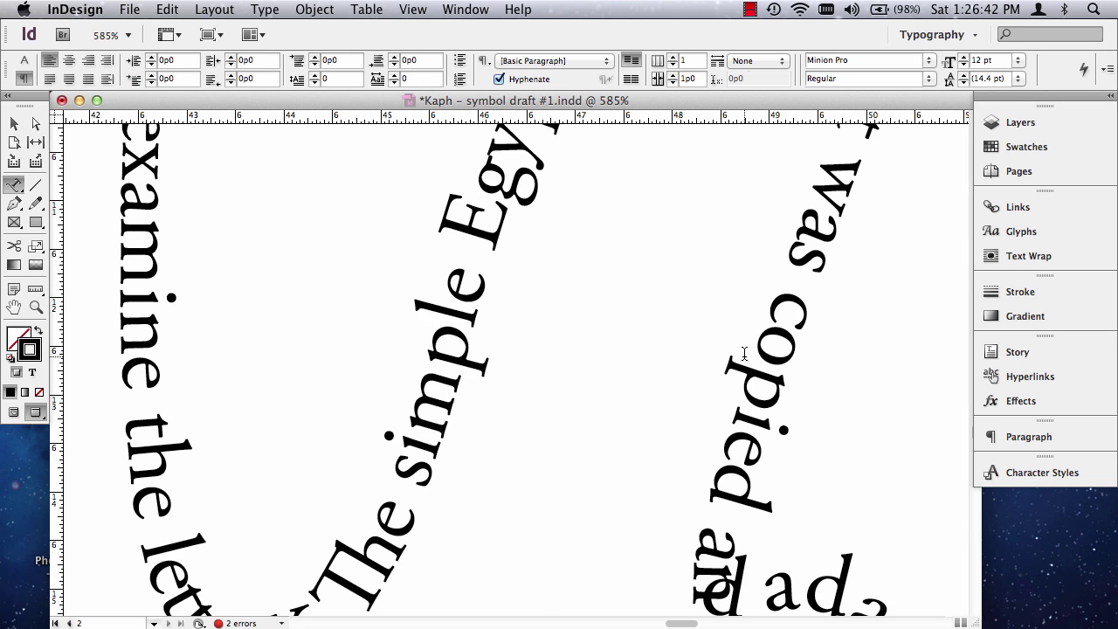
key("super+minus")
key("super+minus")
key("super+minus")
key("super+minus")
key("super+minus")
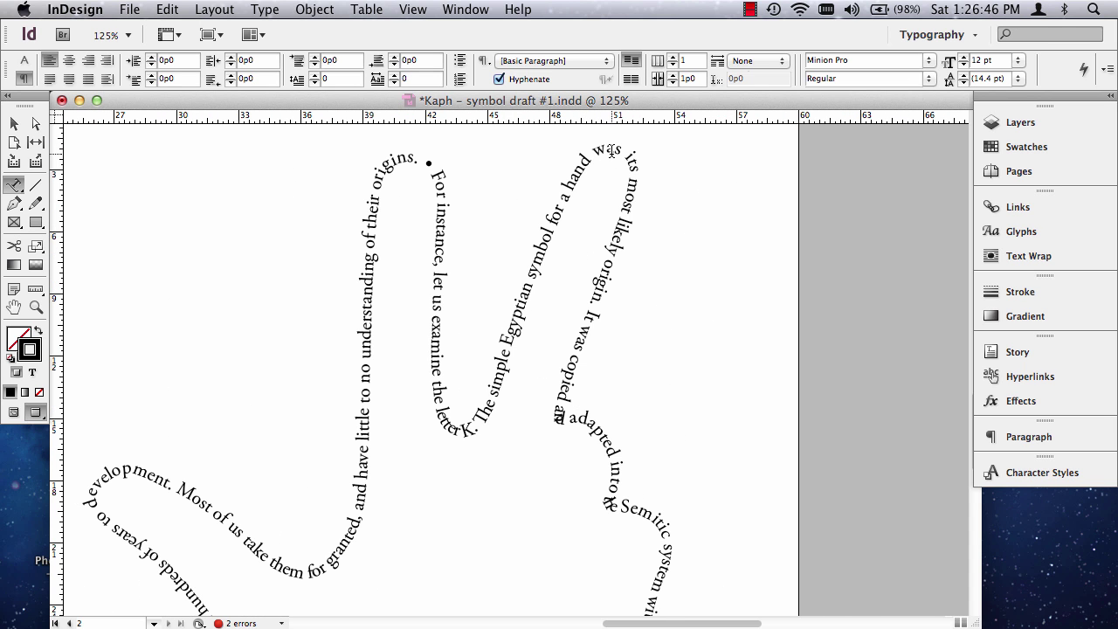
Tighten the tracking of "was its" around the fingertip on the hand path to -70.
left_click_drag(598, 152, 643, 199)
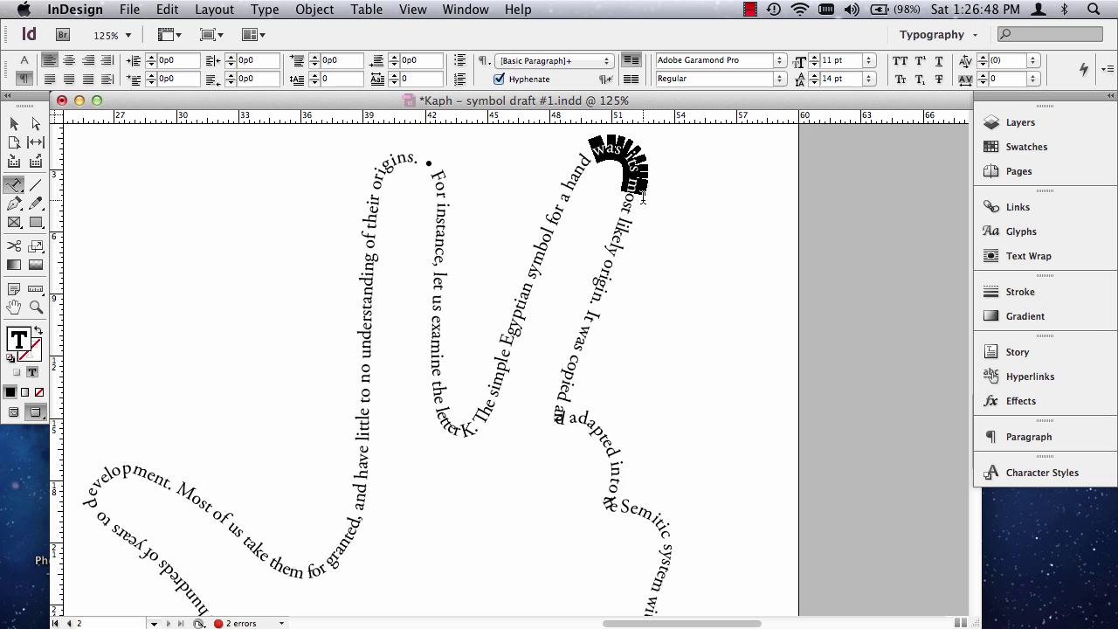
left_click_drag(644, 179, 644, 179)
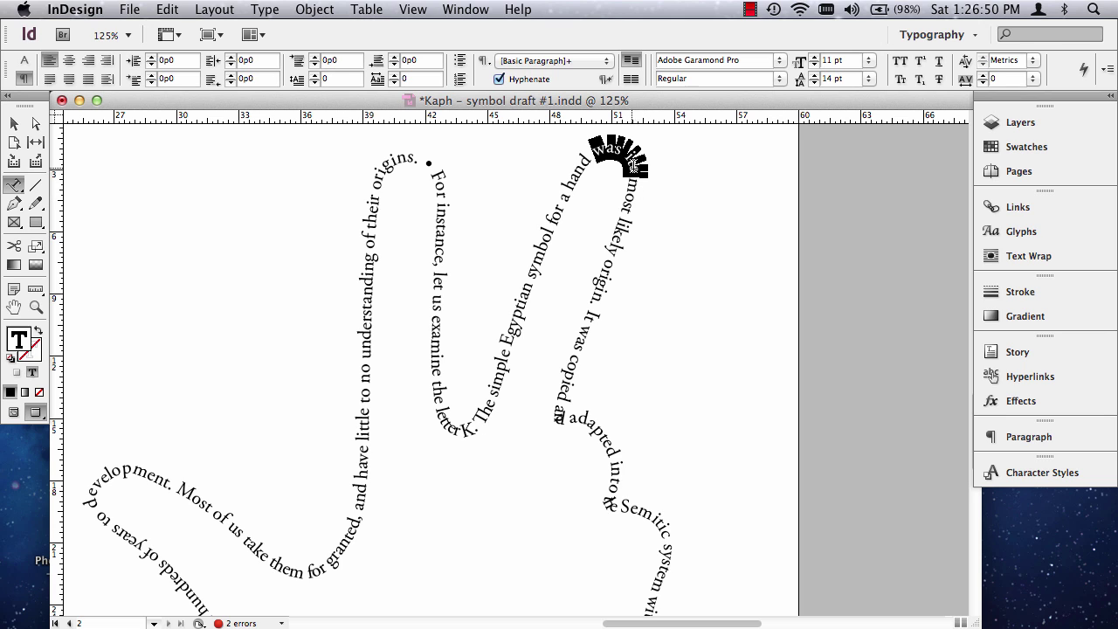
left_click(24, 59)
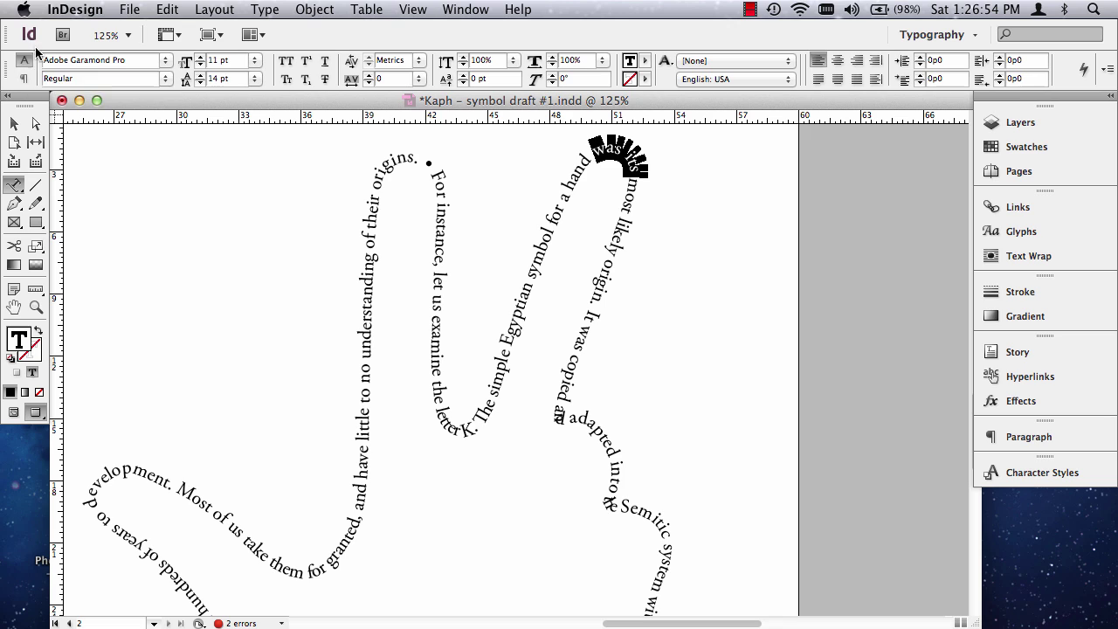
left_click(368, 82)
left_click(368, 82)
left_click(368, 82)
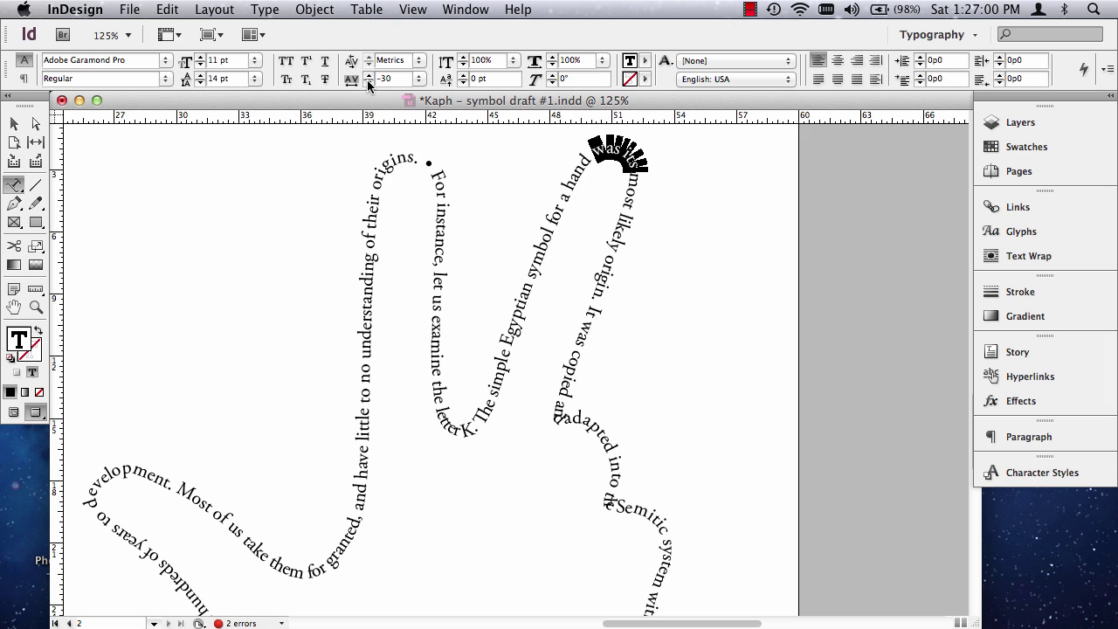
left_click(368, 82)
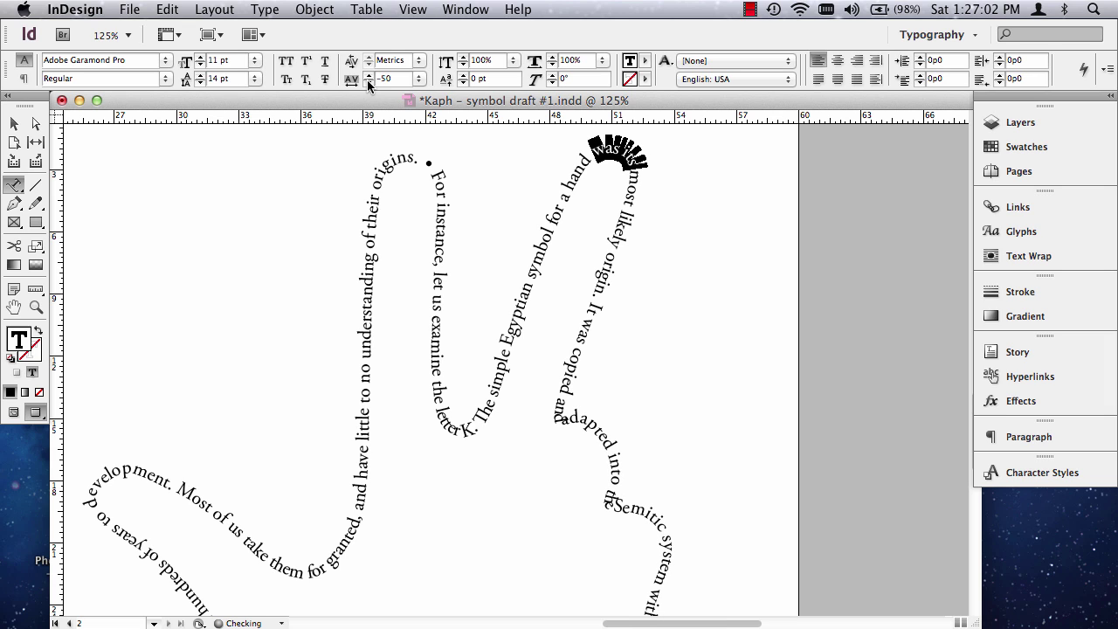
left_click(368, 82)
left_click(367, 82)
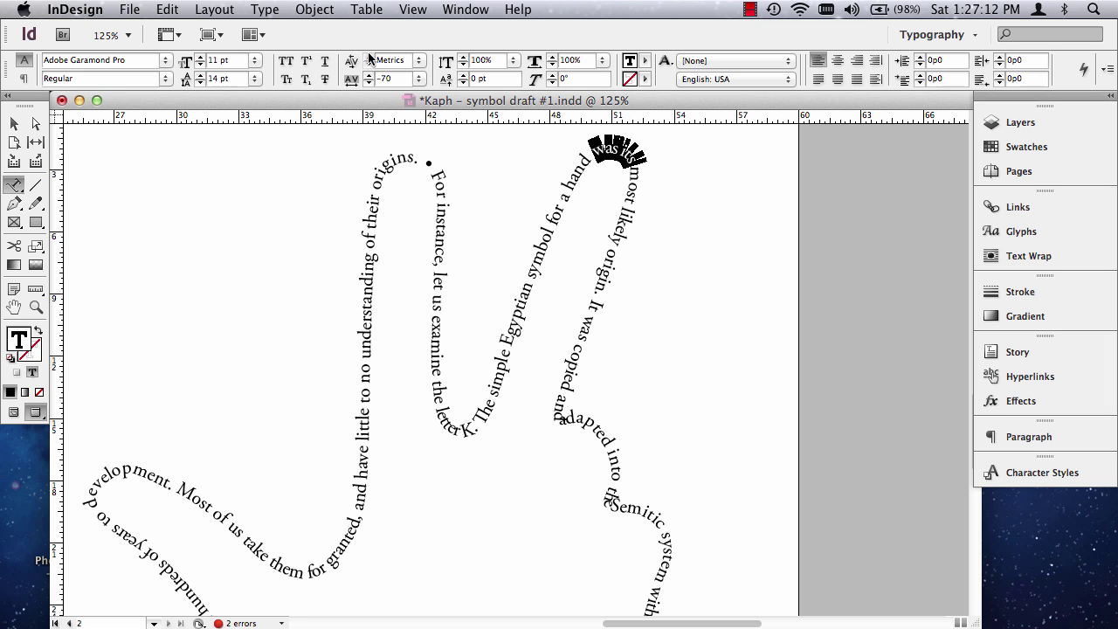
Adjust the spaces between "and" and "adapted" and between "into" and "the" at the sharp bends of the hand path.
left_click(561, 414)
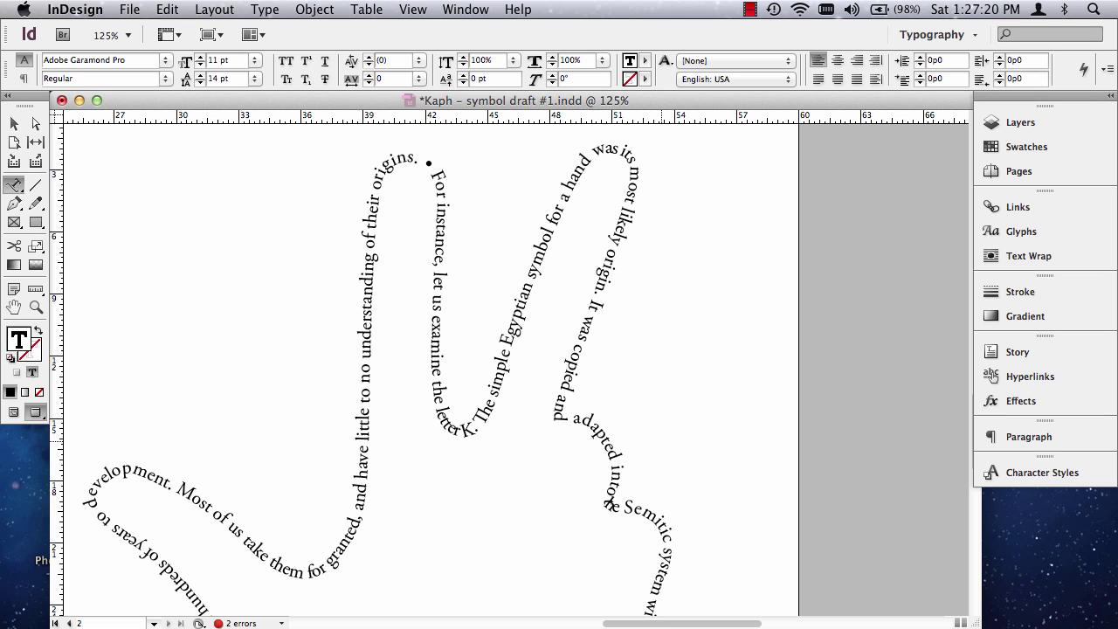
key("BackSpace")
scroll(688, 523, "down", 3)
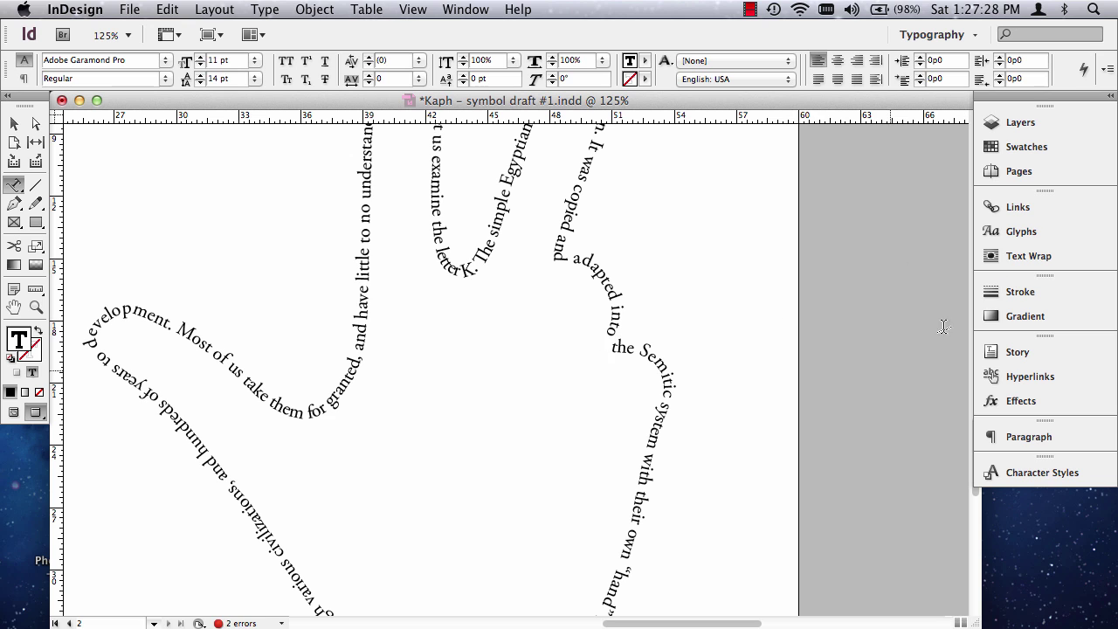
scroll(638, 461, "down", 4)
scroll(637, 460, "up", 6)
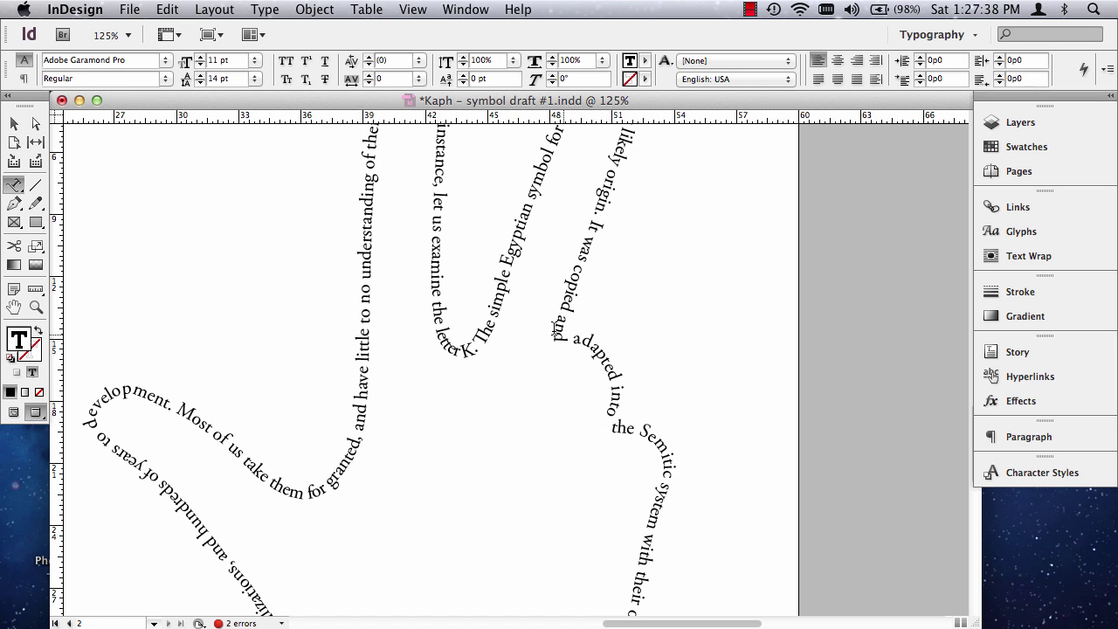
key("super+0")
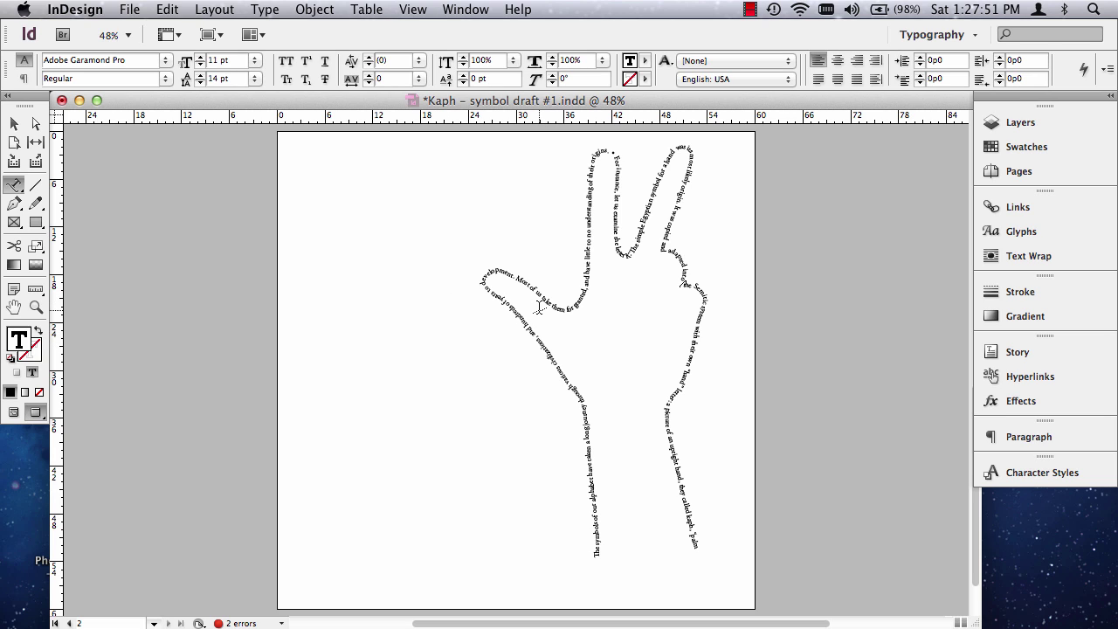
key("BackSpace")
key("BackSpace")
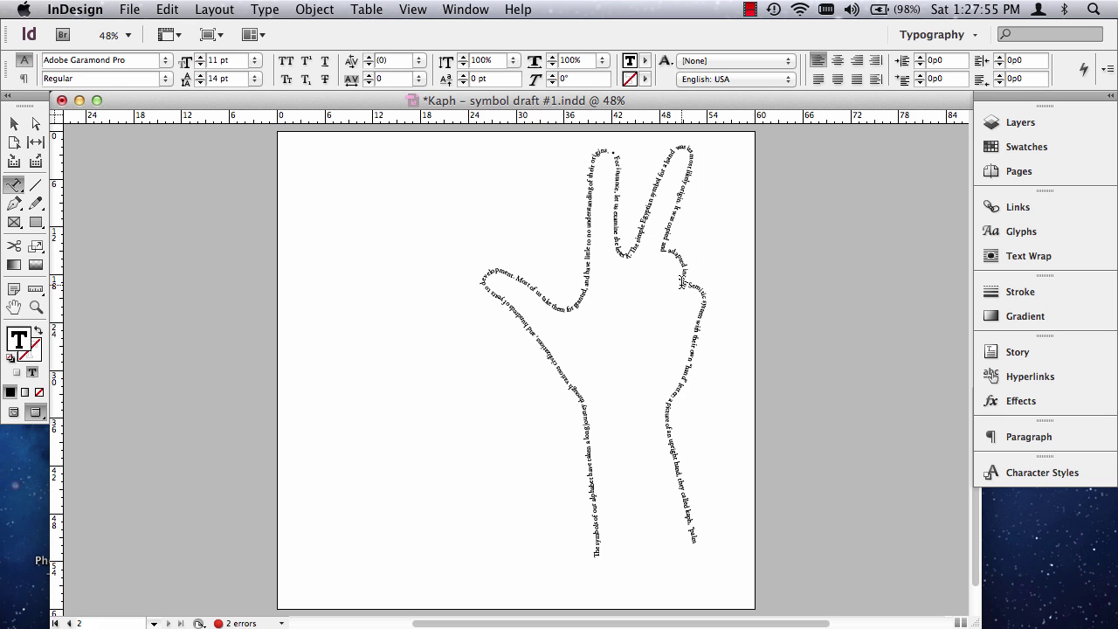
Return to Normal view and move the hand-shaped type path off the page onto the pasteboard beside the spiral text.
left_click(14, 125)
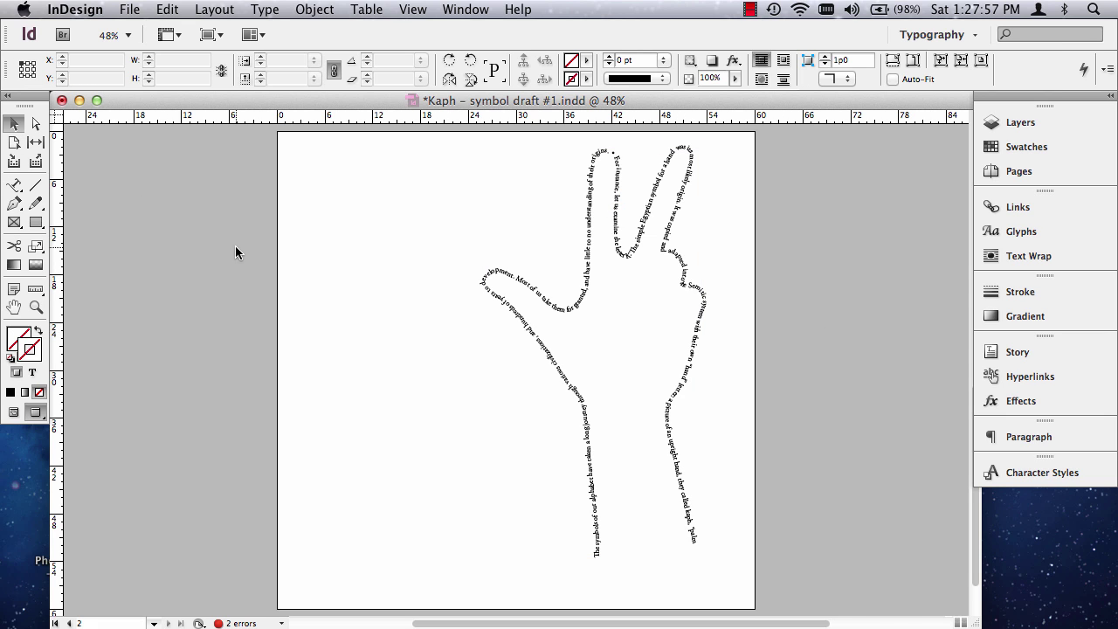
key("w")
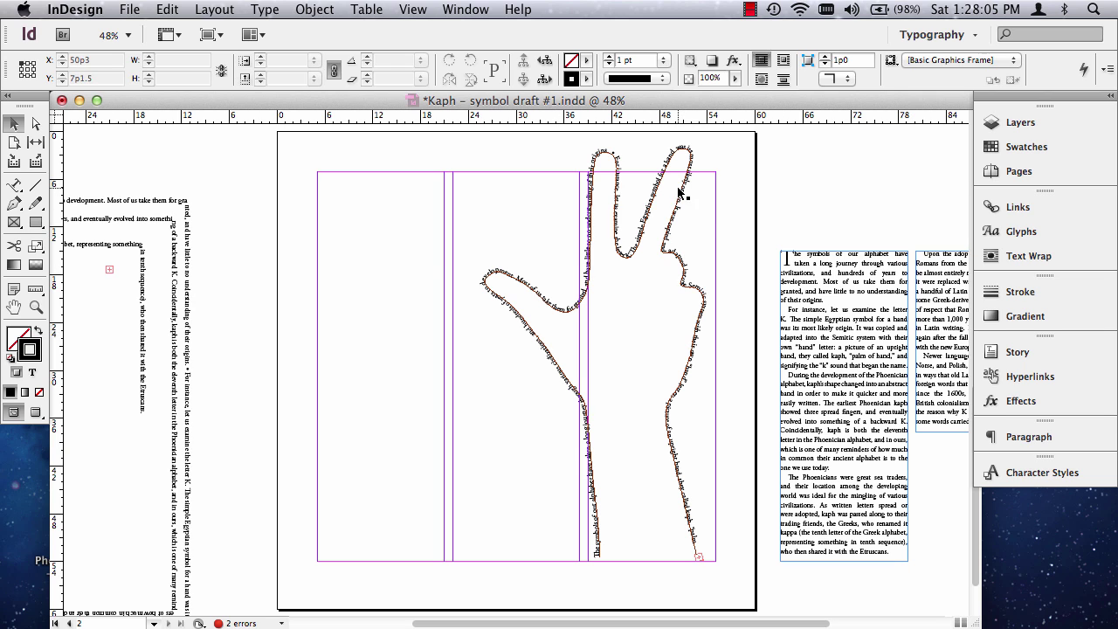
left_click_drag(678, 187, 186, 238)
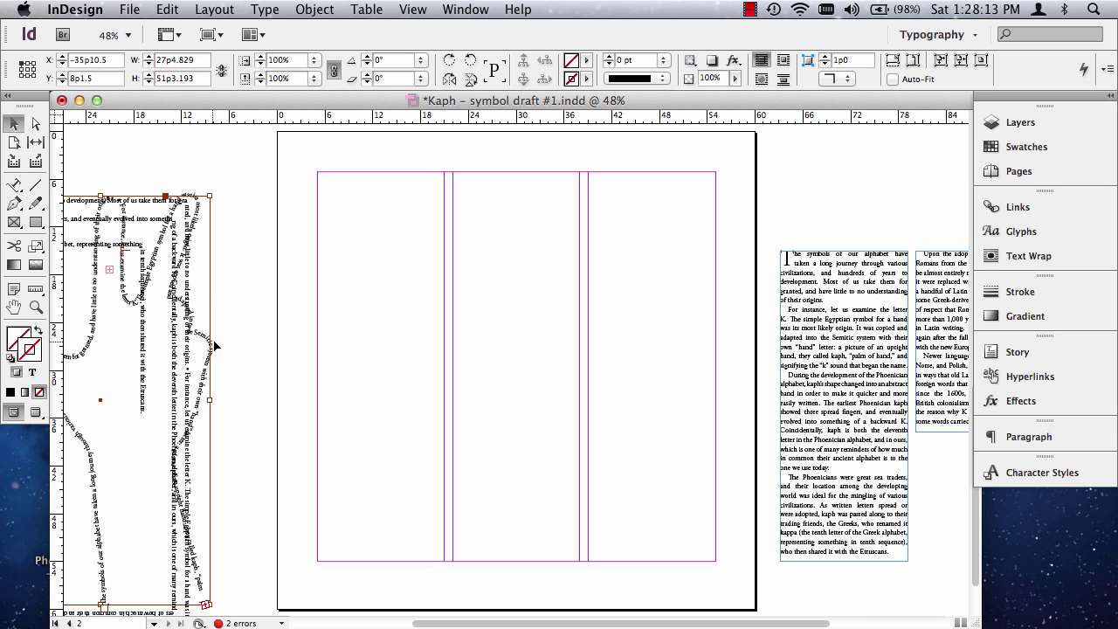
left_click_drag(209, 345, 482, 320)
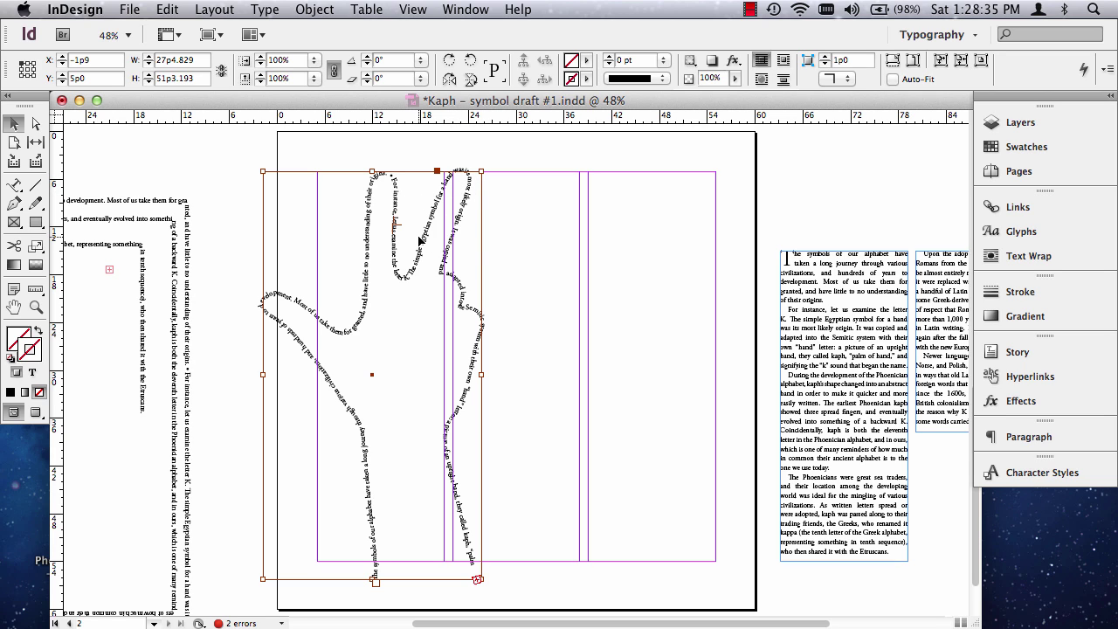
left_click_drag(462, 220, 218, 266)
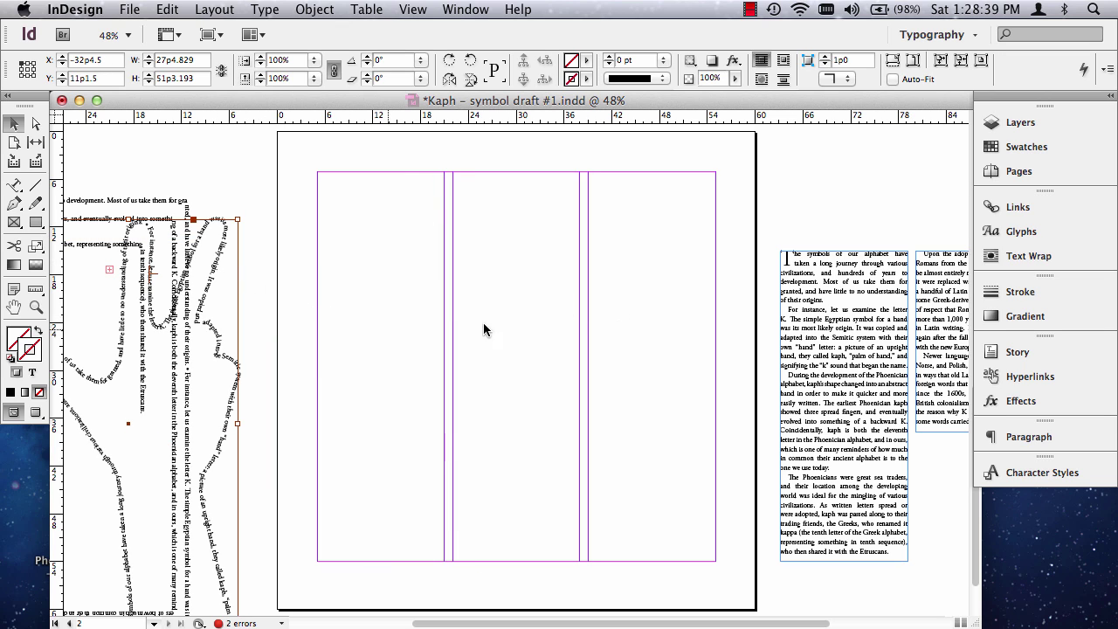
Draw a tall ellipse about 26p3 wide and 46p9 high in the middle of the page with the Ellipse tool.
left_click(14, 221)
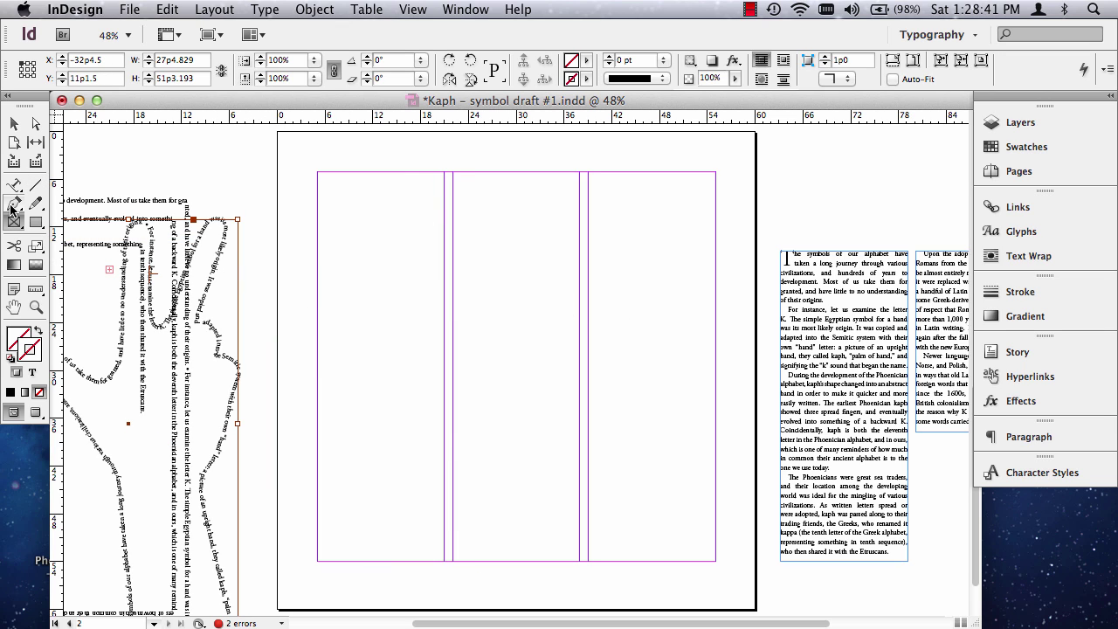
left_click(36, 221)
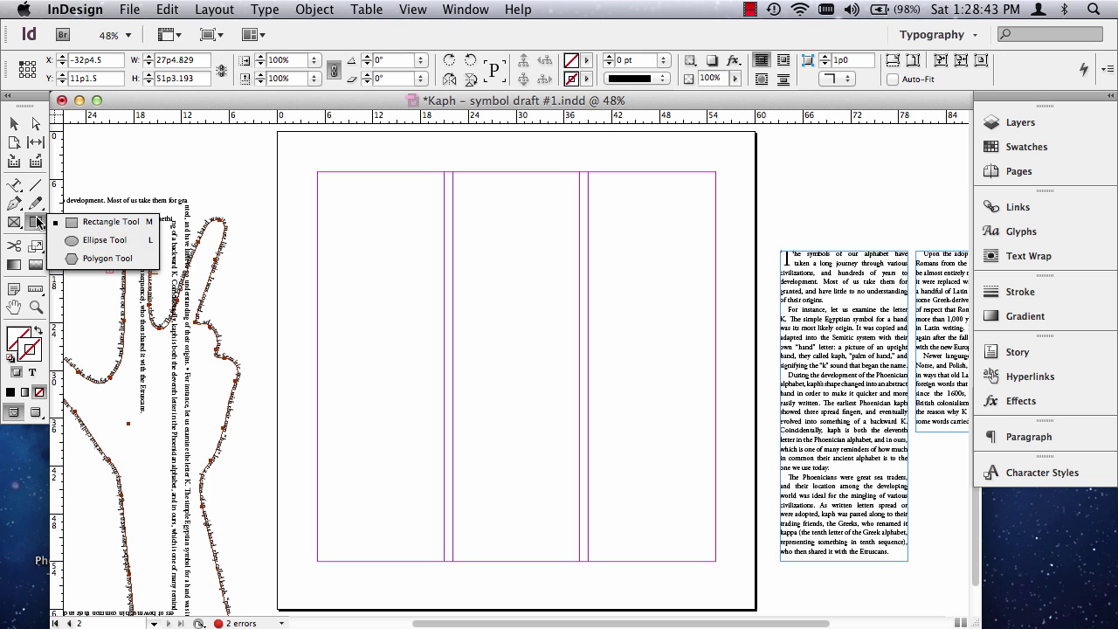
left_click(108, 240)
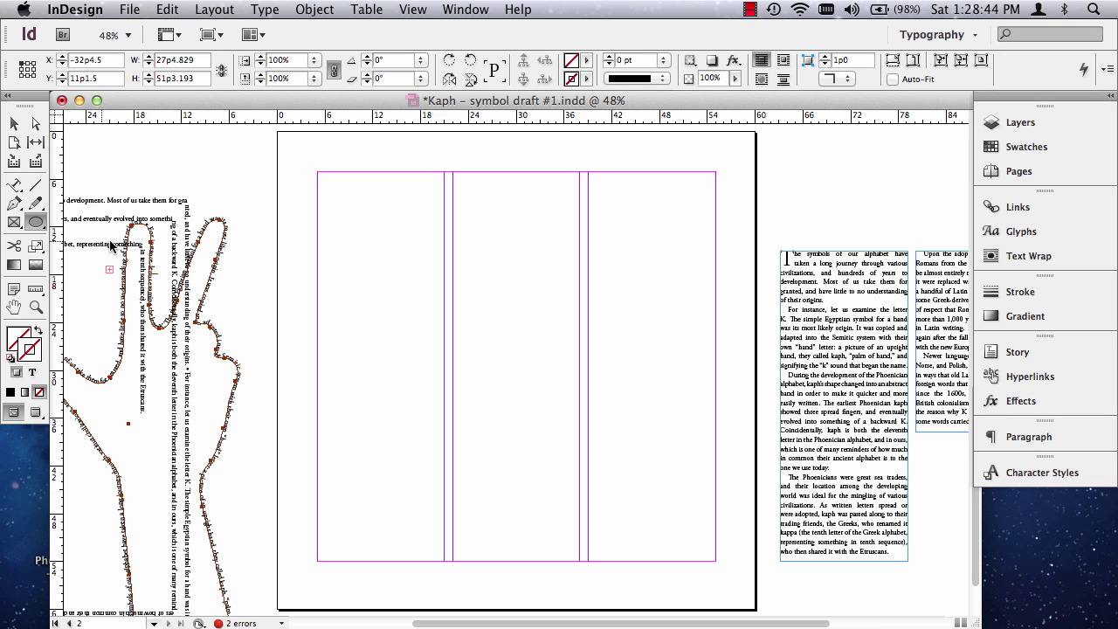
left_click(37, 223)
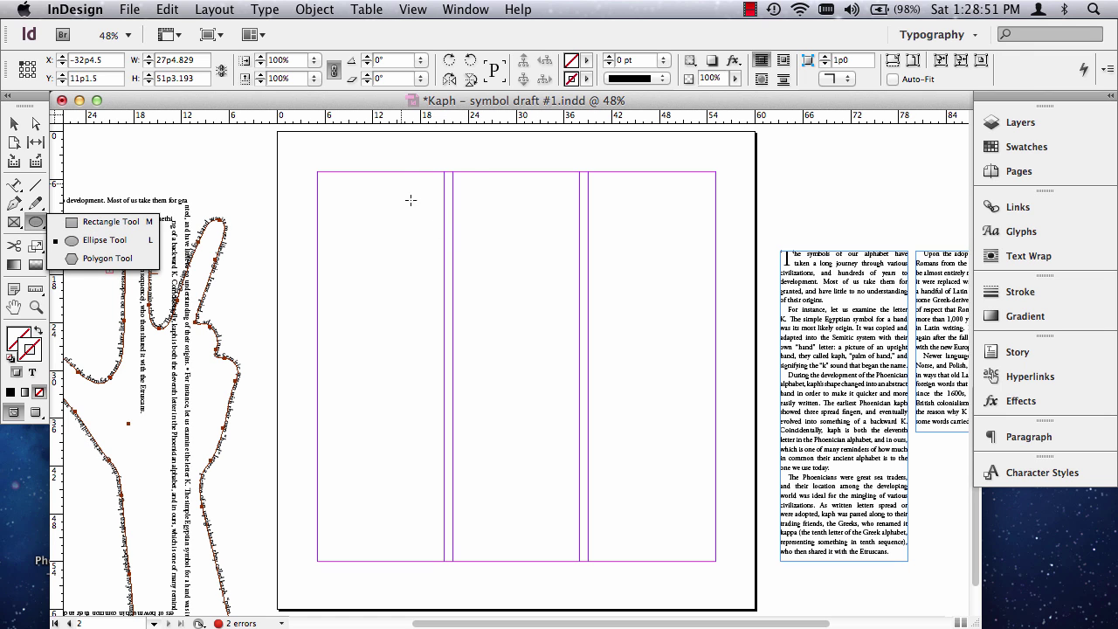
left_click_drag(400, 180, 609, 553)
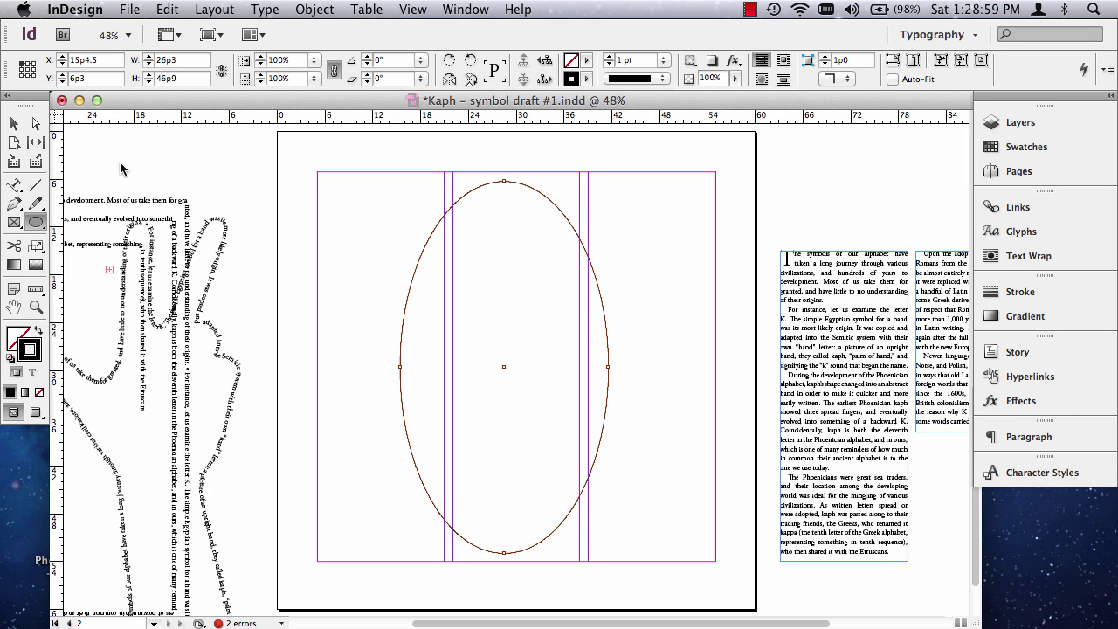
Turn the ellipse into a text frame with the Type tool, test it with random filler text, and clear that text.
left_click(14, 185)
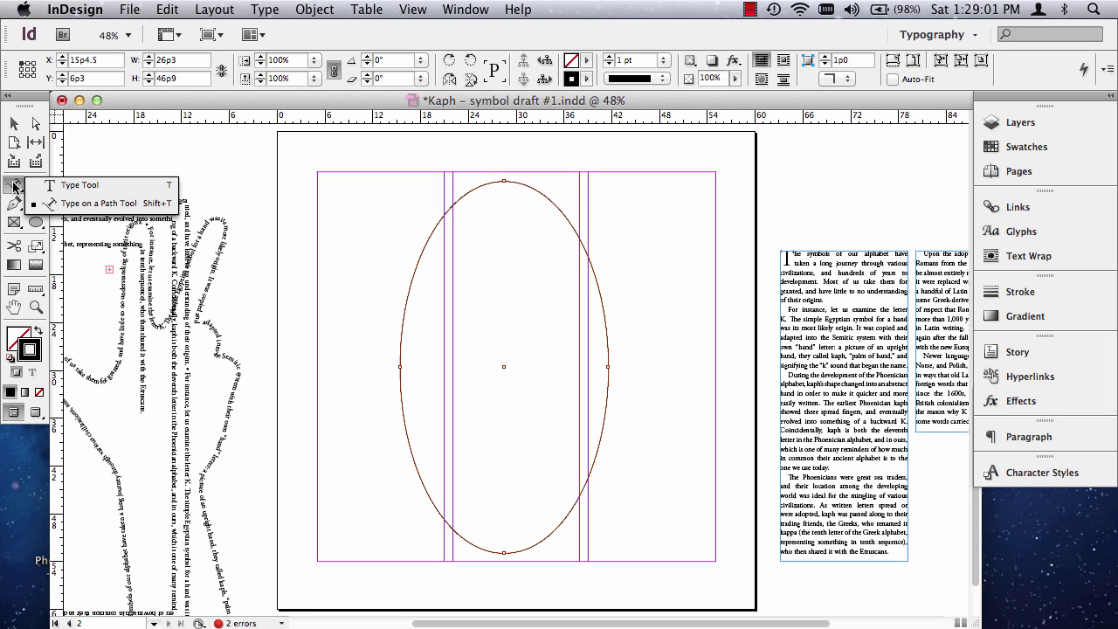
left_click(71, 187)
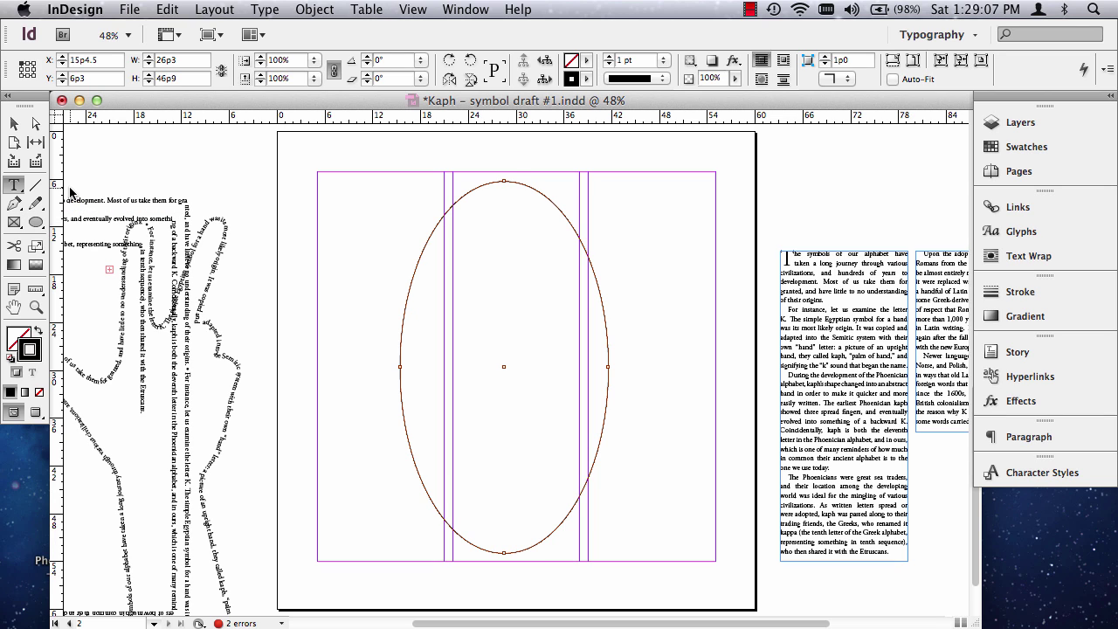
left_click(484, 189)
type("adflkjasdkfjalsk;djfalsdkfjalkjfalksfjlask")
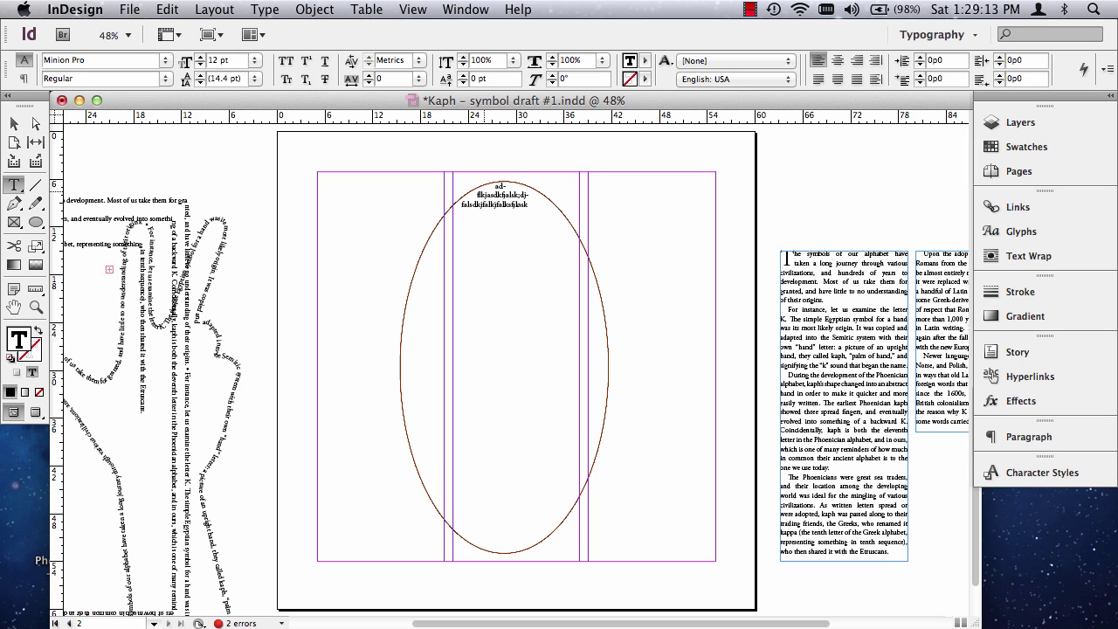
key("super+a")
key("BackSpace")
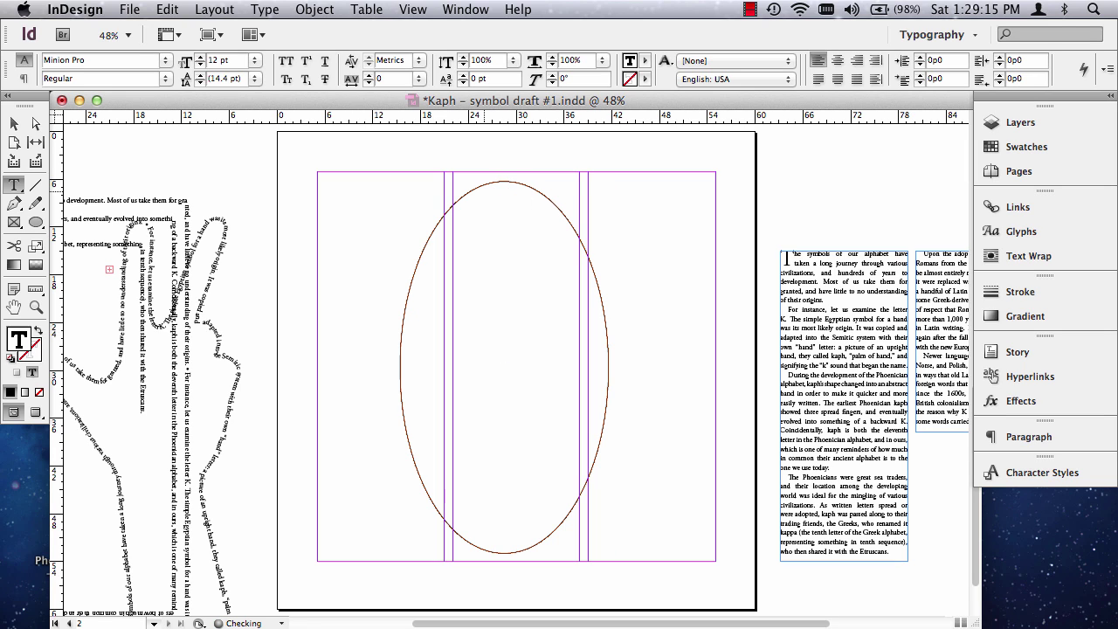
Copy the full body text from the column frames on the pasteboard, paste it into the ellipse, and select the ellipse frame.
left_click(822, 263)
key("super+a")
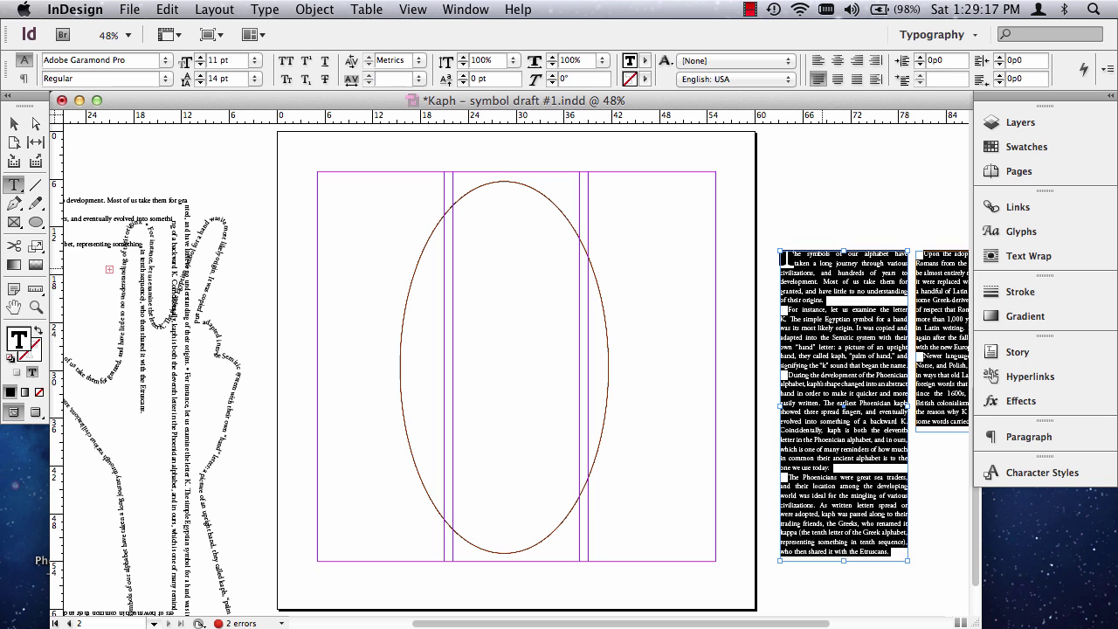
key("super+c")
left_click(482, 213)
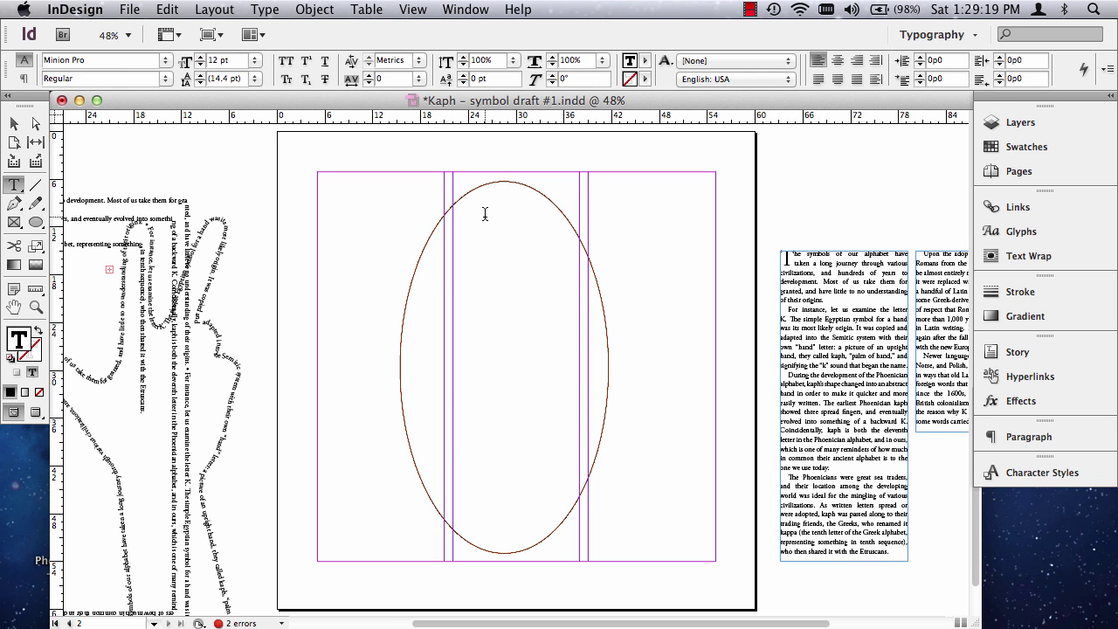
key("super+v")
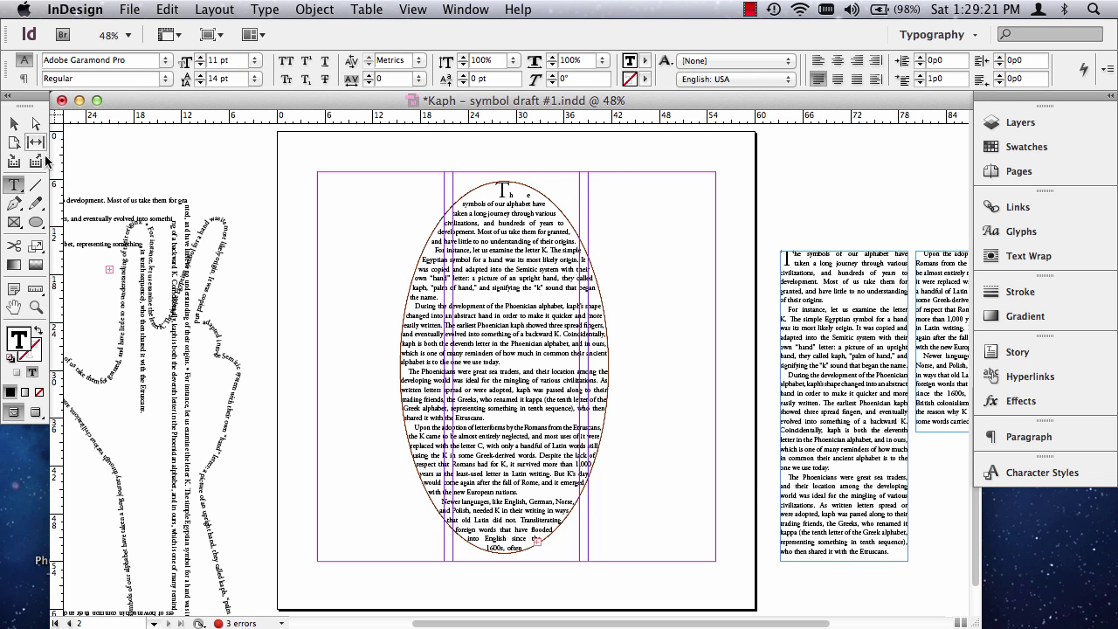
left_click(14, 125)
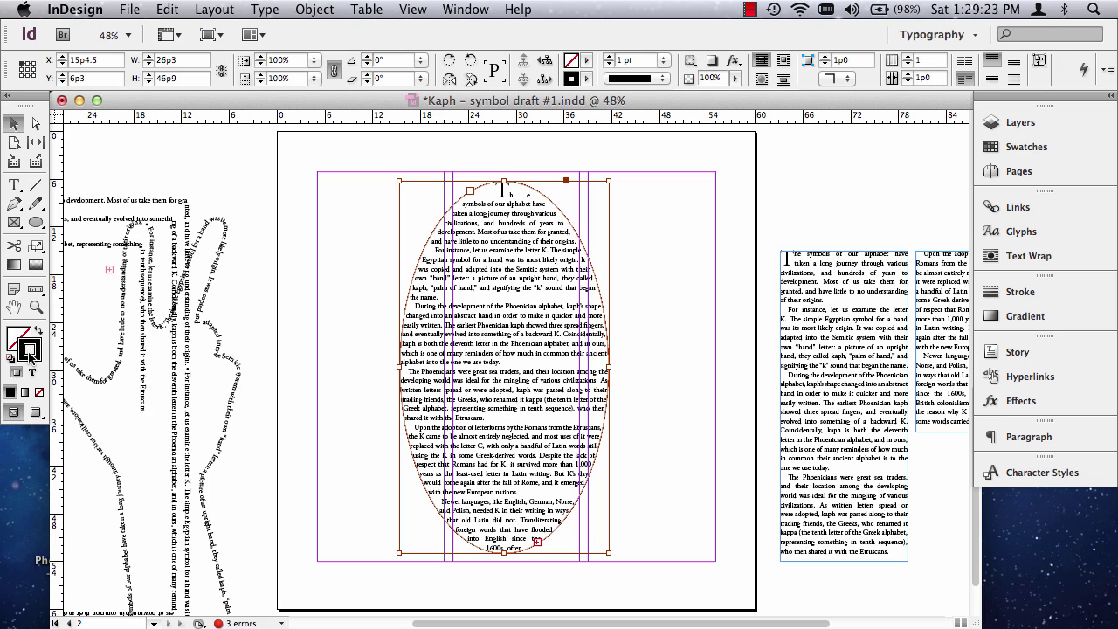
Preview the page without guides, then remove the black stroke from the ellipse text frame and deselect it.
left_click(175, 168)
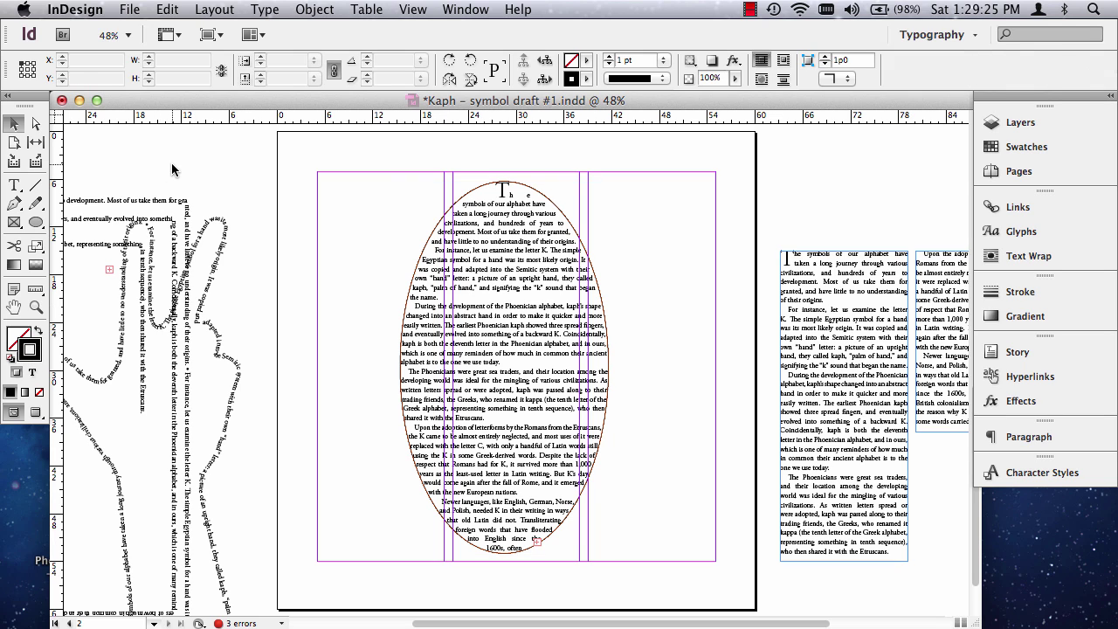
key("w")
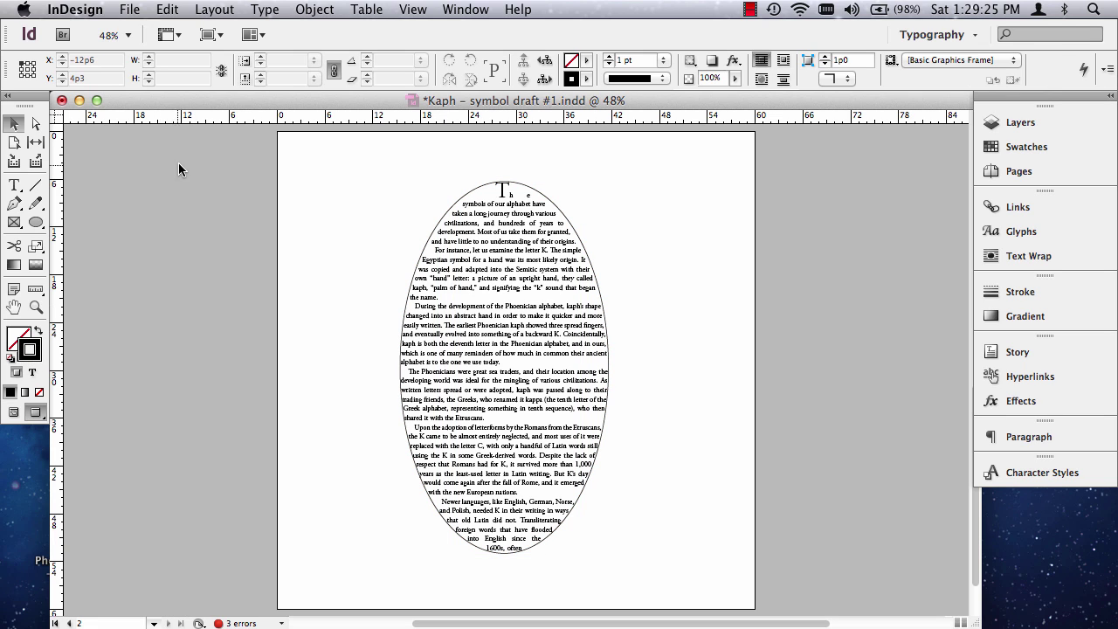
left_click(36, 307)
left_click_drag(382, 161, 655, 599)
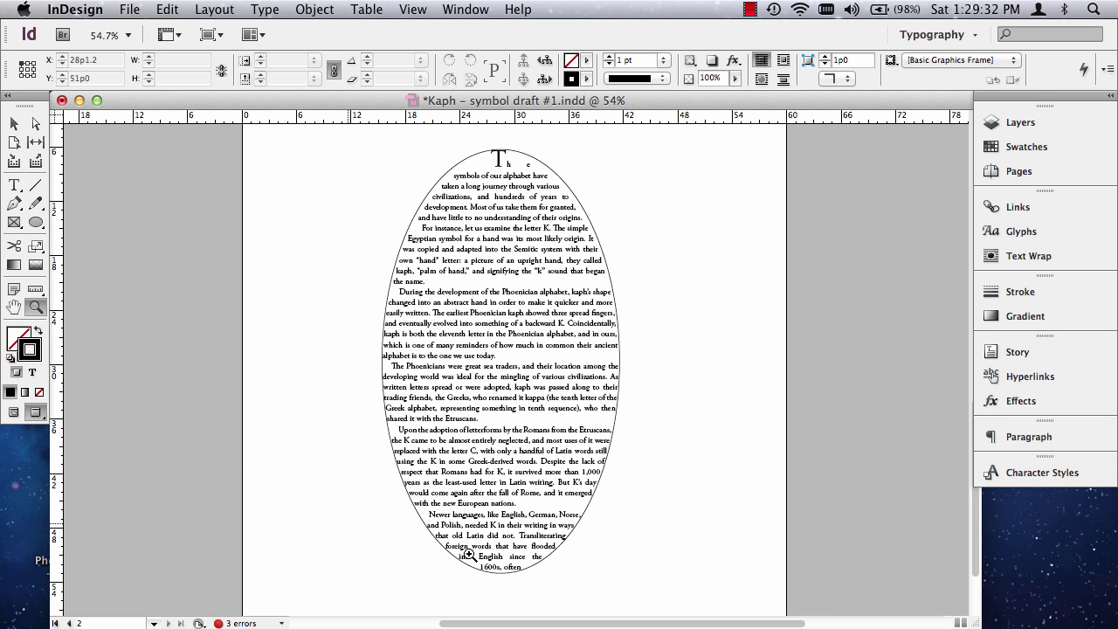
left_click(14, 142)
left_click(14, 125)
left_click(453, 183)
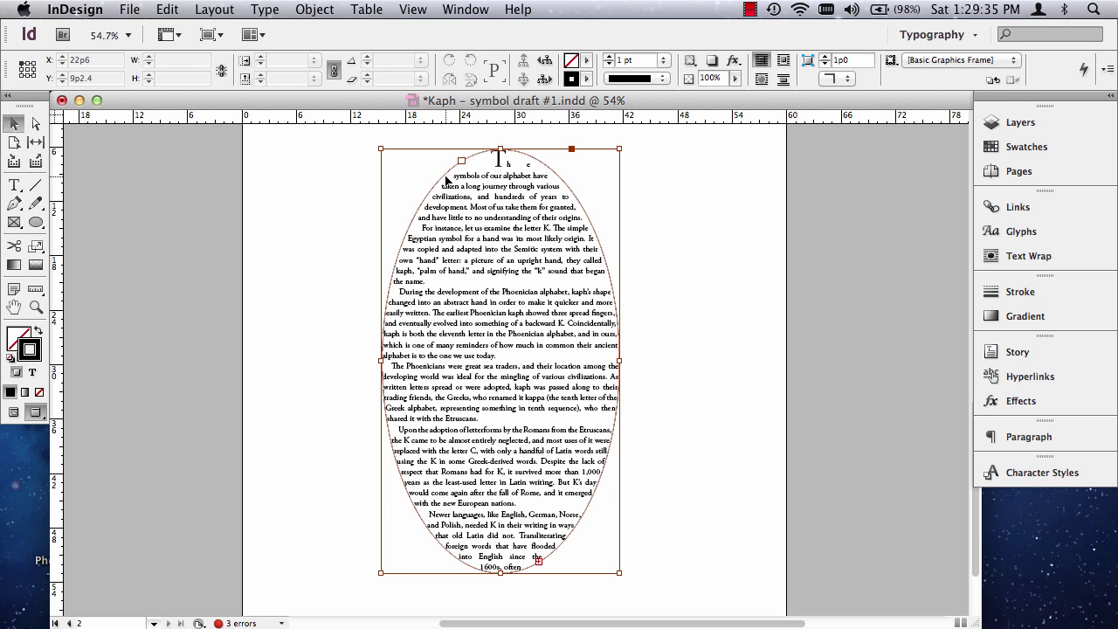
left_click(39, 393)
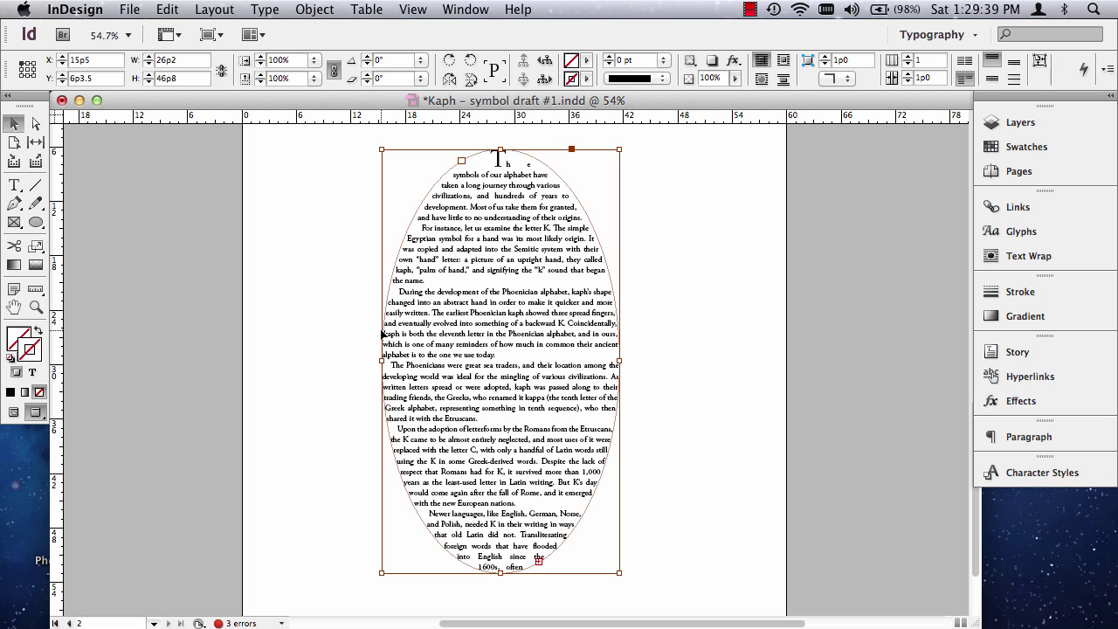
left_click(307, 335)
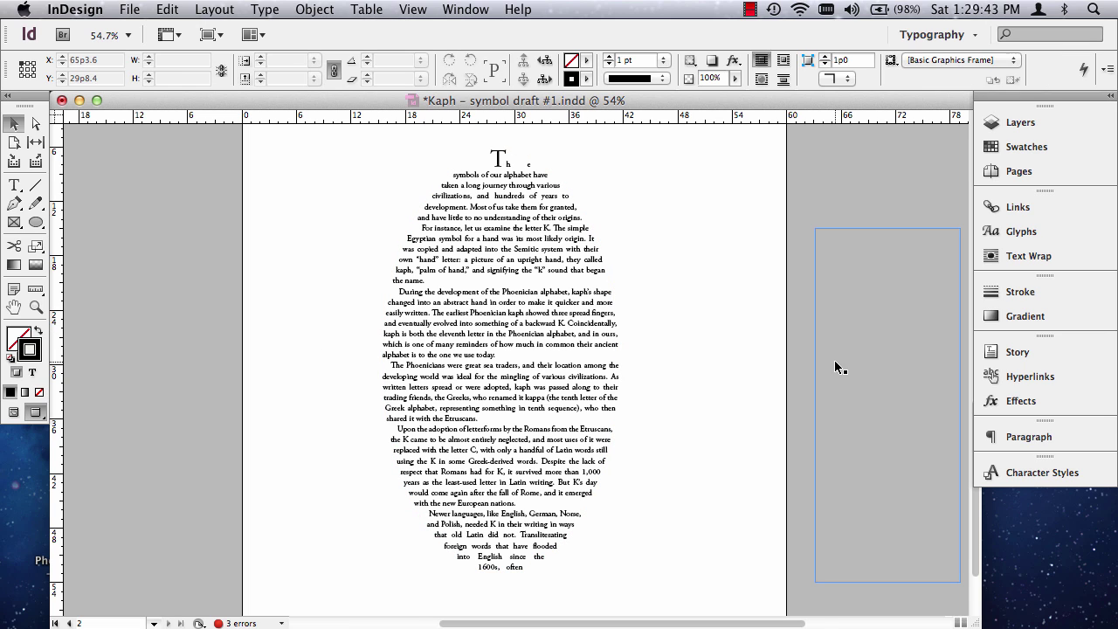
Return to Normal view and move the ellipse text frame off the column area toward the pasteboard beside the hand-shaped text.
key("super+0")
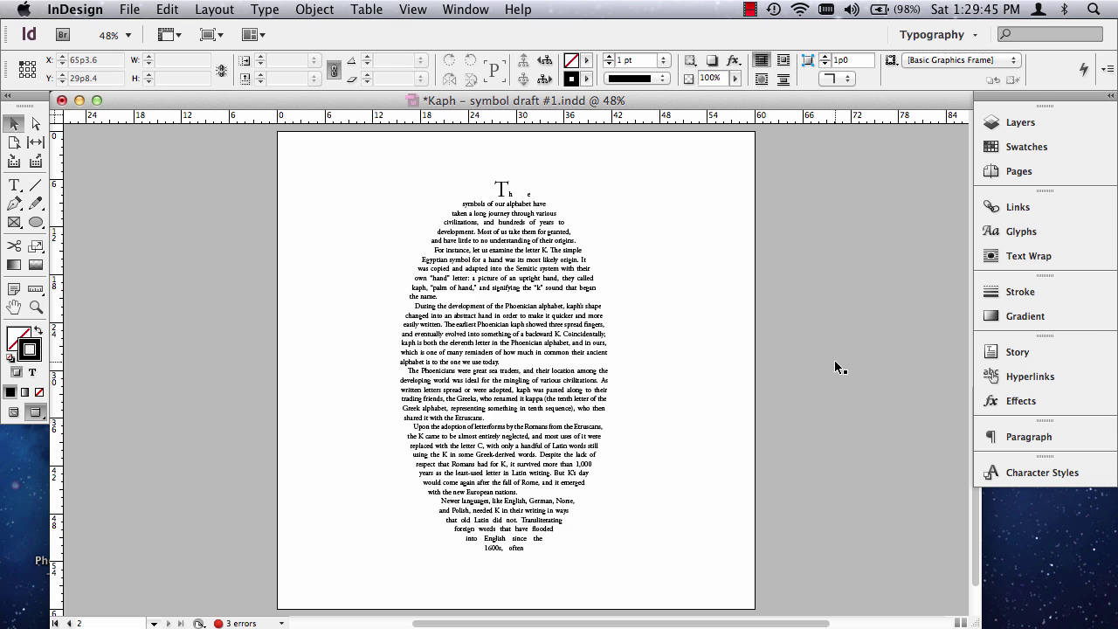
key("super+5")
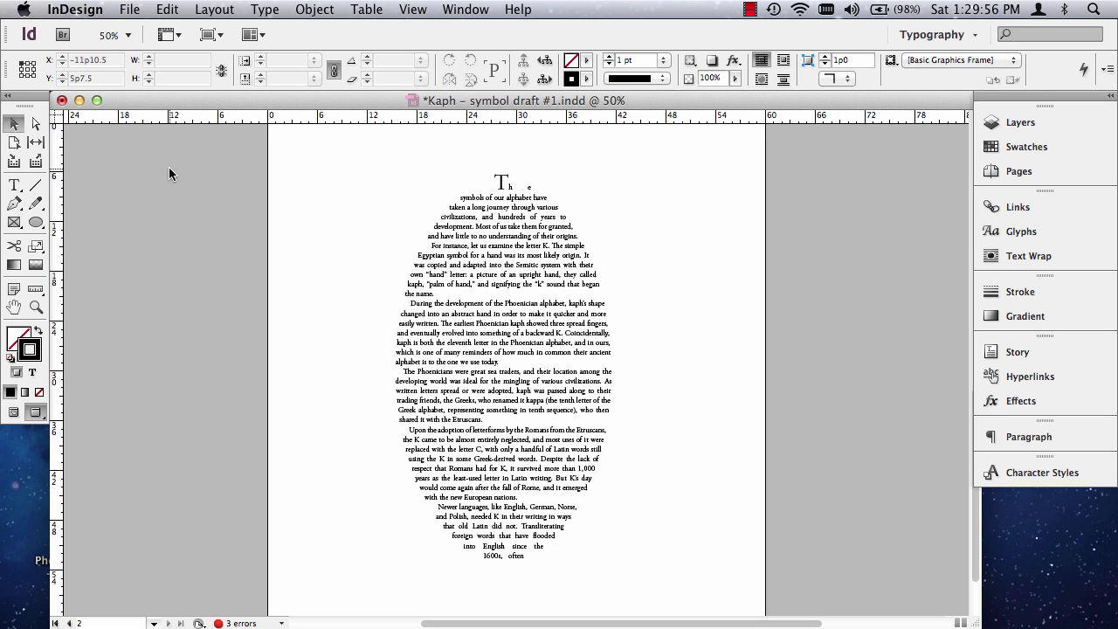
key("w")
left_click_drag(525, 232, 298, 307)
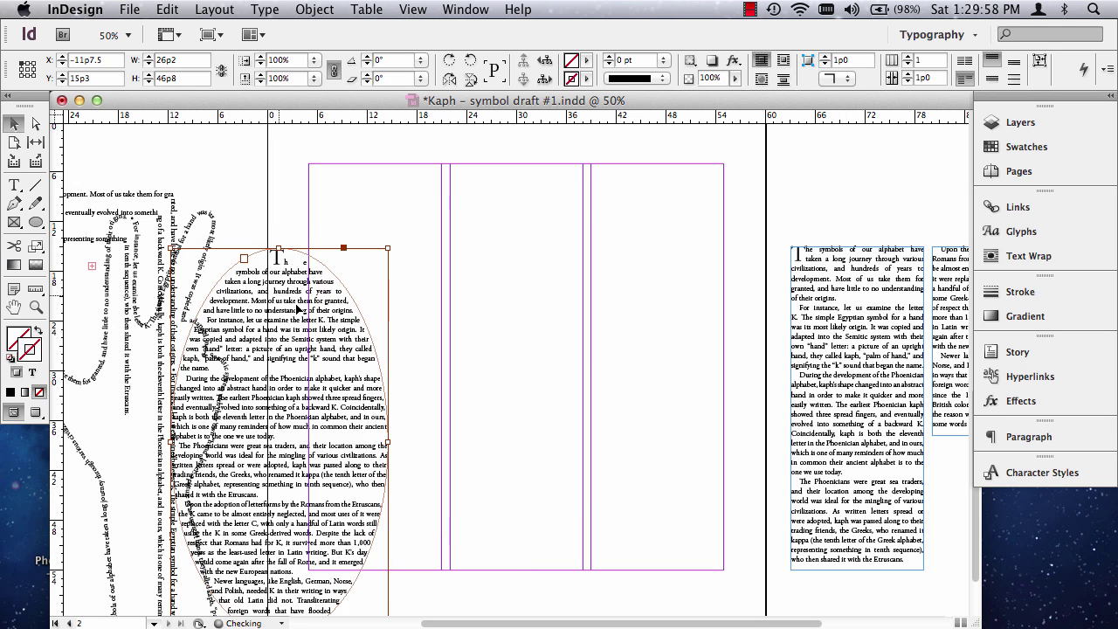
Place a copy of the hand-shaped type path on the page, leaving the original on the pasteboard.
left_click(110, 311)
left_click_drag(110, 311, 603, 260)
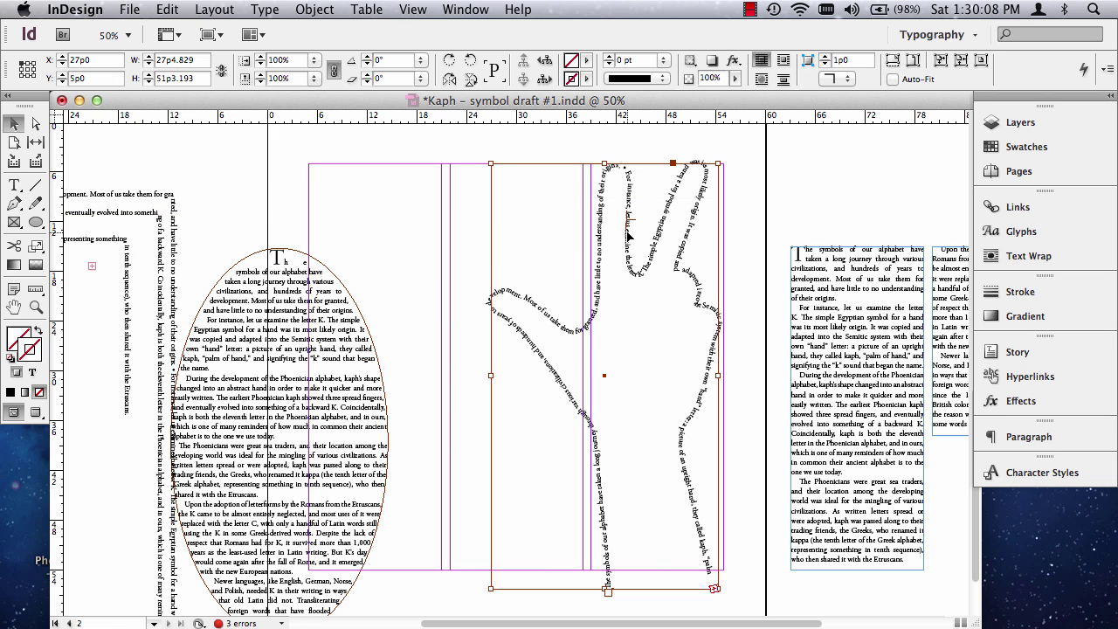
left_click_drag(627, 236, 204, 234)
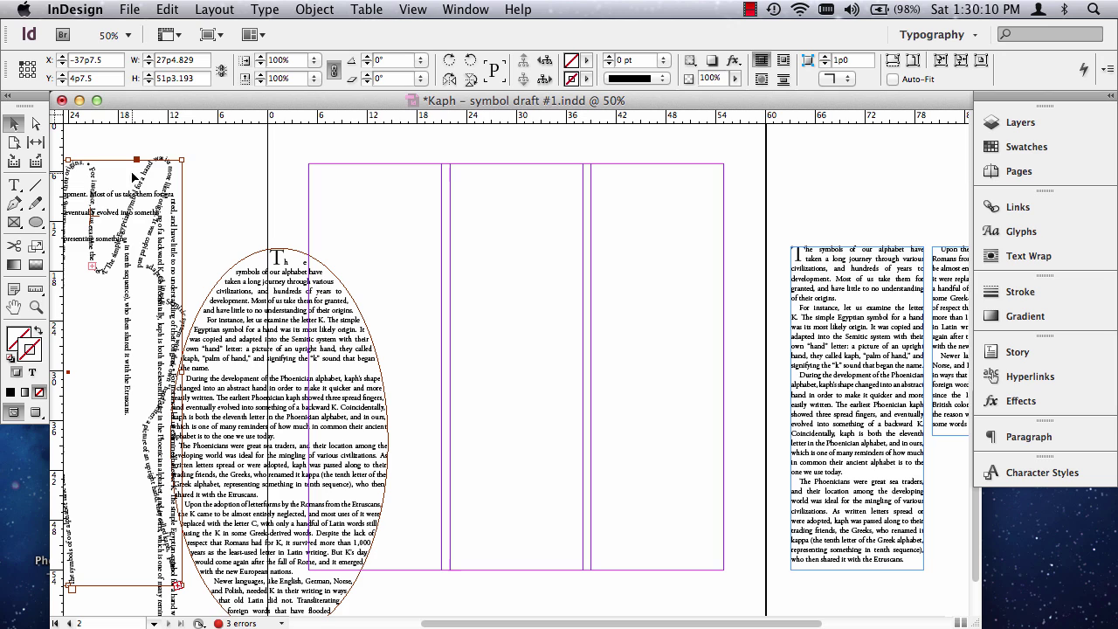
left_click_drag(148, 175, 617, 168)
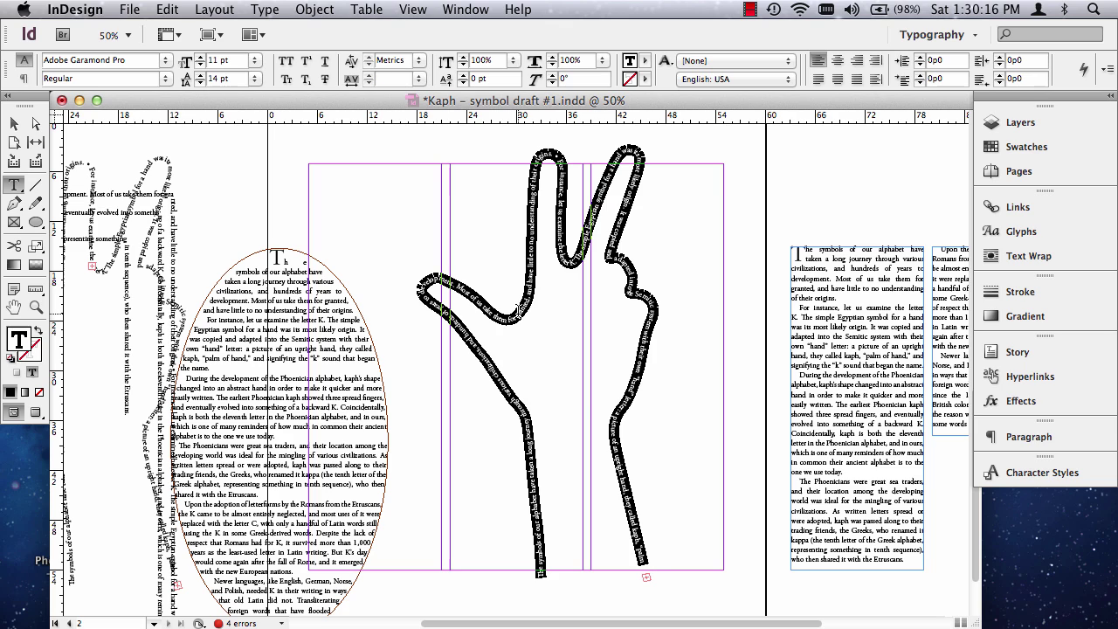
Delete all the text from the copied hand path and show the empty path's anchor points with the Direct Selection tool.
key("BackSpace")
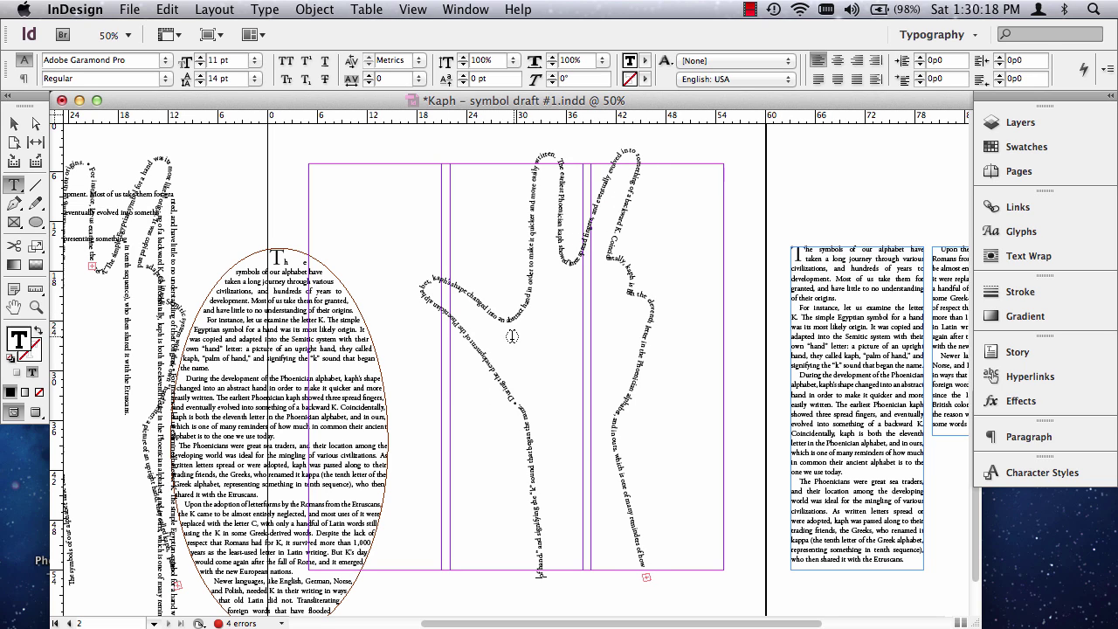
key("super+a")
key("BackSpace")
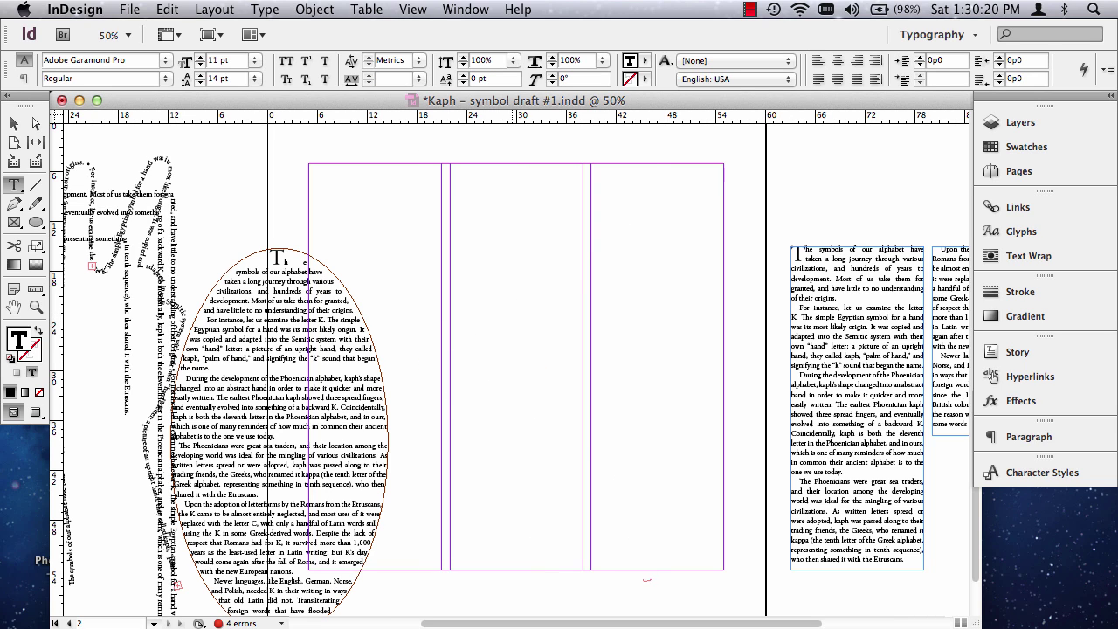
left_click(15, 123)
left_click(524, 312)
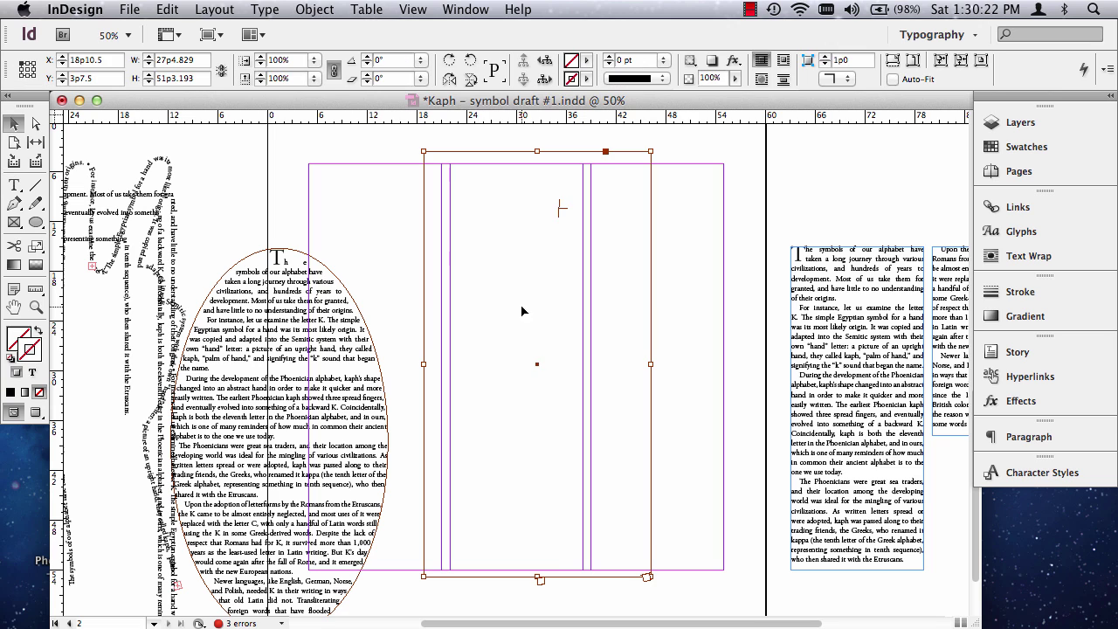
left_click_drag(492, 281, 494, 281)
left_click(36, 124)
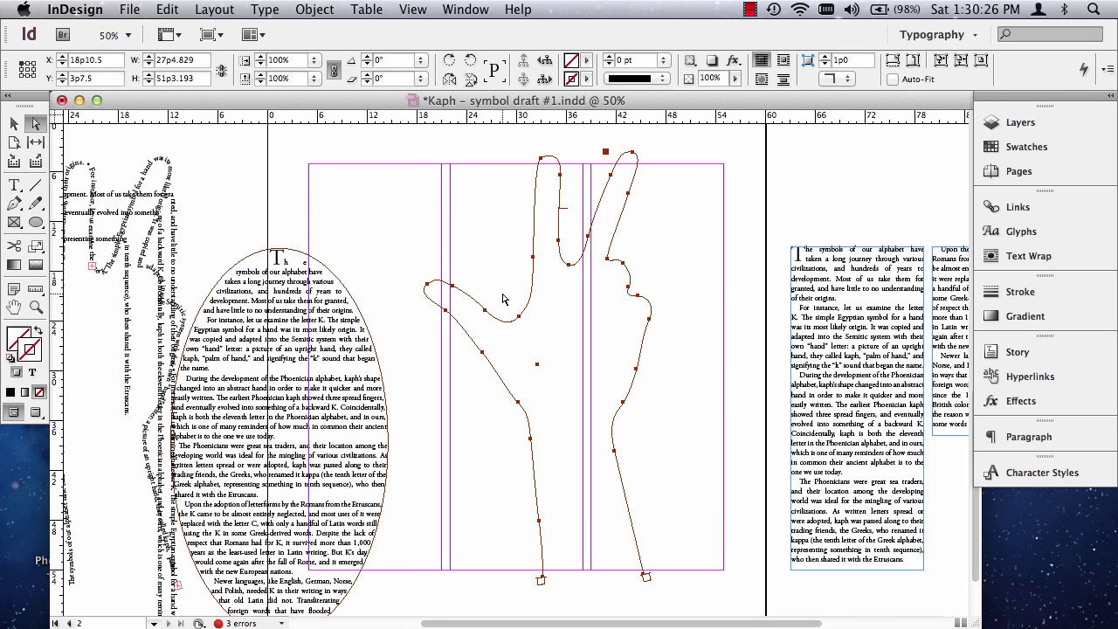
Close the hand path at the wrist with the Pen tool by joining its two open end points with a straight segment.
scroll(503, 299, "down", 1)
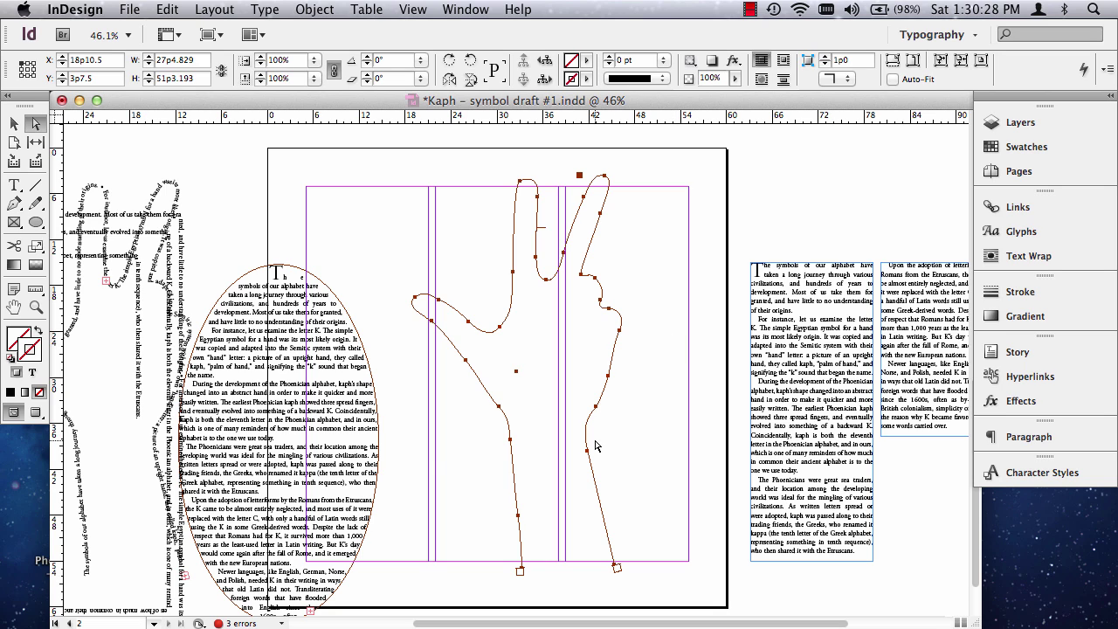
left_click(15, 205)
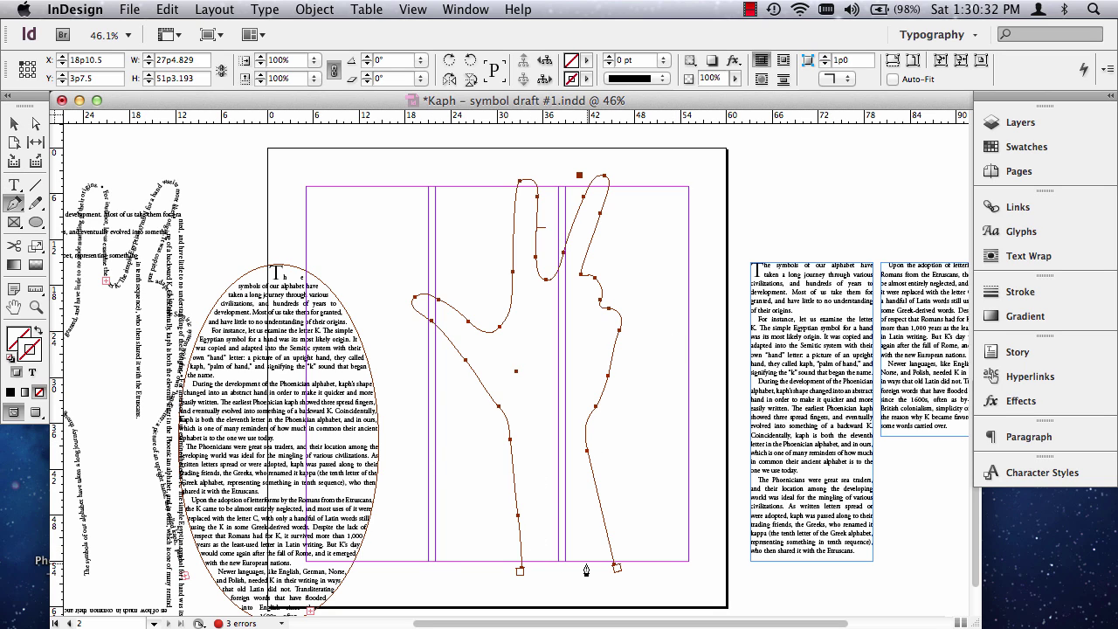
left_click(36, 306)
left_click_drag(497, 506, 697, 597)
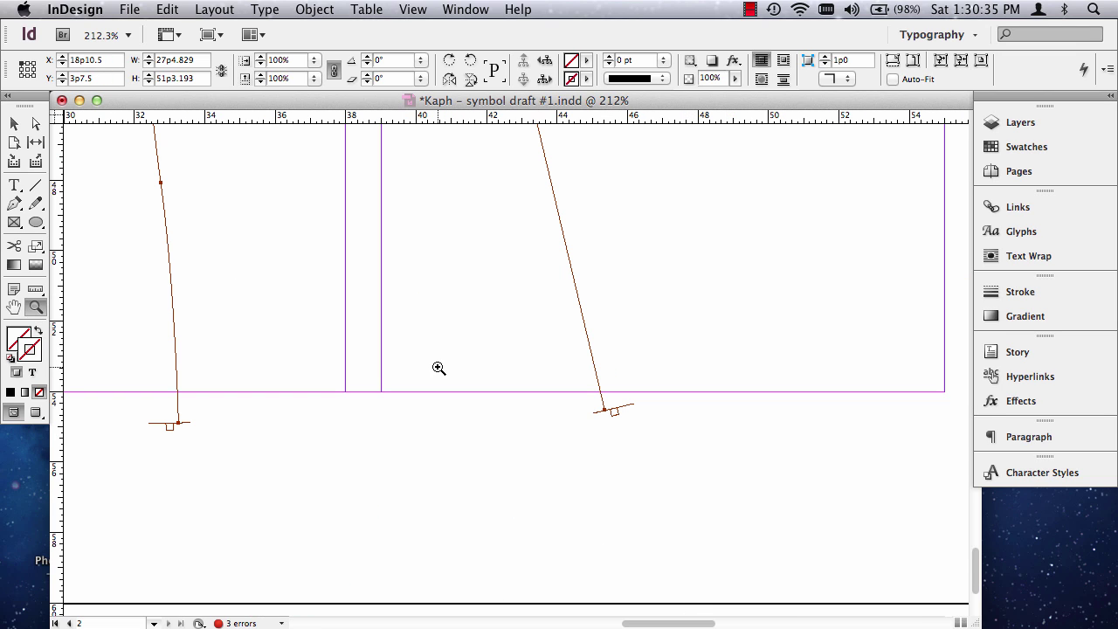
left_click(13, 206)
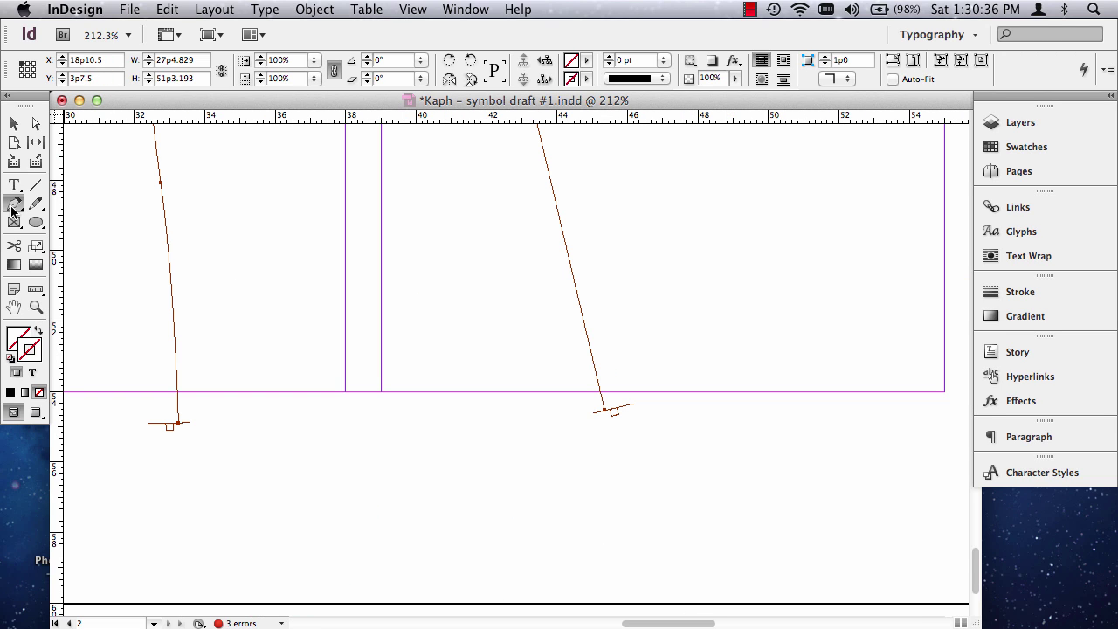
left_click(603, 410)
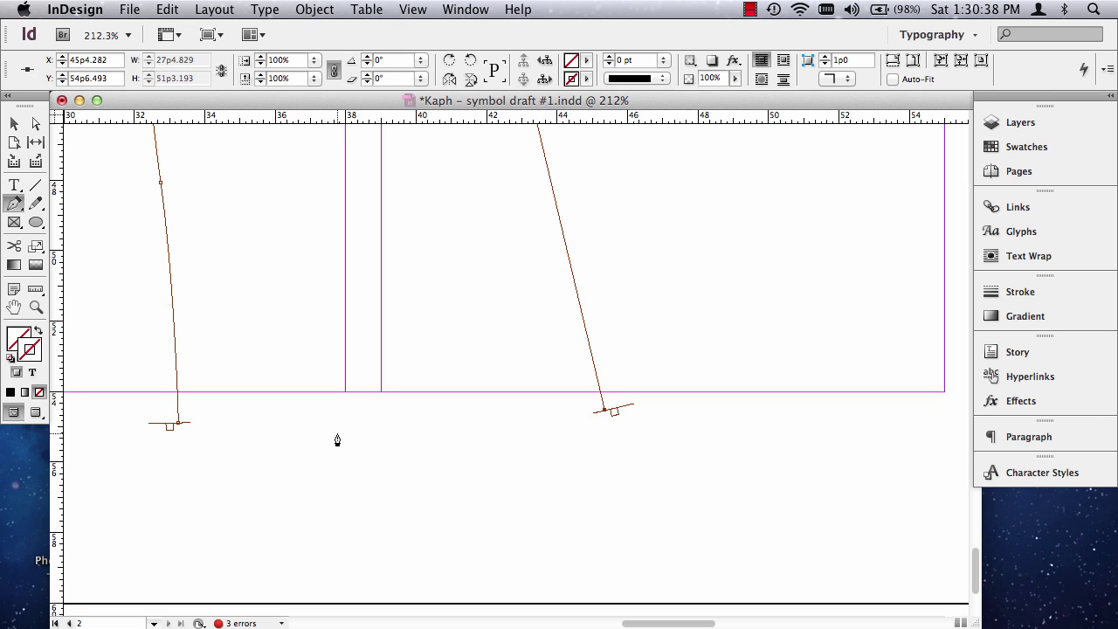
left_click(178, 426)
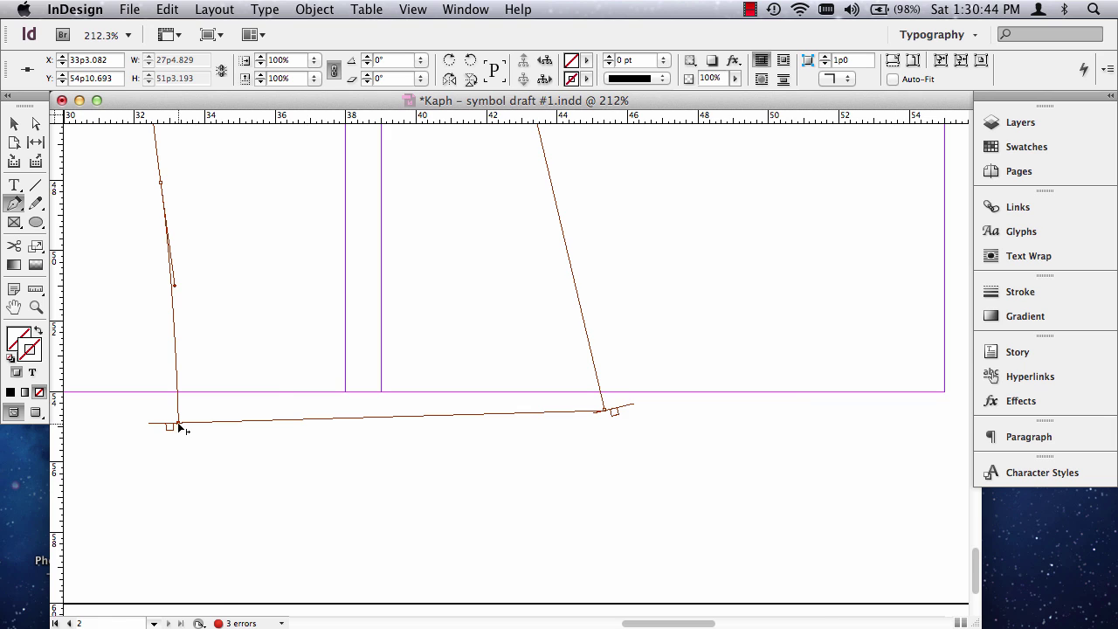
key("super+0")
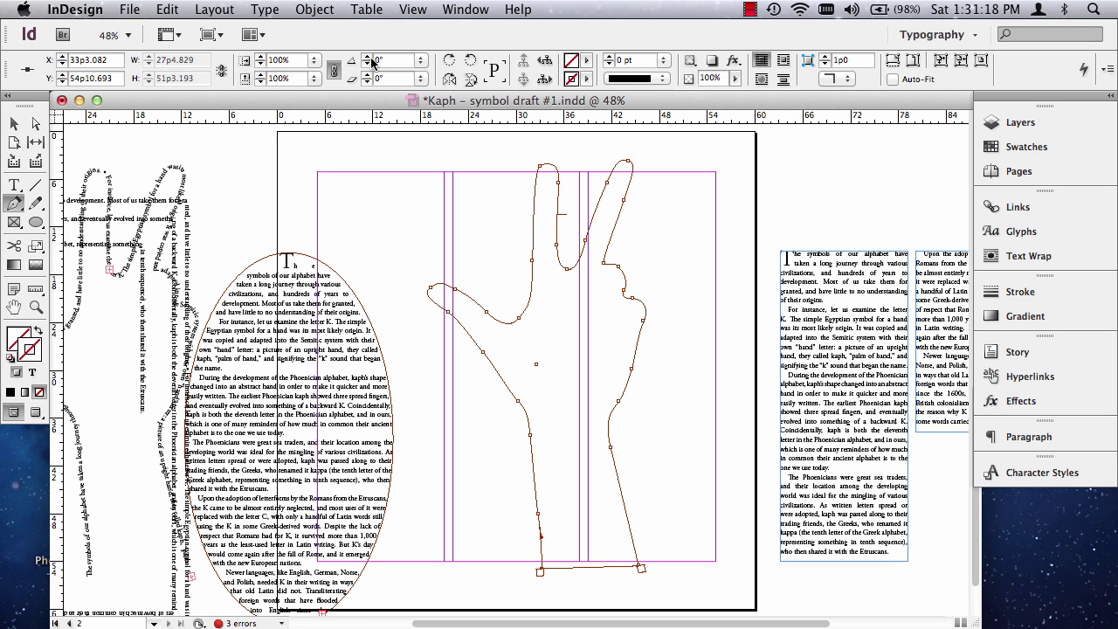
Set the closed hand shape's content type to Text and place the text cursor inside it.
left_click(323, 11)
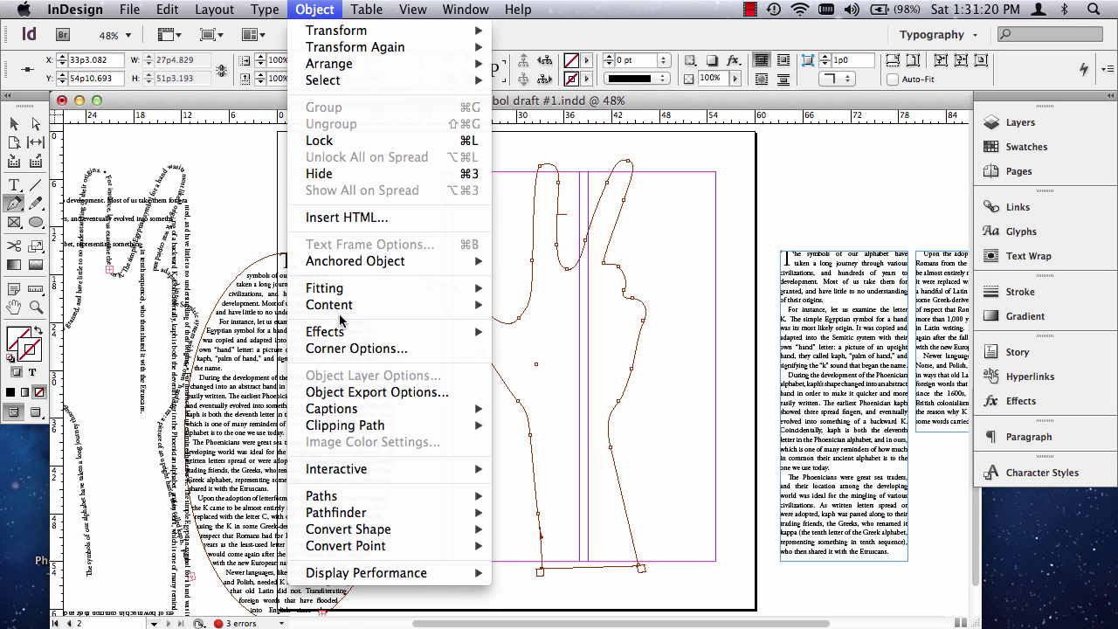
mouse_move(342, 311)
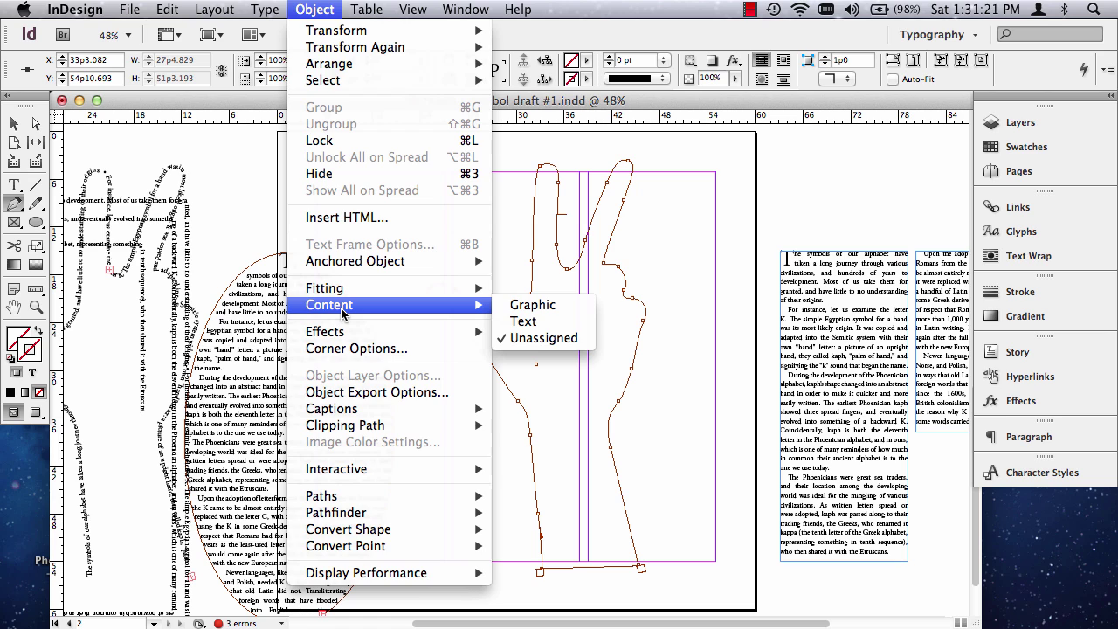
left_click(525, 324)
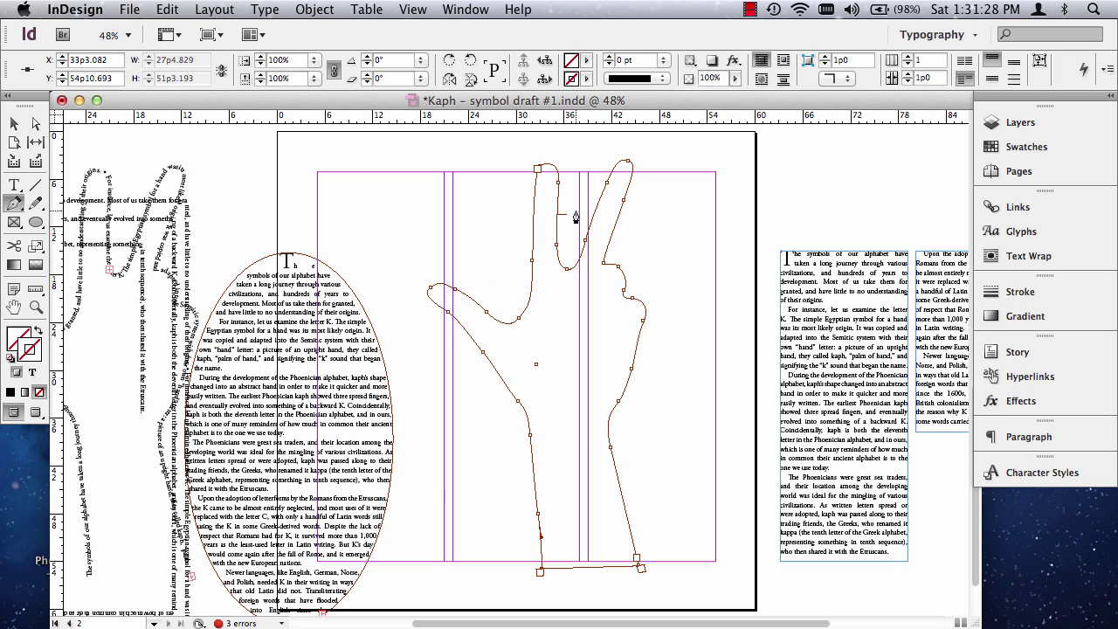
left_click(22, 188)
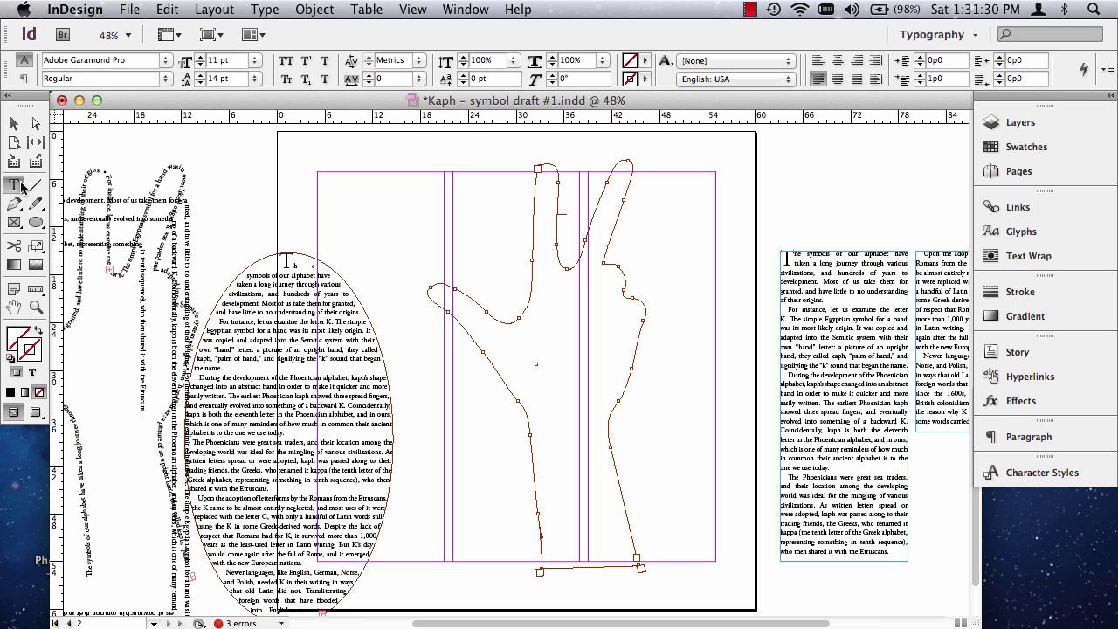
left_click(543, 178)
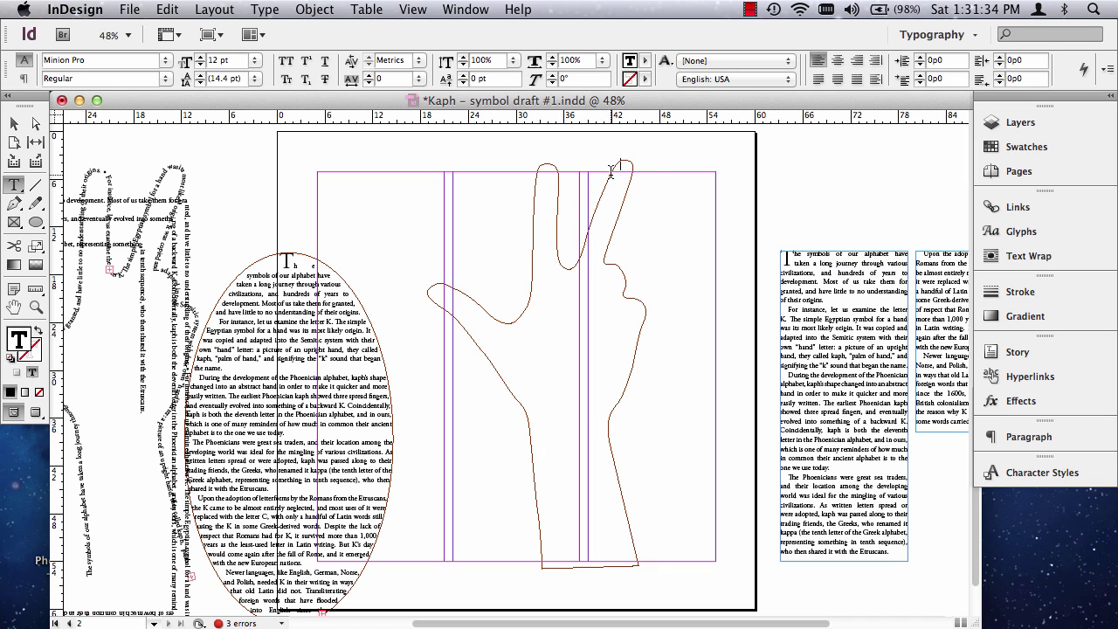
left_click(585, 265)
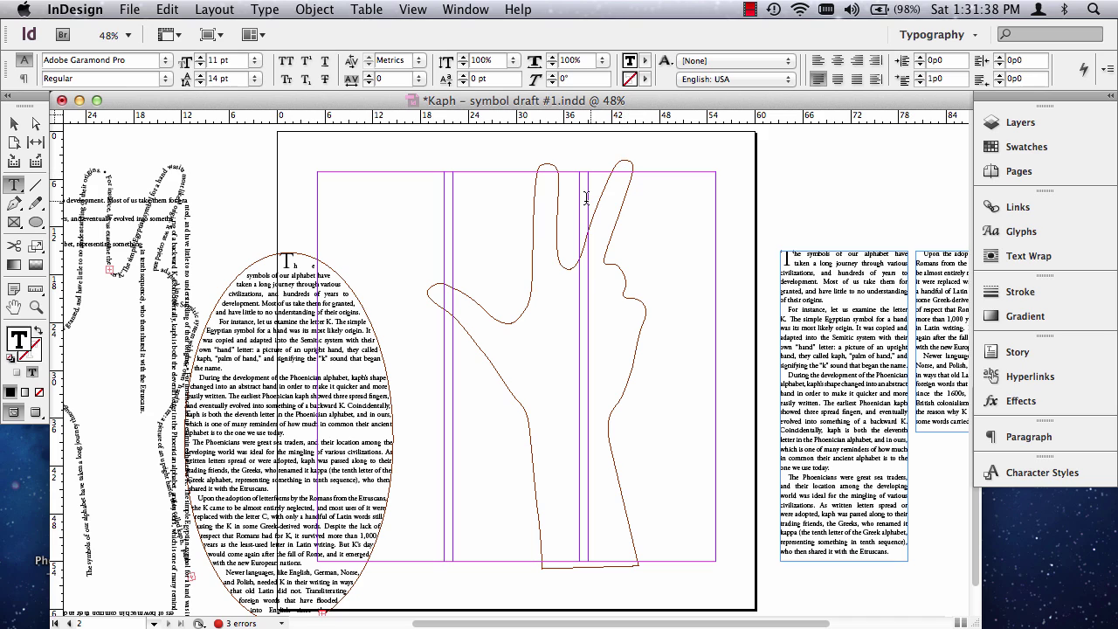
left_click(543, 175)
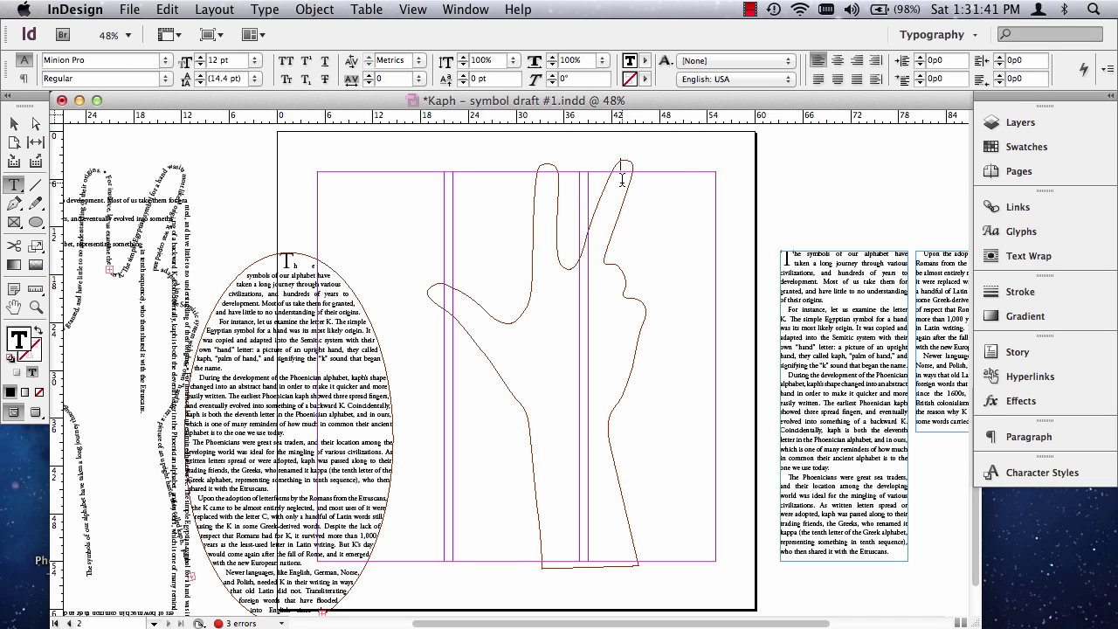
Copy the full body text from the column frames on the pasteboard and paste it into the hand-shaped text frame.
left_click(826, 300)
key("super+a")
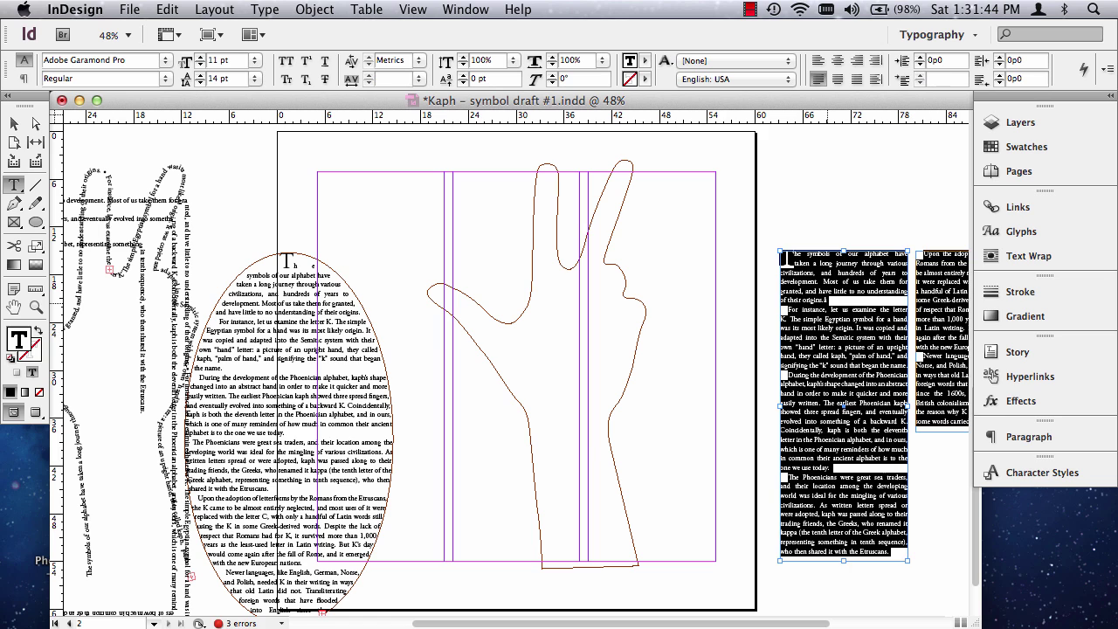
key("super+c")
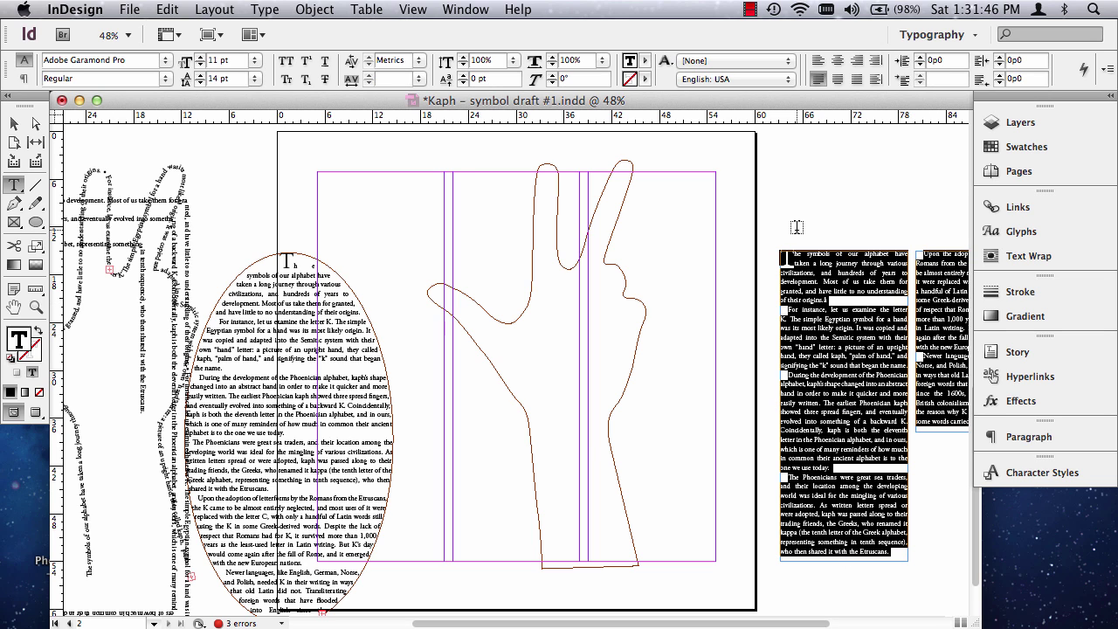
left_click(582, 182)
key("super+v")
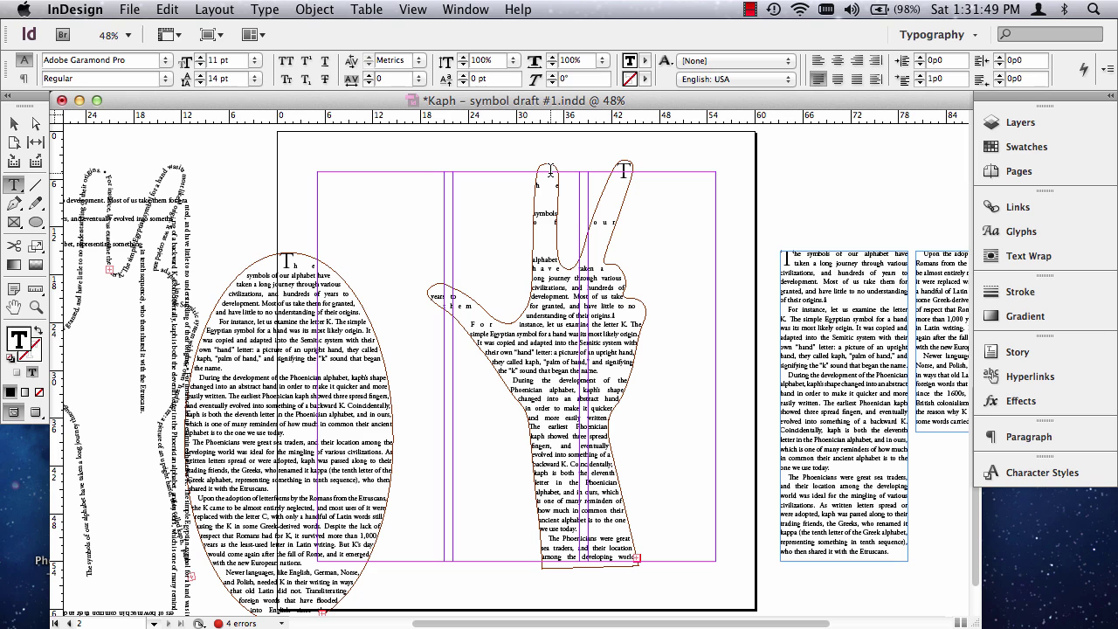
Deselect the hand-shaped text frame and preview the page without guides and frame edges.
left_click(15, 124)
left_click(642, 230)
key("x")
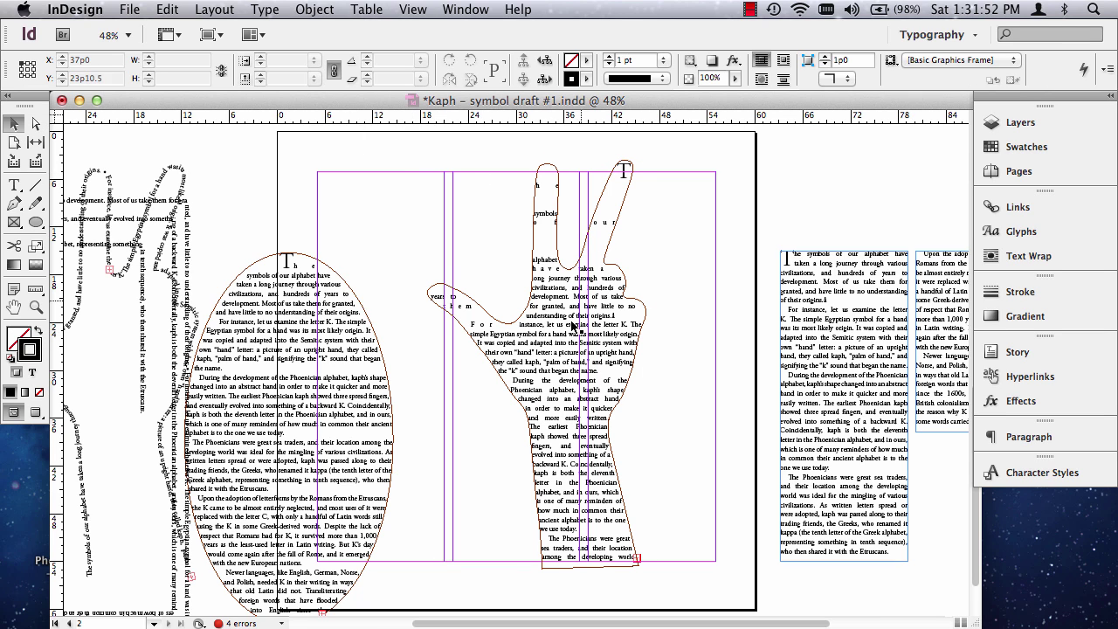
key("w")
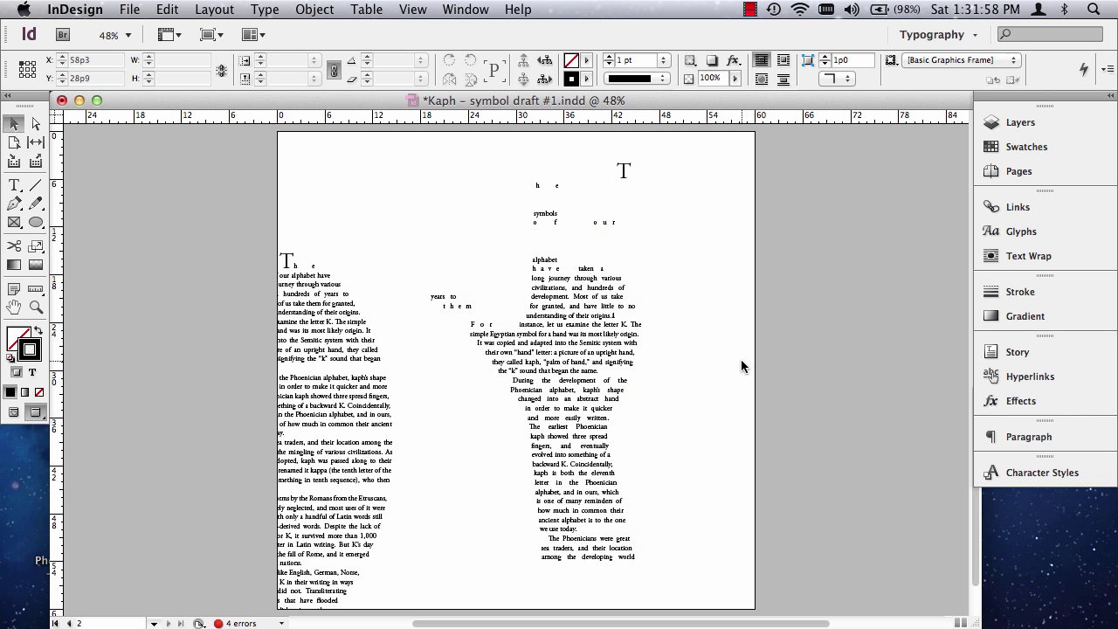
Examine how the body text fills the fingers, thumb and wrist of the hand-shaped text frame.
left_click(36, 306)
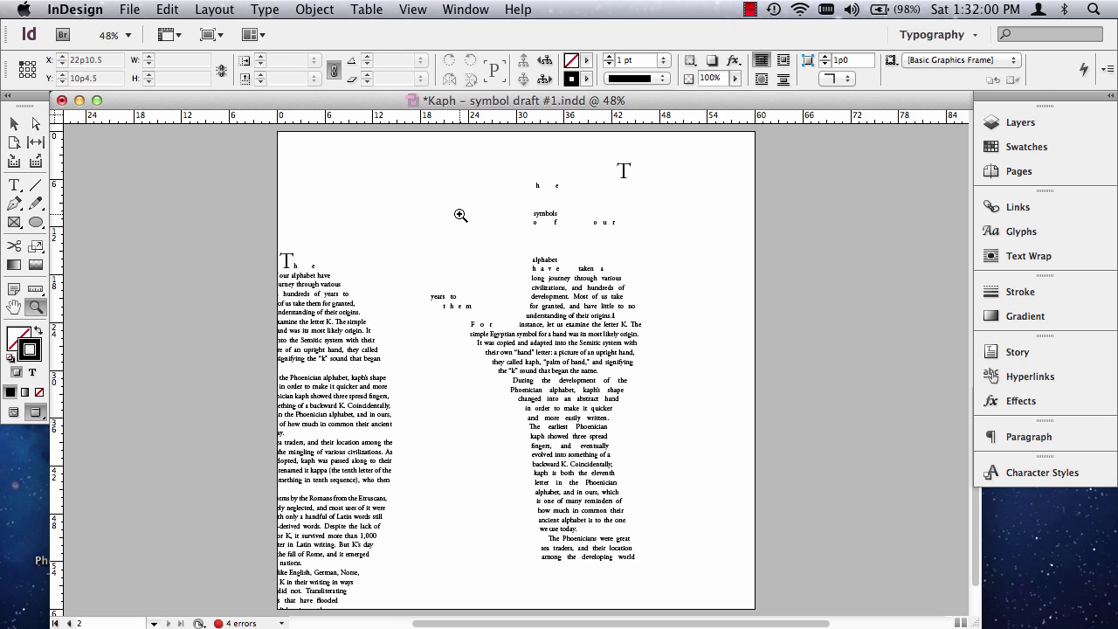
left_click_drag(416, 147, 788, 414)
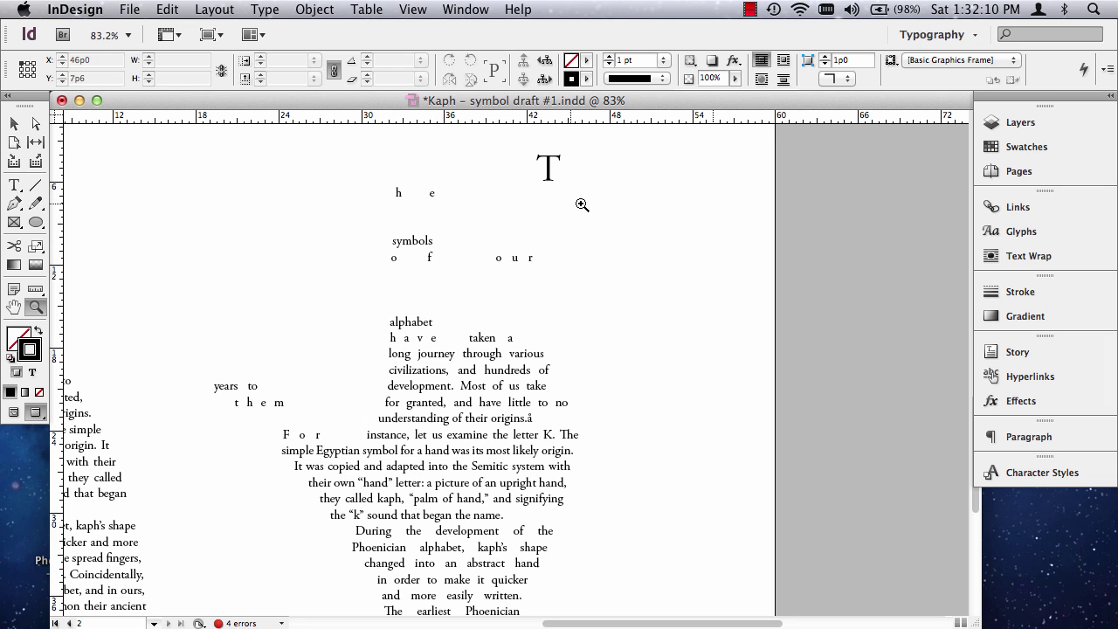
left_click(36, 123)
left_click(563, 180)
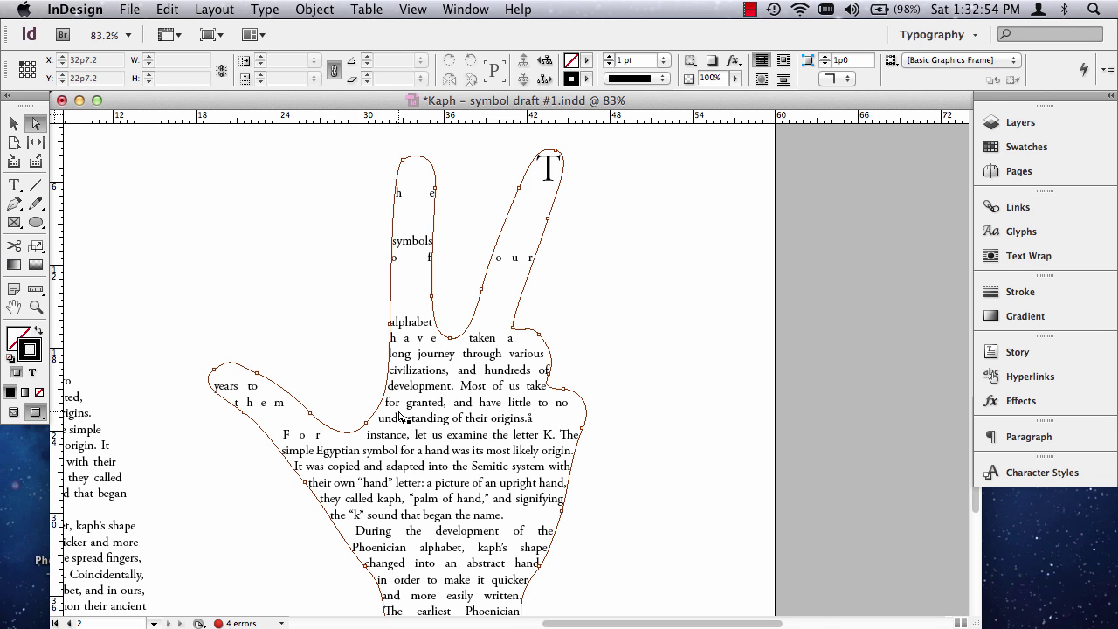
key("super+0")
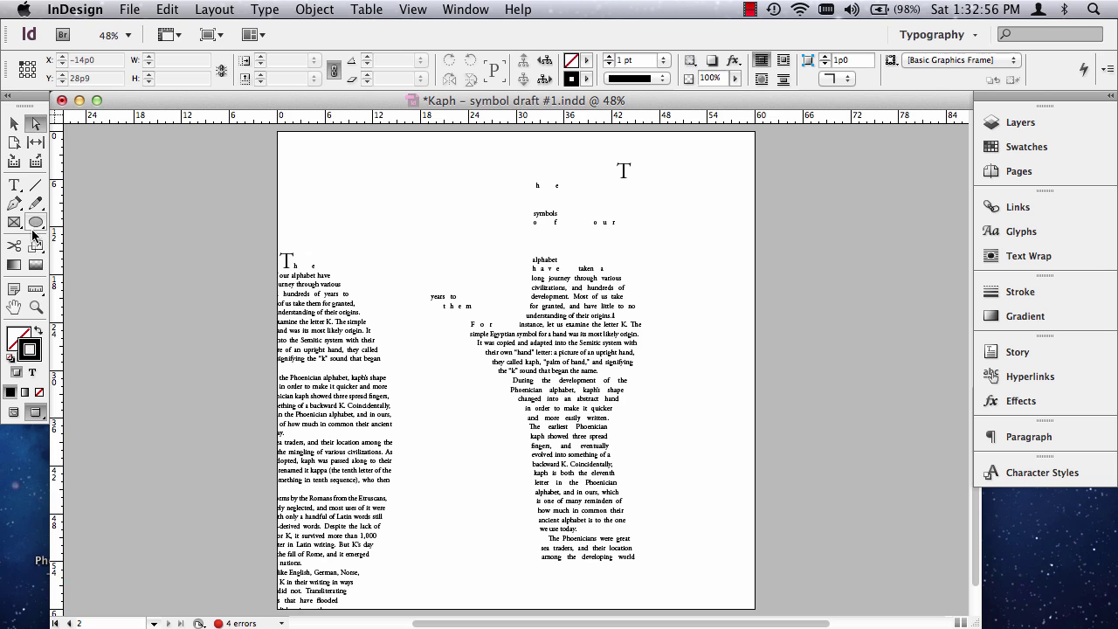
left_click(14, 124)
left_click(570, 296)
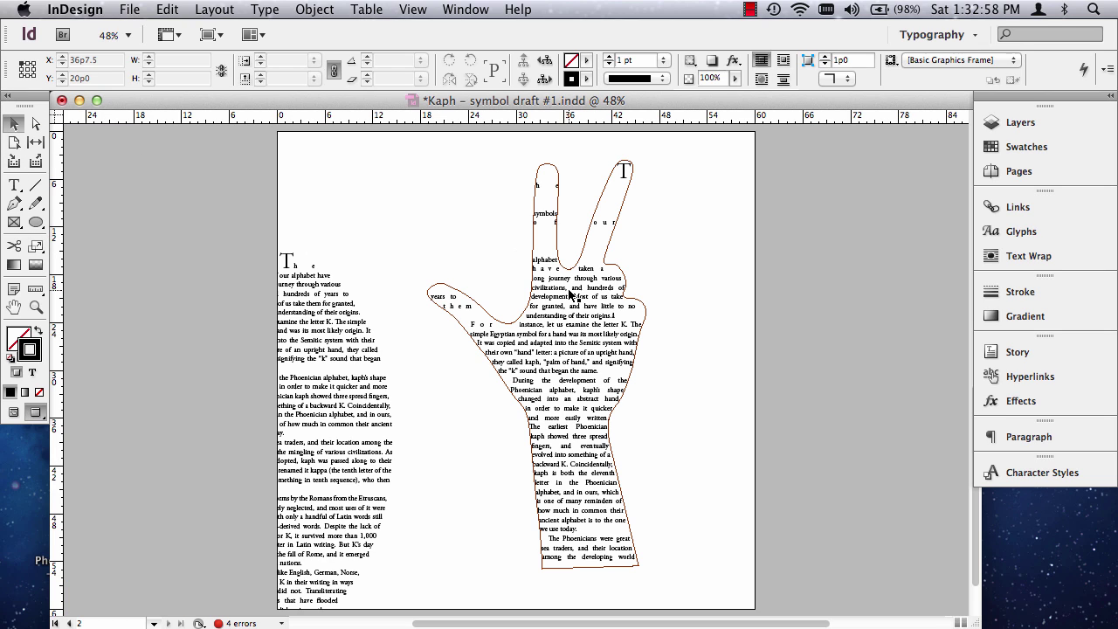
left_click(585, 238)
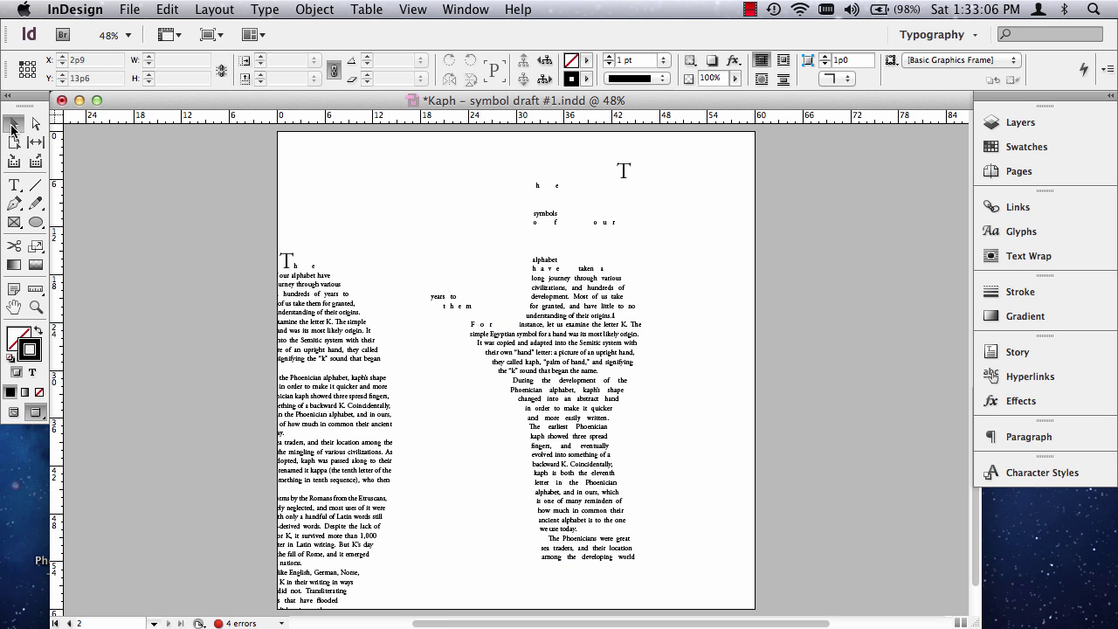
Show guides and frame edges again, and move the ellipse and hand-shaped text frames off the page onto the pasteboard.
key("w")
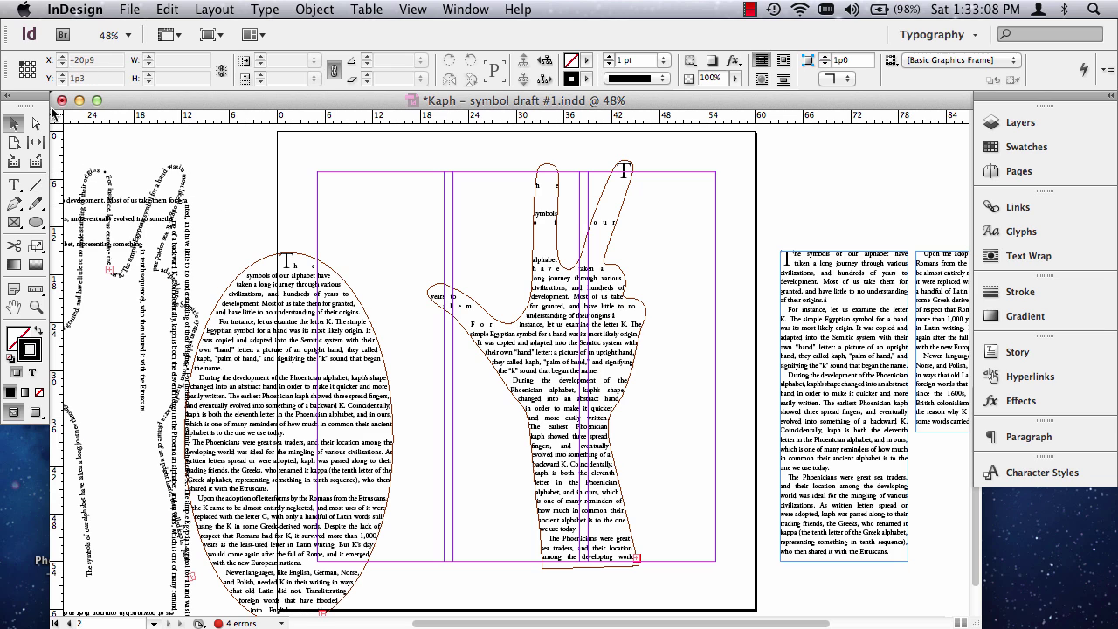
left_click_drag(371, 381, 131, 411)
left_click_drag(539, 320, 71, 332)
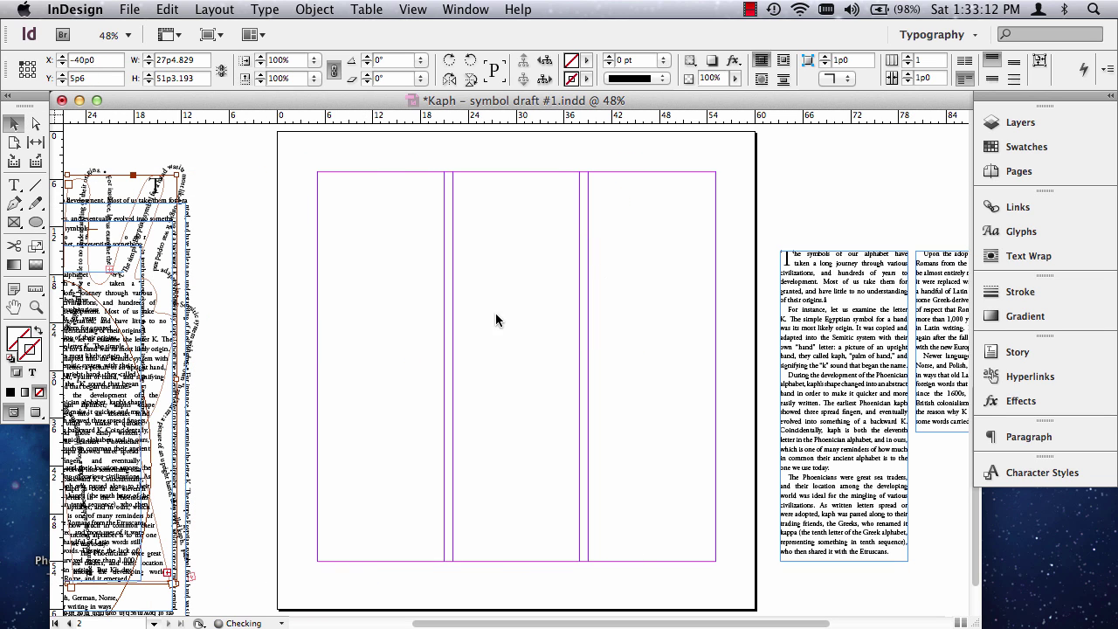
Move the three-column body text frames from the pasteboard onto the page, aligned to the margin corner at X 5p0, Y 5p0.
scroll(926, 227, "right", 5)
left_click(772, 297)
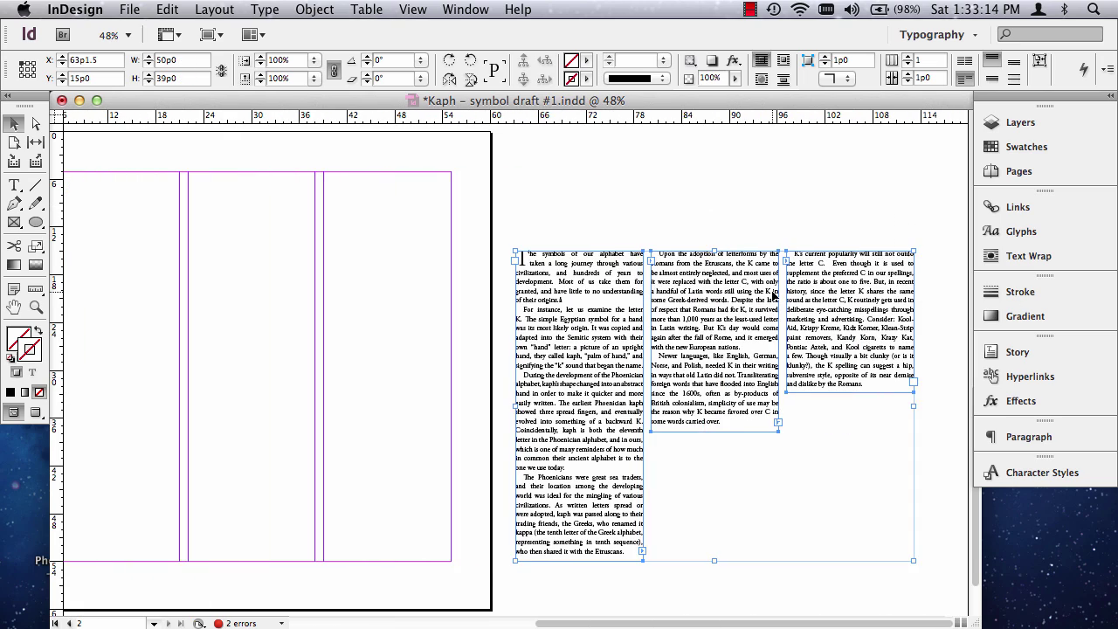
left_click_drag(772, 297, 395, 273)
scroll(511, 288, "left", 3)
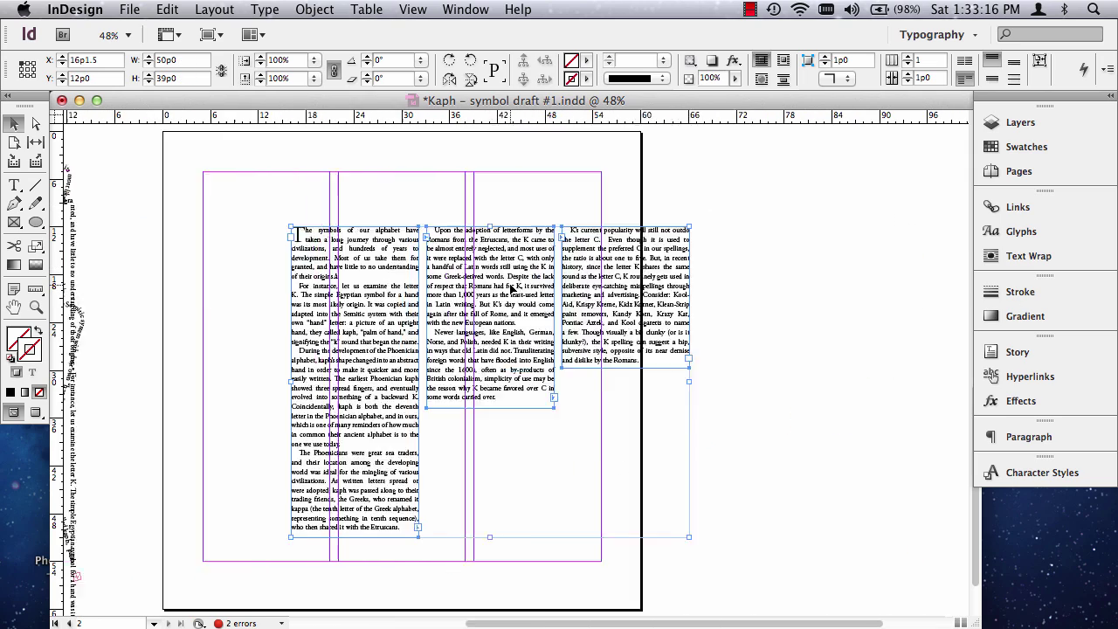
scroll(511, 289, "left", 8)
scroll(512, 287, "right", 5)
left_click_drag(528, 284, 427, 240)
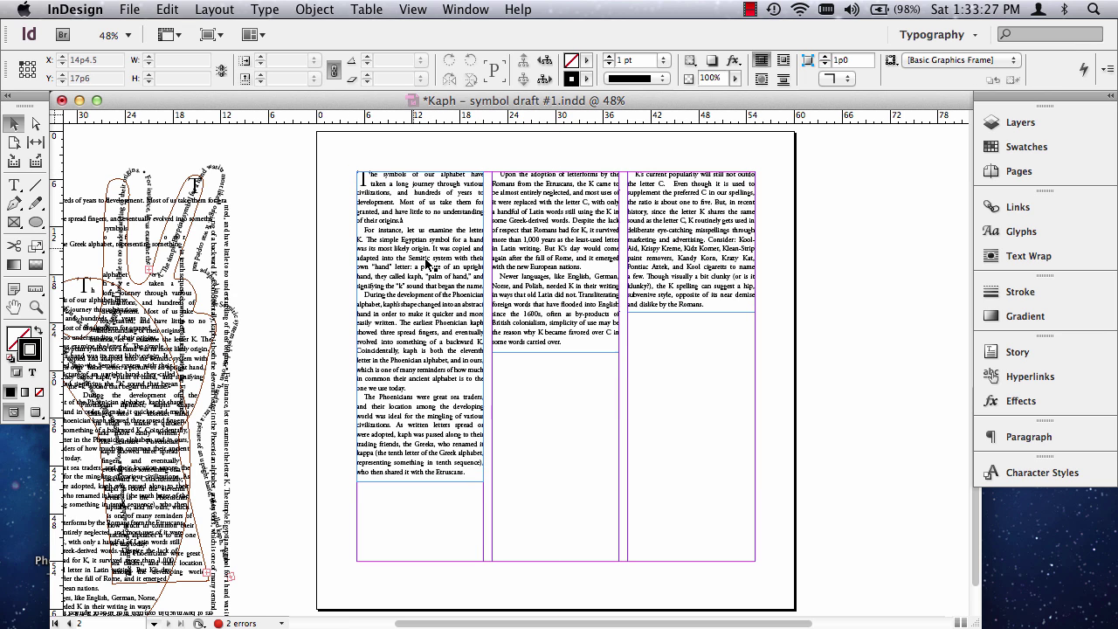
Select all the body text in the threaded column frames and increase its leading to 28 pt.
left_click(14, 186)
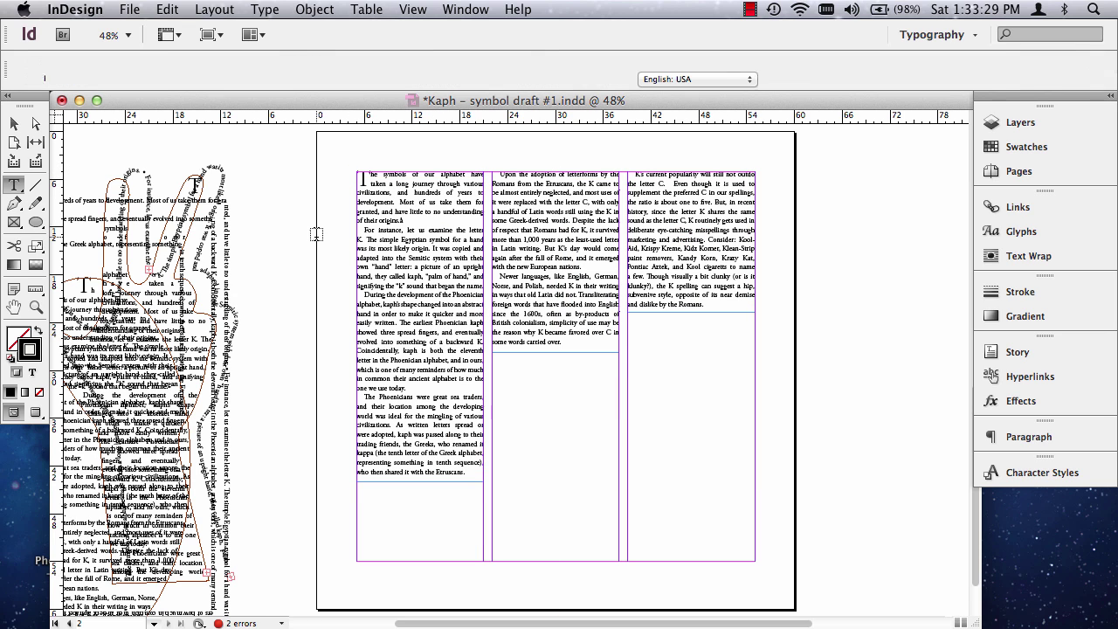
left_click(421, 232)
key("super+a")
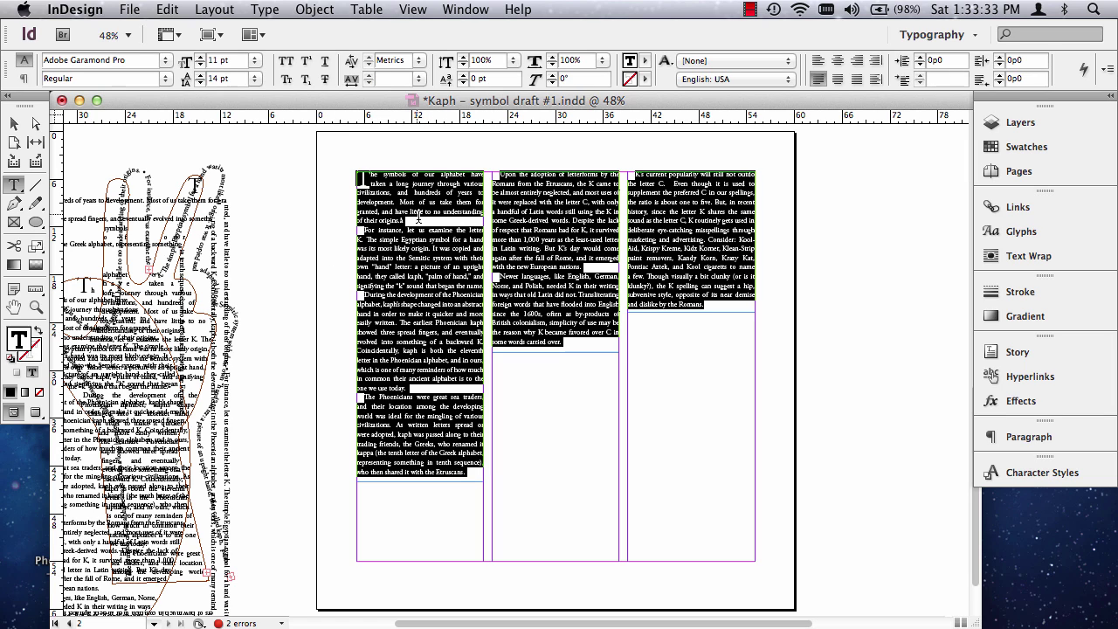
left_click(24, 79)
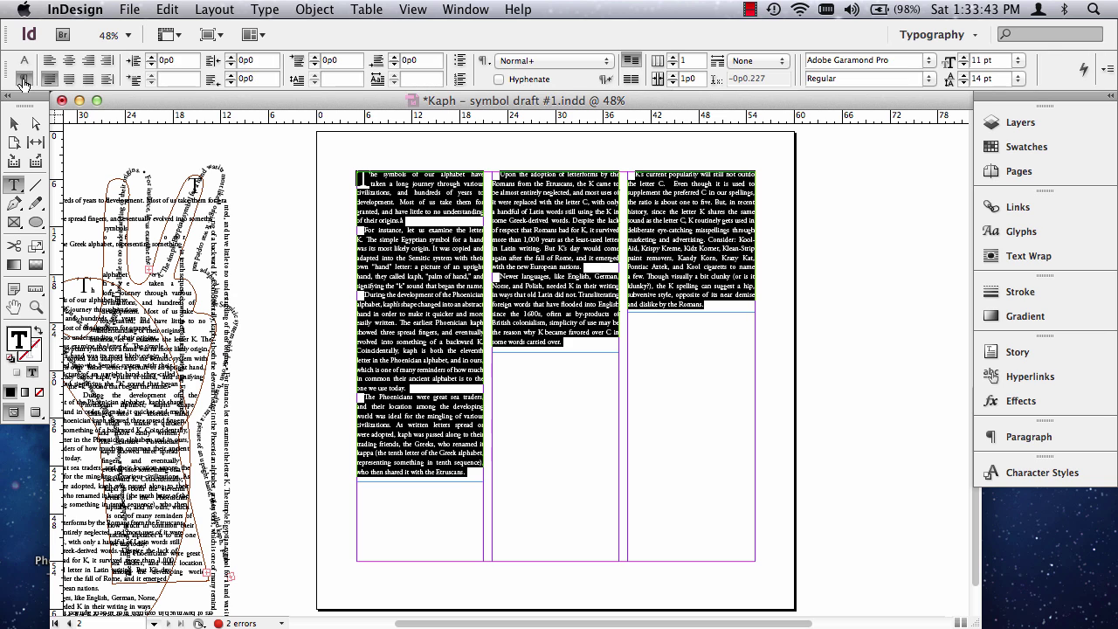
left_click(24, 59)
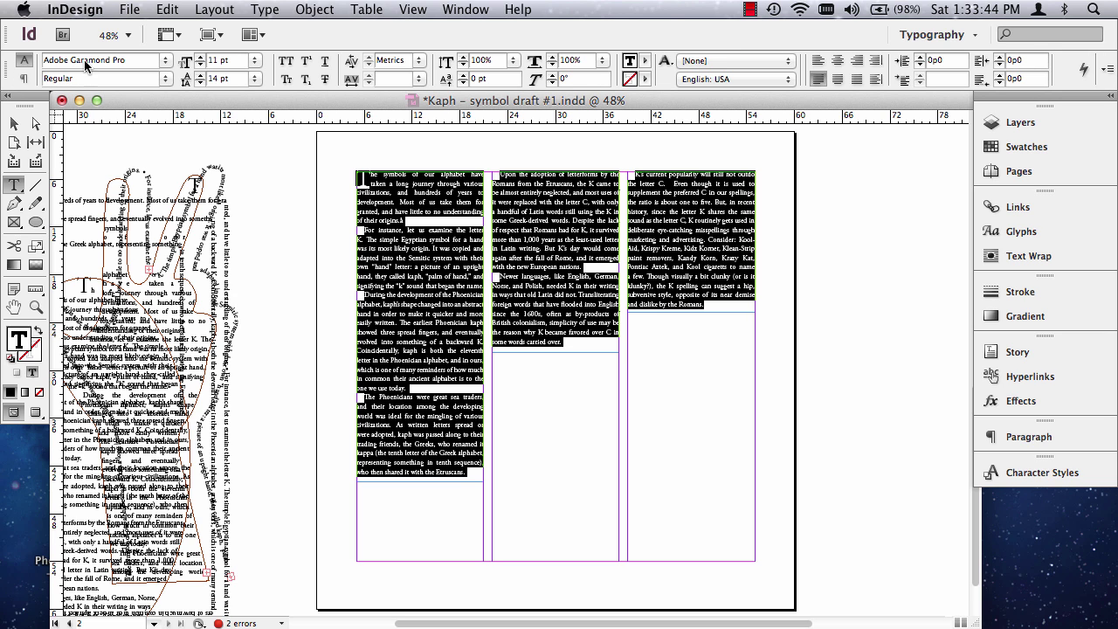
left_click(200, 75)
left_click(199, 76)
left_click(199, 75)
left_click(200, 75)
left_click(199, 75)
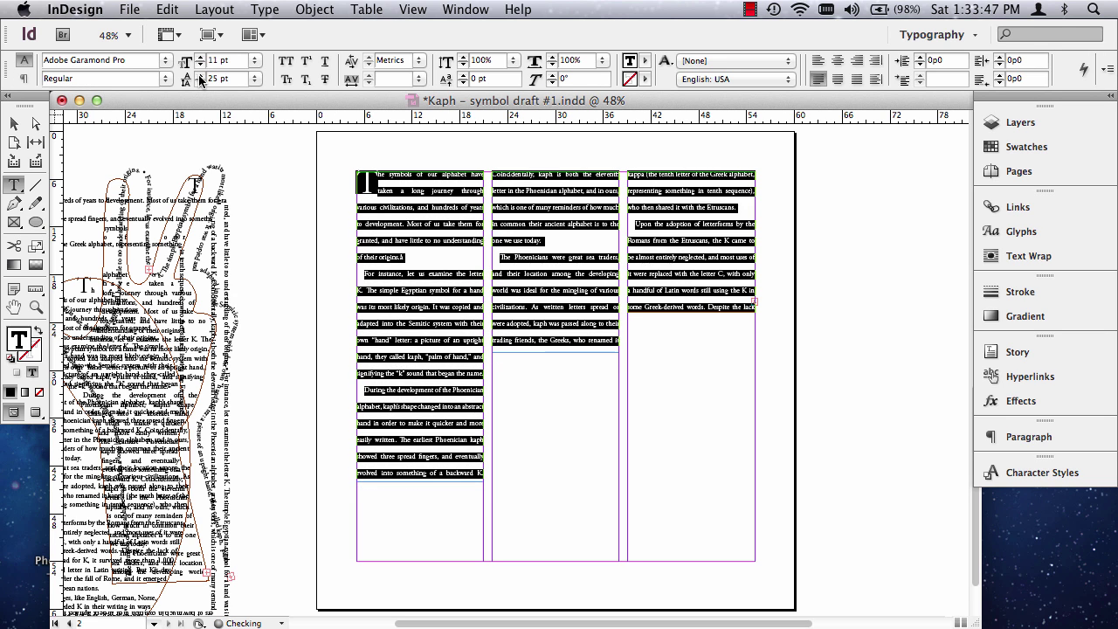
left_click(199, 76)
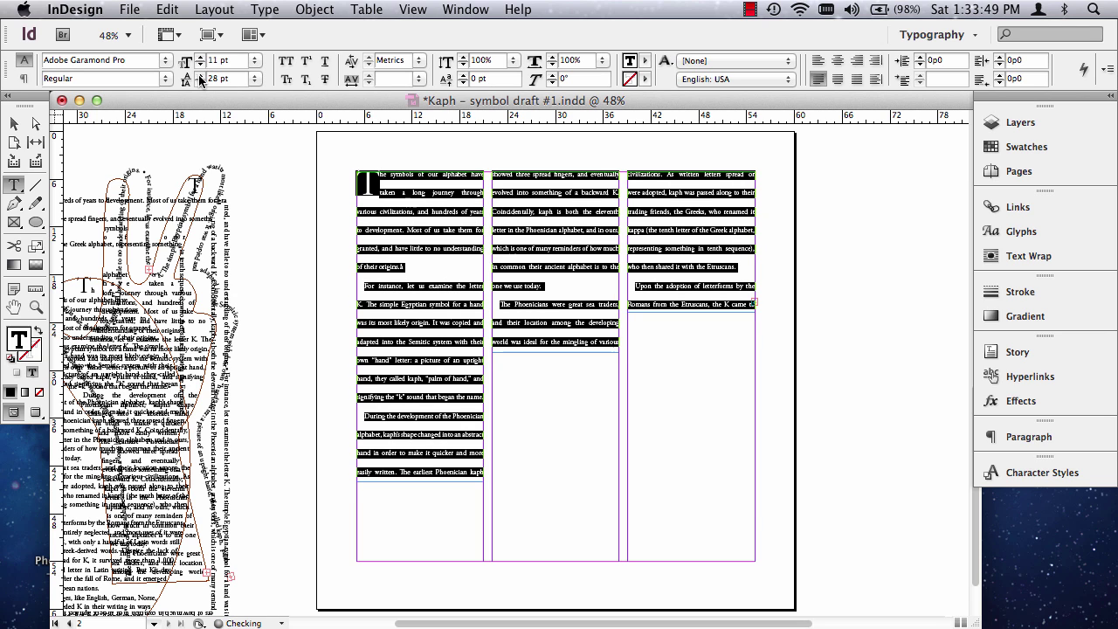
left_click(200, 76)
Shorten the first column's text frame so it ends after the paragraph closing with "began the name.".
left_click(15, 123)
left_click(455, 374)
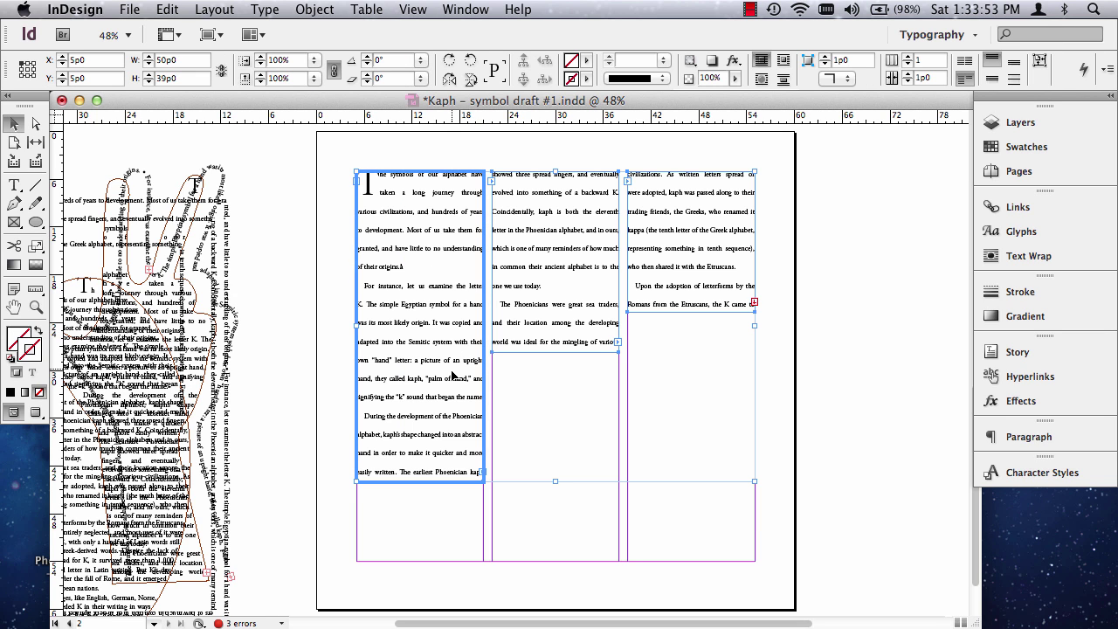
double_click(454, 439)
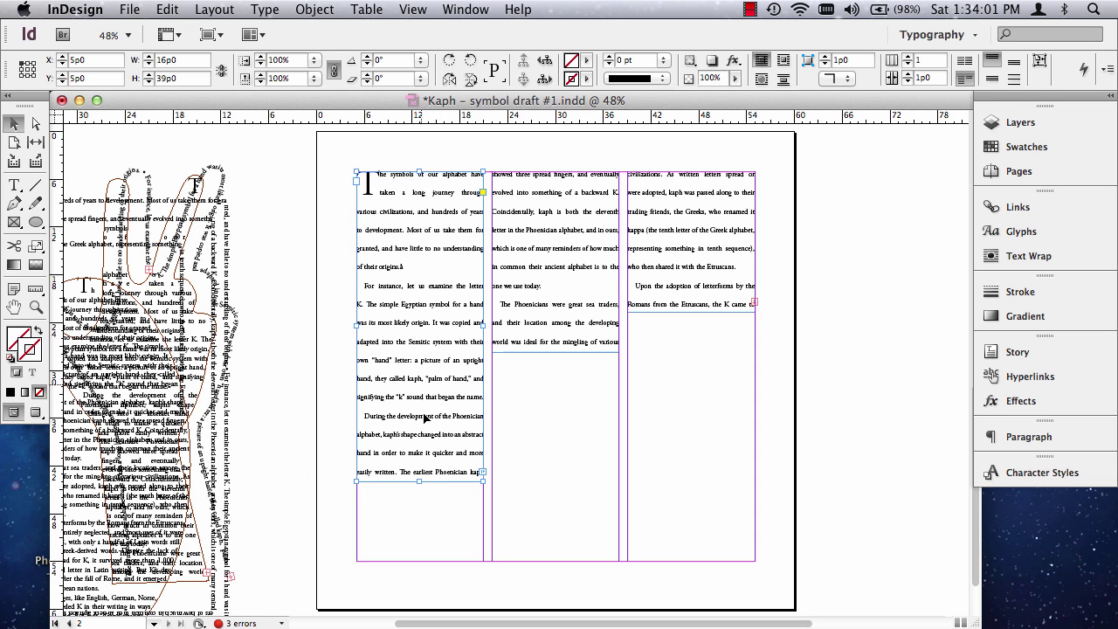
left_click_drag(419, 481, 434, 441)
left_click_drag(441, 410, 443, 420)
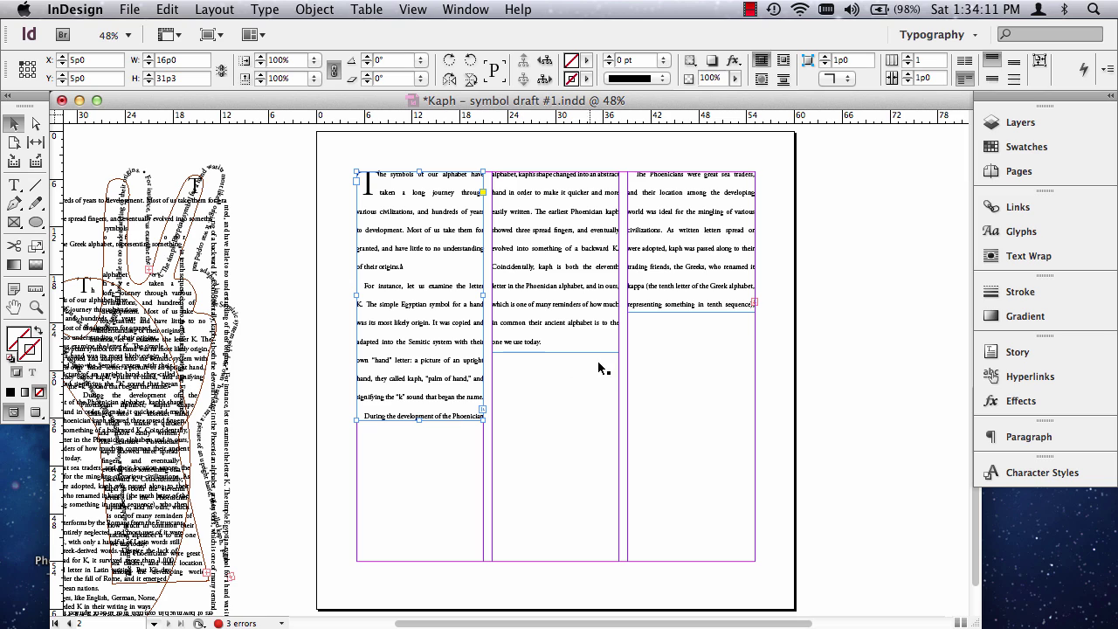
left_click_drag(421, 420, 421, 416)
Move the middle column frame to X 17p3, Y 20p1.5 so its lines interleave with the first column's, and deselect it.
left_click(575, 234)
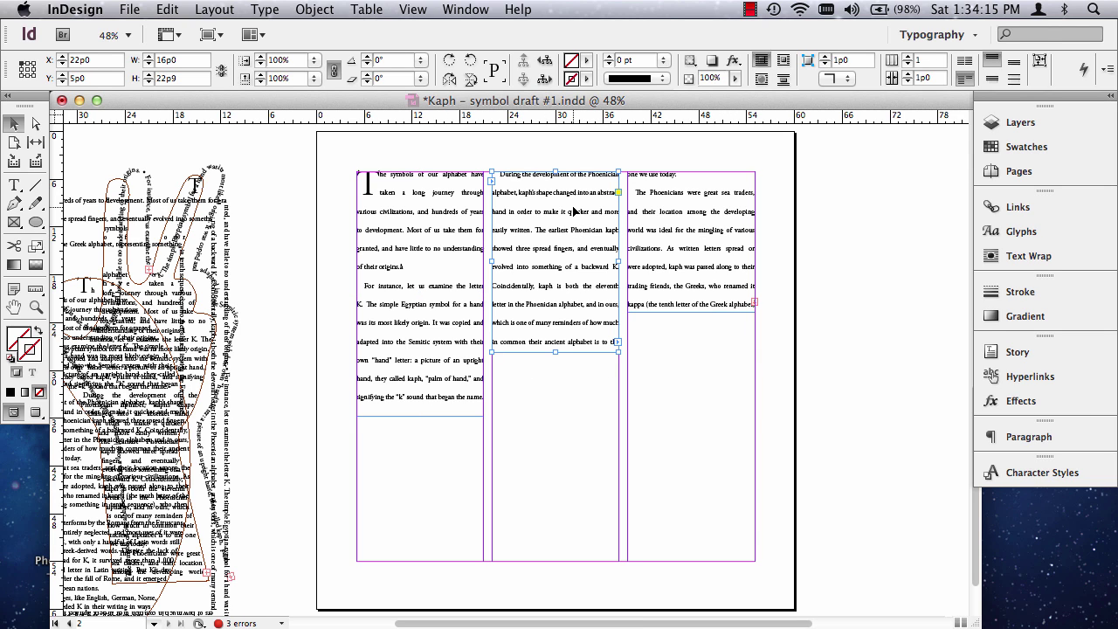
left_click_drag(575, 211, 537, 332)
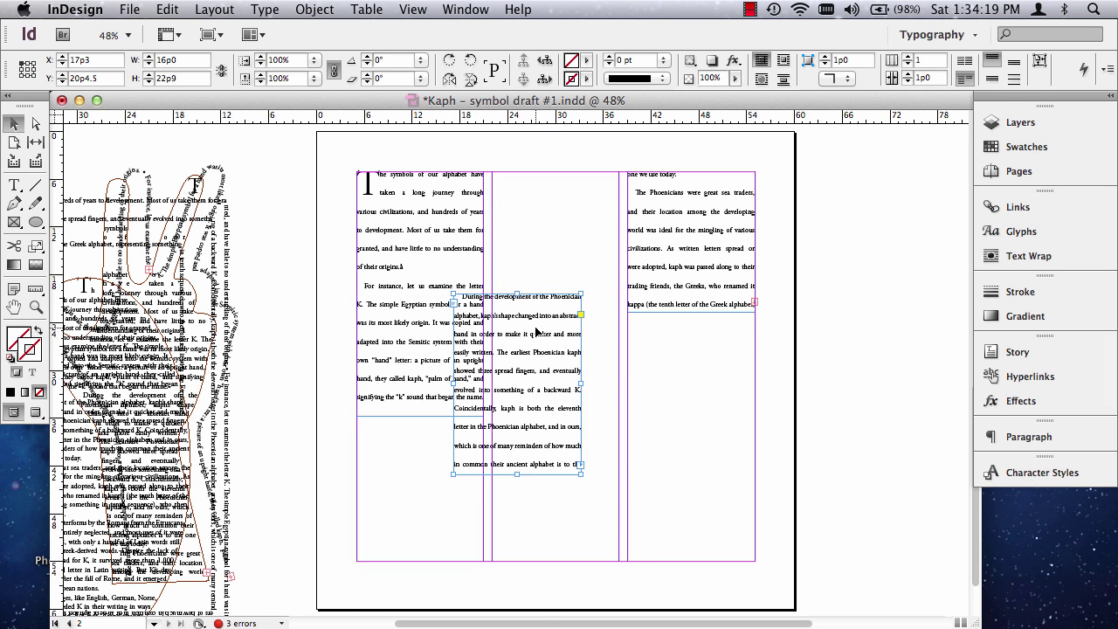
key("Up")
key("Up")
key("Up")
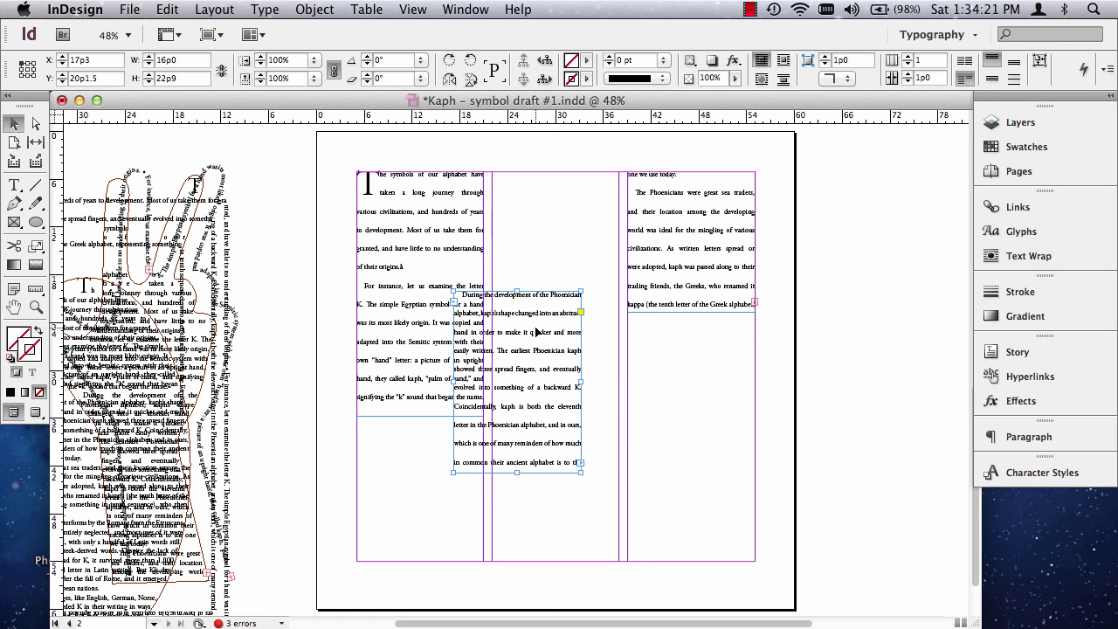
left_click(339, 490)
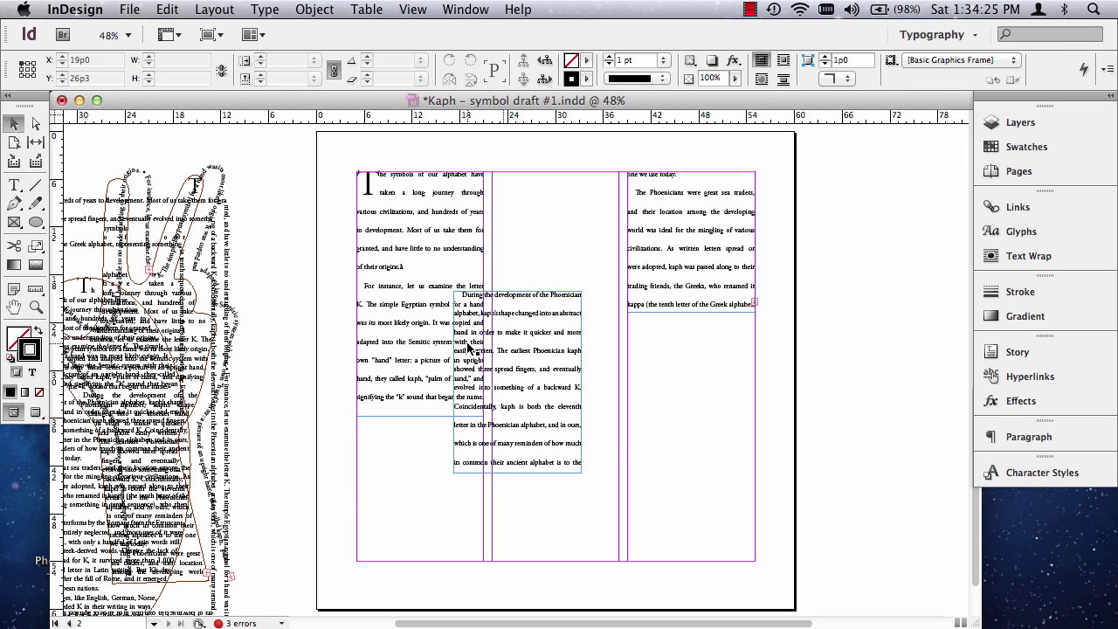
Lengthen the middle column frame to a height of 24p4.5 and the third column frame to 45p10.5.
left_click(517, 463)
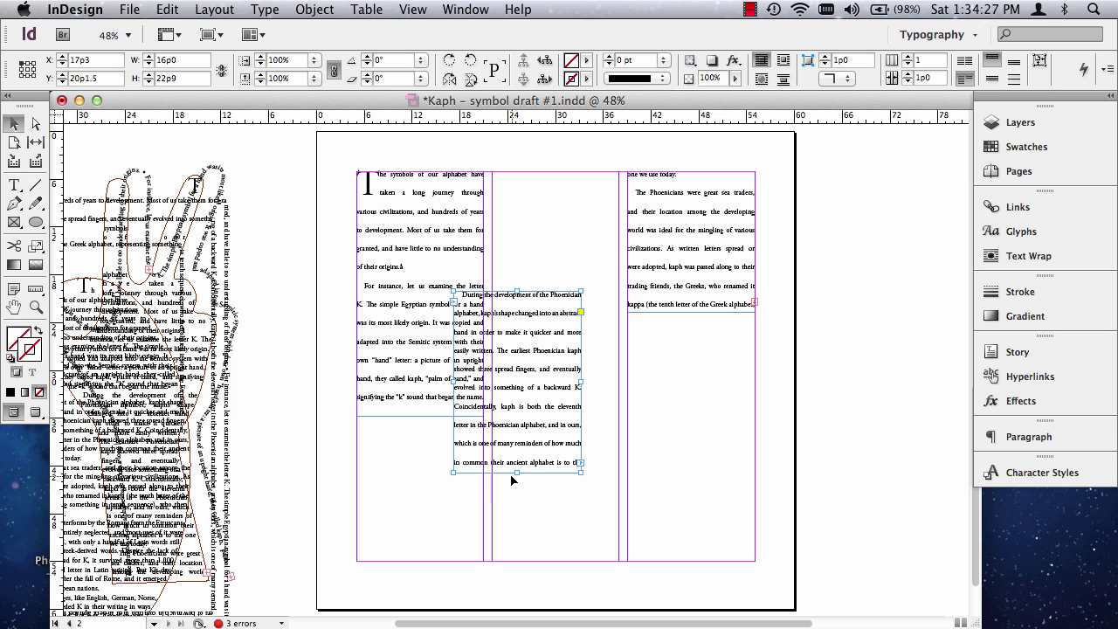
left_click_drag(517, 472, 517, 486)
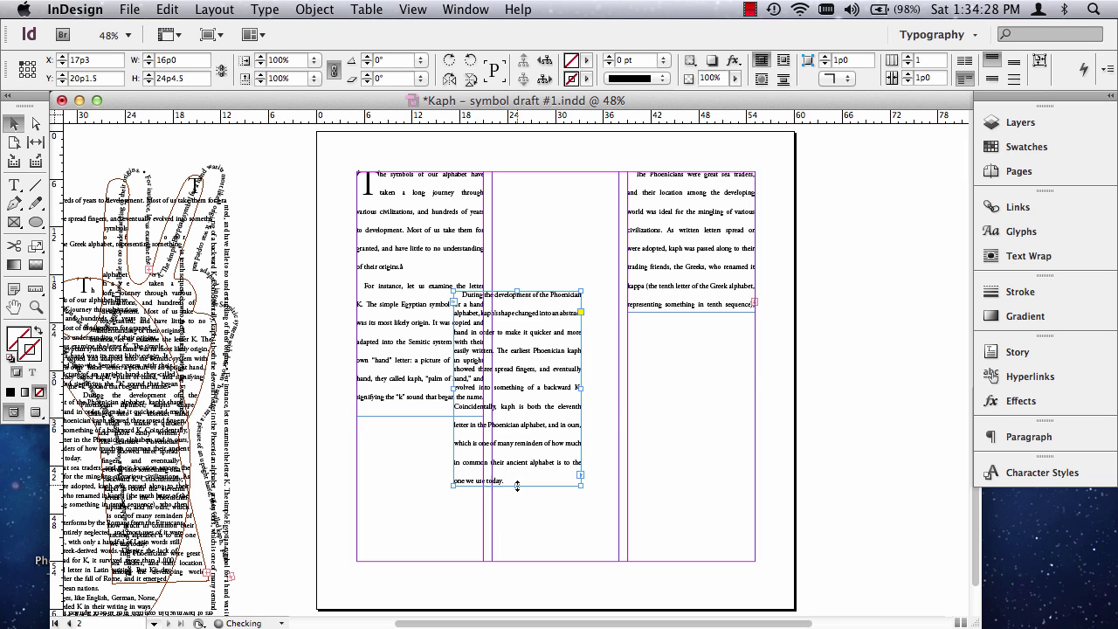
left_click(712, 199)
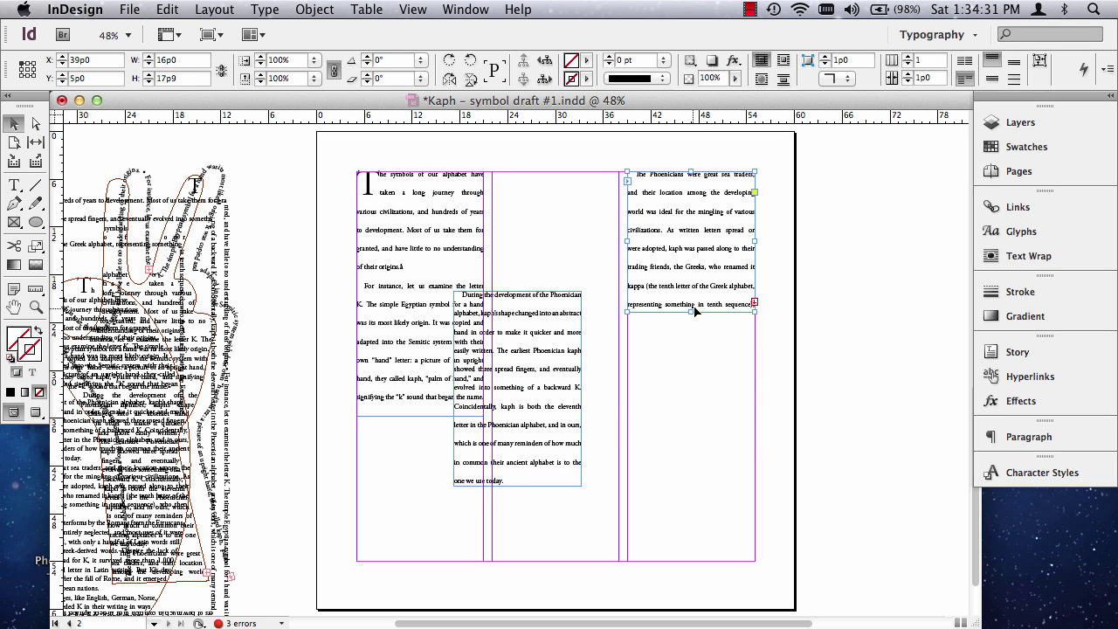
left_click_drag(690, 311, 690, 537)
Move the middle column frame to X 17p0, Y 13p0 and resize it to a height of 26p3.
left_click(518, 472)
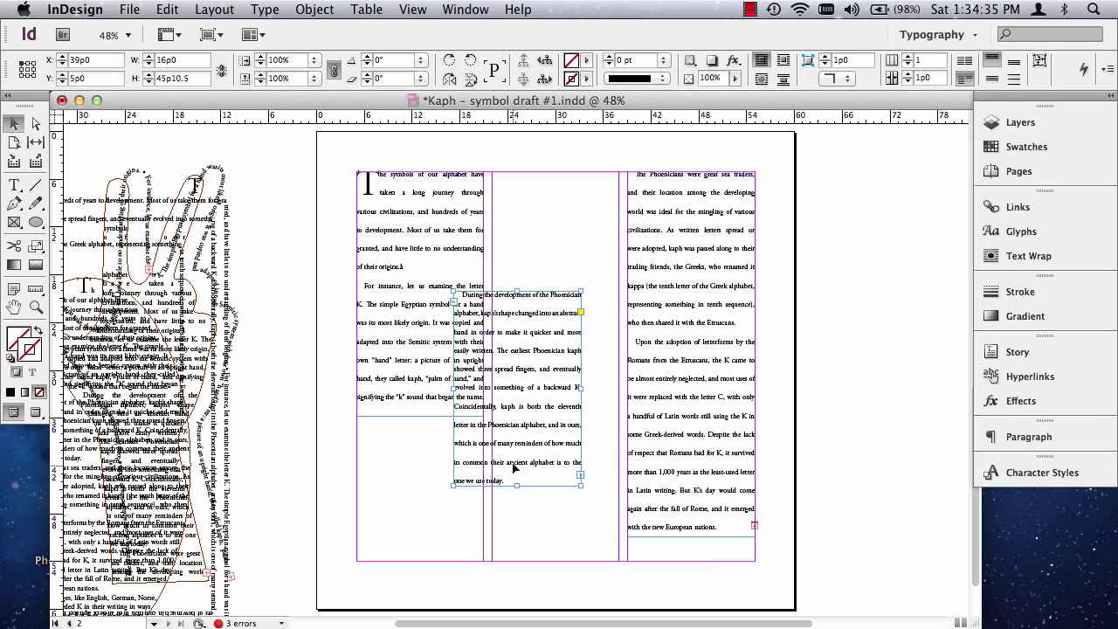
left_click_drag(517, 486, 517, 572)
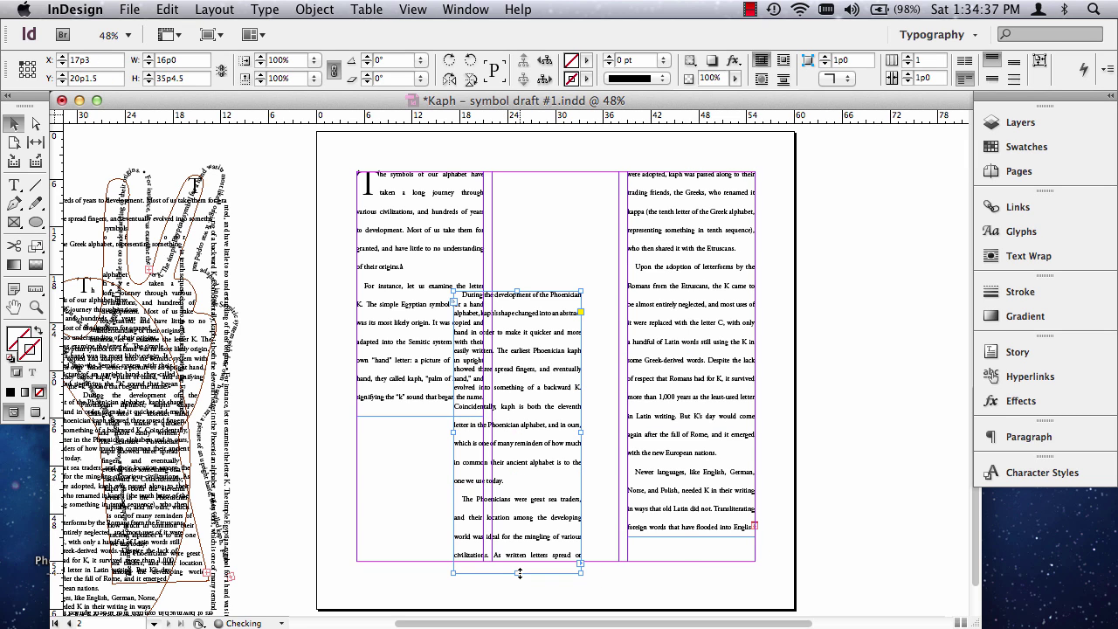
left_click_drag(532, 406, 530, 349)
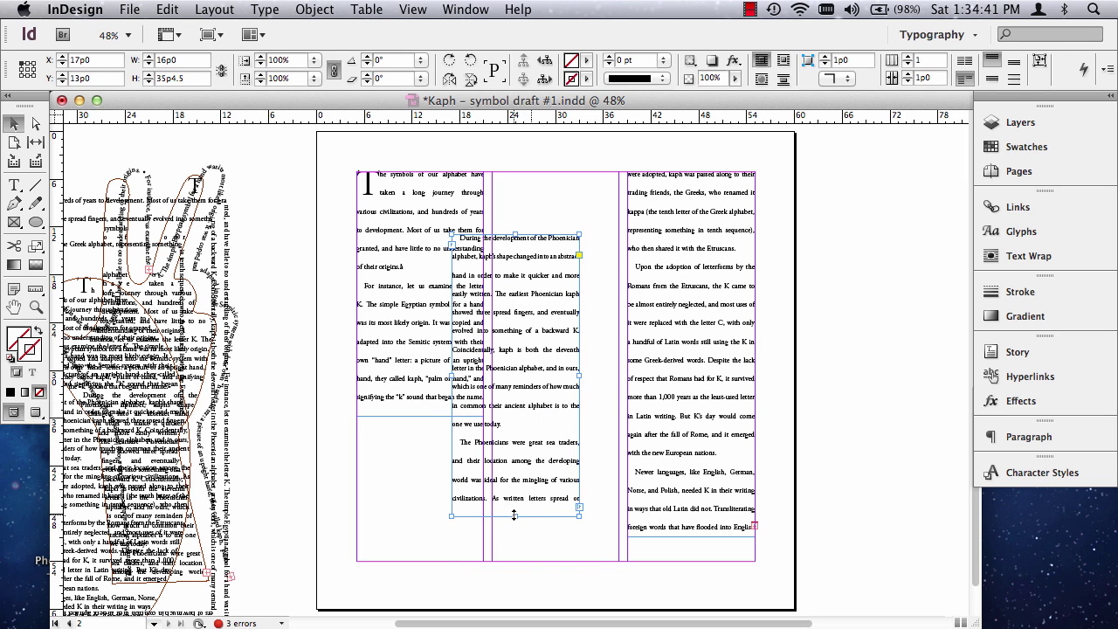
left_click_drag(516, 516, 522, 566)
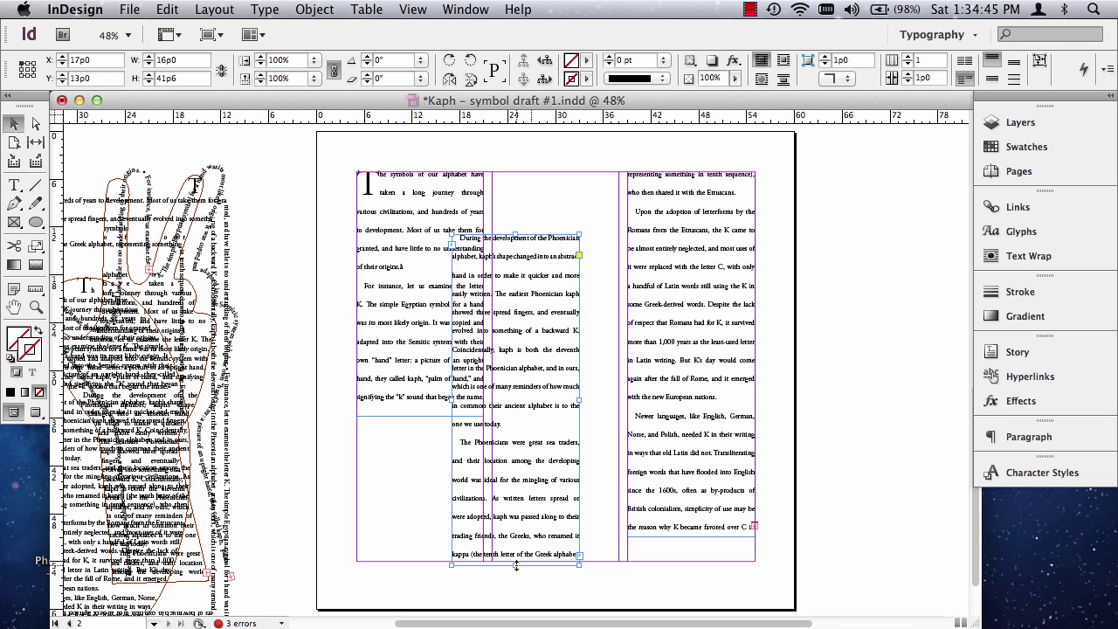
left_click_drag(516, 565, 514, 472)
Lower the middle column frame to Y 20p2.5 so its lines fall between those of the first column.
left_click_drag(539, 365, 540, 396)
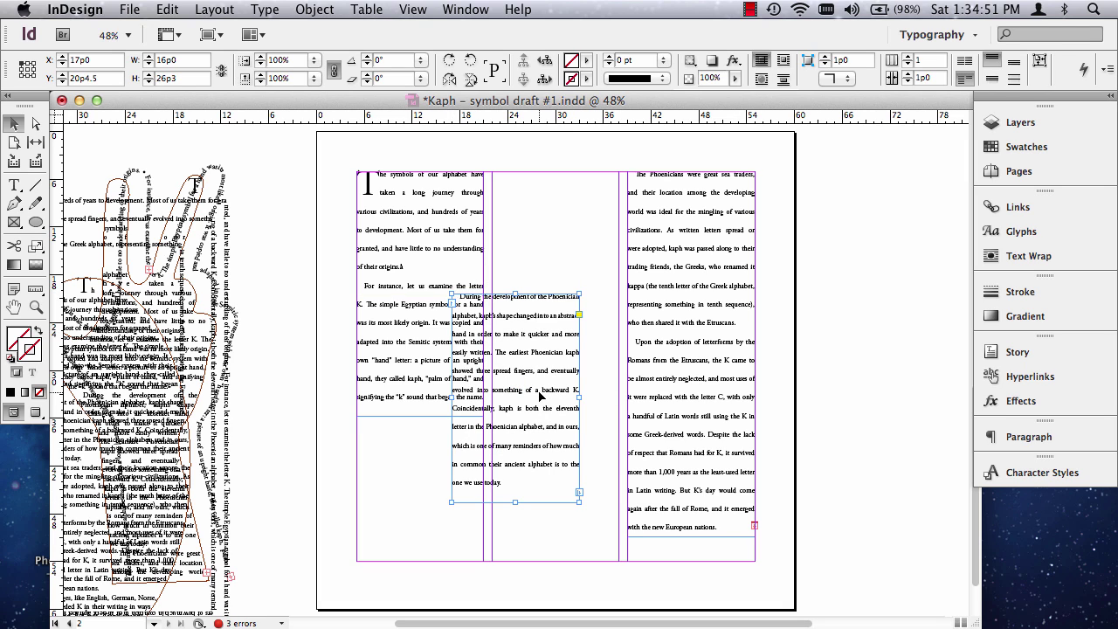
key("Up")
key("Up")
key("Up")
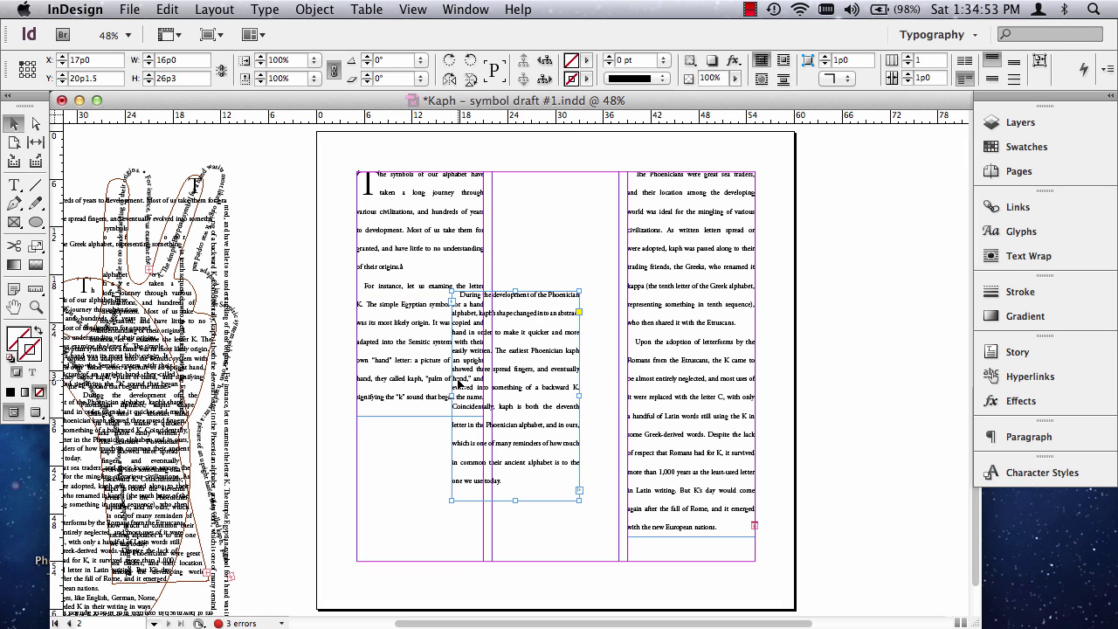
key("Down")
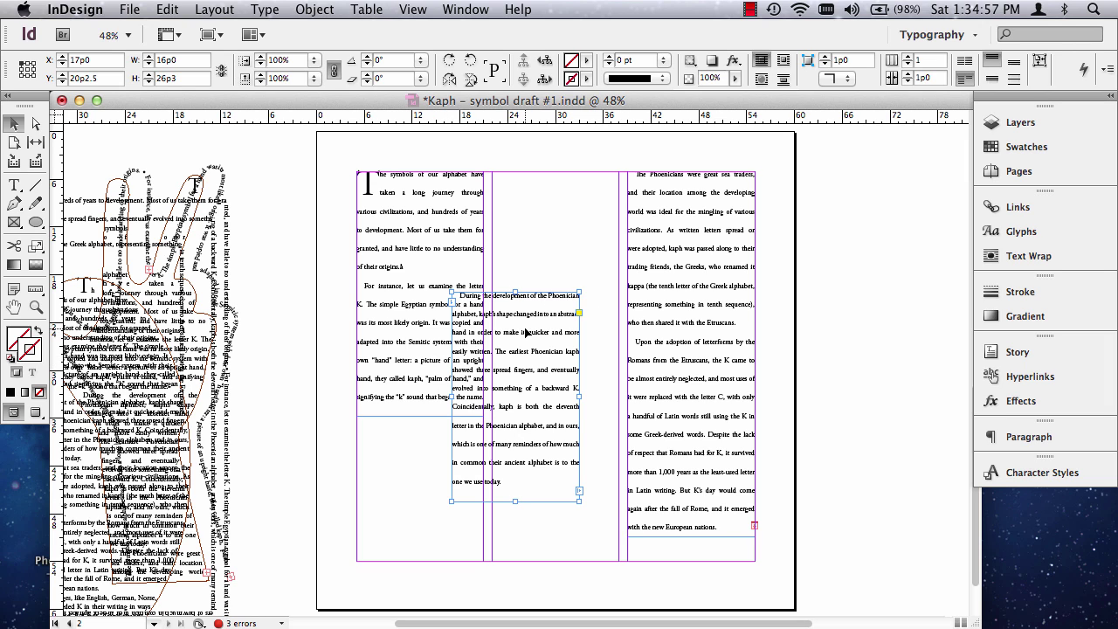
Shorten the third column frame to a height of 21p4.5 and move it to X 27p9, Y 33p0.5, overlapping the middle column.
left_click(672, 267)
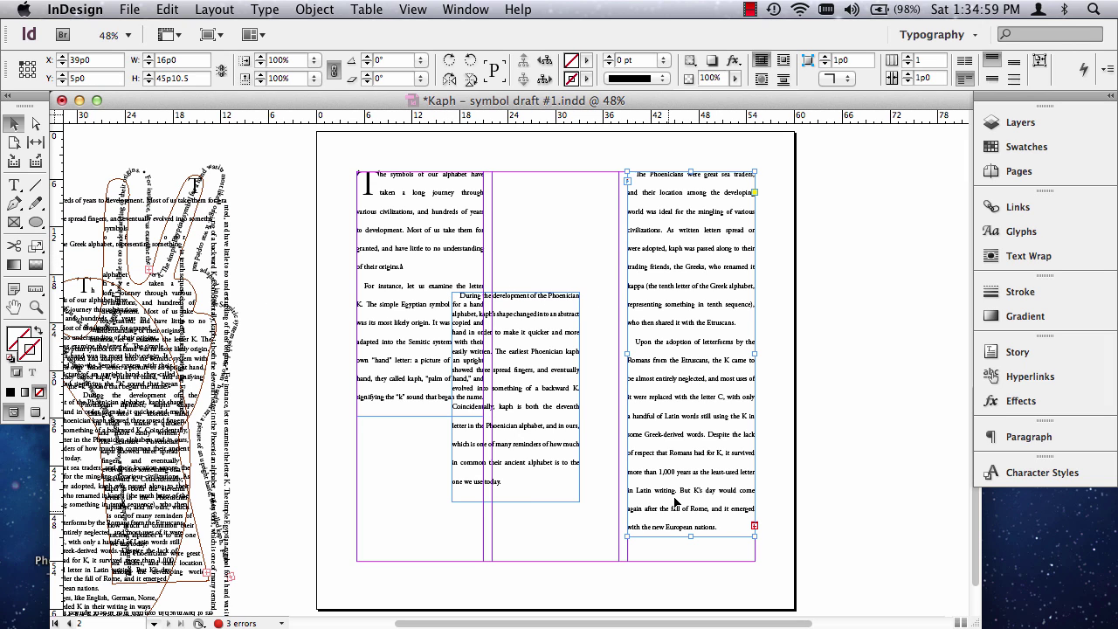
left_click_drag(690, 536, 601, 455)
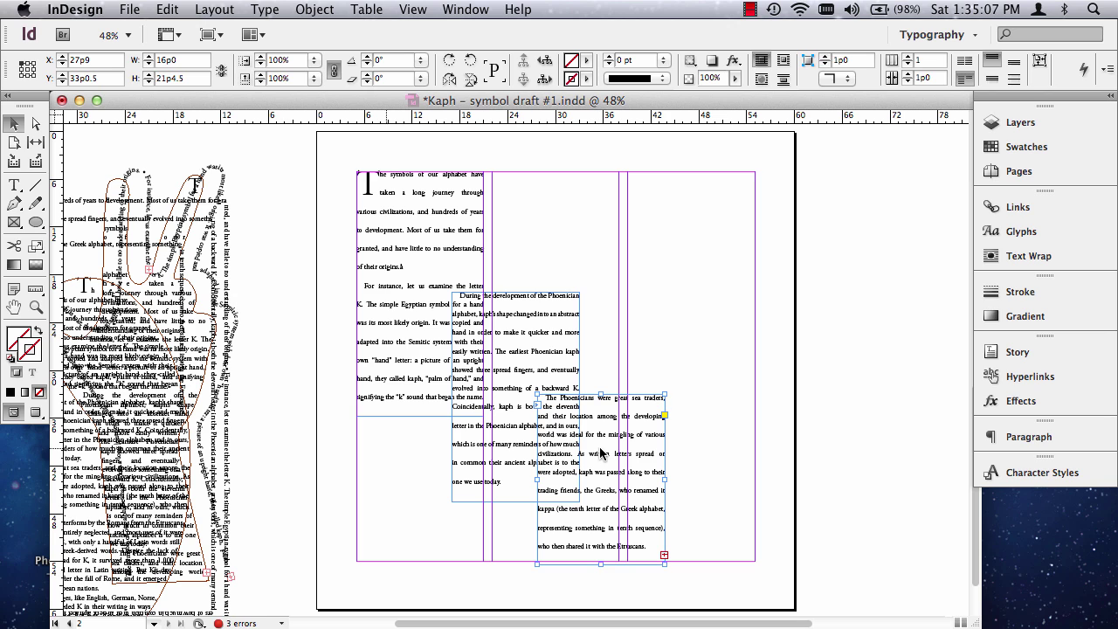
Nudge the third column frame to X 28p1, Y 33p1.5 so its lines fall between those of the middle column.
left_click(36, 306)
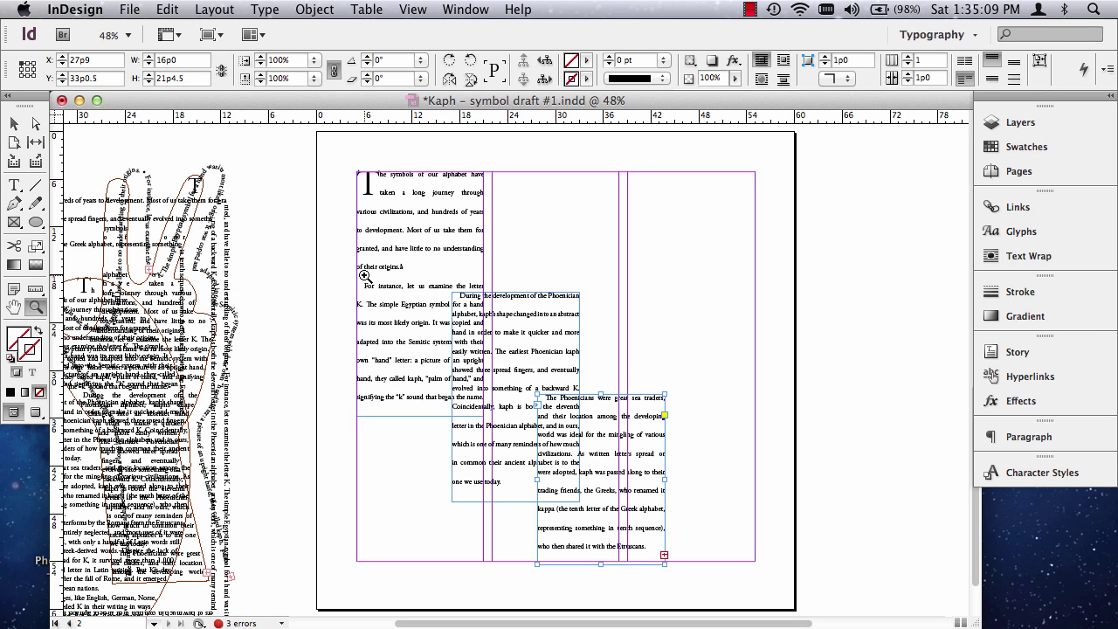
left_click_drag(343, 271, 739, 557)
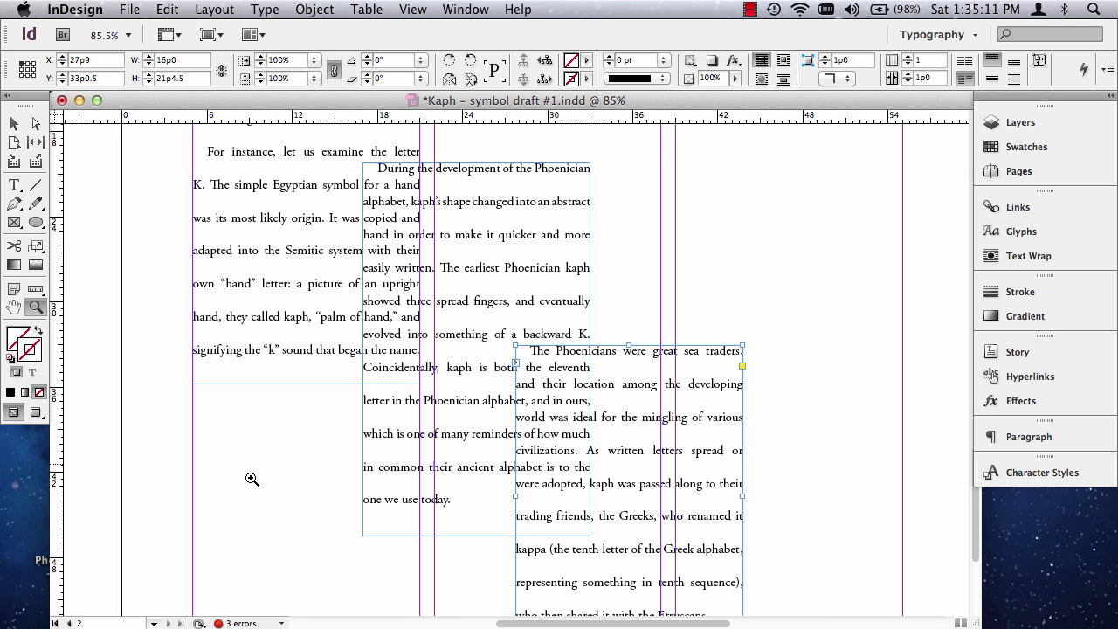
left_click(14, 125)
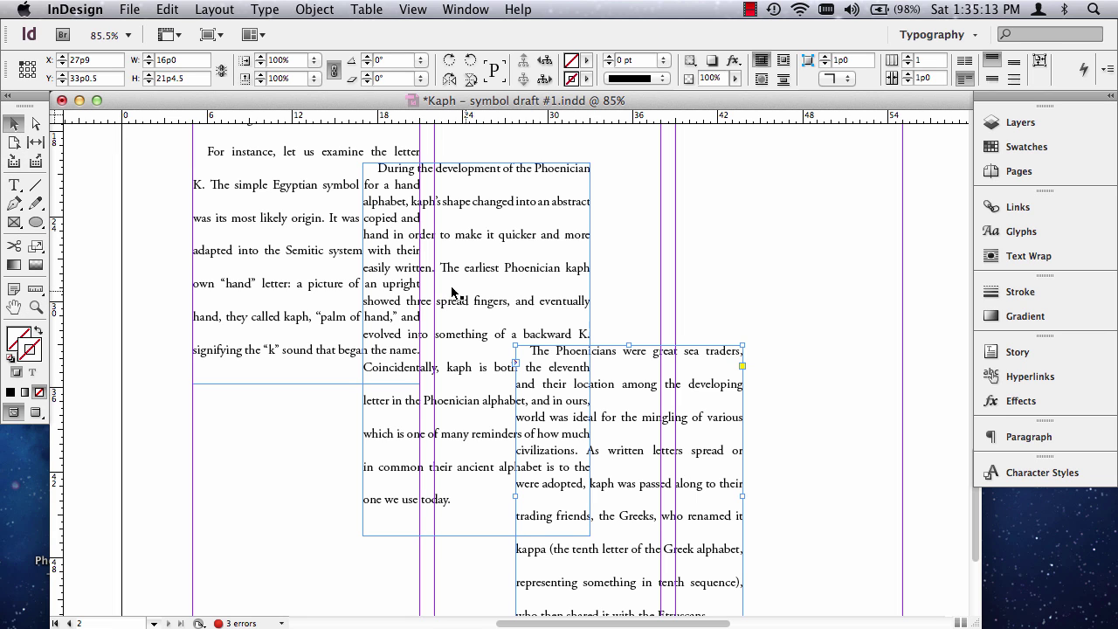
key("Right")
key("Right")
key("Right")
key("Right")
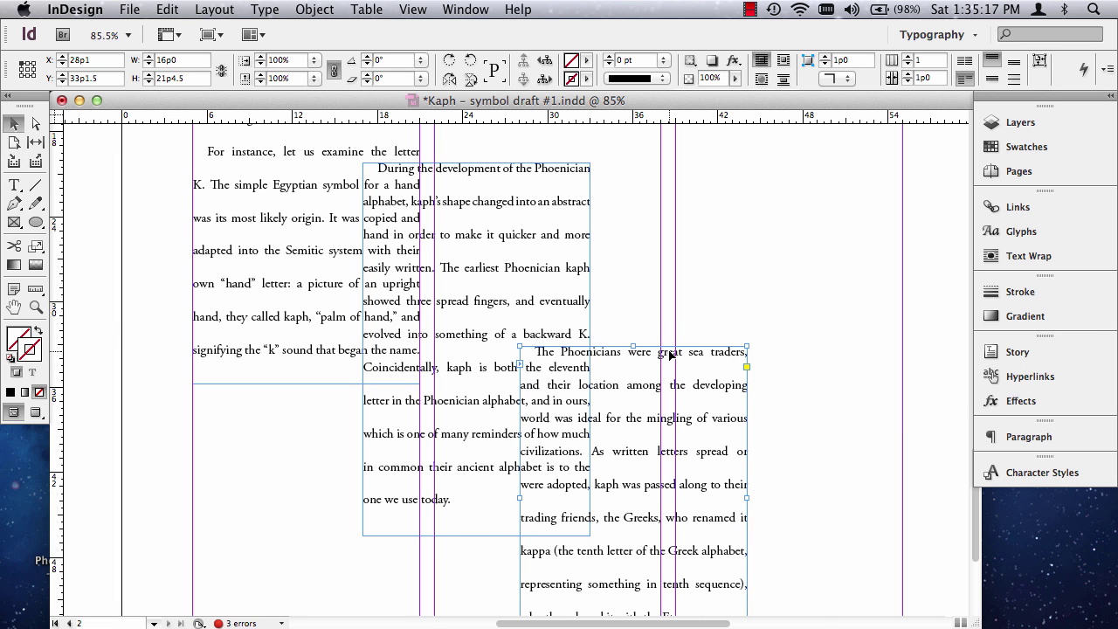
Deselect the third column frame and preview the whole page without guides and frame edges.
key("super+0")
left_click(587, 241)
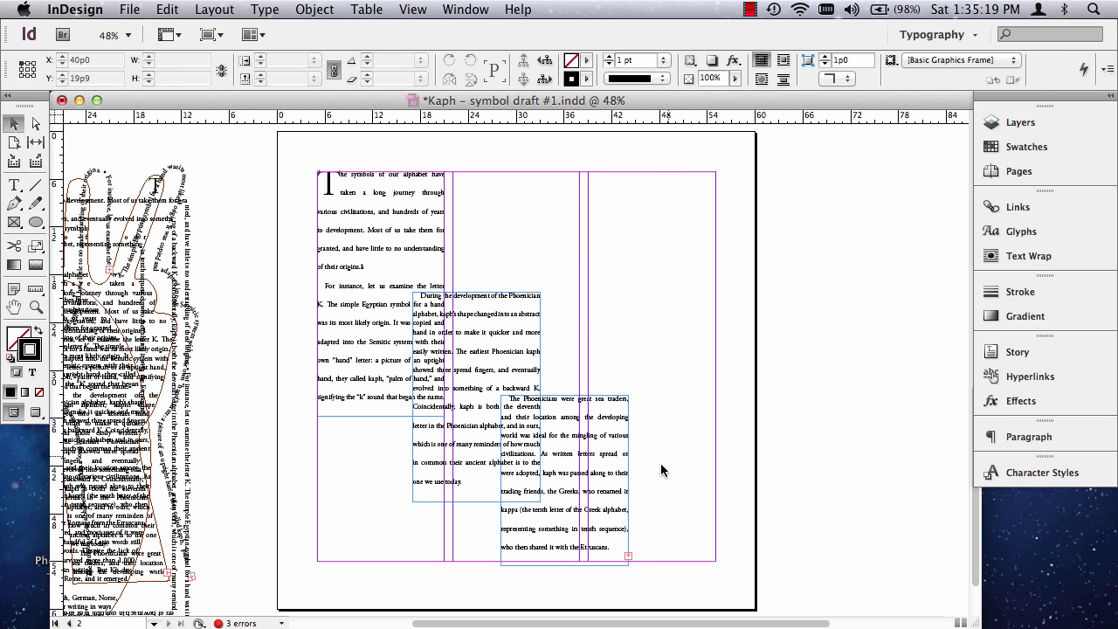
key("w")
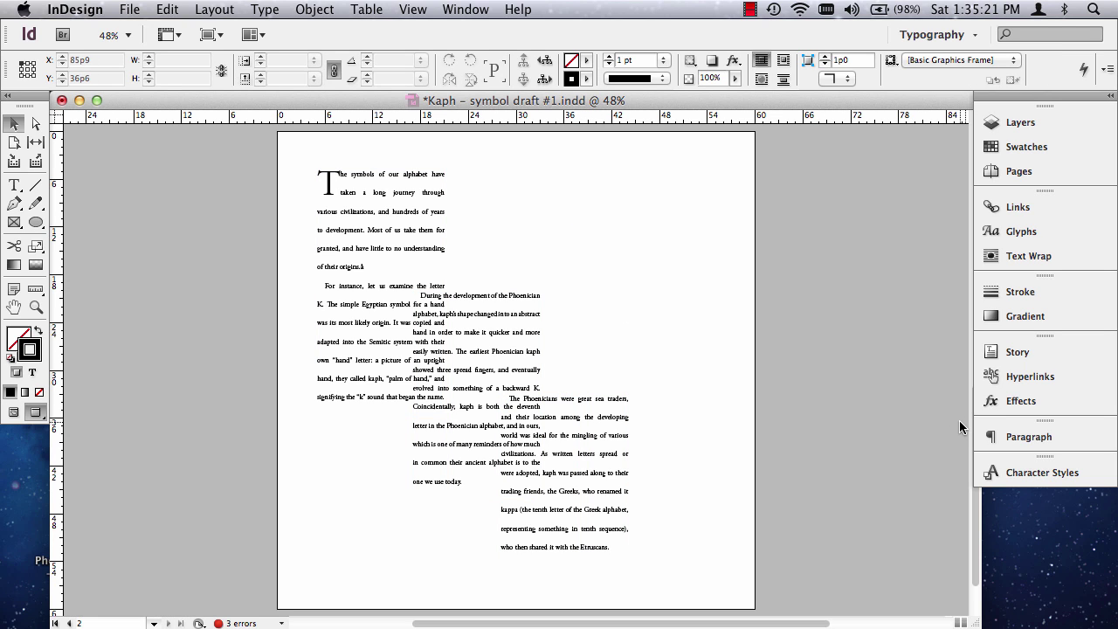